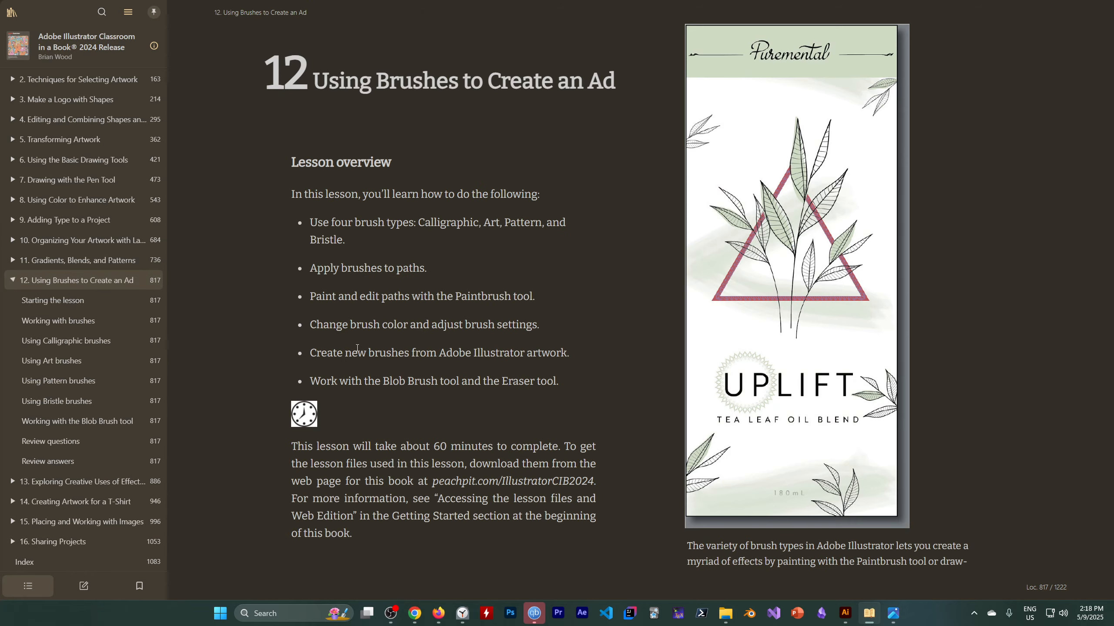
Read the start of lesson 12, examining the setup instructions, the types of brushes and the Brushes panel overview.
scroll(642, 329, down, 1)
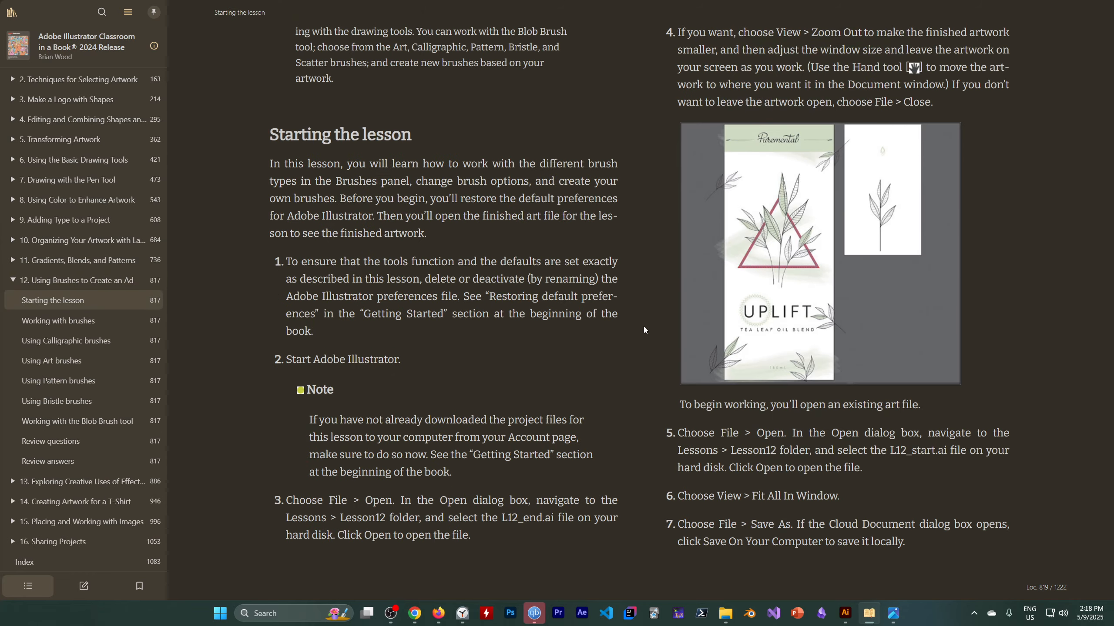
scroll(682, 359, down, 1)
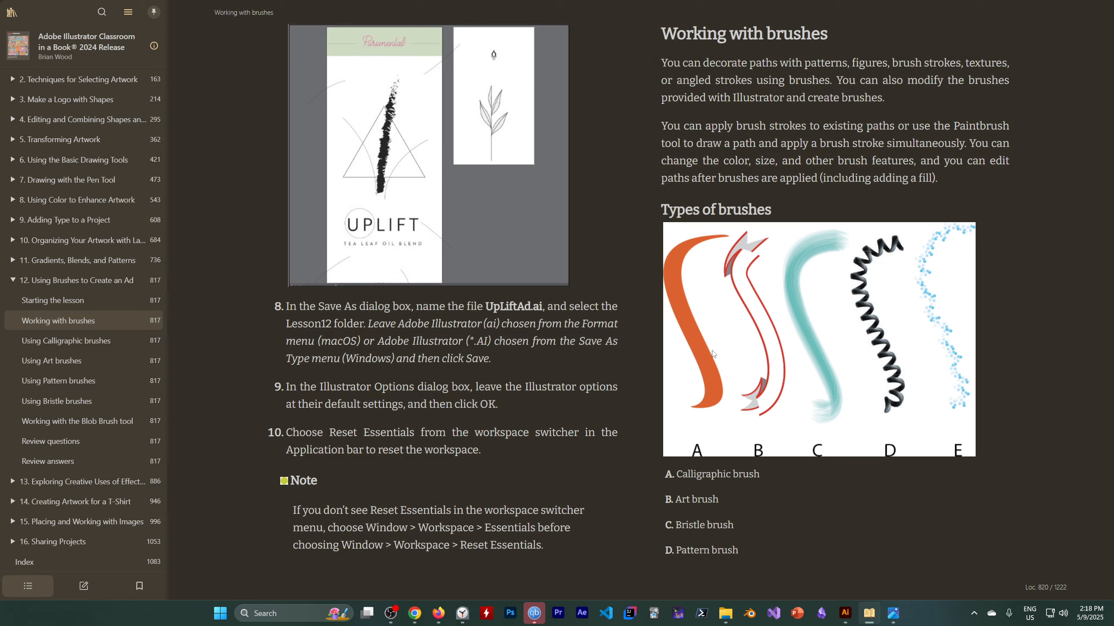
drag(677, 476, 810, 472)
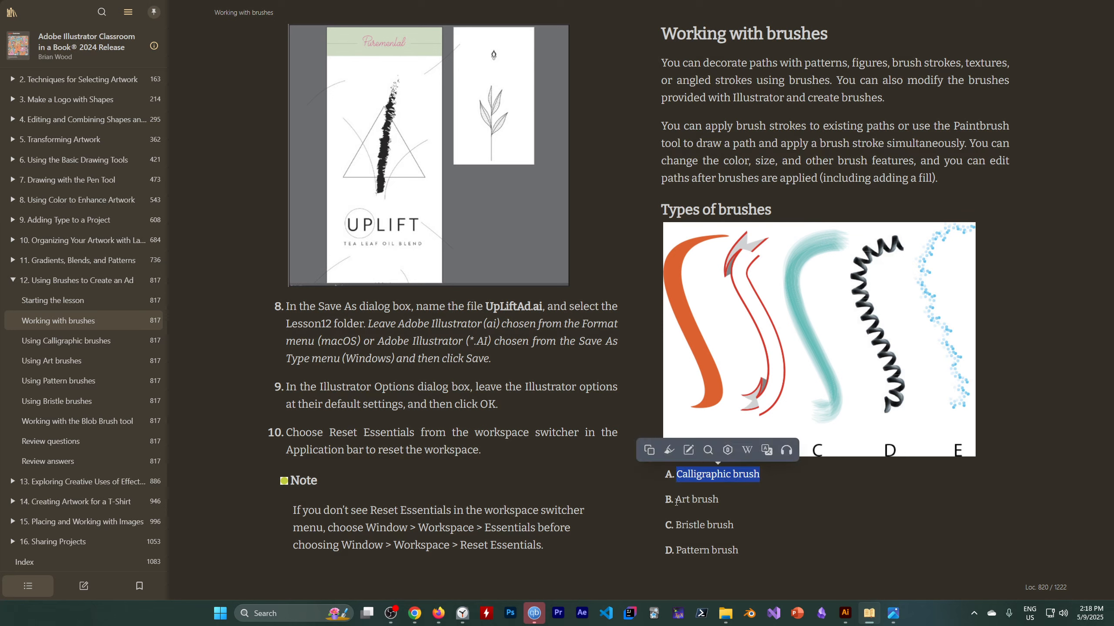
mouse_move(676, 501)
mouse_down()
mouse_move(719, 500)
mouse_move(774, 524)
mouse_up()
drag(676, 550, 740, 549)
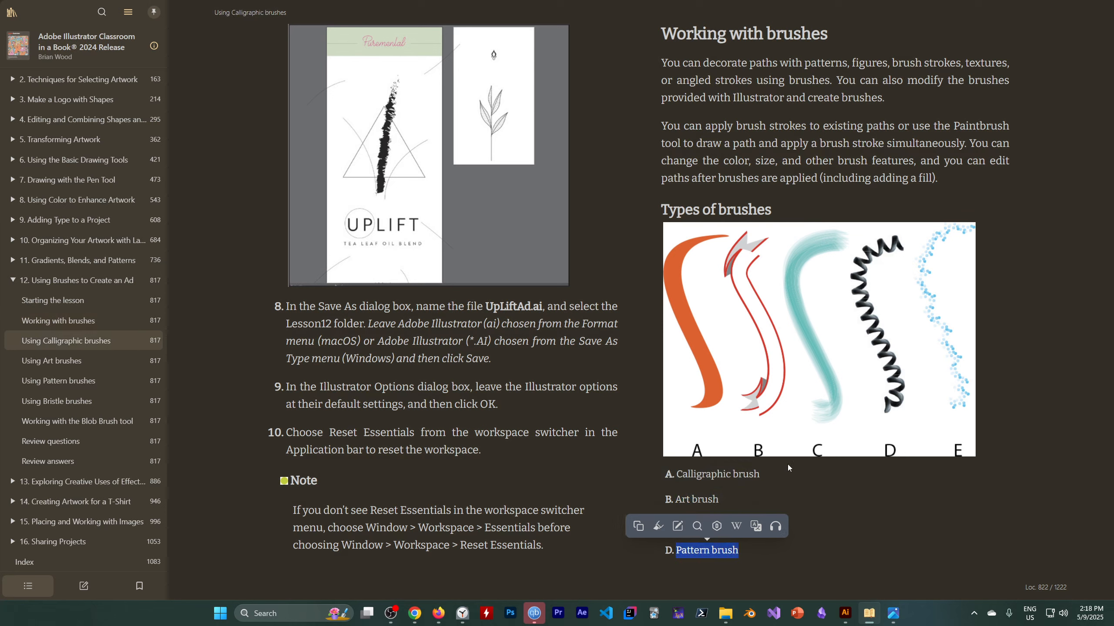
click(893, 517)
scroll(857, 514, down, 1)
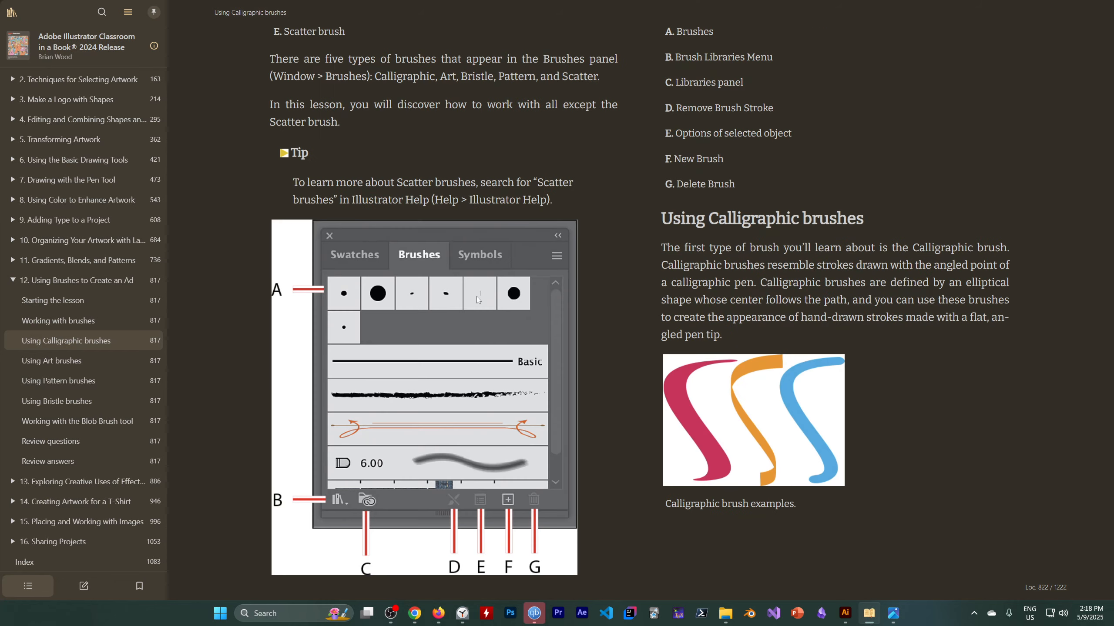
drag(289, 31, 370, 59)
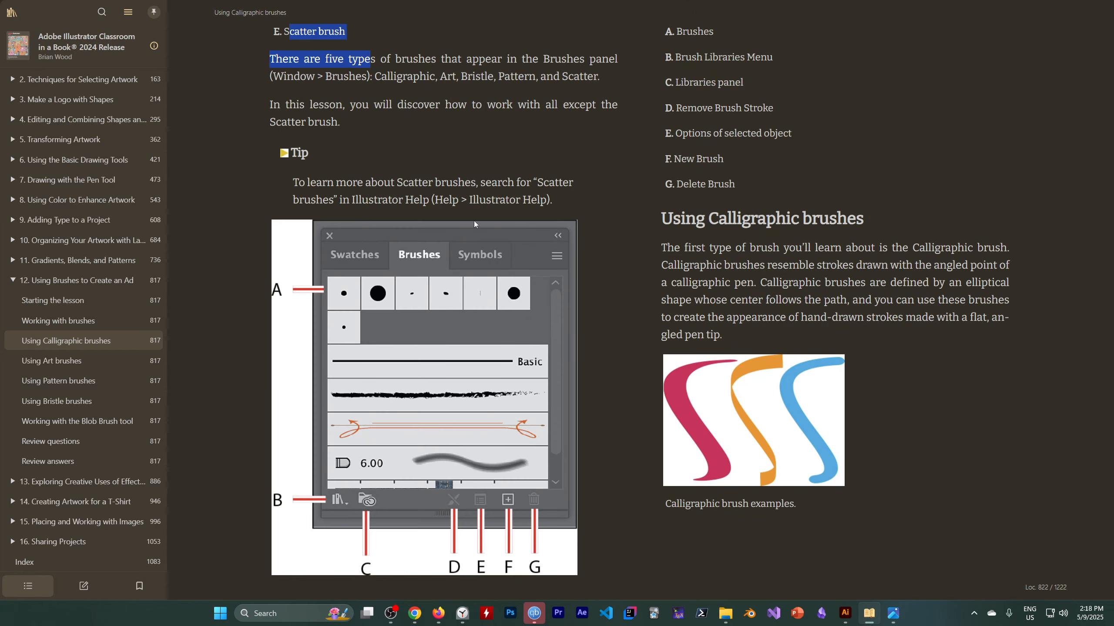
scroll(513, 297, up, 1)
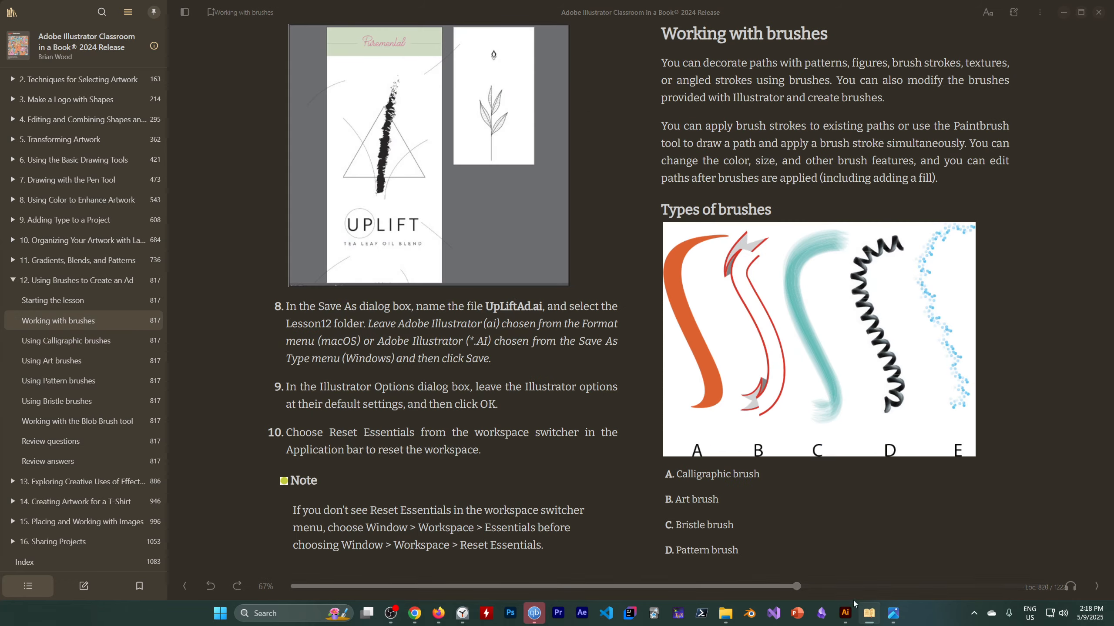
Switch to the L12_start.ai document in Illustrator and look over the available brush library categories.
click(845, 613)
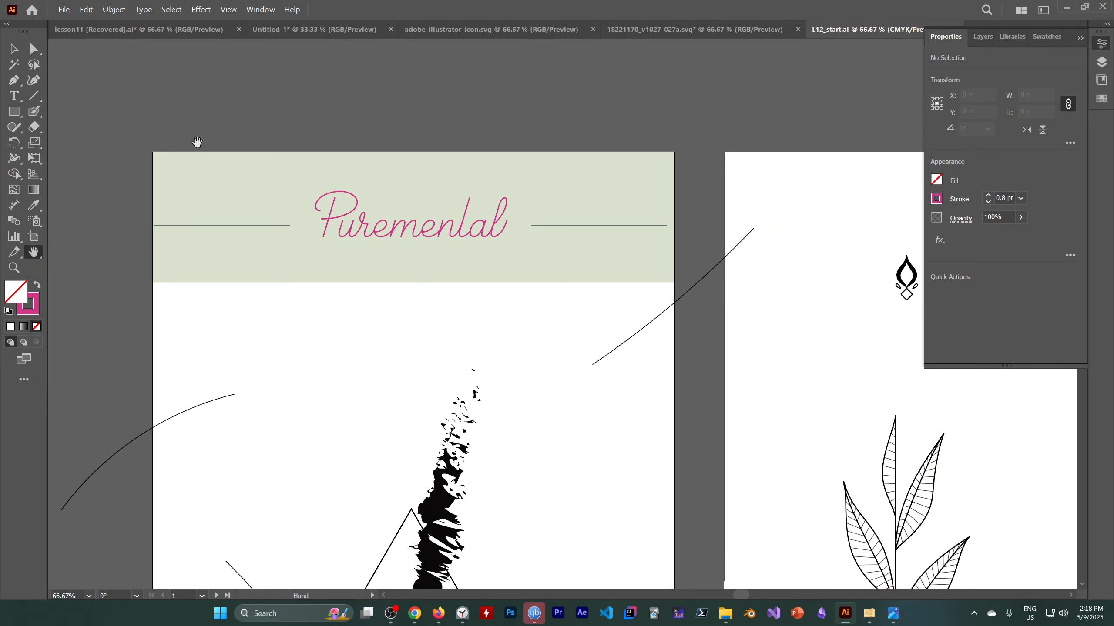
click(261, 13)
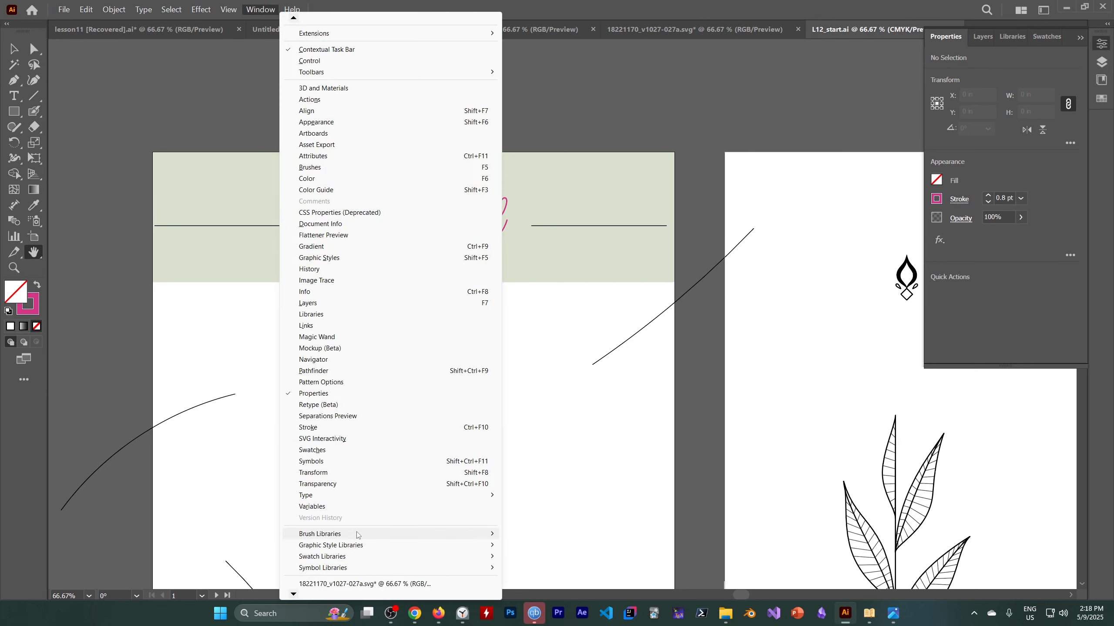
mouse_move(357, 535)
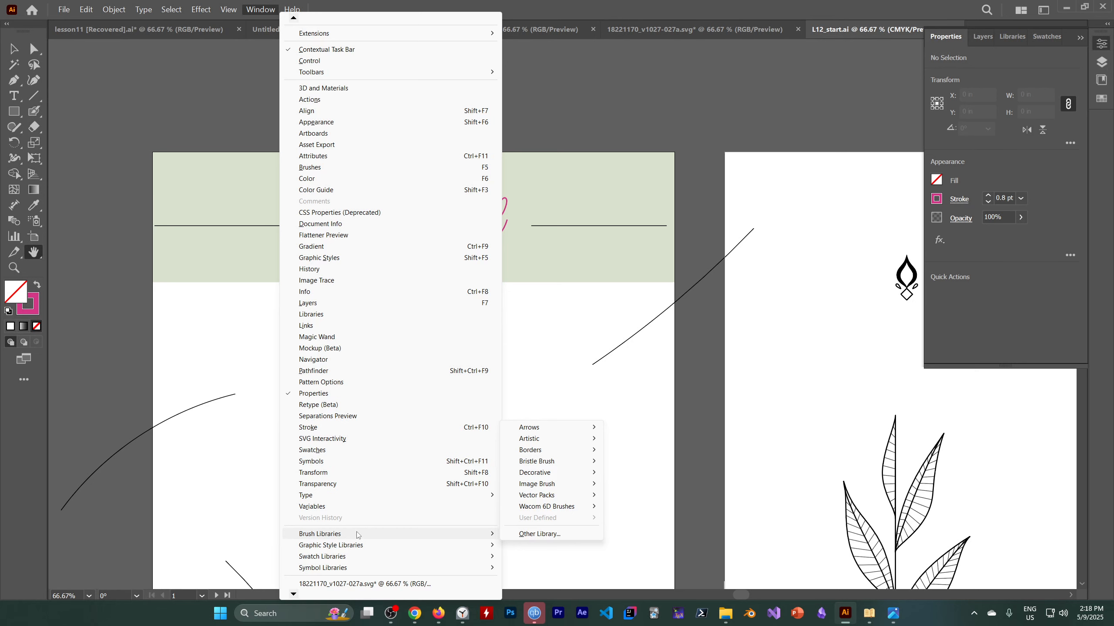
click(390, 614)
click(782, 474)
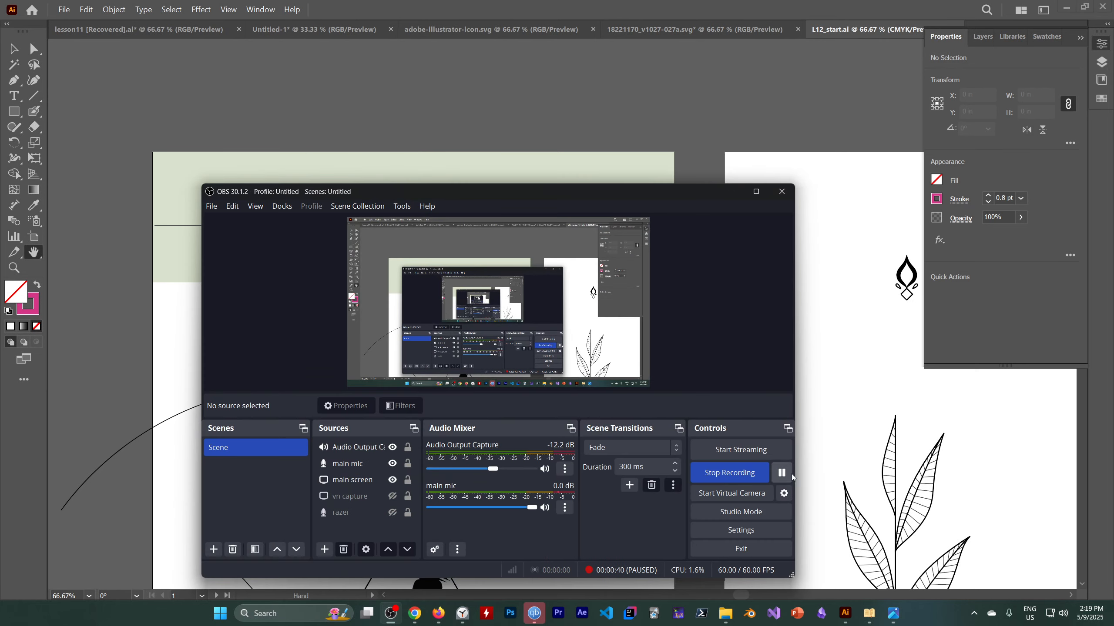
click(781, 473)
click(730, 191)
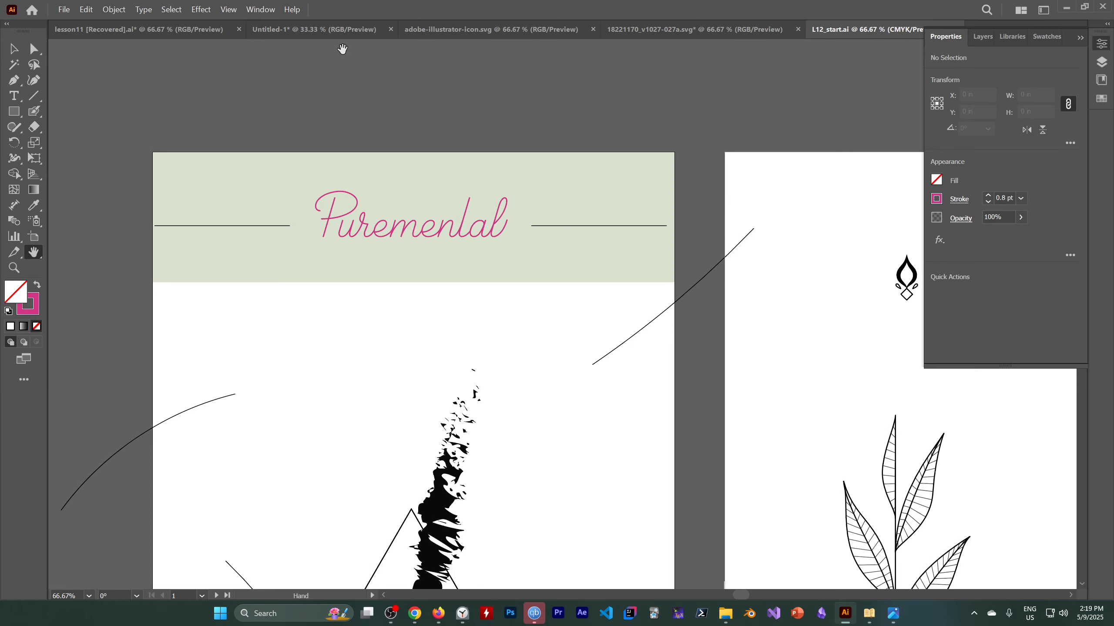
Show the Brushes panel and look through the brushes available in the document.
click(259, 10)
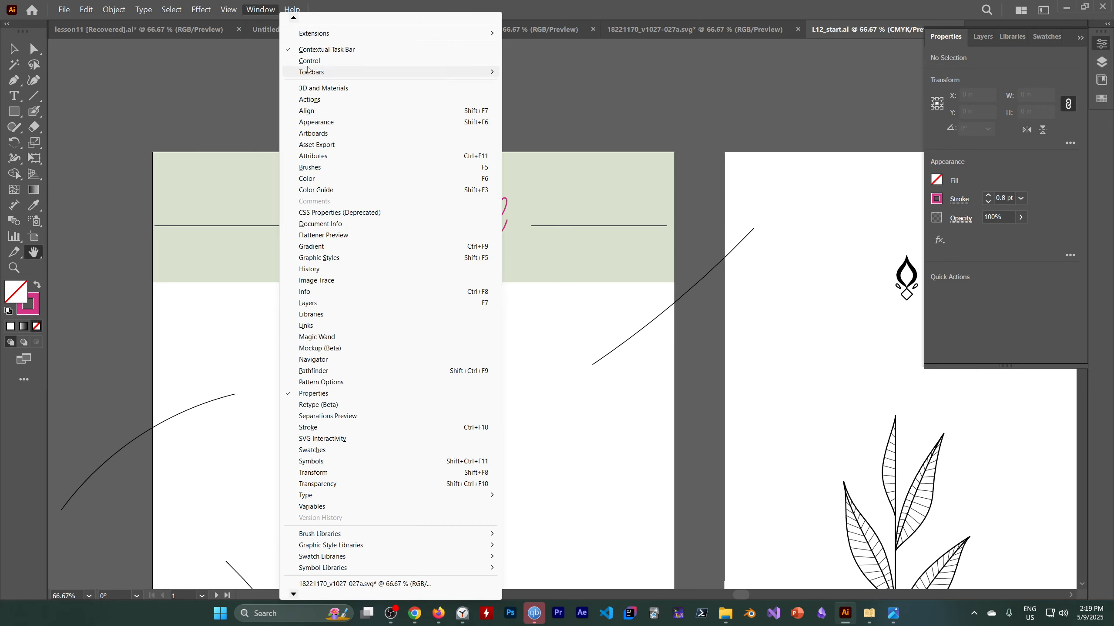
click(313, 169)
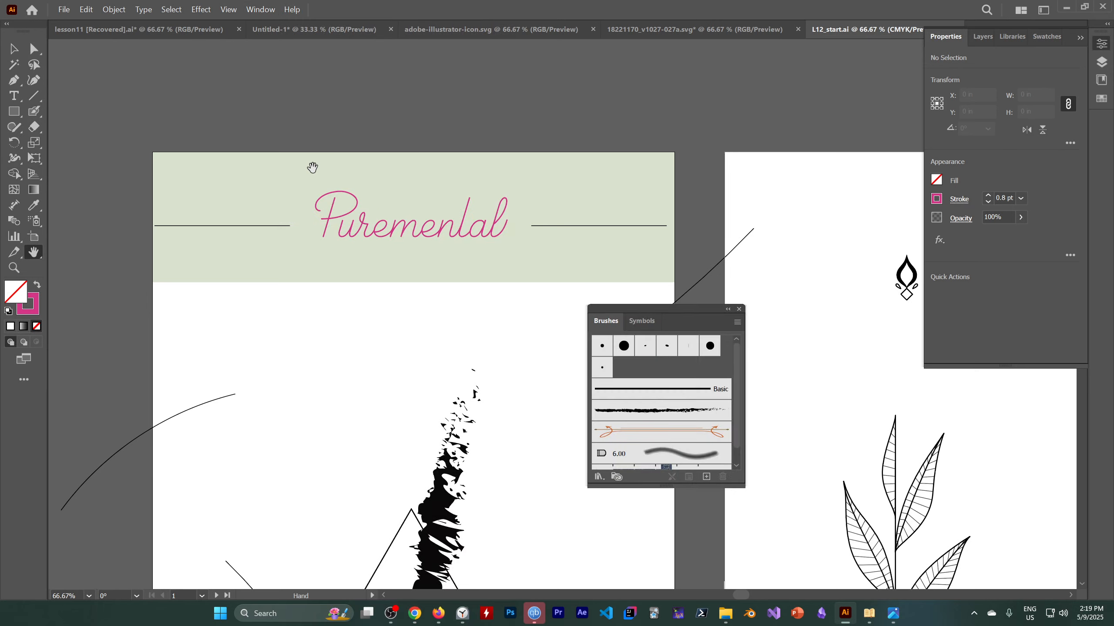
scroll(632, 373, down, 1)
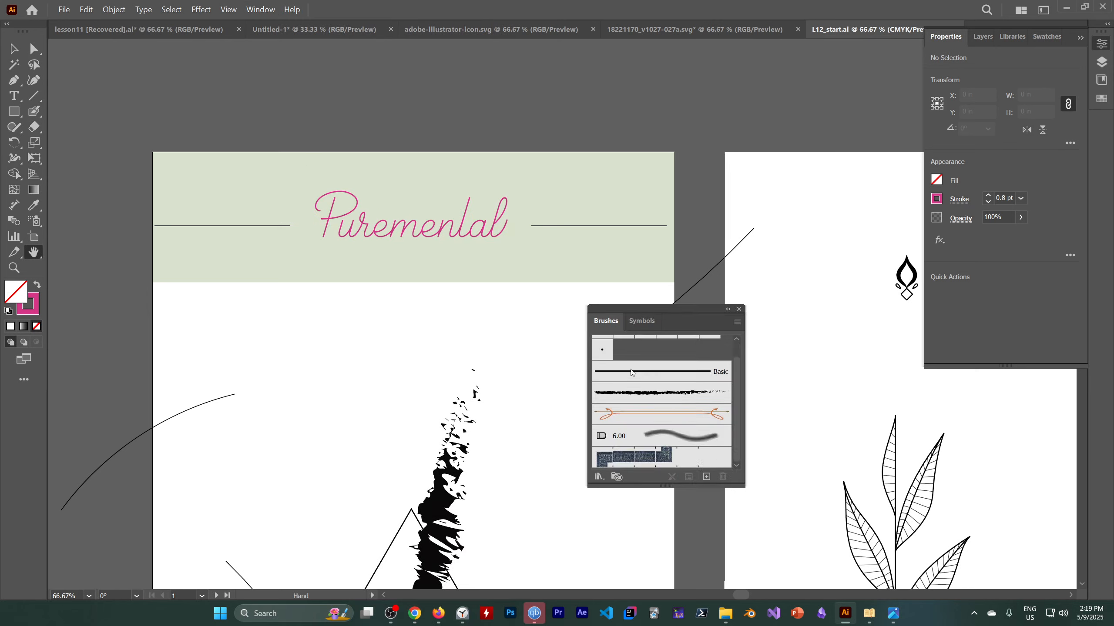
scroll(630, 386, up, 1)
scroll(630, 392, down, 1)
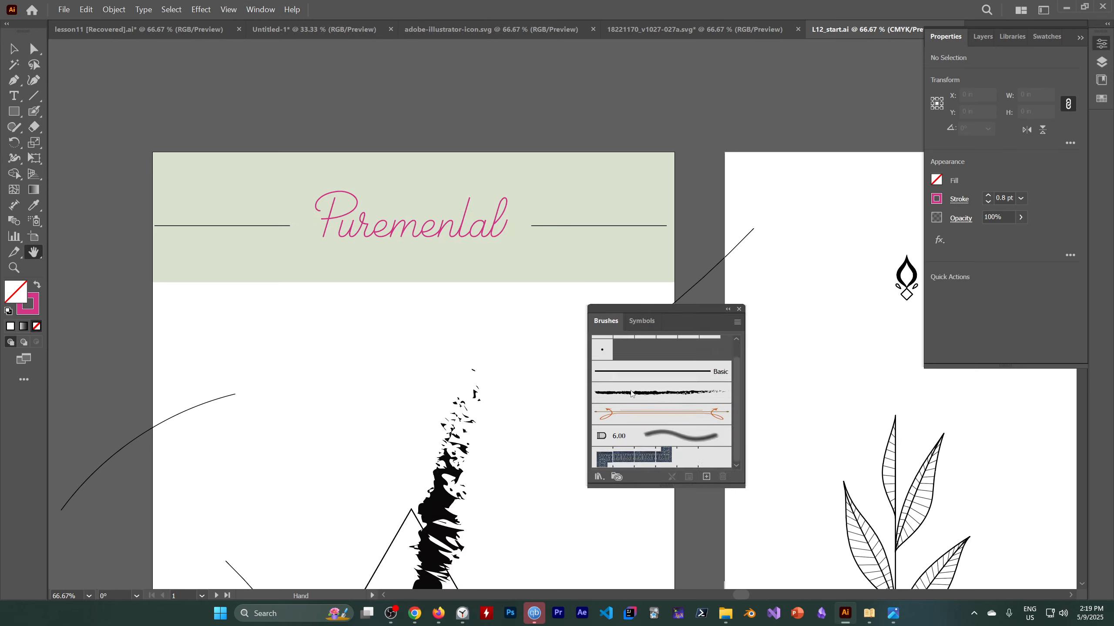
Display the brushes in List View, then move the Brushes panel over the green header and make it taller.
click(738, 323)
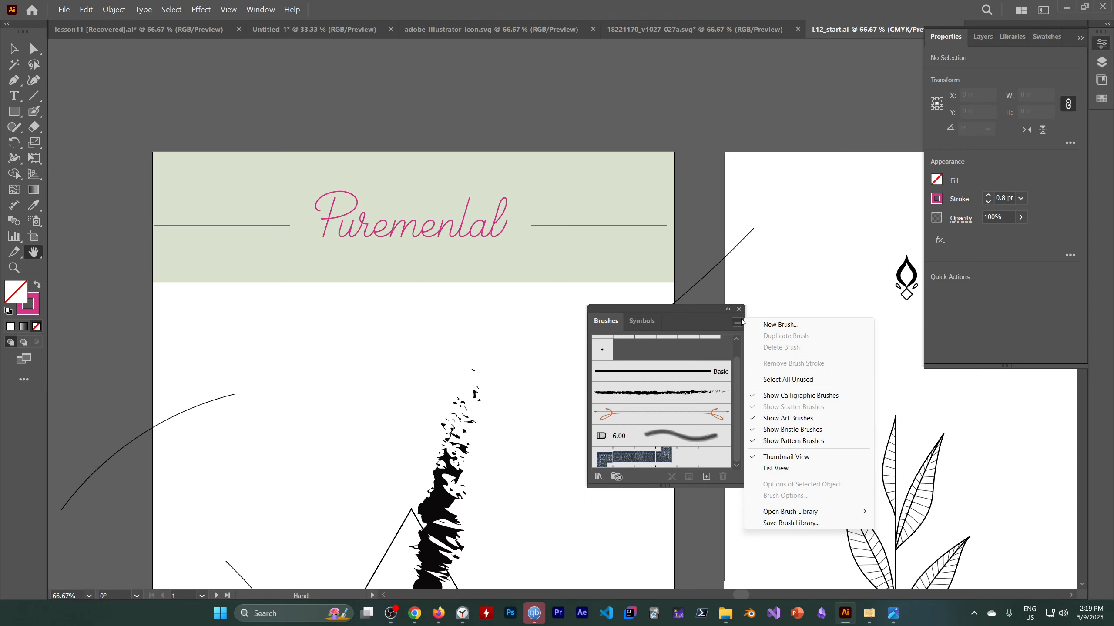
click(772, 468)
scroll(659, 399, up, 1)
scroll(645, 364, down, 1)
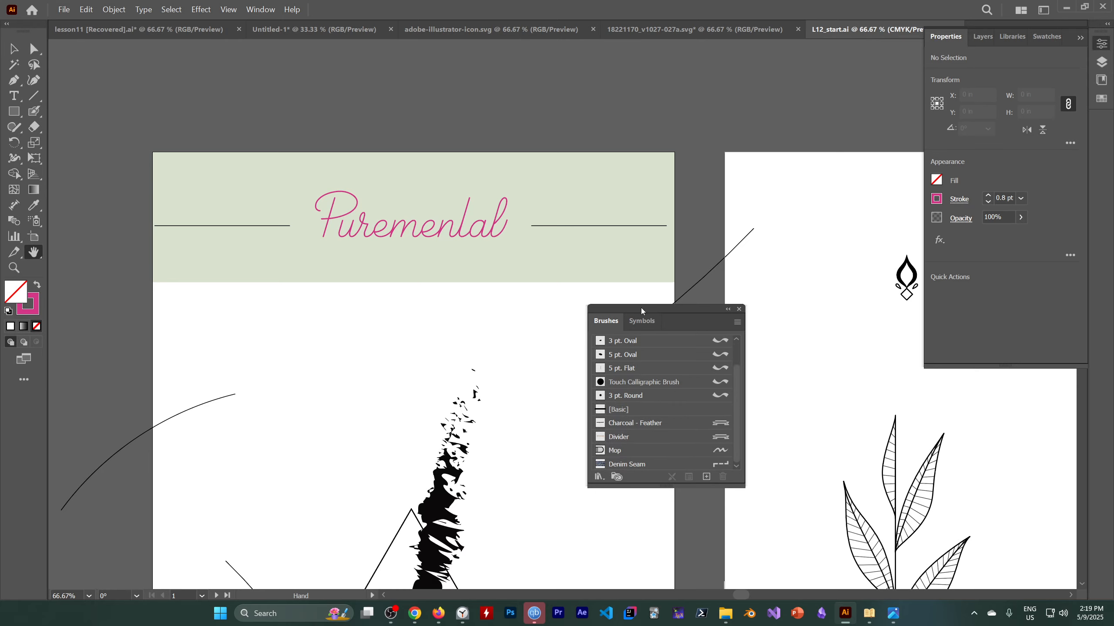
drag(640, 309, 395, 219)
scroll(410, 410, up, 2)
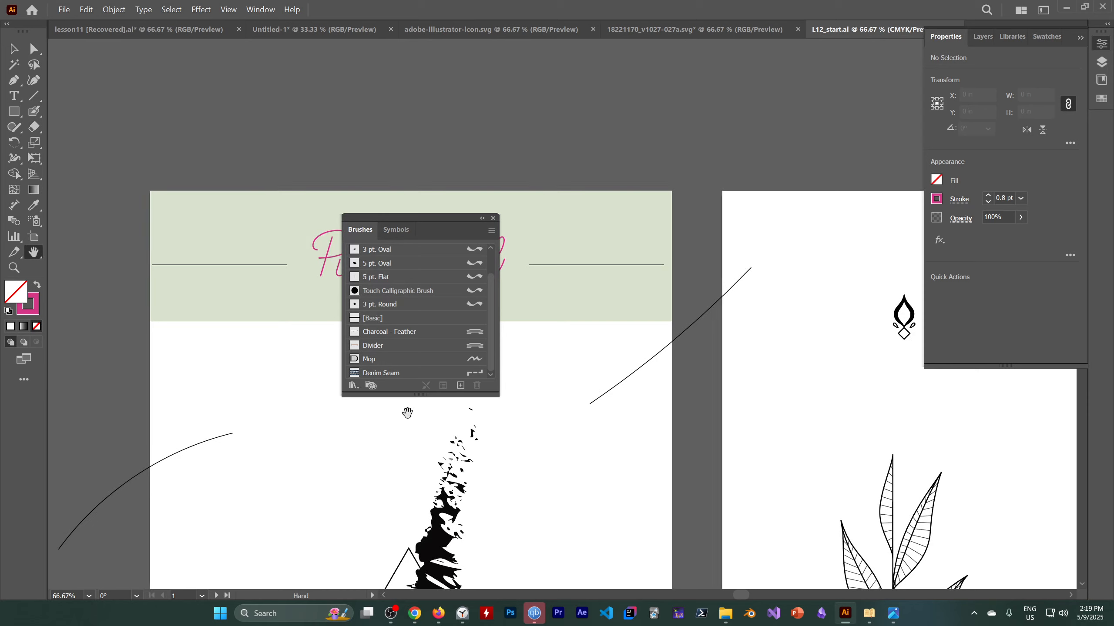
drag(405, 394, 405, 472)
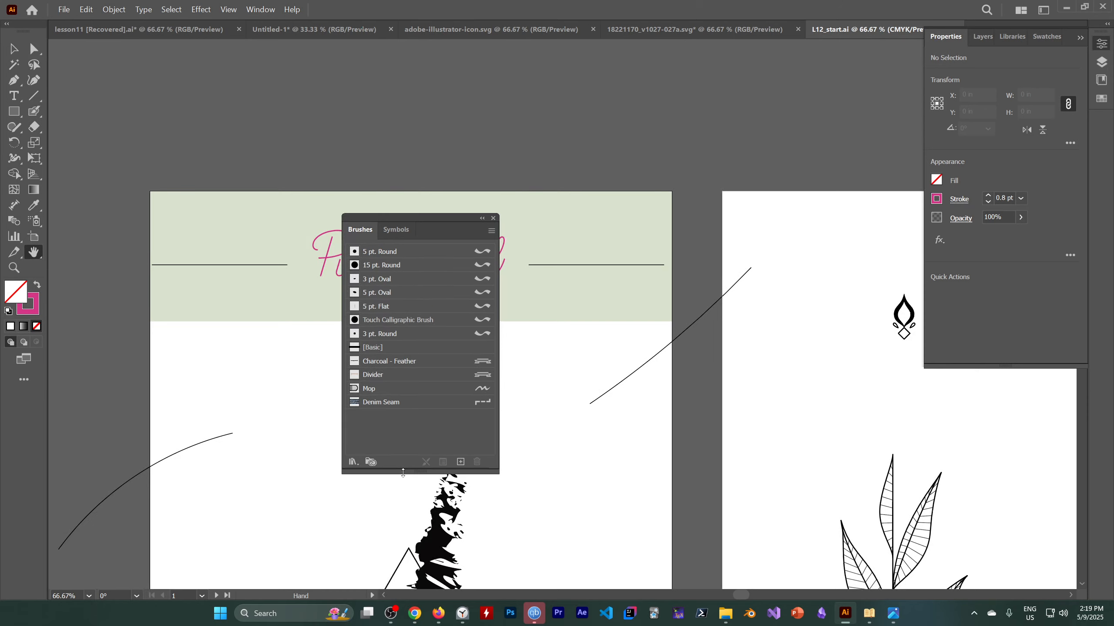
Hide the art, bristle and pattern brushes from the brush list, keeping the calligraphic ones, and close the Brushes panel.
click(491, 231)
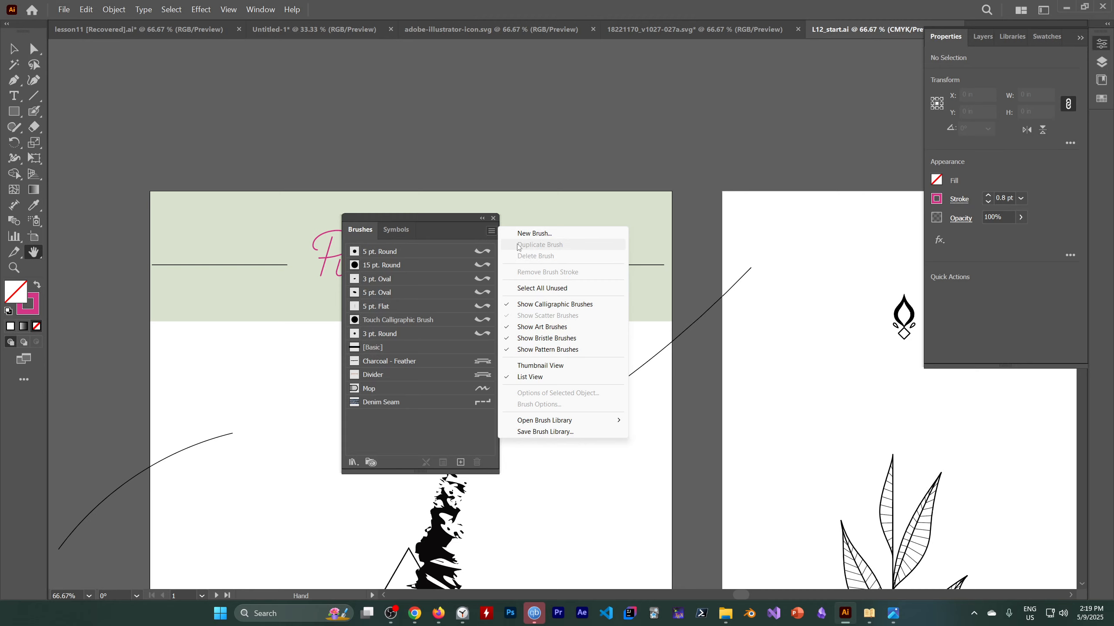
click(543, 327)
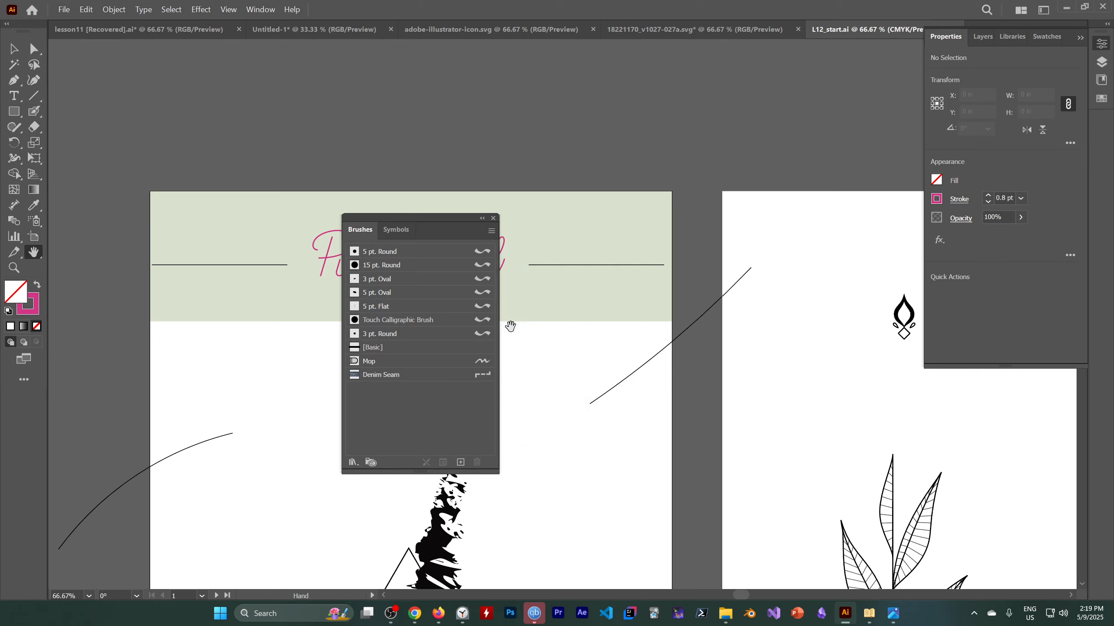
click(490, 230)
click(547, 338)
click(491, 229)
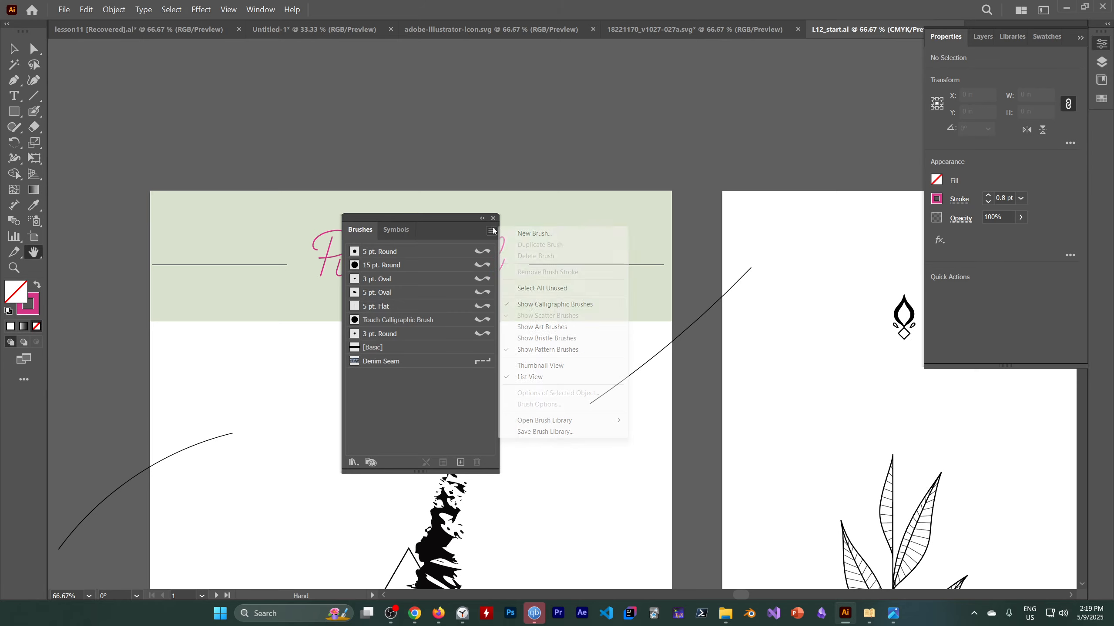
click(547, 350)
click(491, 231)
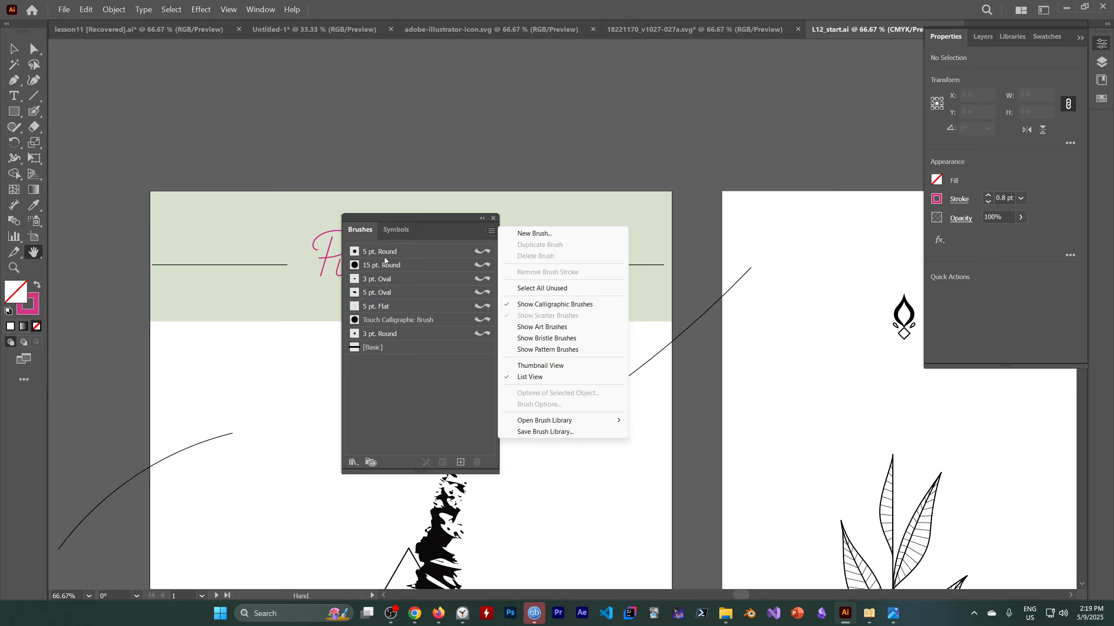
click(492, 218)
click(492, 218)
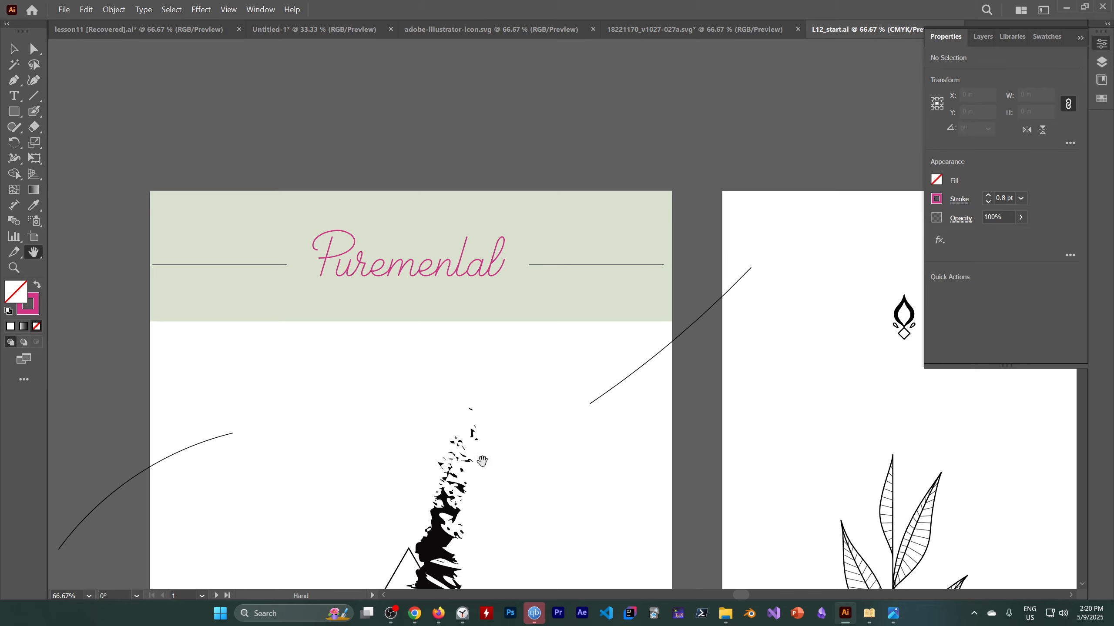
click(390, 613)
click(782, 473)
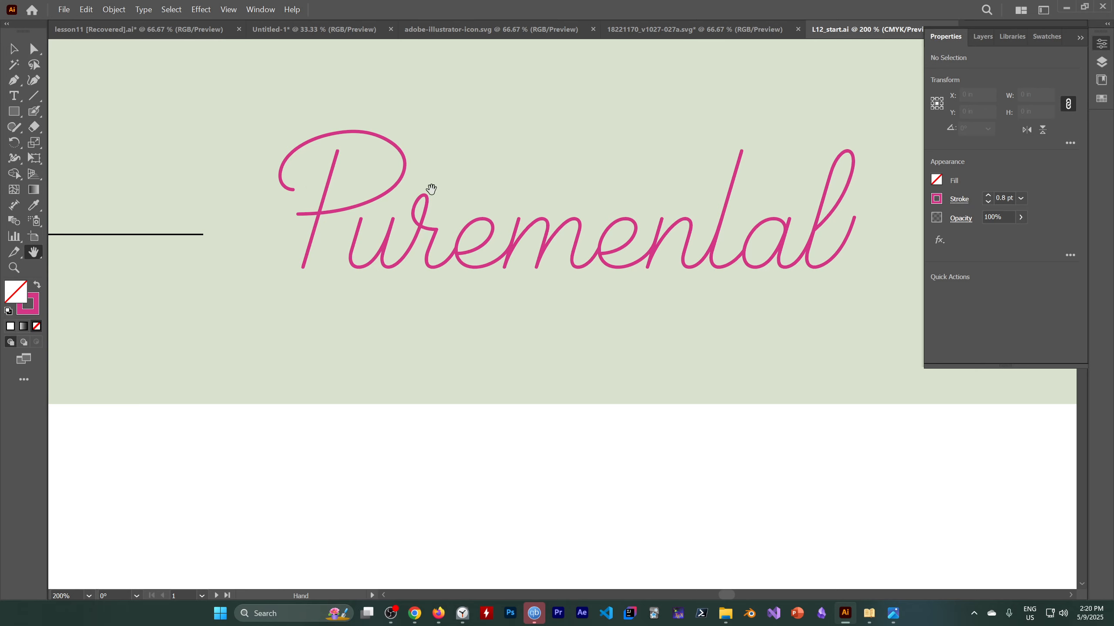
Apply the 5 pt. Flat calligraphic brush to the pink Puremental lettering group and close the Brushes panel.
drag(485, 186, 391, 243)
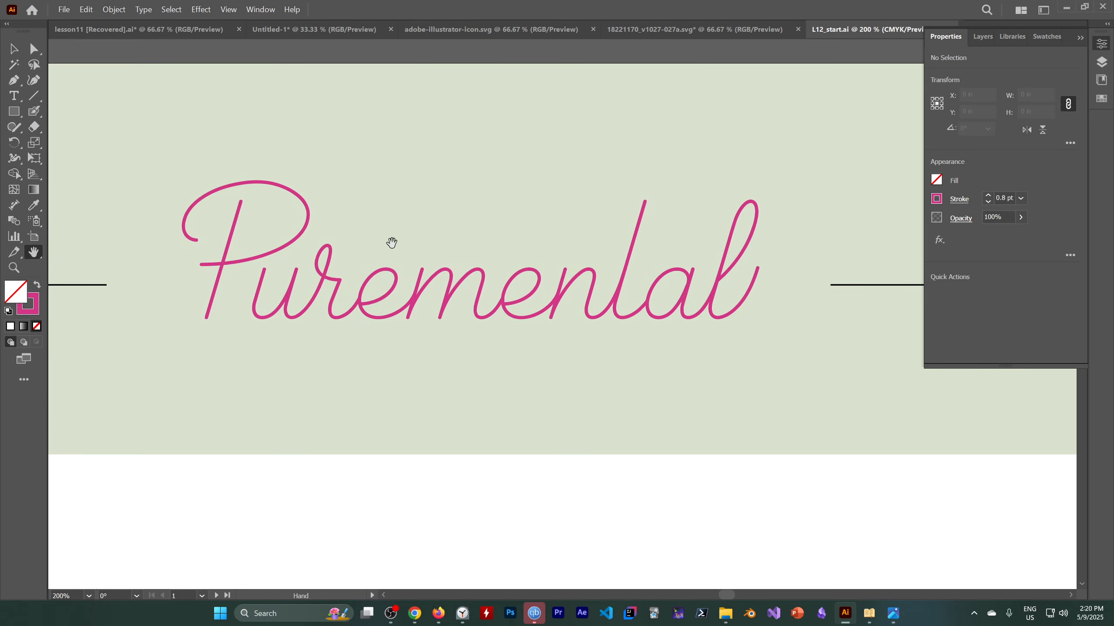
click(13, 49)
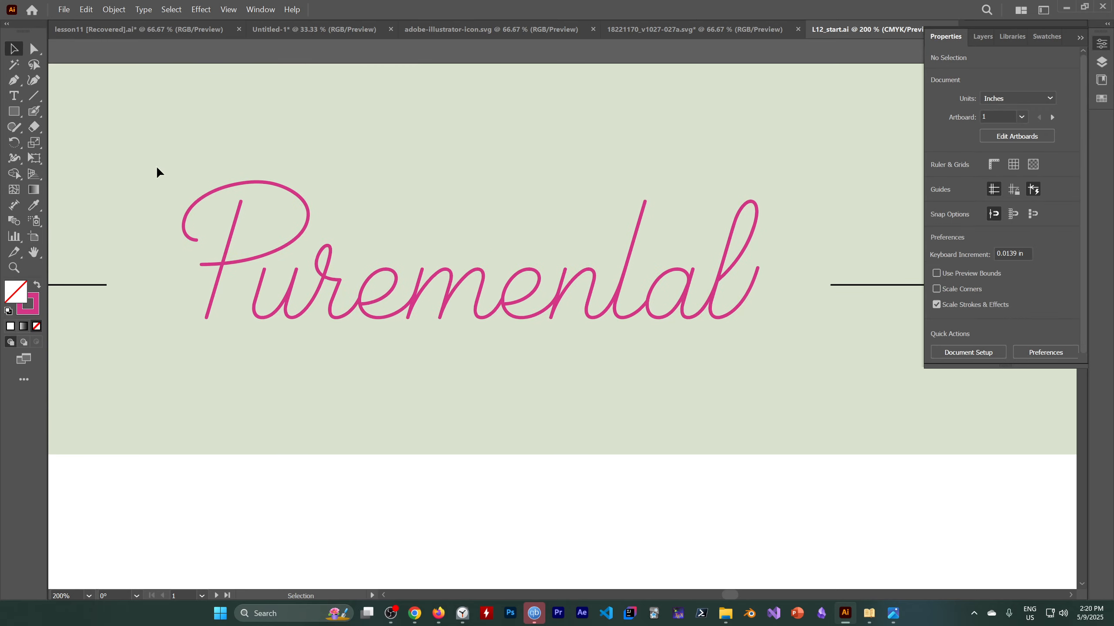
click(441, 290)
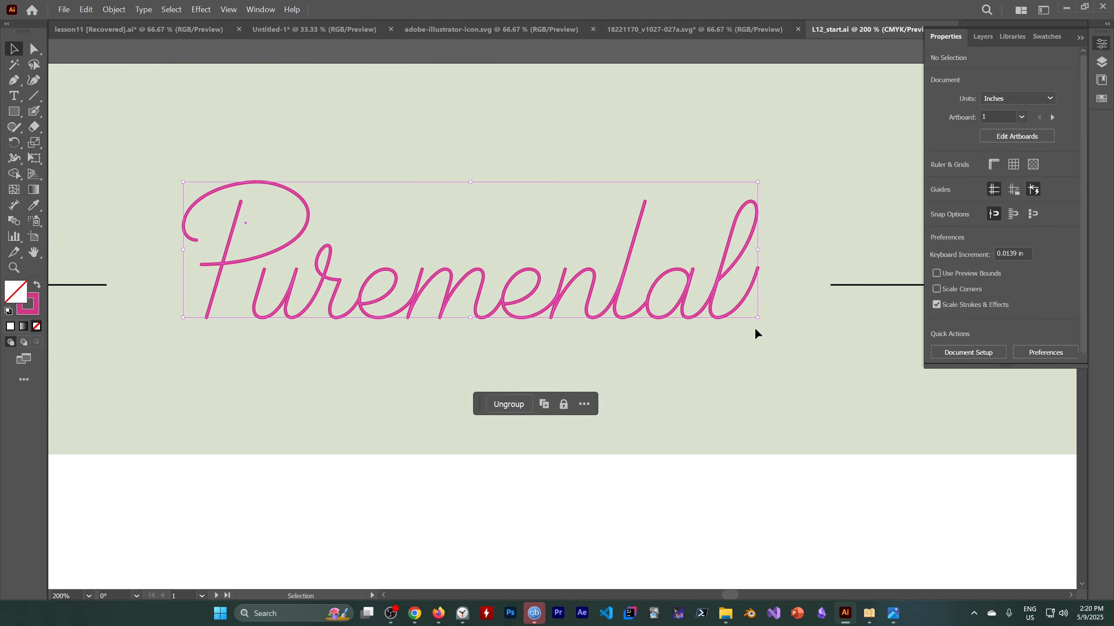
click(701, 345)
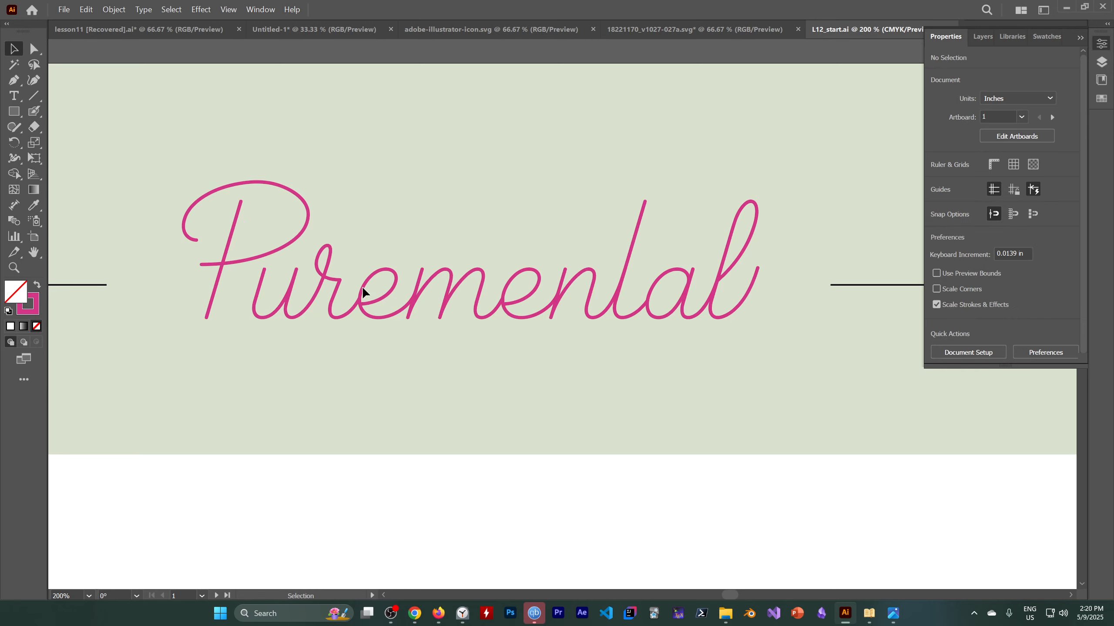
click(334, 292)
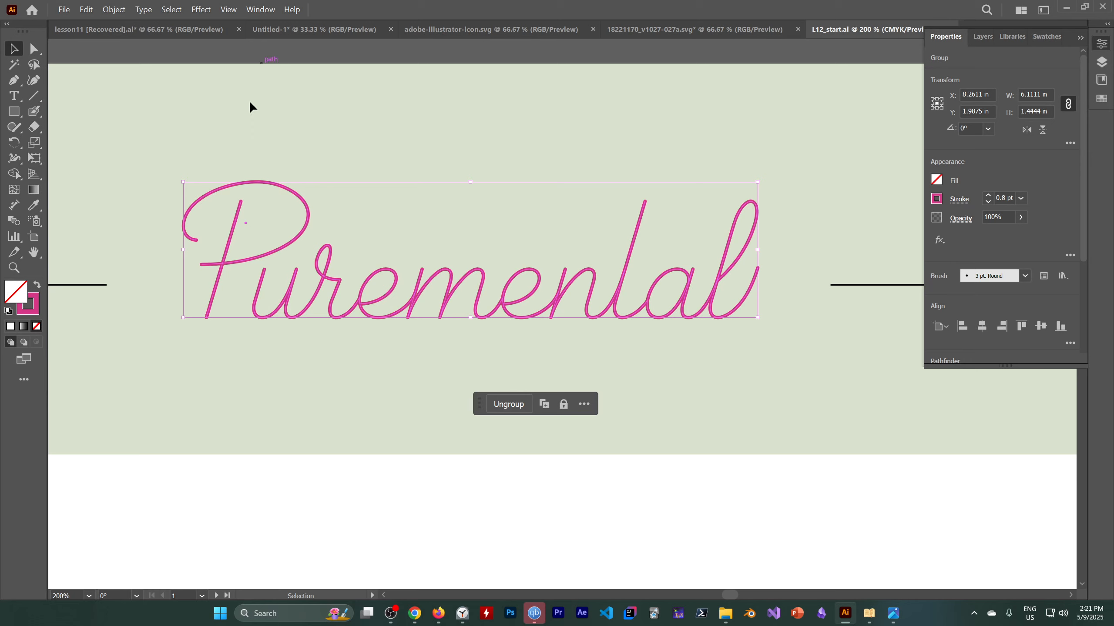
click(265, 10)
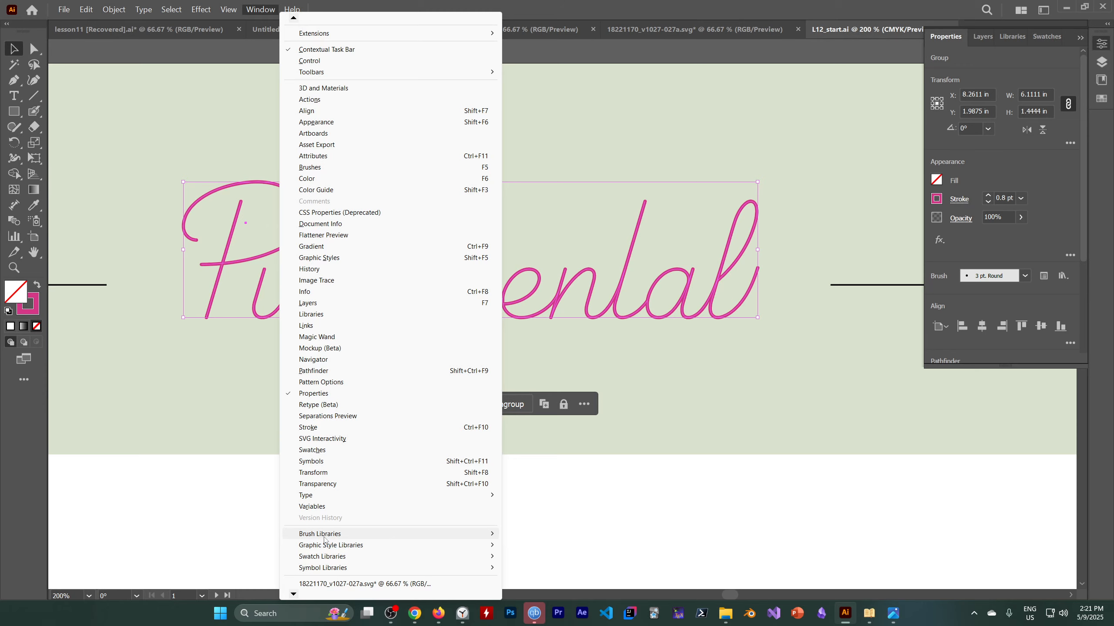
click(326, 168)
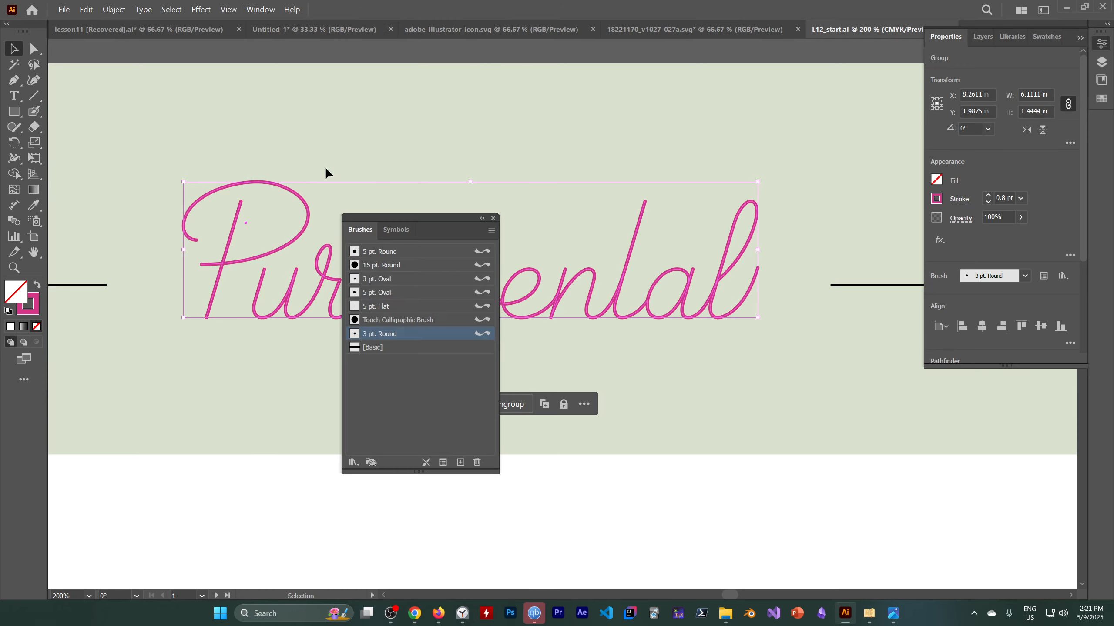
click(392, 309)
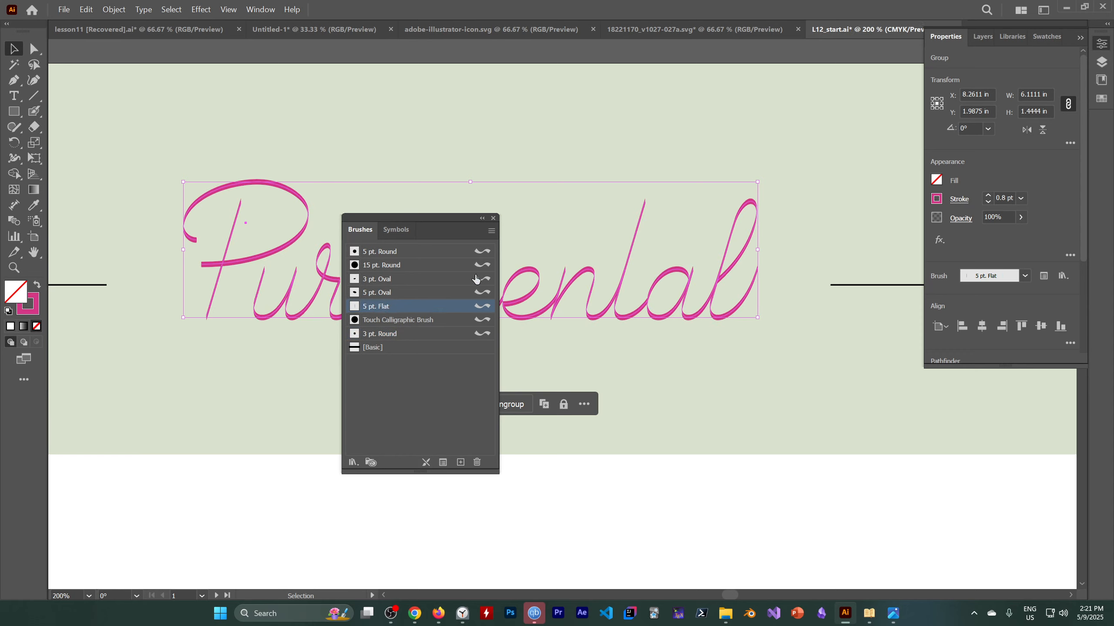
click(493, 218)
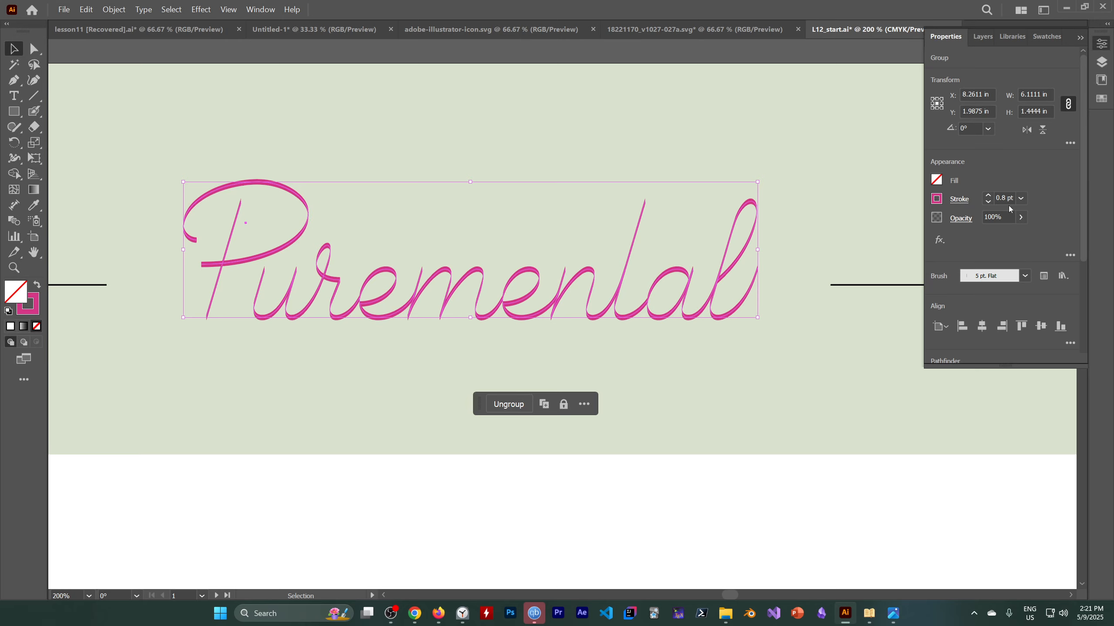
Try thicker stroke weights on the Puremental lettering group, then set its stroke to 1 pt and deselect it.
click(988, 195)
click(988, 195)
click(988, 195)
click(988, 195)
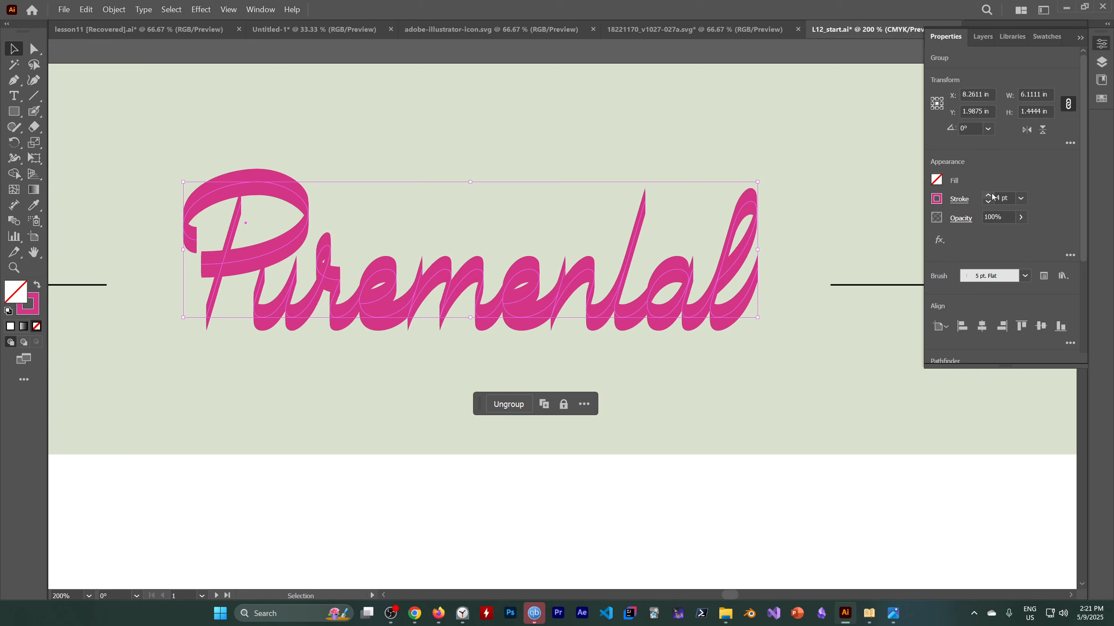
click(988, 202)
click(988, 203)
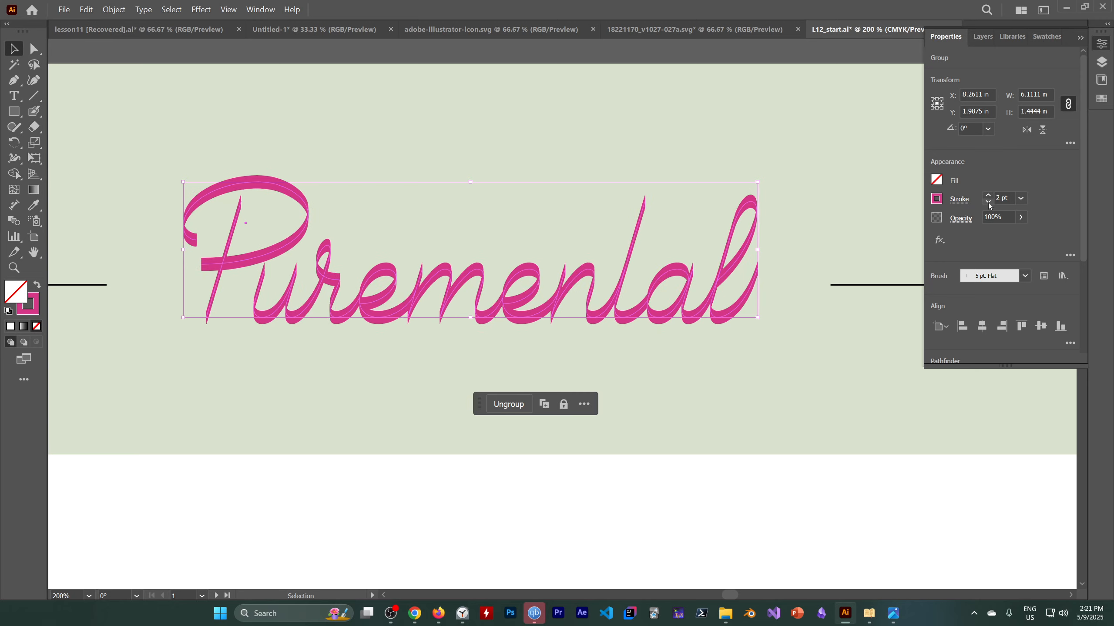
click(989, 202)
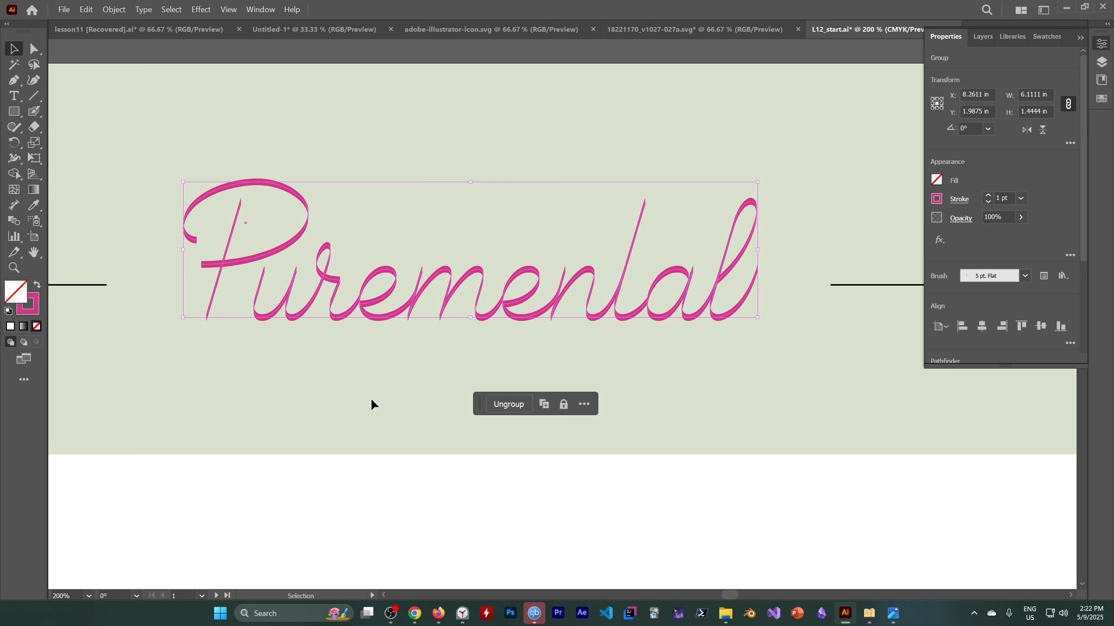
click(272, 385)
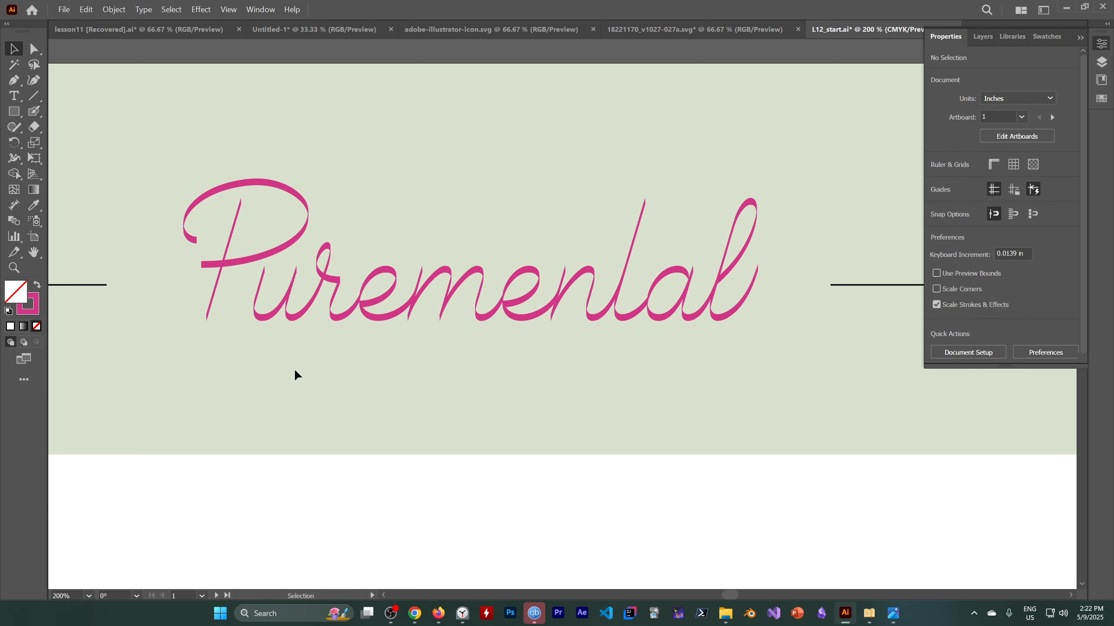
click(316, 297)
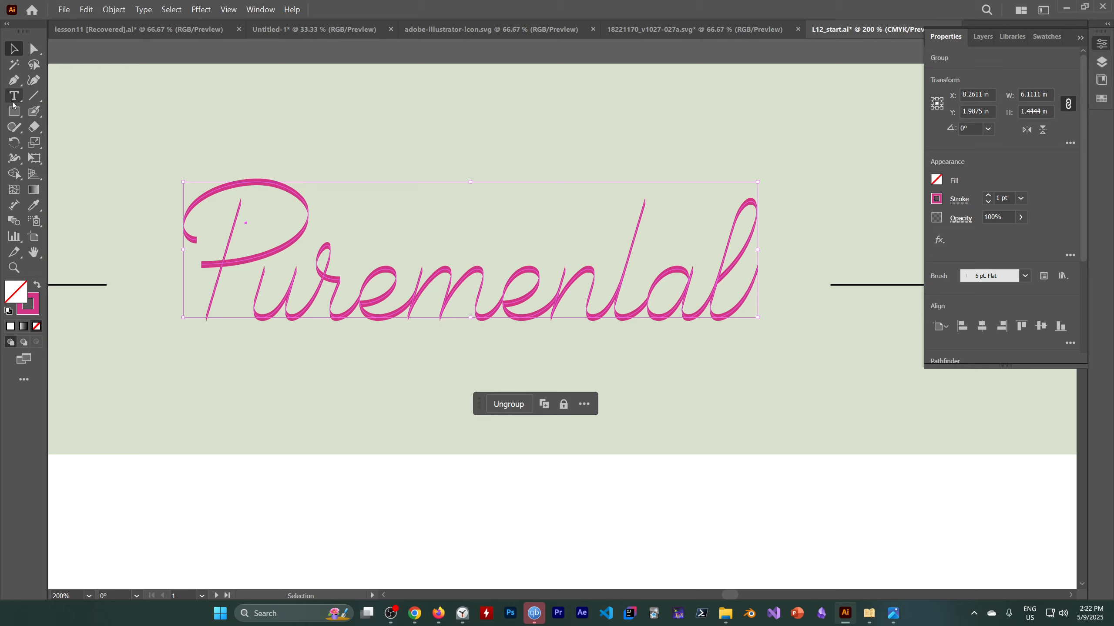
click(306, 395)
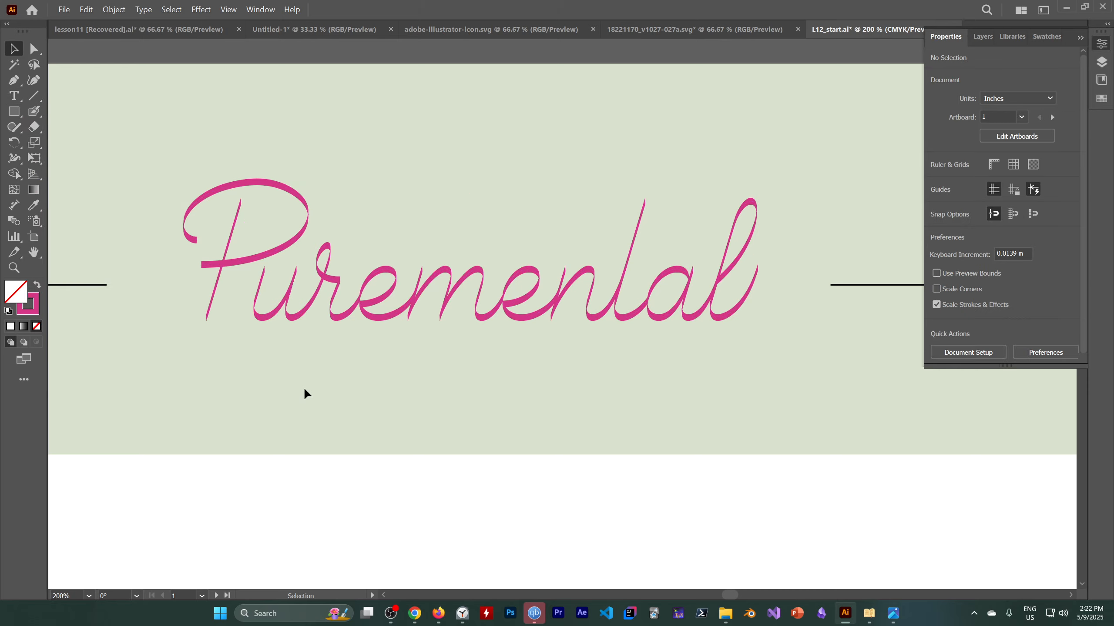
Add the point text TEST in black Myriad Pro 12 px below the Puremental lettering and deselect it.
click(14, 96)
click(342, 407)
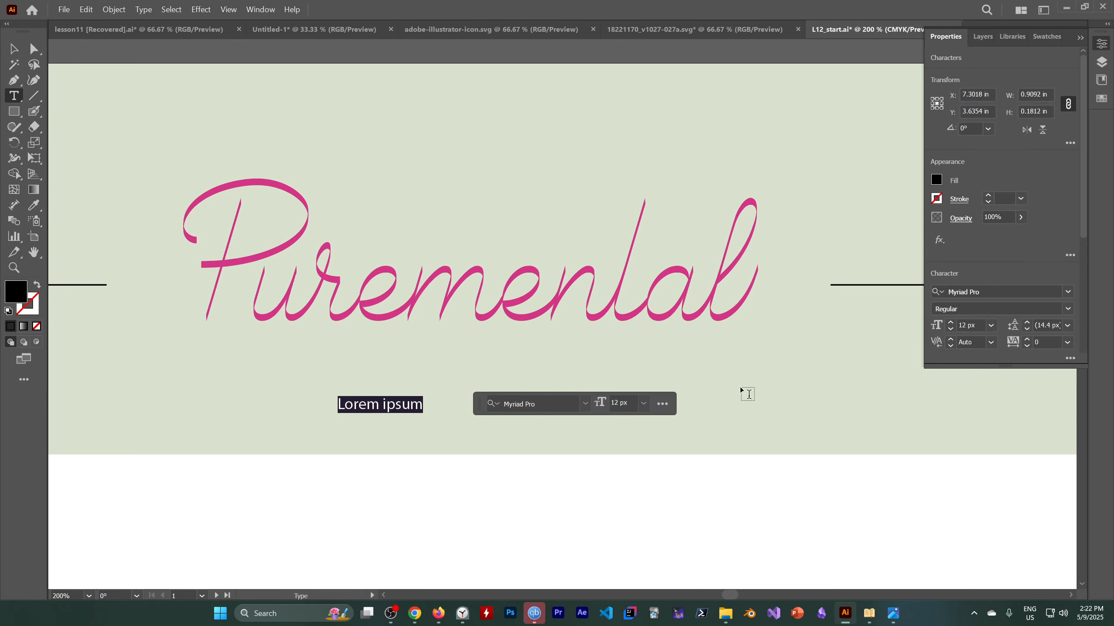
text(dkfs)
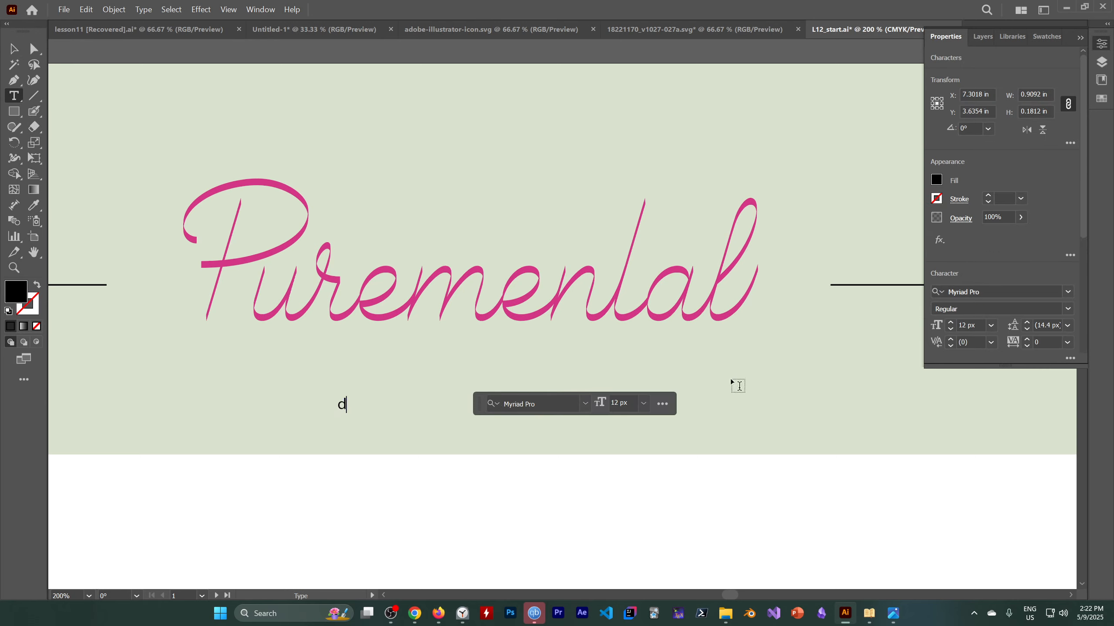
key(BackSpace)
key(BackSpace)
key(BackSpace)
key(BackSpace)
text(TEST)
click(171, 9)
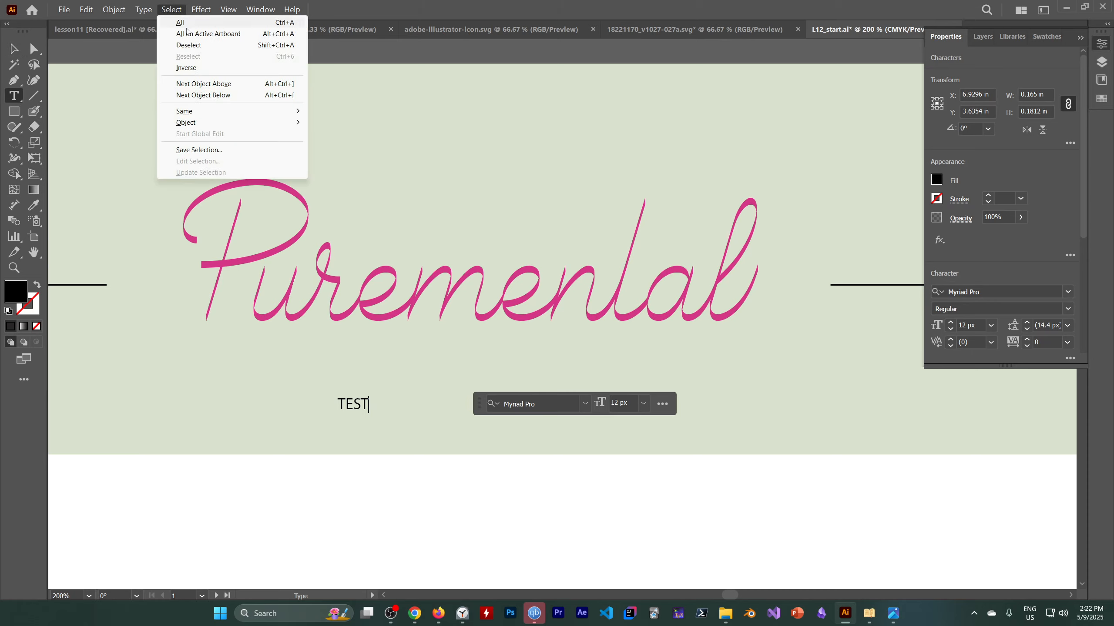
click(188, 45)
click(20, 49)
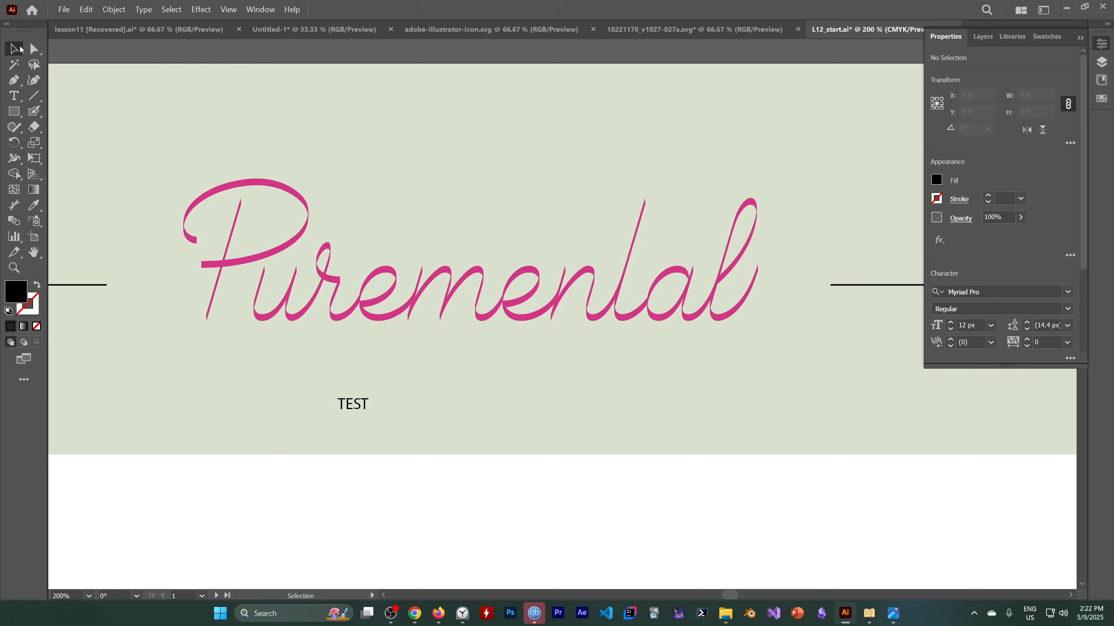
Enlarge the TEST text proportionally to about 67 px, about 1.84 in wide.
click(347, 315)
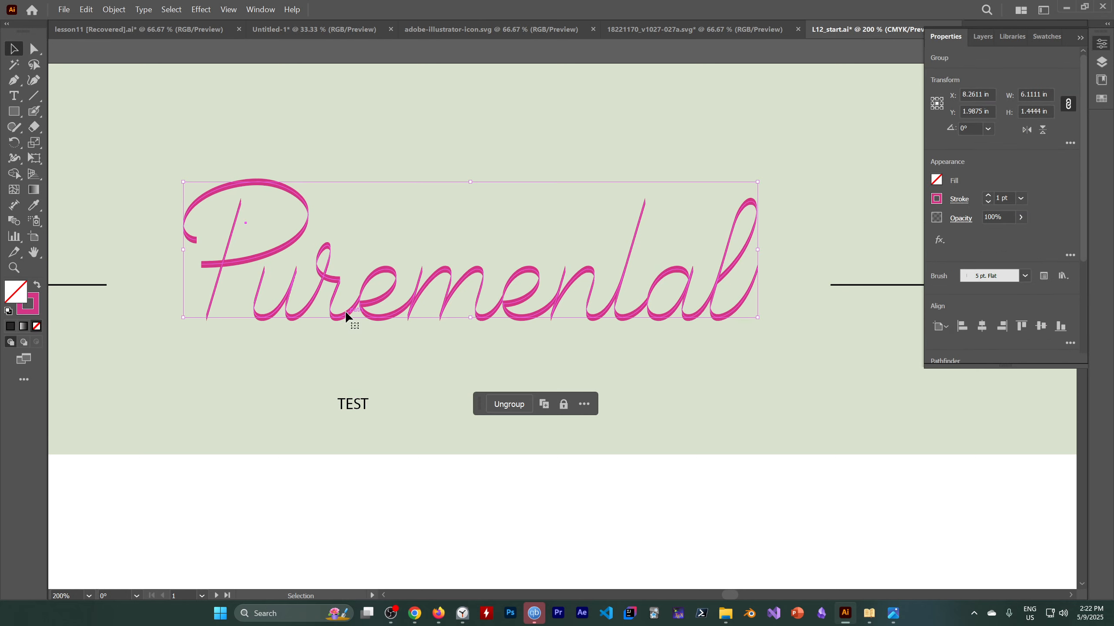
click(357, 407)
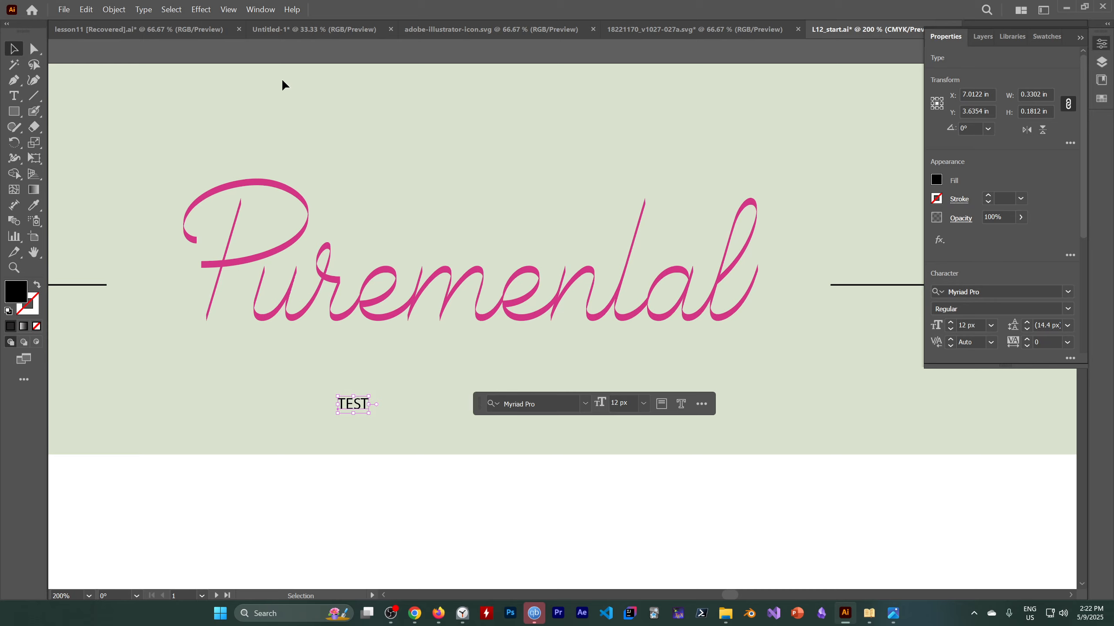
drag(368, 405, 513, 526)
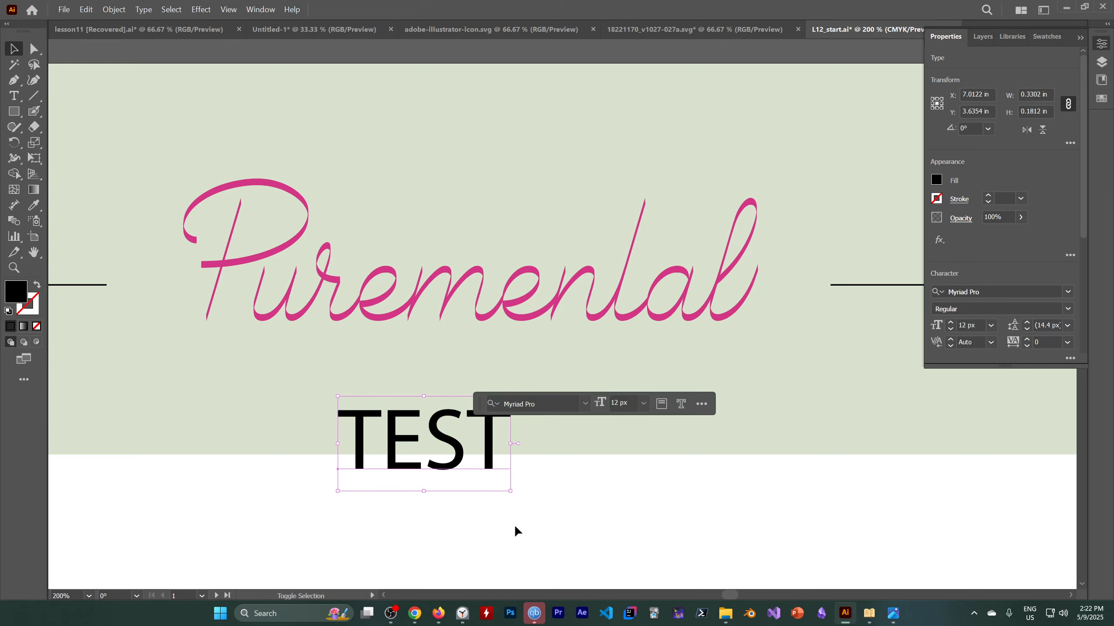
Check the brush list in the Brushes panel with the TEST text selected, and close the panel.
click(254, 10)
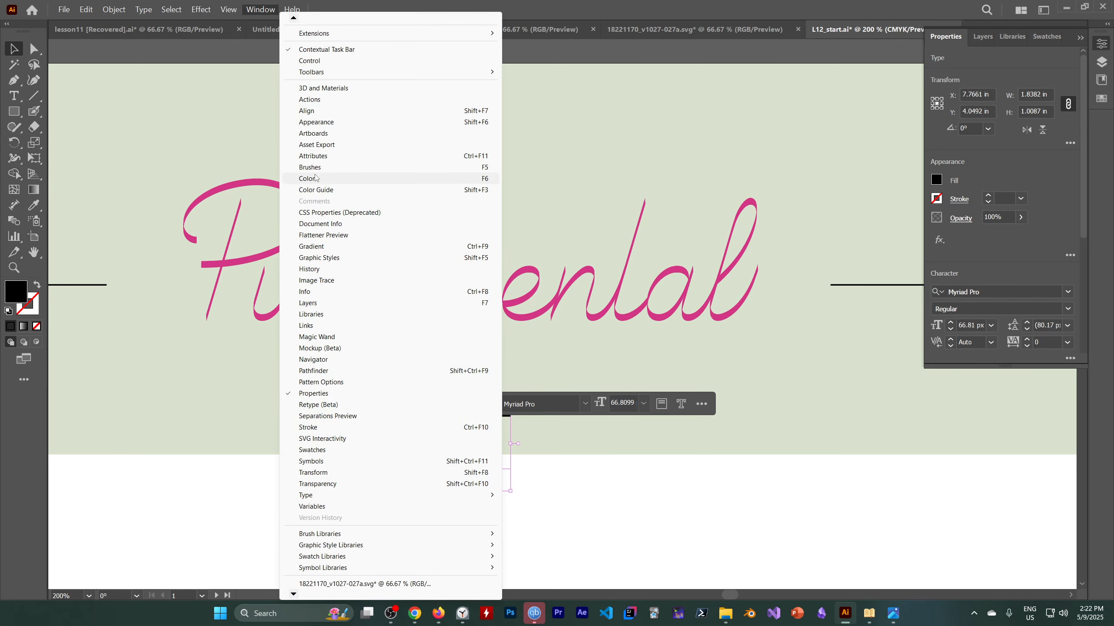
click(439, 177)
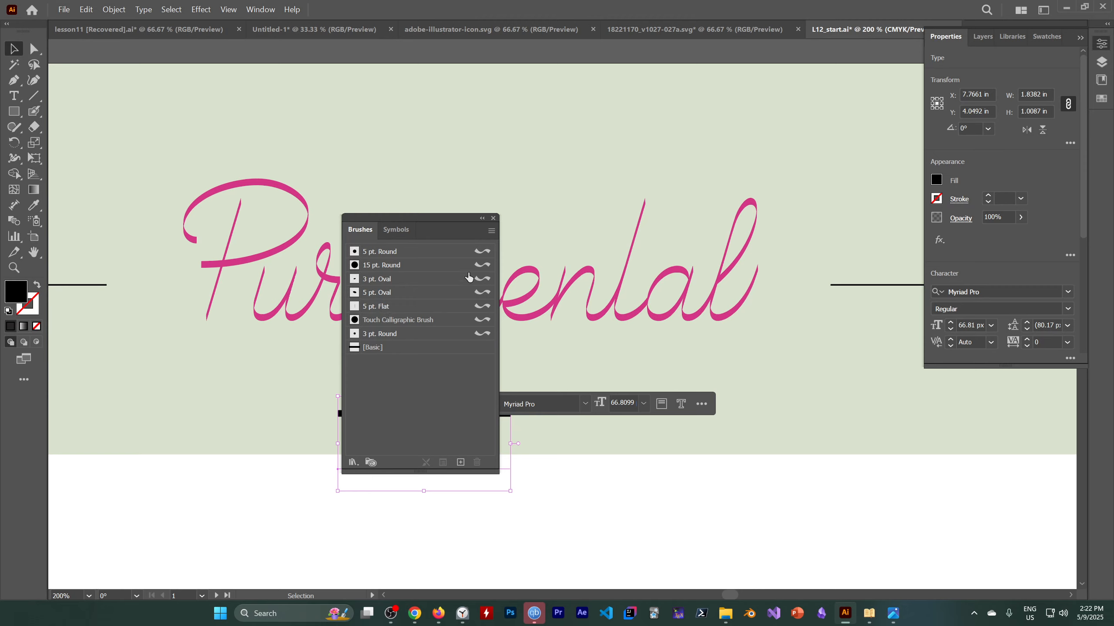
click(493, 218)
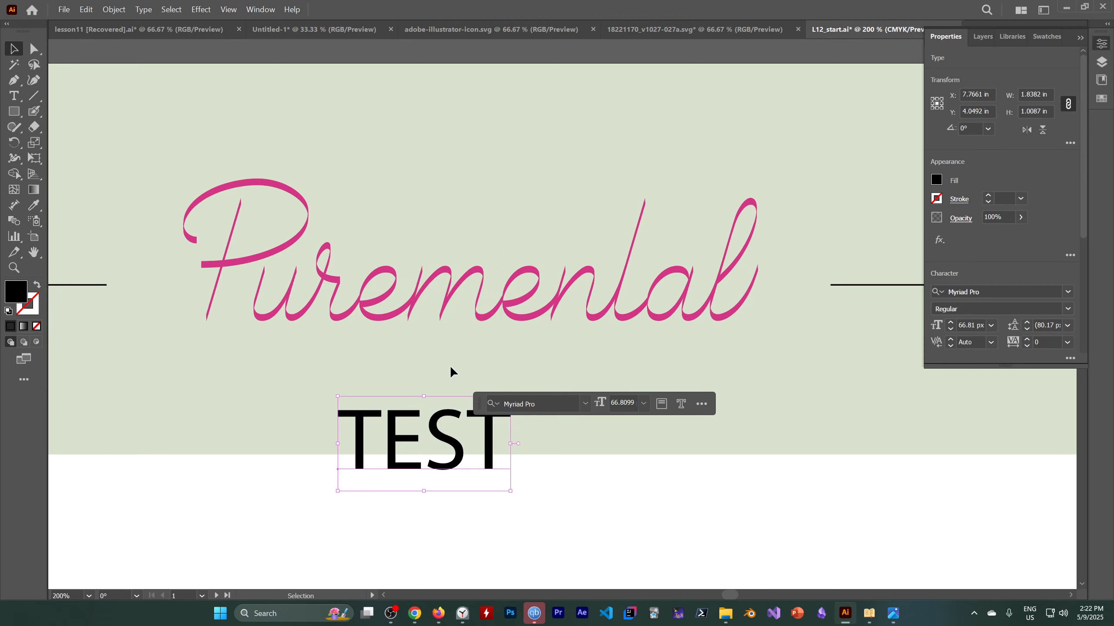
Try to convert the TEST text to a shape, and delete the text.
click(114, 9)
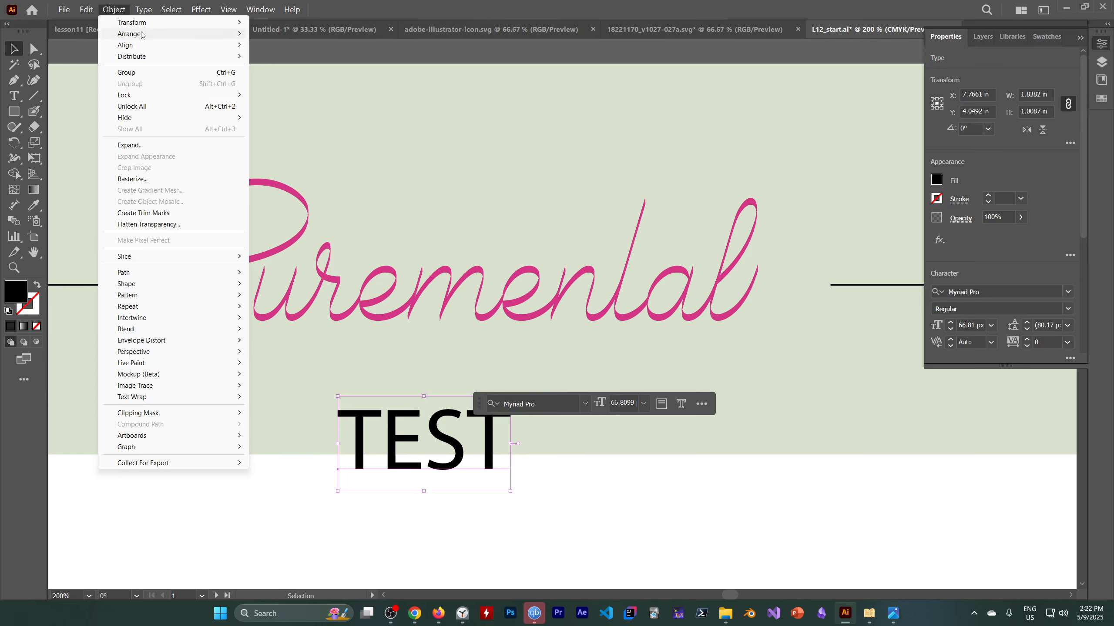
mouse_move(152, 276)
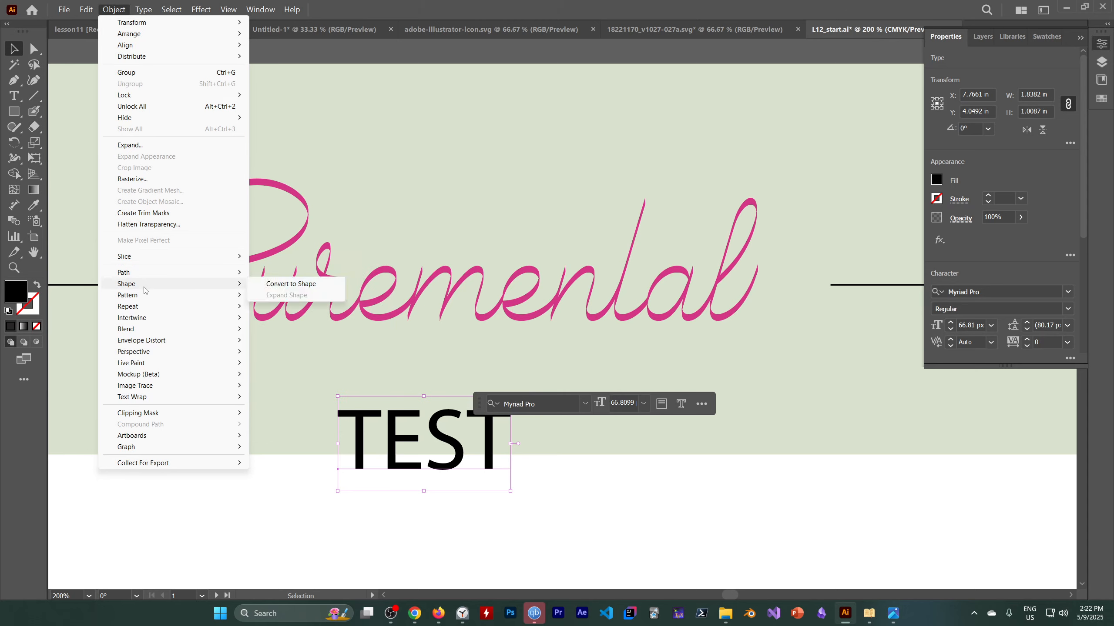
click(316, 283)
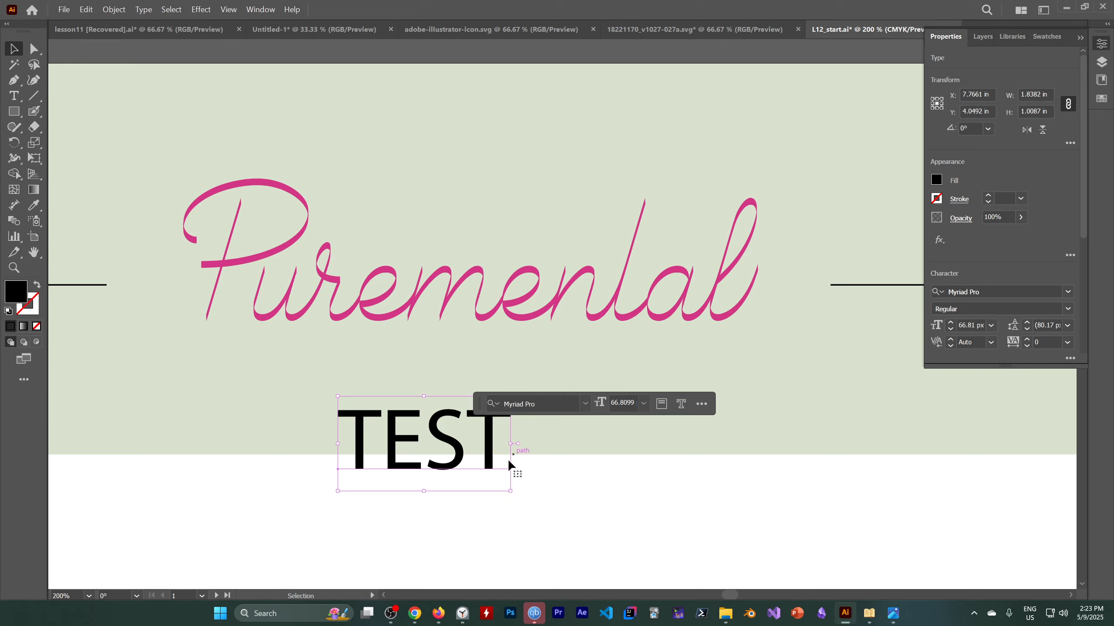
key(Delete)
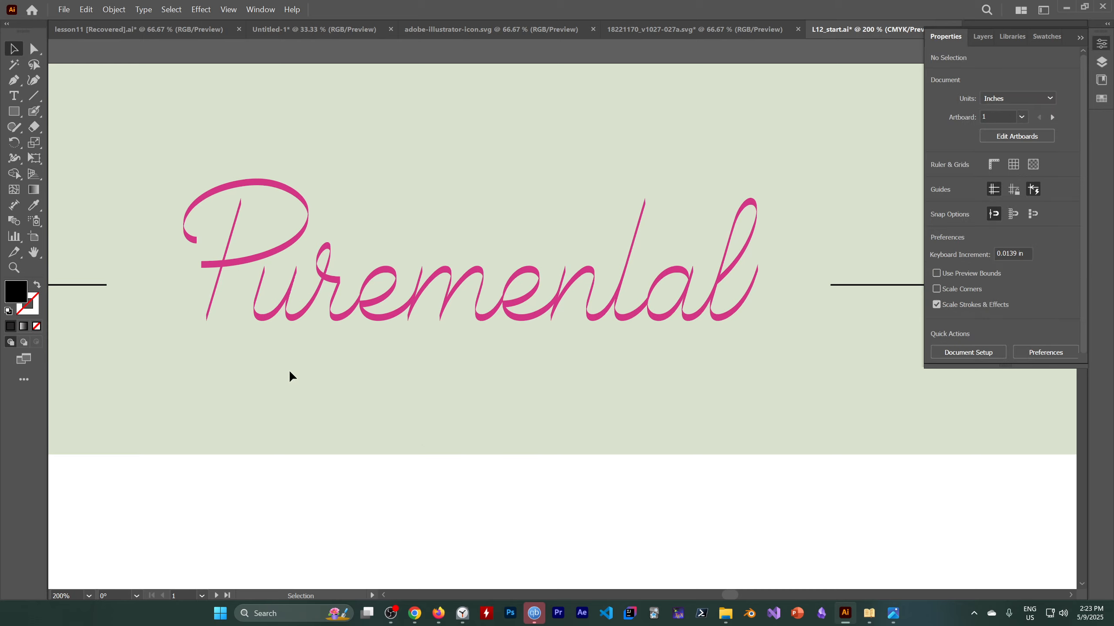
click(393, 619)
click(782, 472)
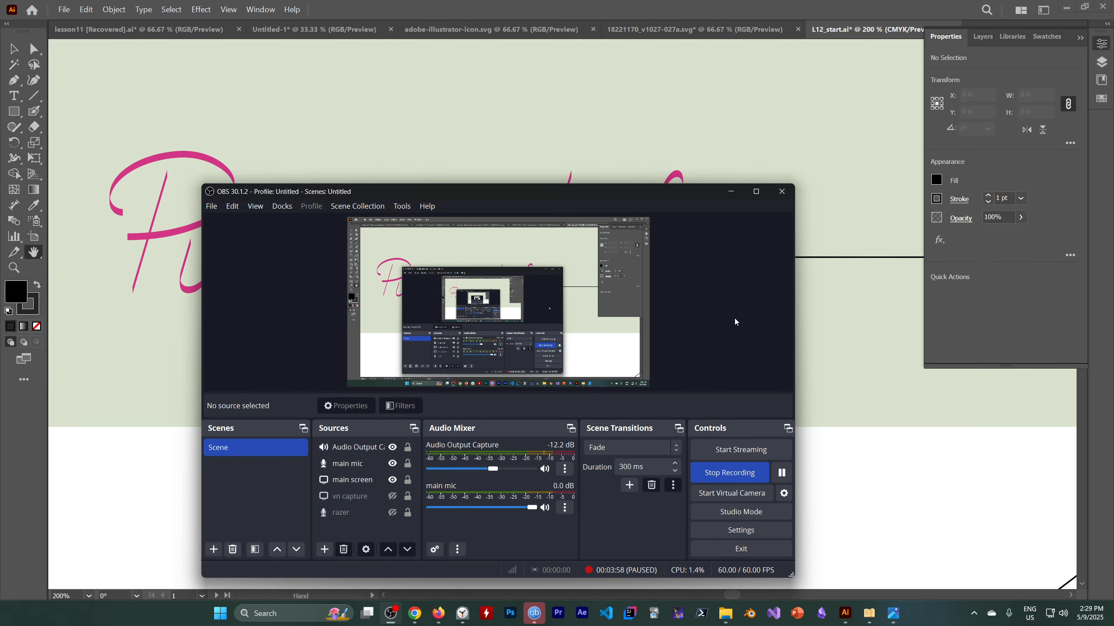
click(728, 194)
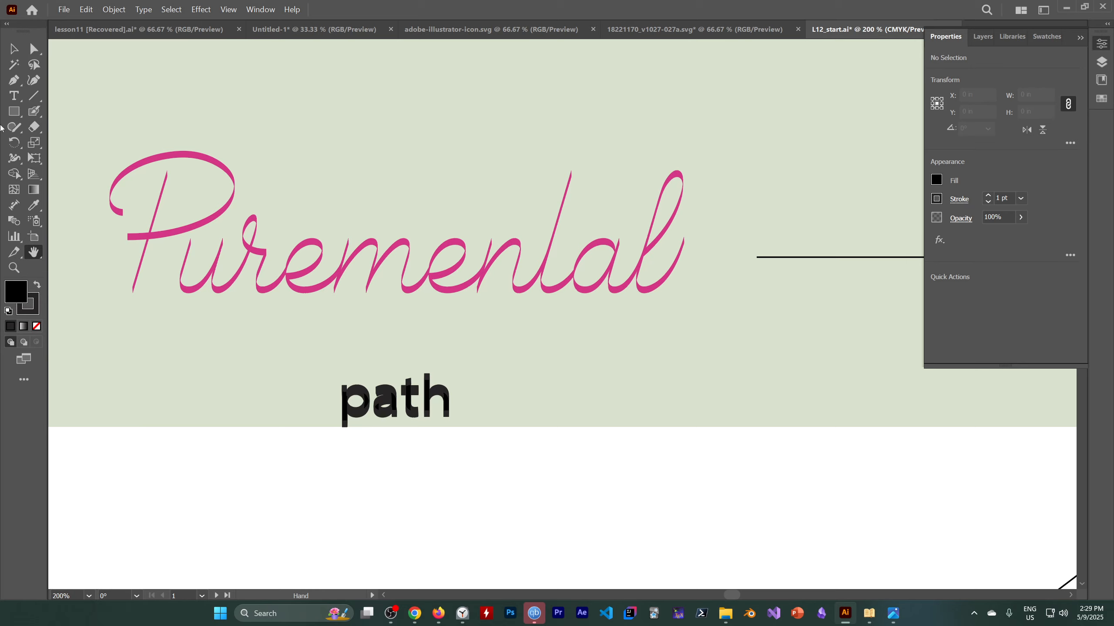
Move the outlined letter a of the word path down below the other letters onto the white area, and deselect it.
click(13, 48)
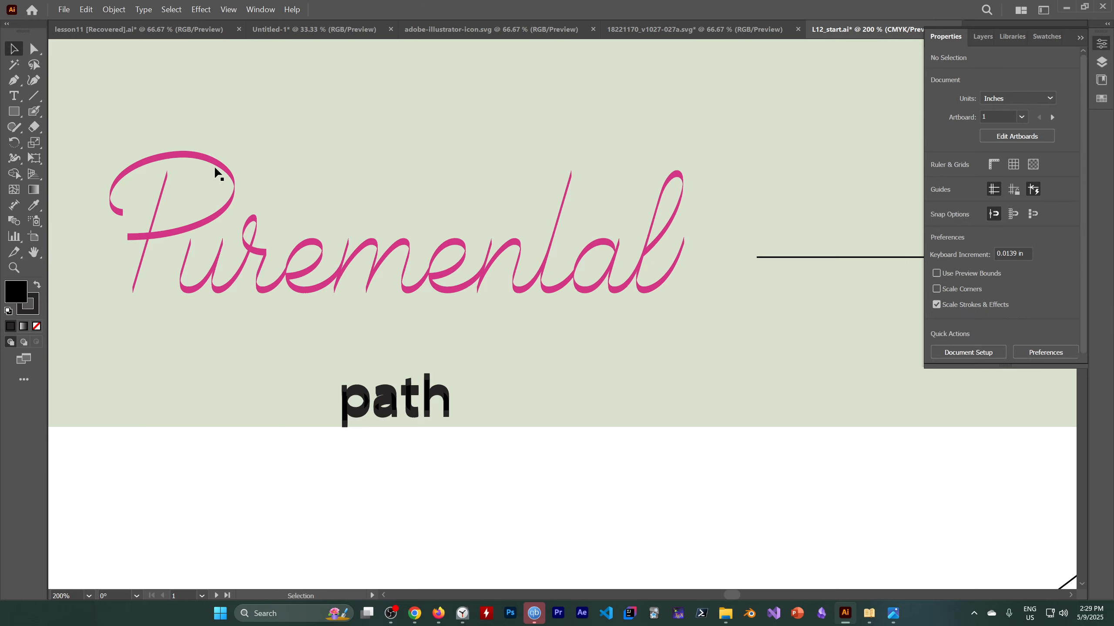
drag(387, 397, 425, 476)
scroll(433, 452, up, 3)
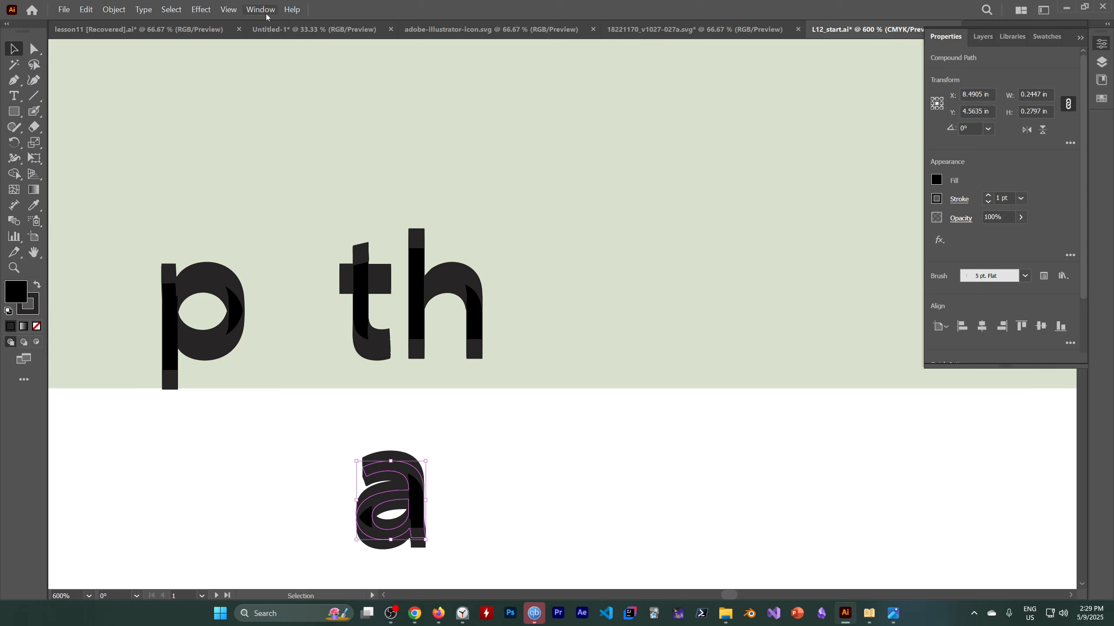
click(144, 9)
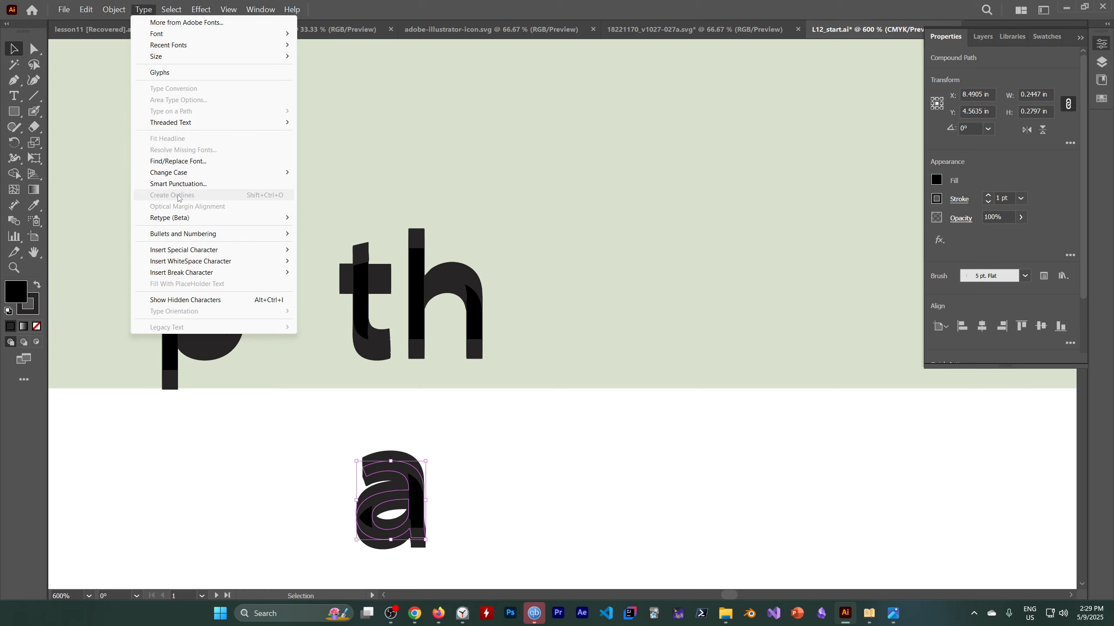
click(449, 493)
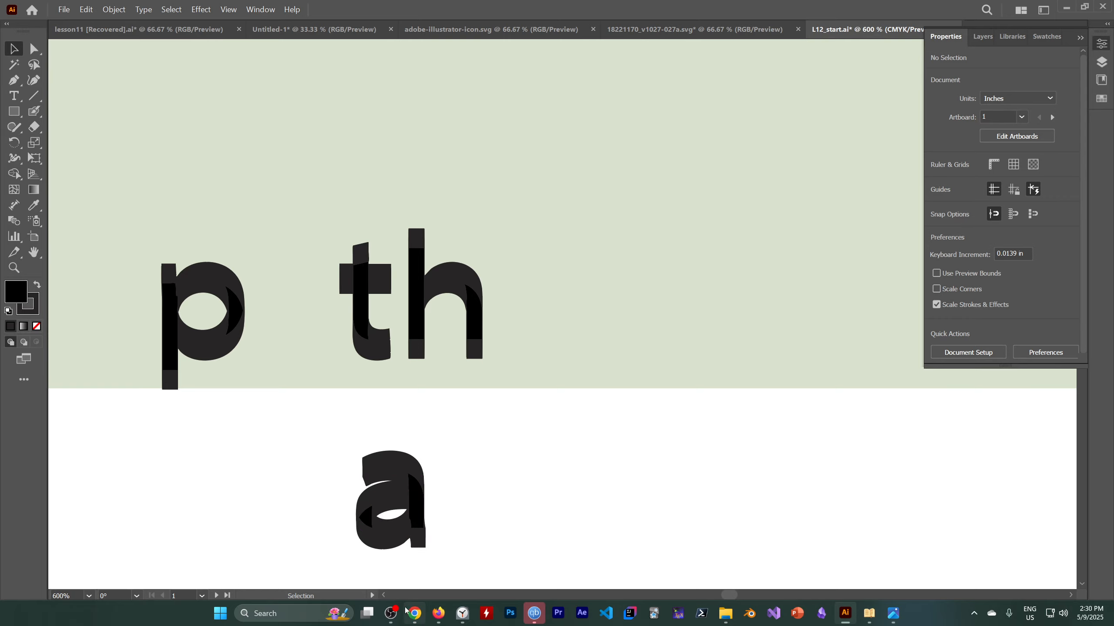
click(390, 613)
click(781, 473)
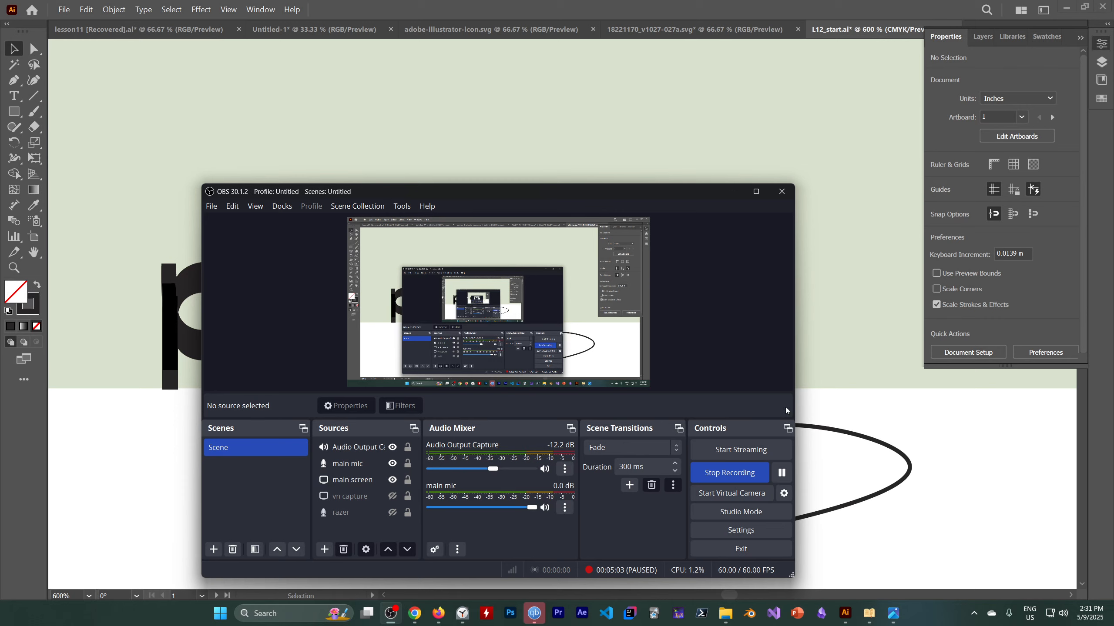
click(731, 192)
Apply the 5 pt. Flat calligraphic brush to the open curved path and move the Brushes panel clear of it.
click(623, 355)
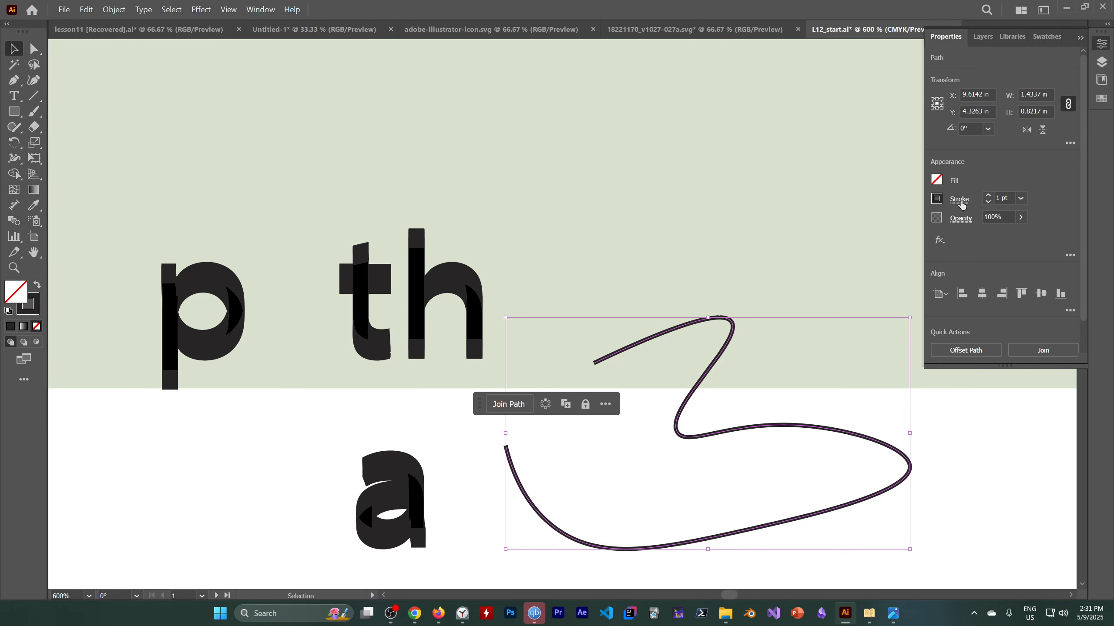
click(260, 9)
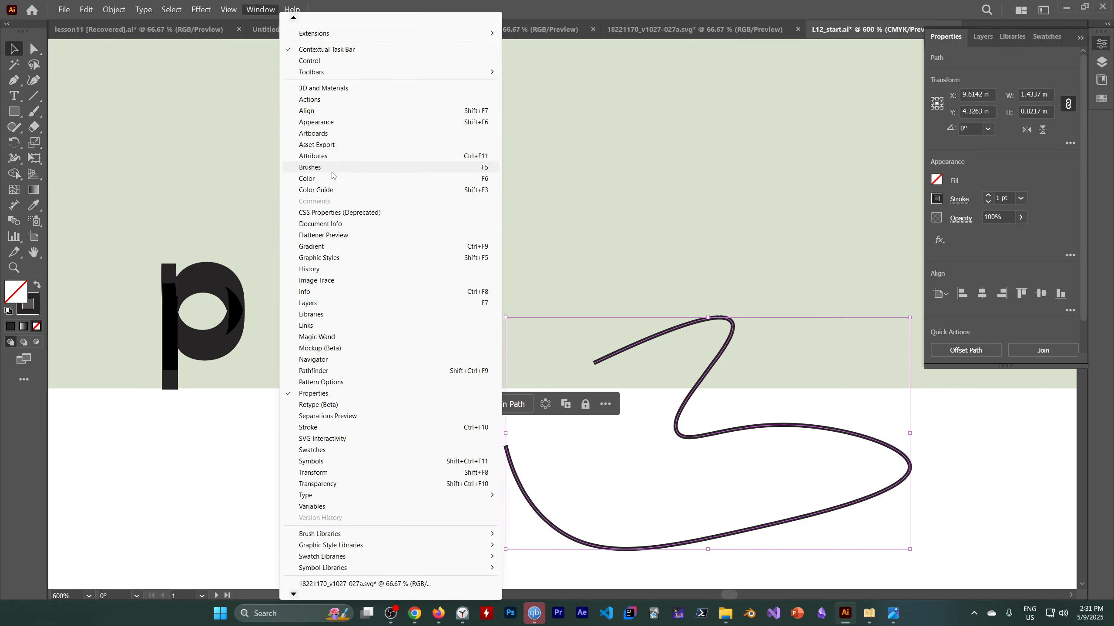
click(332, 167)
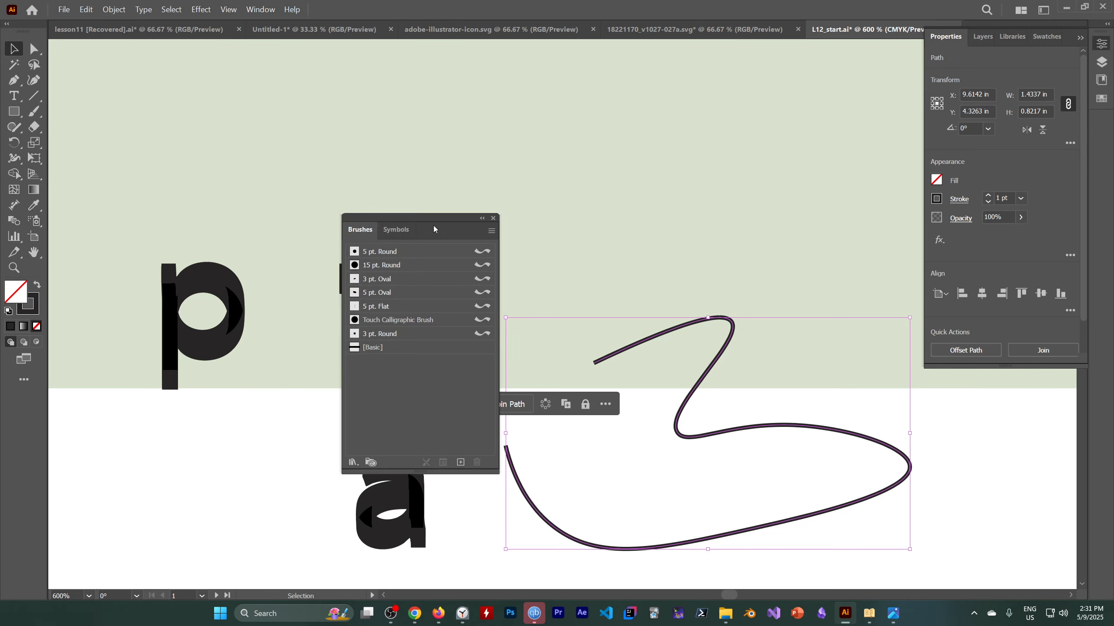
click(386, 306)
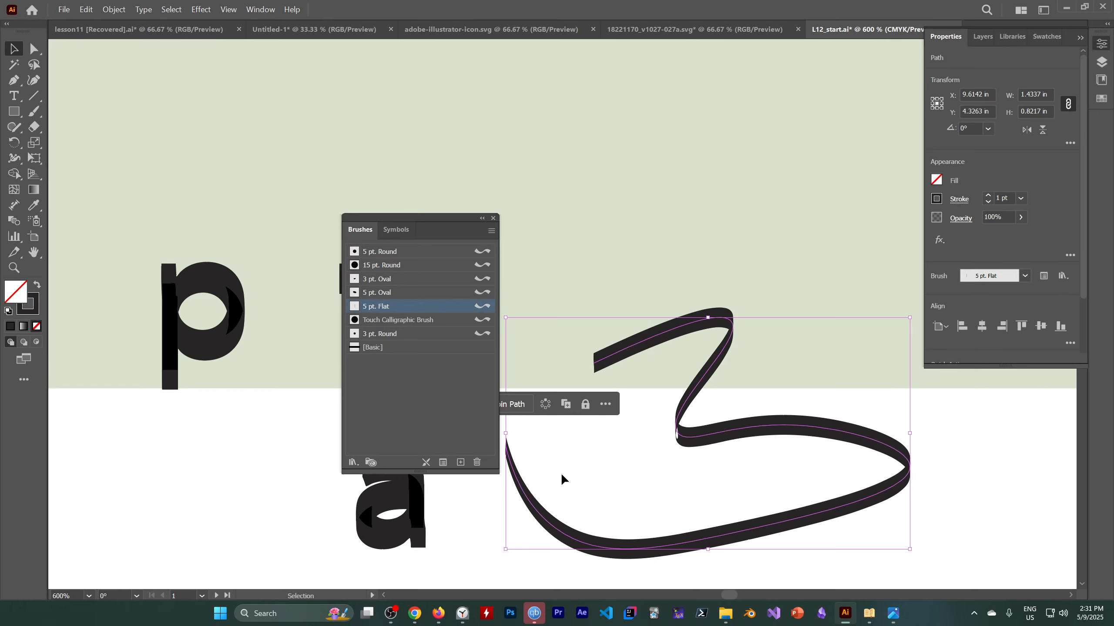
drag(412, 228, 297, 211)
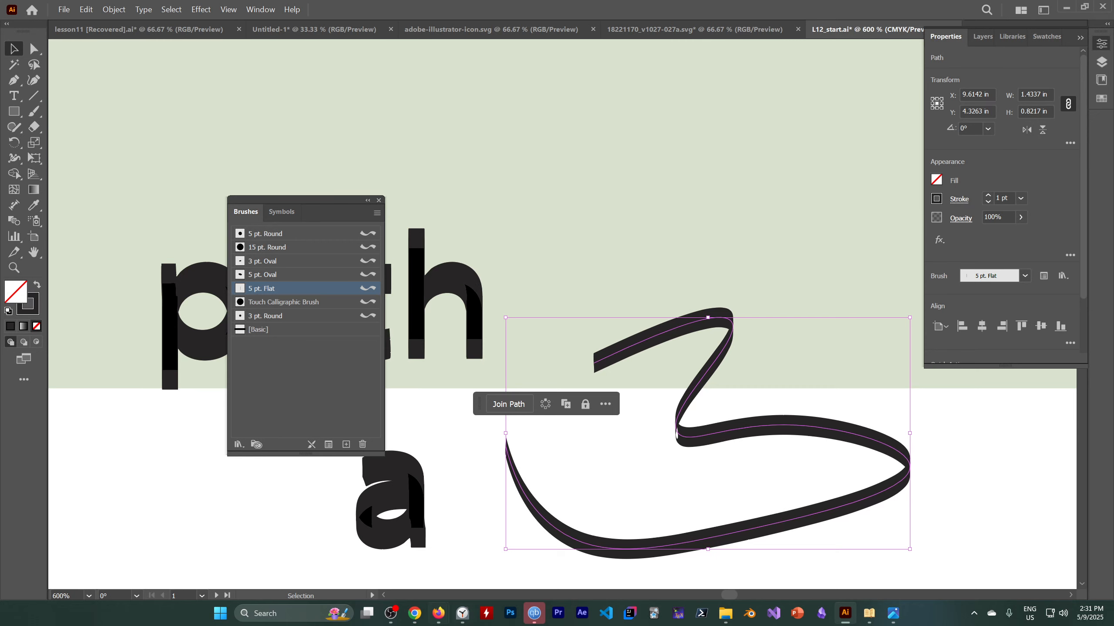
click(390, 613)
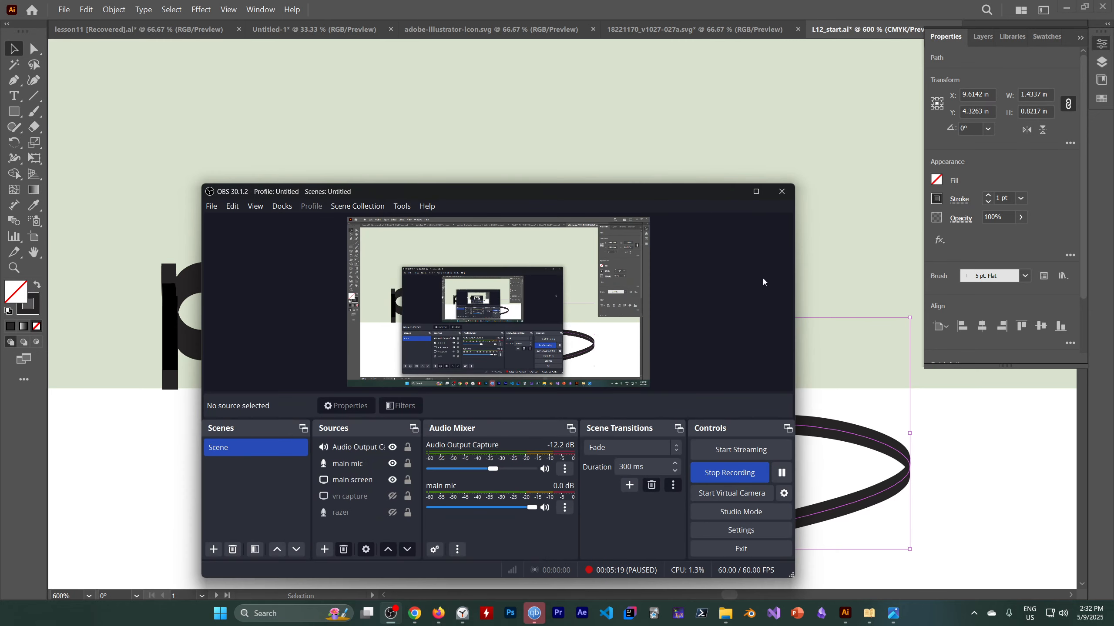
click(730, 192)
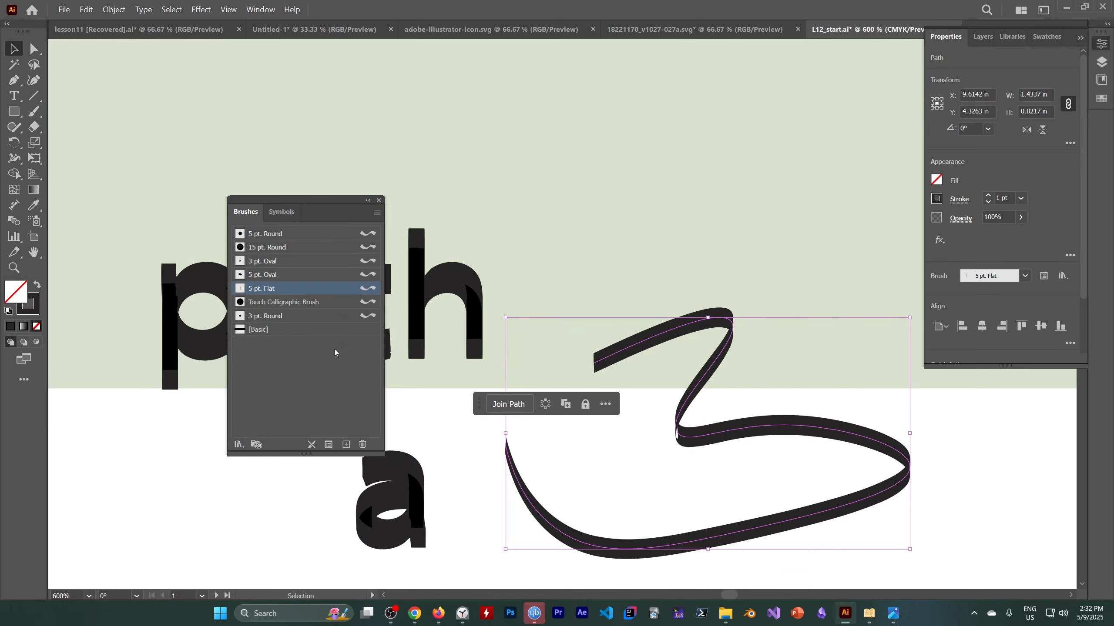
Set the 5 pt. Flat brush to angle -180°, roundness 26% and size 7 pt, apply it to existing strokes, and close the Brushes panel.
double_click(334, 289)
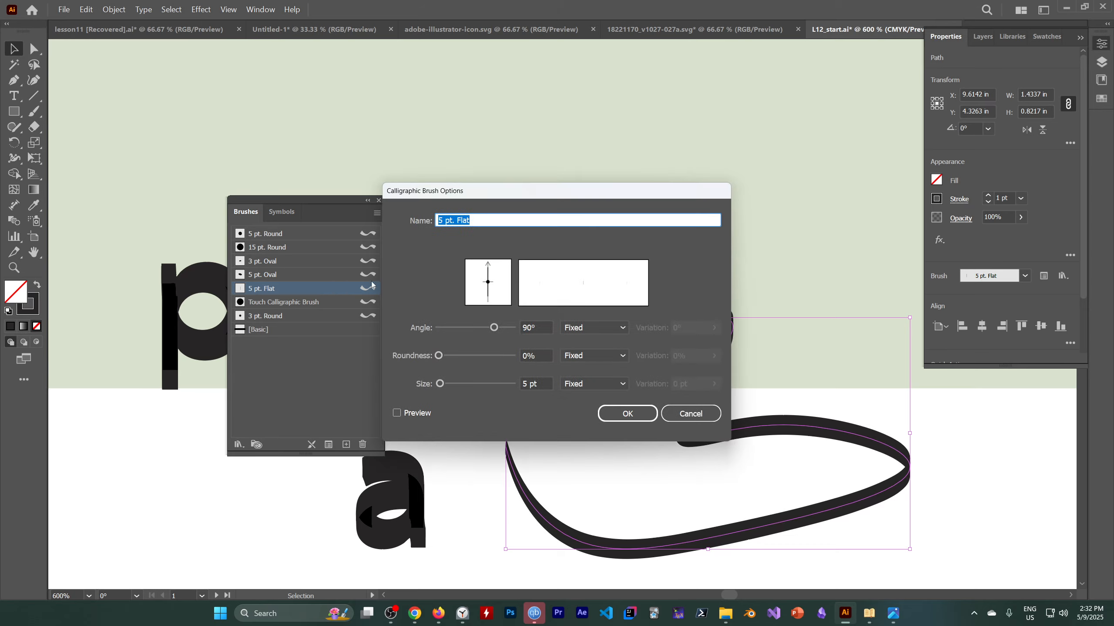
drag(490, 197, 567, 159)
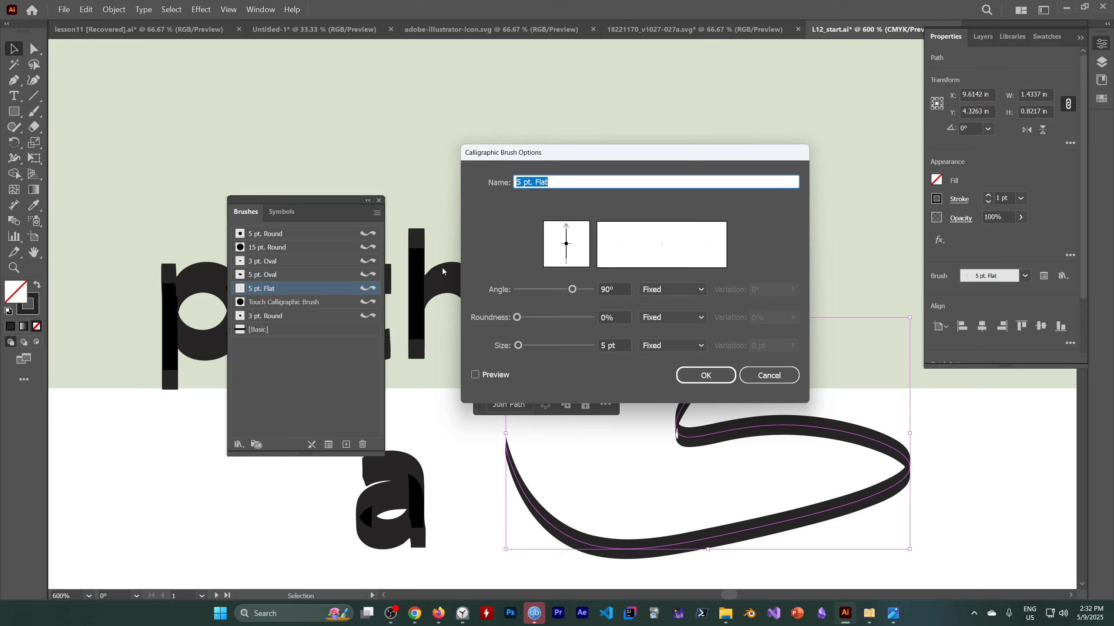
mouse_move(572, 292)
mouse_down()
mouse_move(526, 292)
mouse_move(559, 294)
mouse_move(528, 323)
mouse_move(528, 347)
mouse_up()
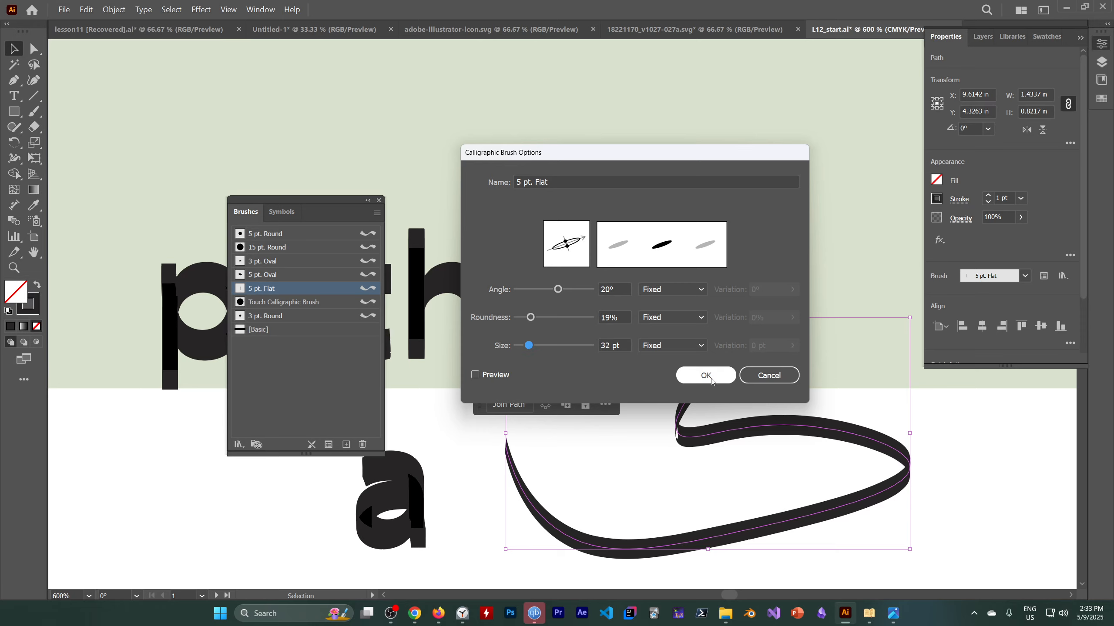
click(475, 375)
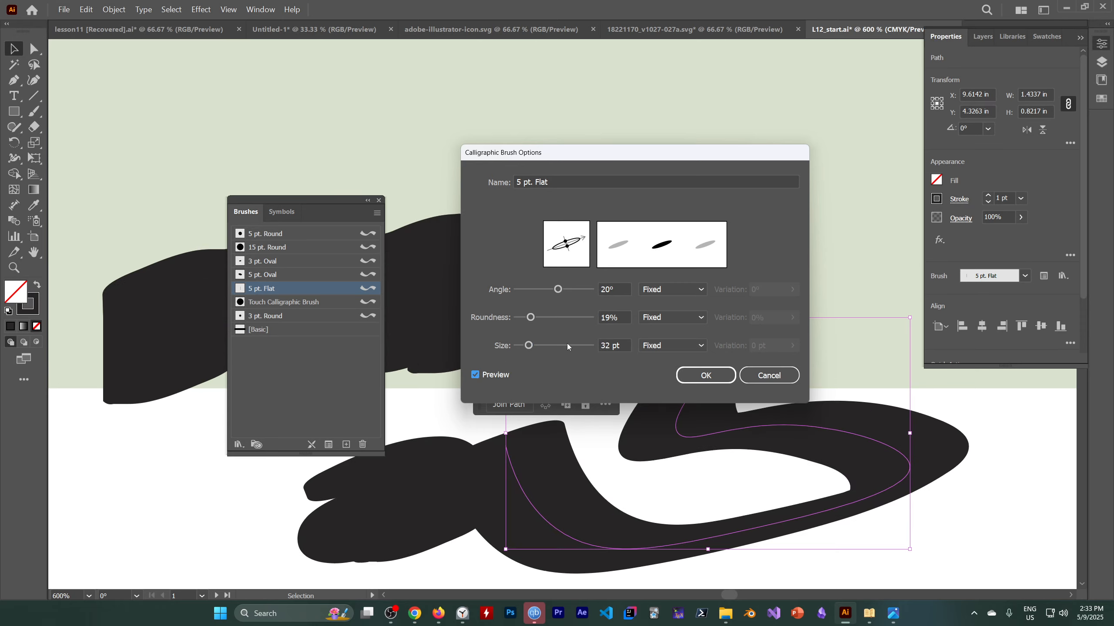
drag(558, 293, 537, 294)
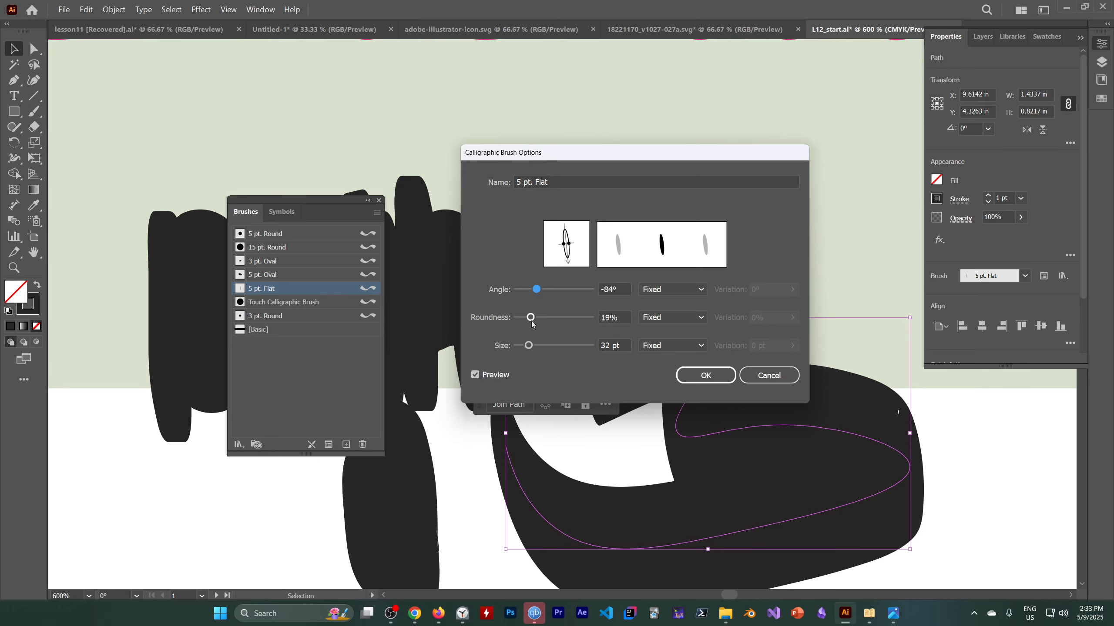
mouse_move(528, 346)
mouse_down()
mouse_move(518, 319)
mouse_move(535, 317)
mouse_move(555, 291)
mouse_move(572, 293)
mouse_move(512, 297)
mouse_up()
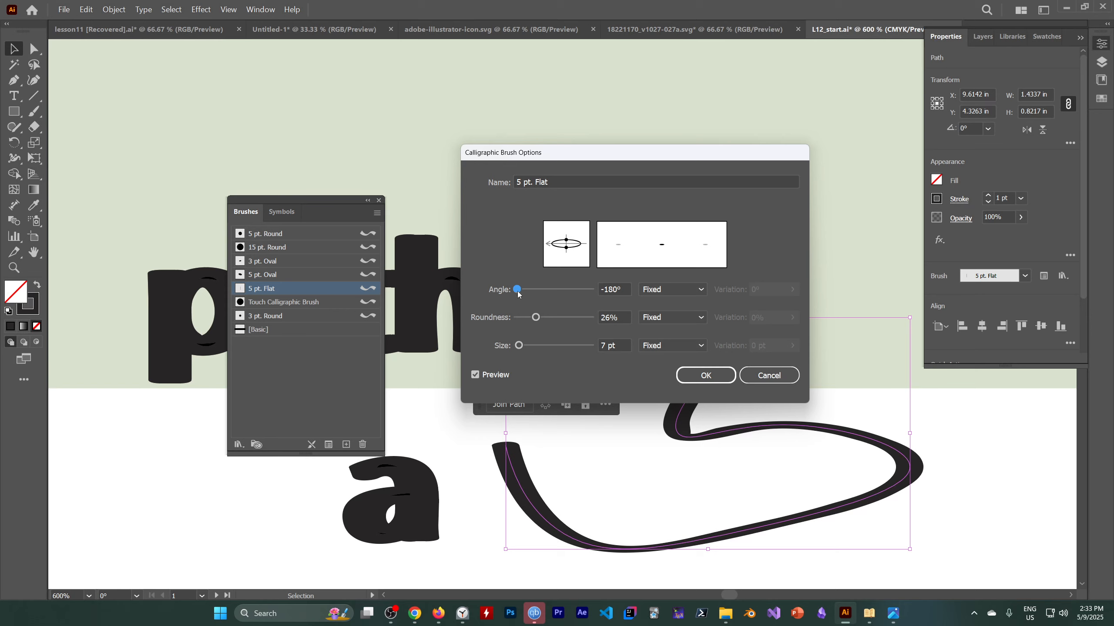
click(706, 377)
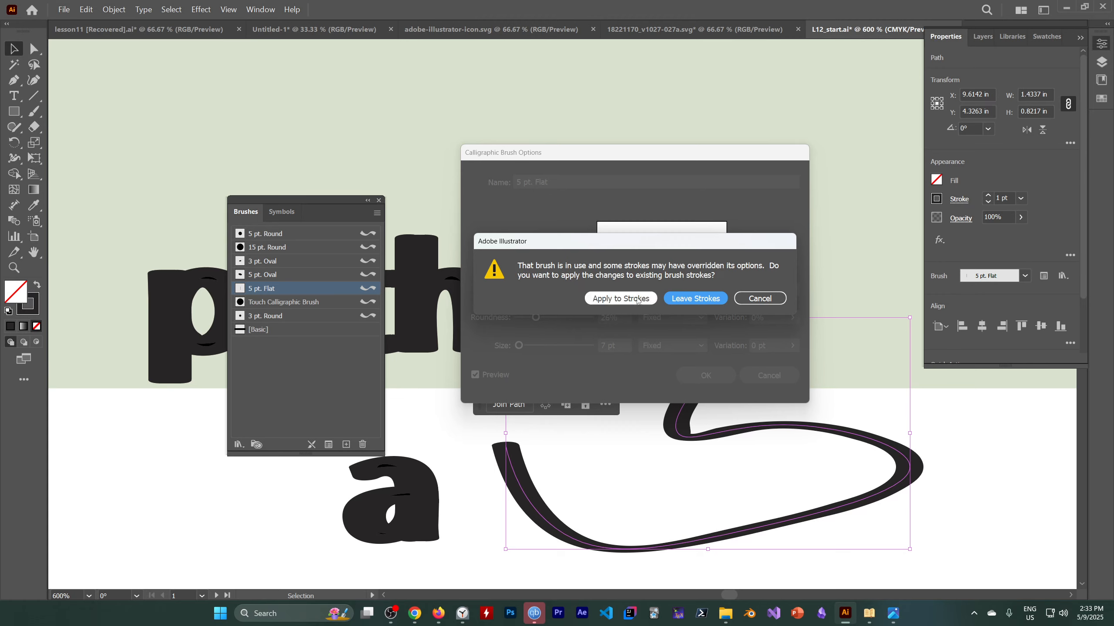
click(610, 305)
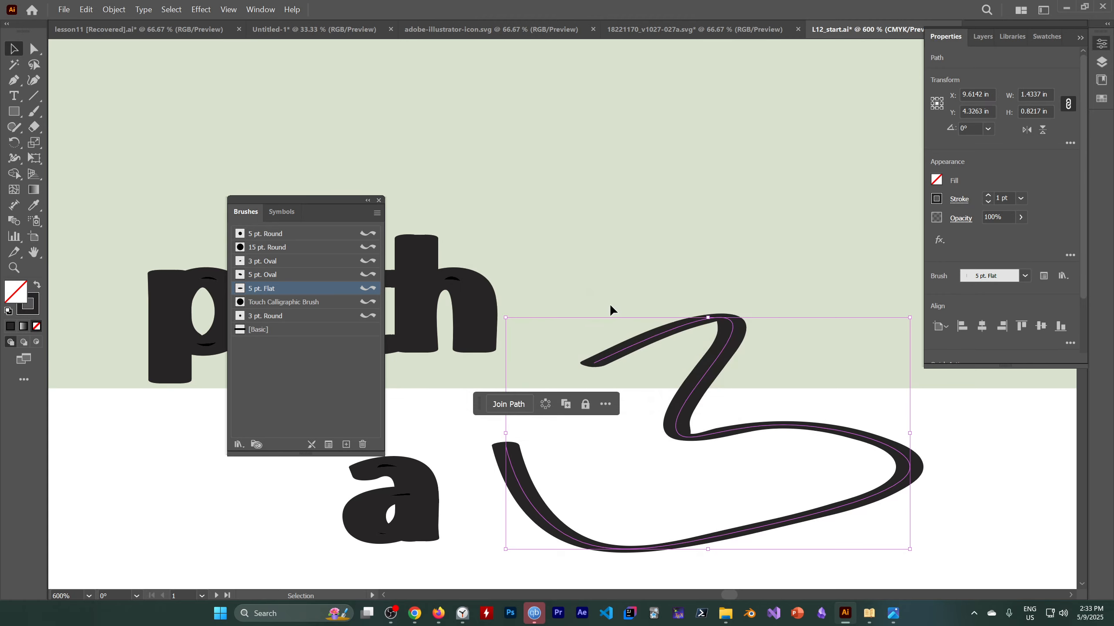
click(380, 201)
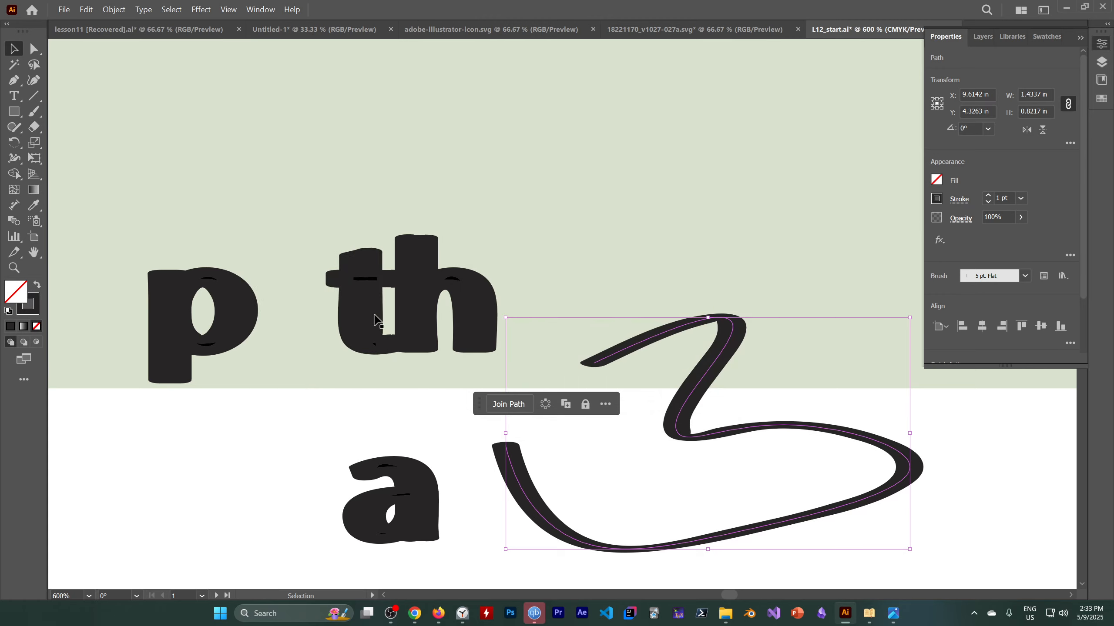
Delete the outlined letters p, t, h and a, leaving only the curved practice path.
click(236, 315)
shift+click(365, 316)
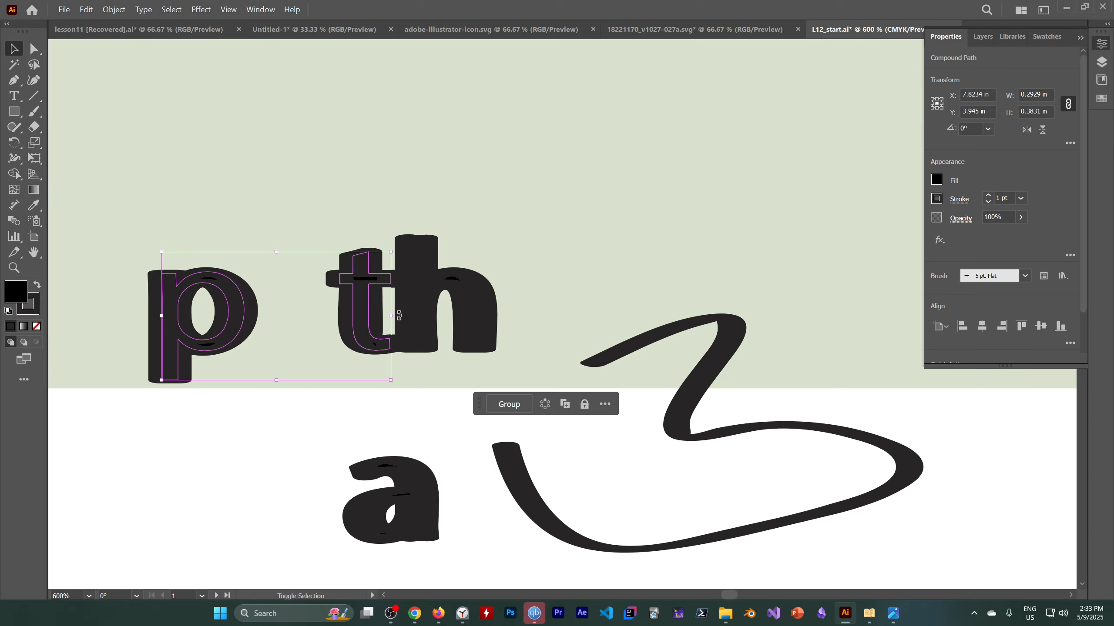
shift+click(413, 319)
shift+click(403, 521)
key(Delete)
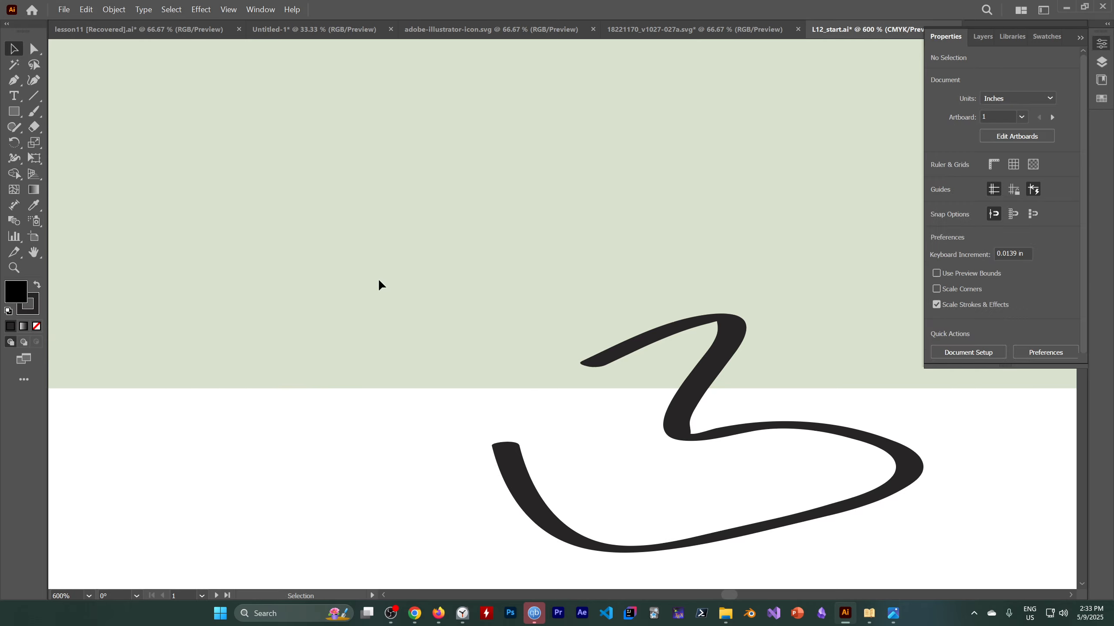
scroll(359, 361, down, 5)
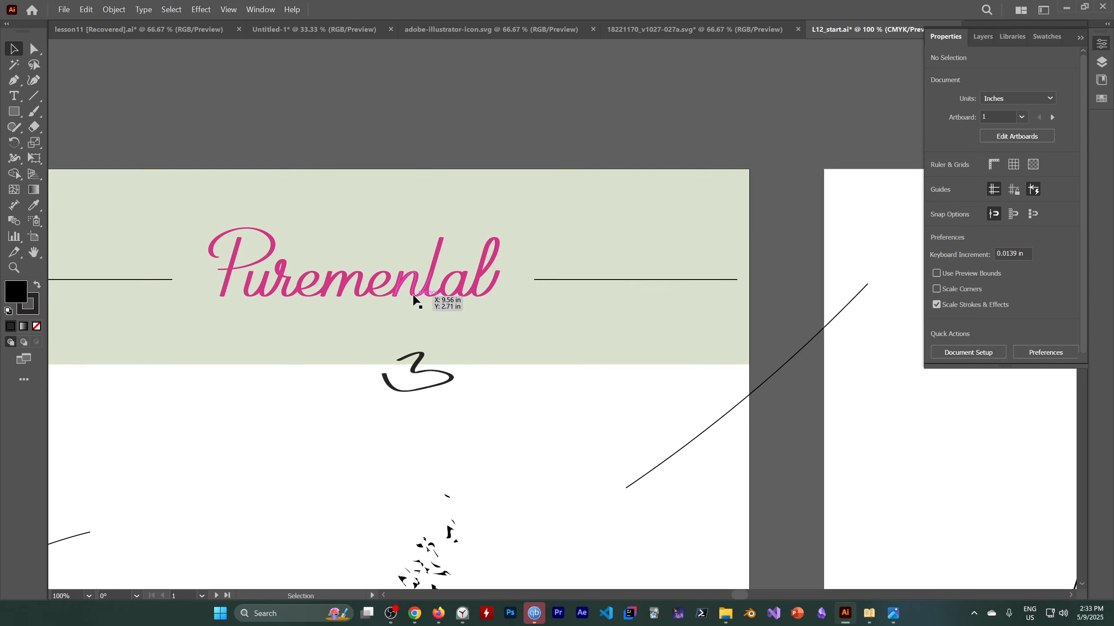
click(390, 613)
click(788, 473)
click(782, 472)
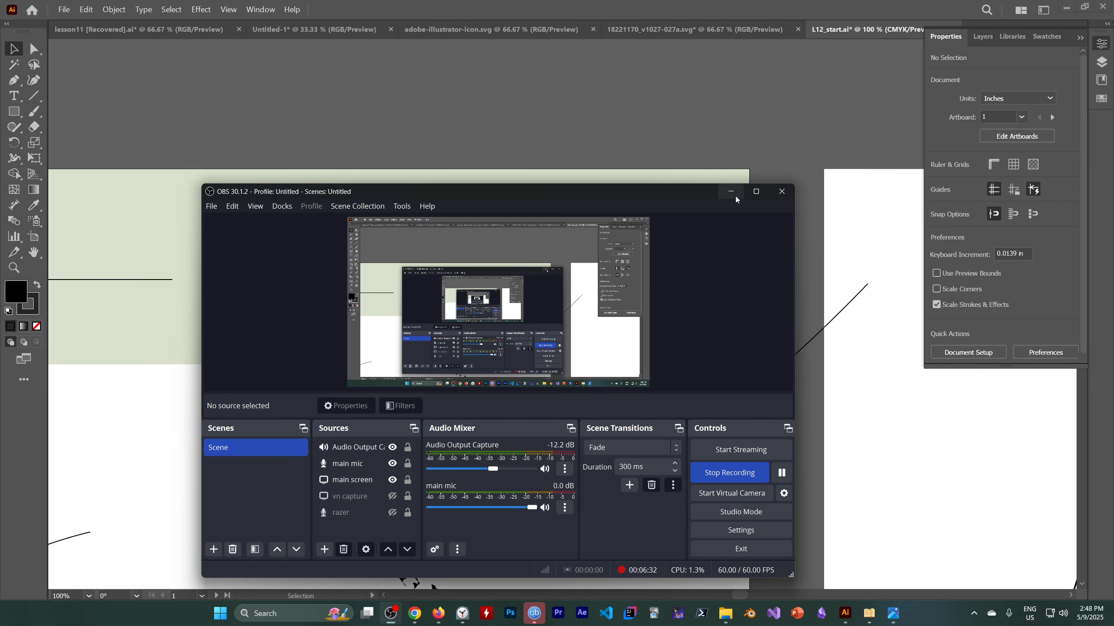
click(731, 192)
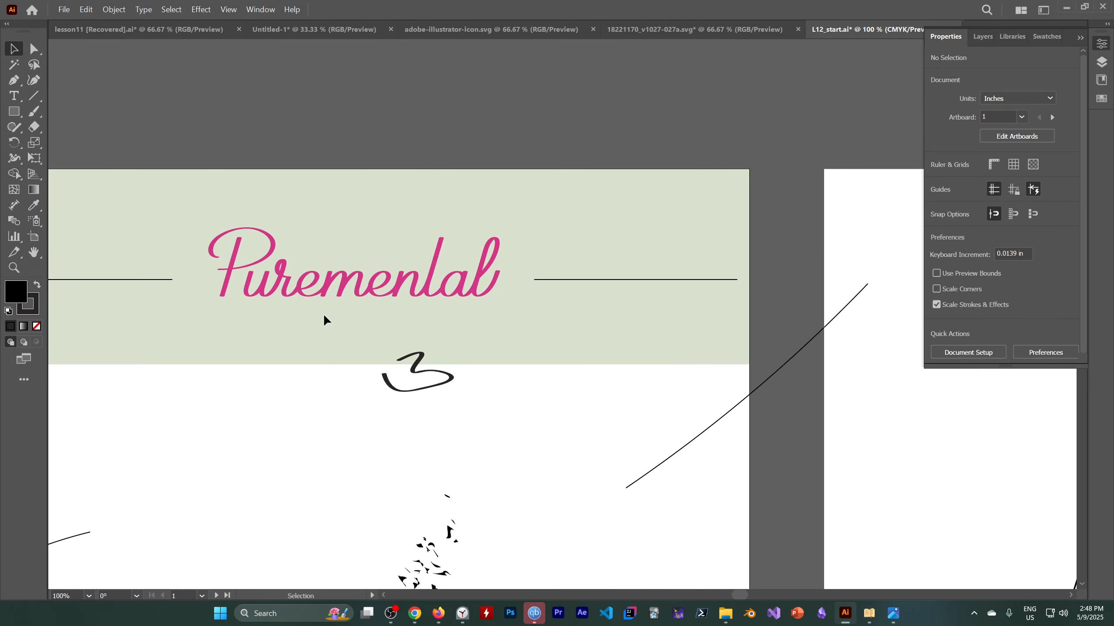
Paint a wavy test stroke beside the Puremental lettering and three curved diagonal strokes below it with the 5 pt. Flat brush.
click(35, 114)
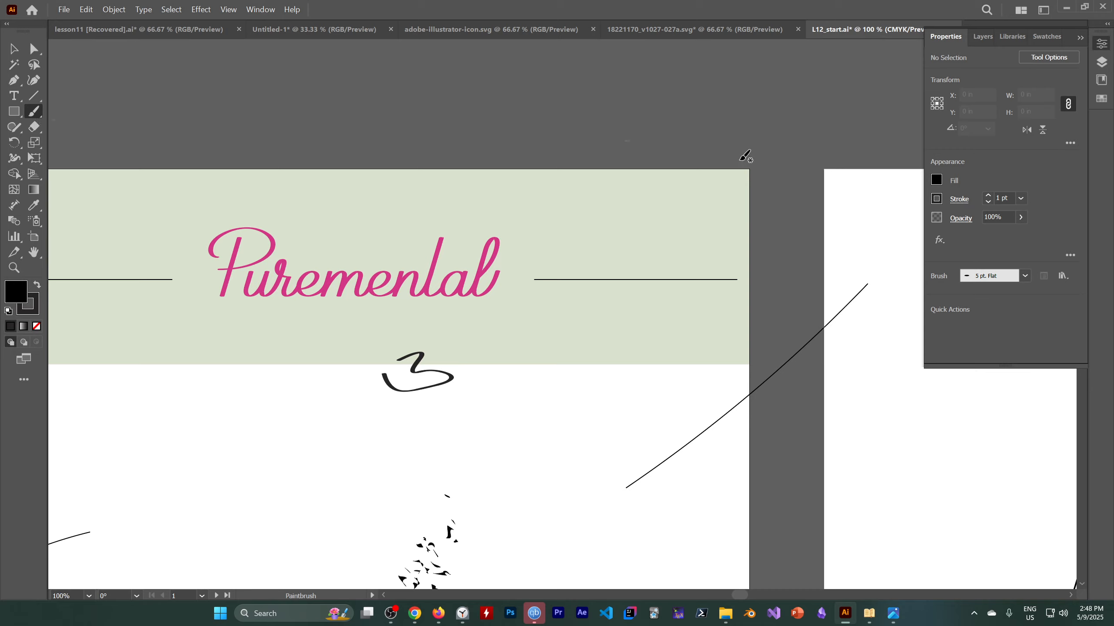
drag(566, 228, 659, 229)
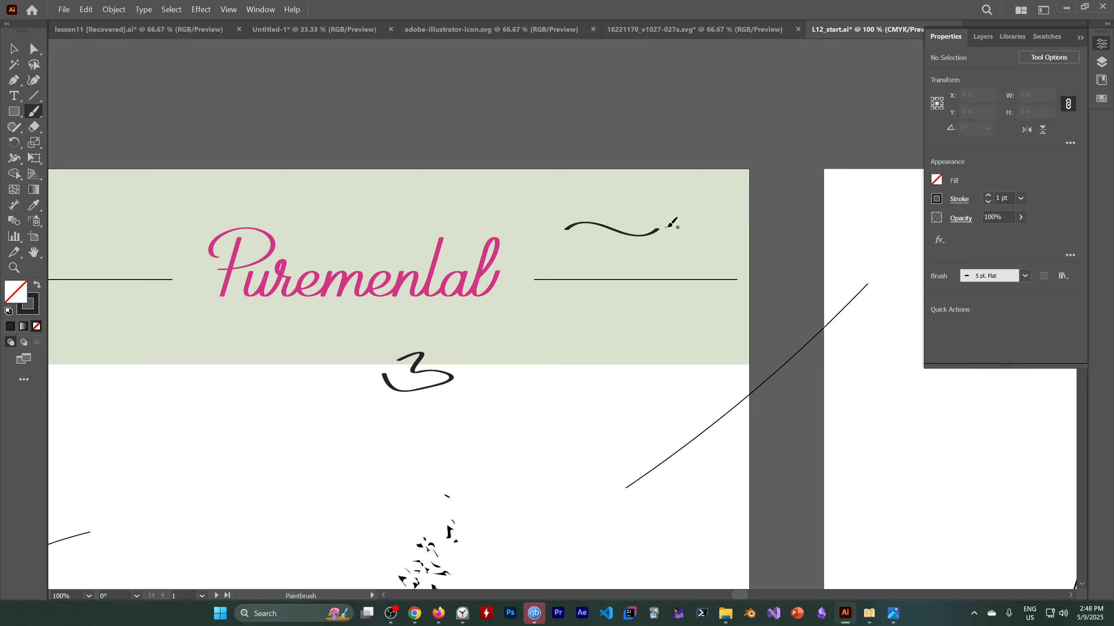
drag(550, 325, 485, 412)
drag(615, 326, 502, 419)
drag(641, 360, 538, 437)
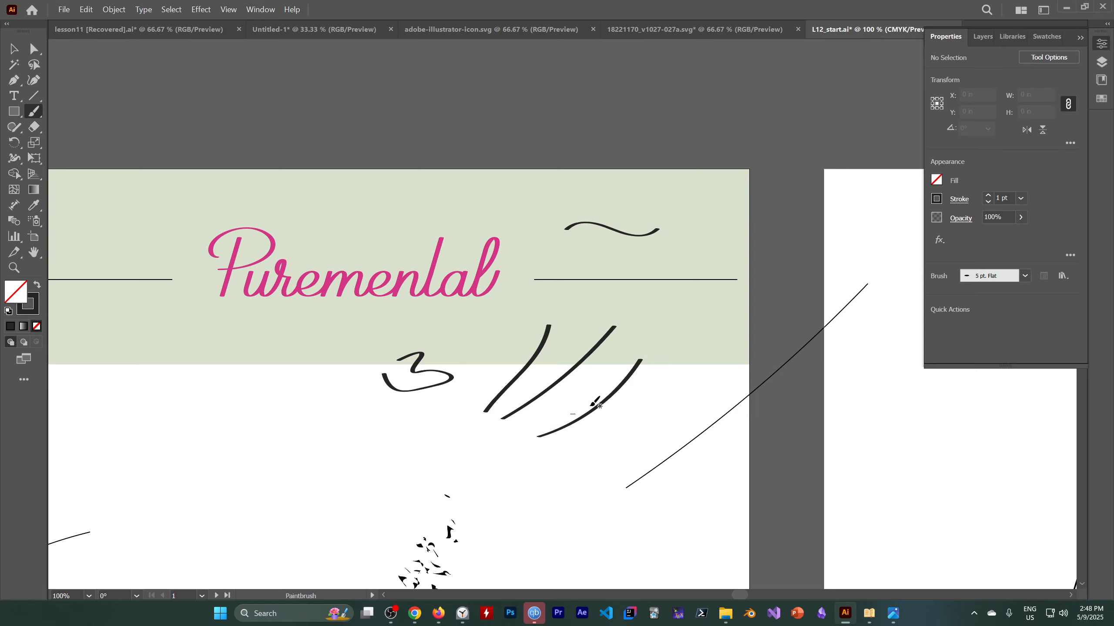
Undo all the Paintbrush test strokes around the Puremental lettering.
key(ctrl+z)
key(ctrl+z)
key(ctrl+z)
key(ctrl+z)
key(ctrl+z)
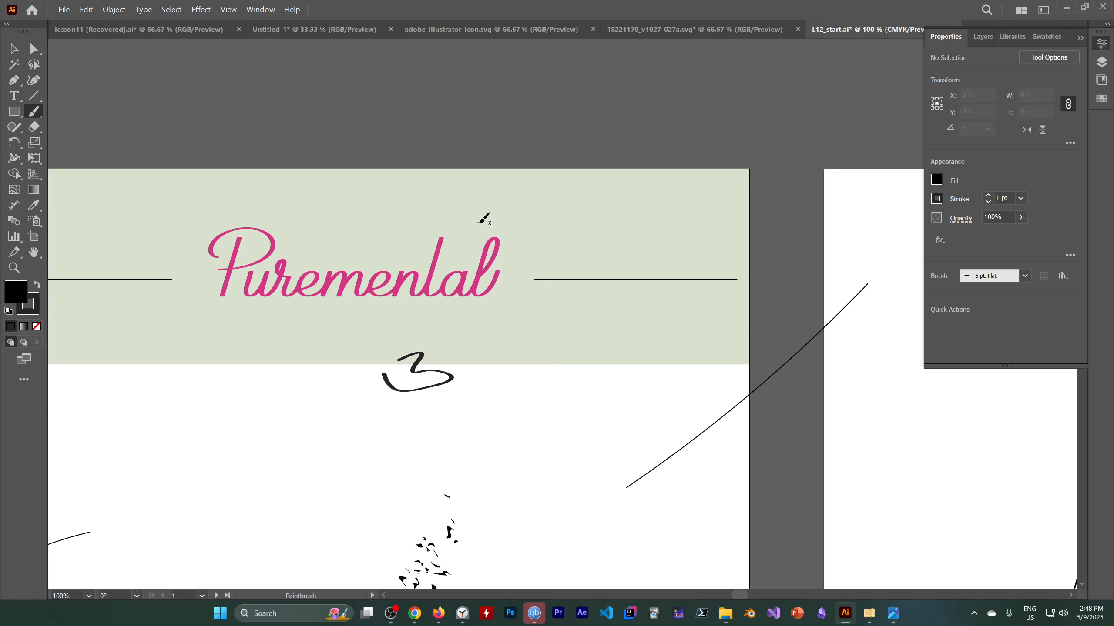
Open the Artistic_Calligraphic brush library for the Paintbrush tool.
click(1025, 276)
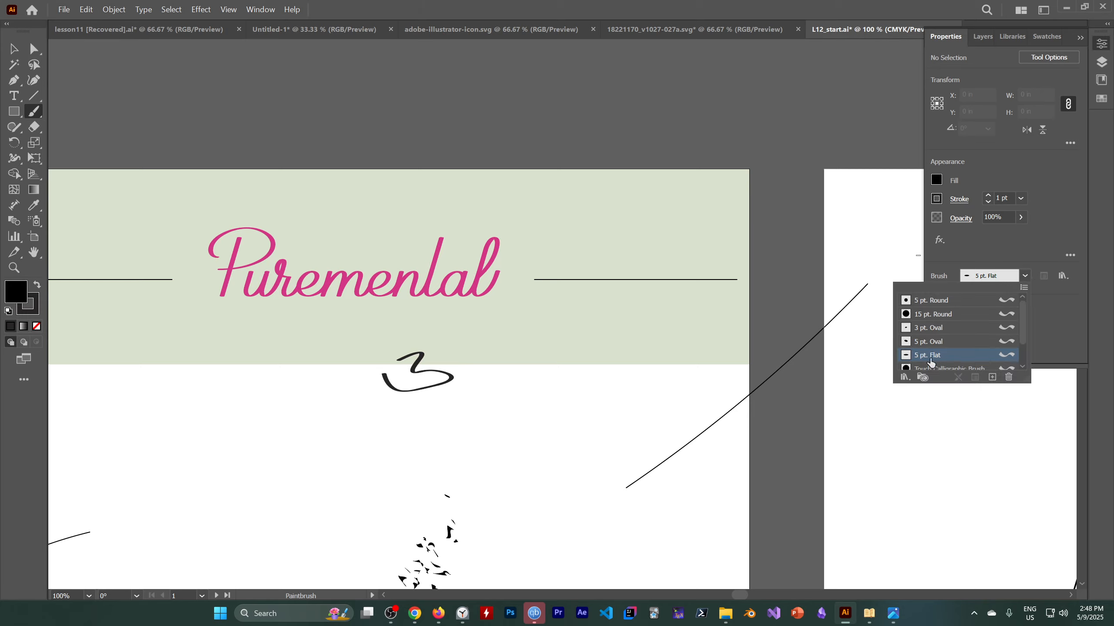
click(906, 376)
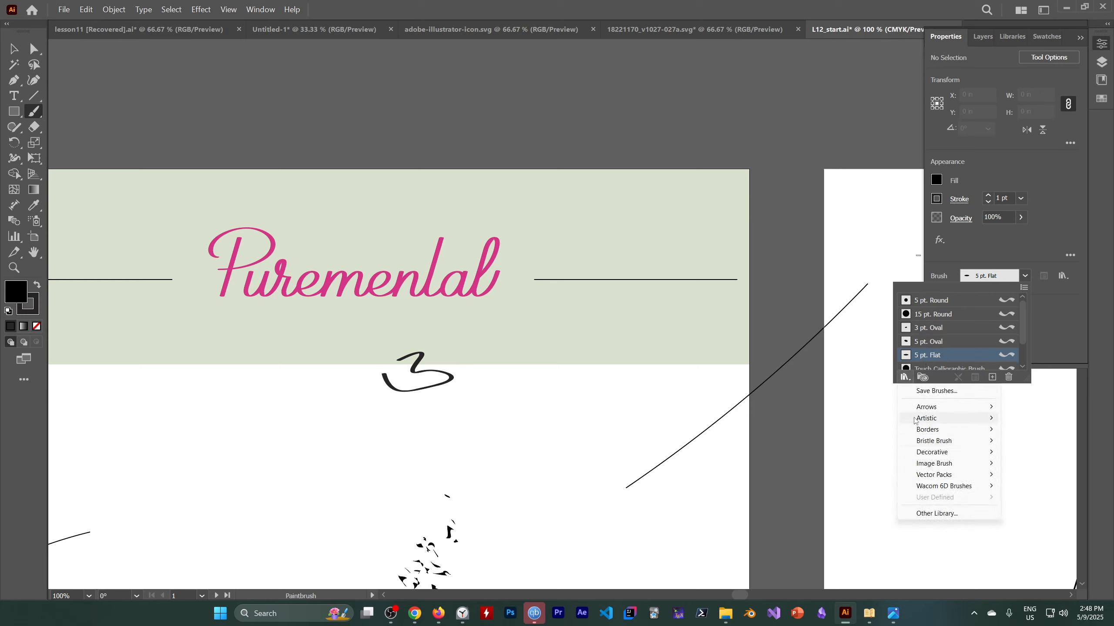
mouse_move(913, 416)
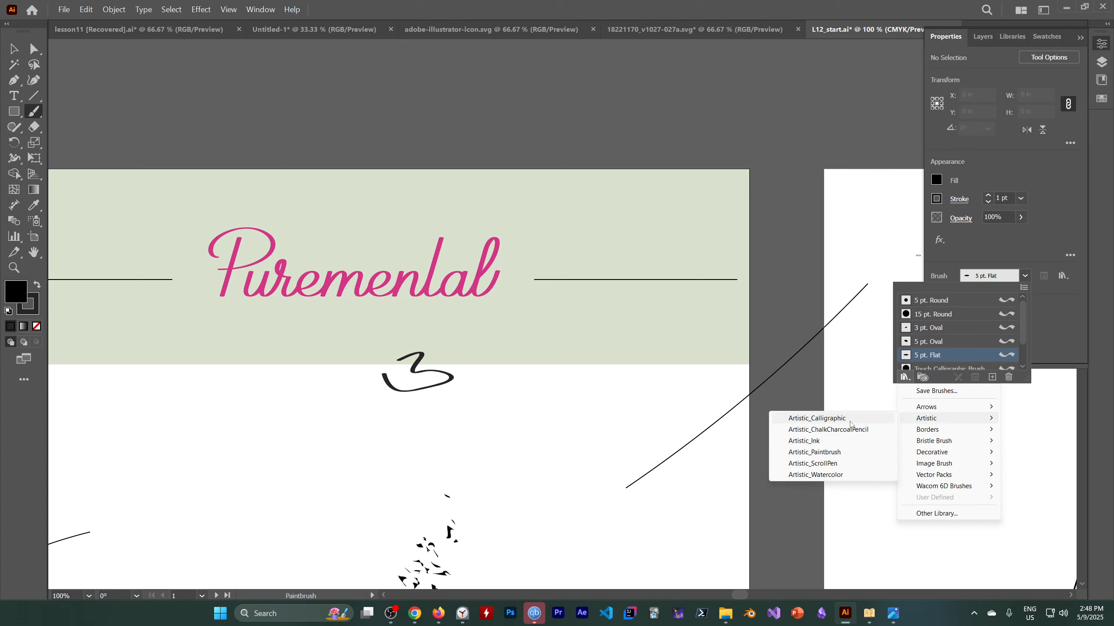
click(833, 419)
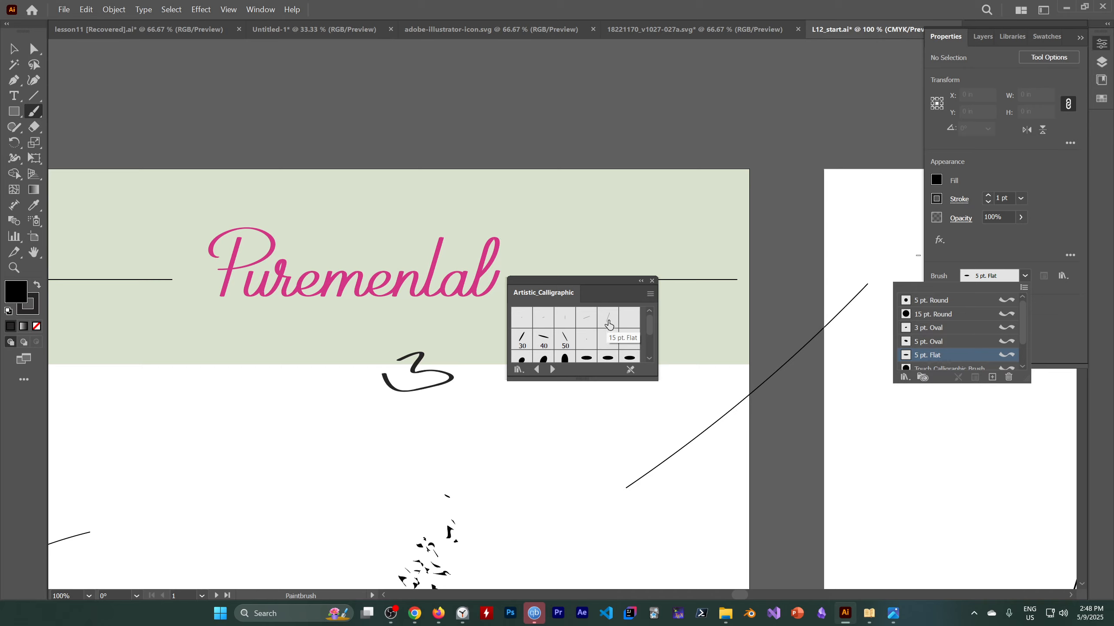
Look through the document's brush list and choose the 15 pt. Flat brush from the Artistic_Calligraphic library.
click(608, 321)
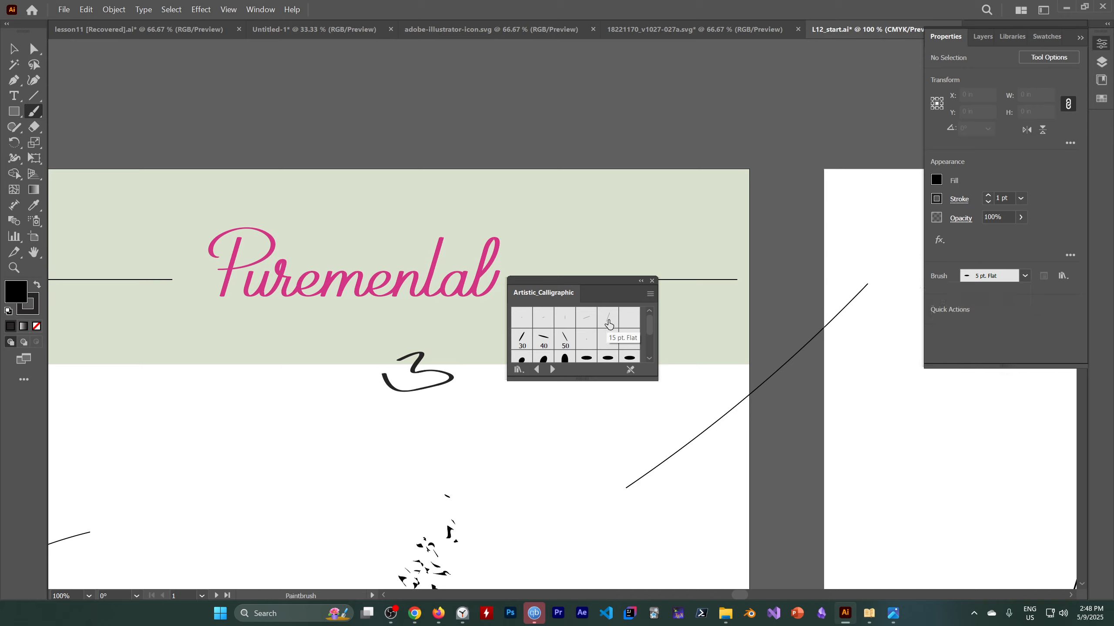
click(1025, 277)
scroll(934, 330, down, 1)
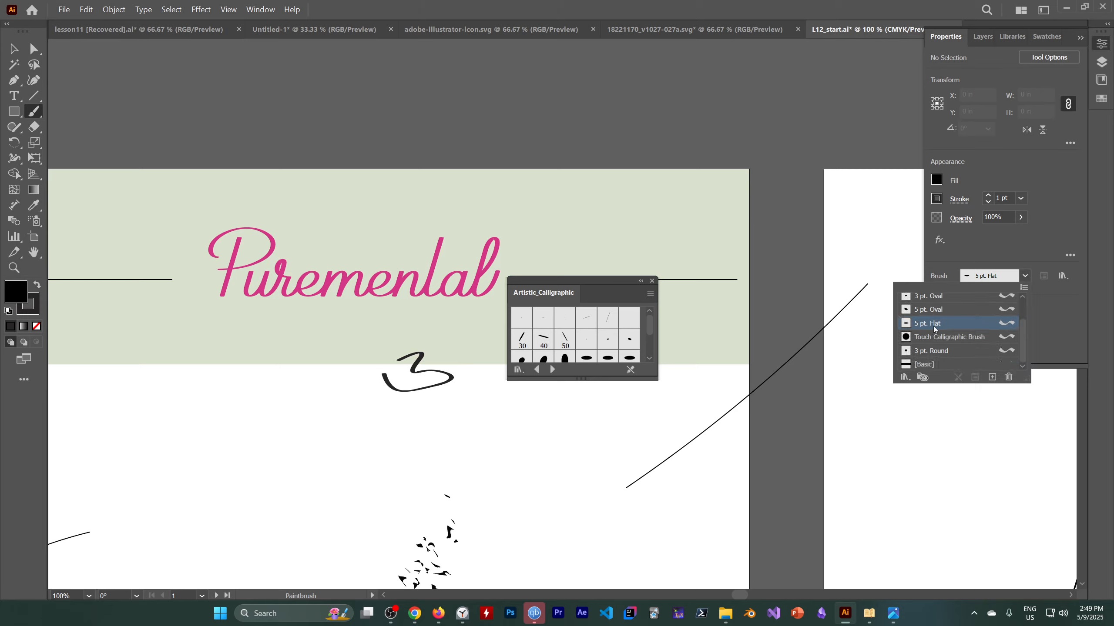
scroll(932, 358, up, 1)
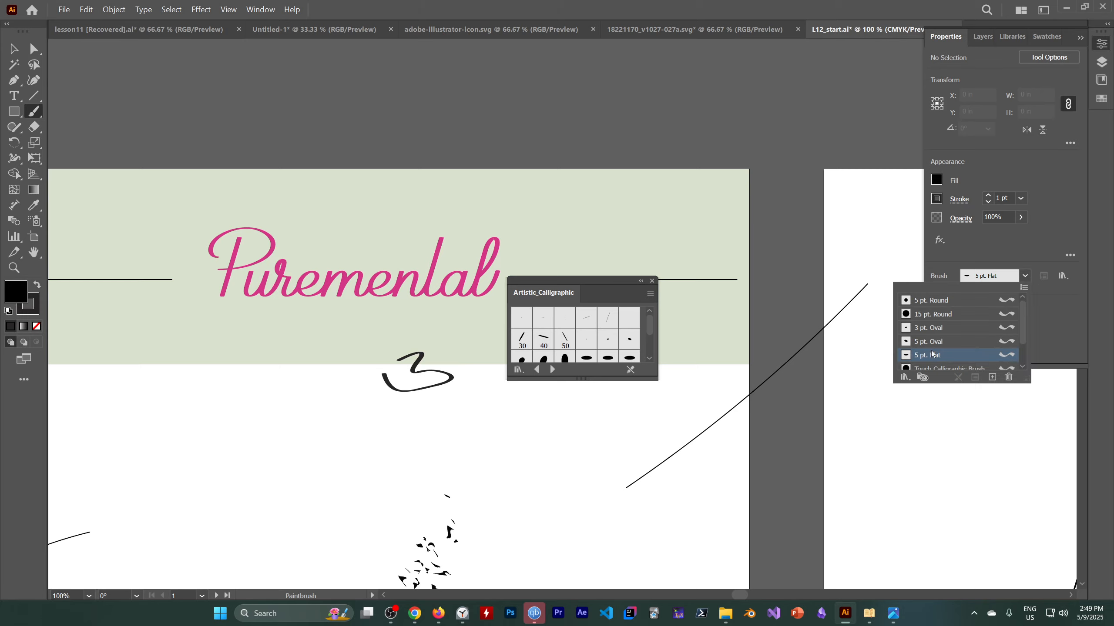
scroll(943, 326, down, 1)
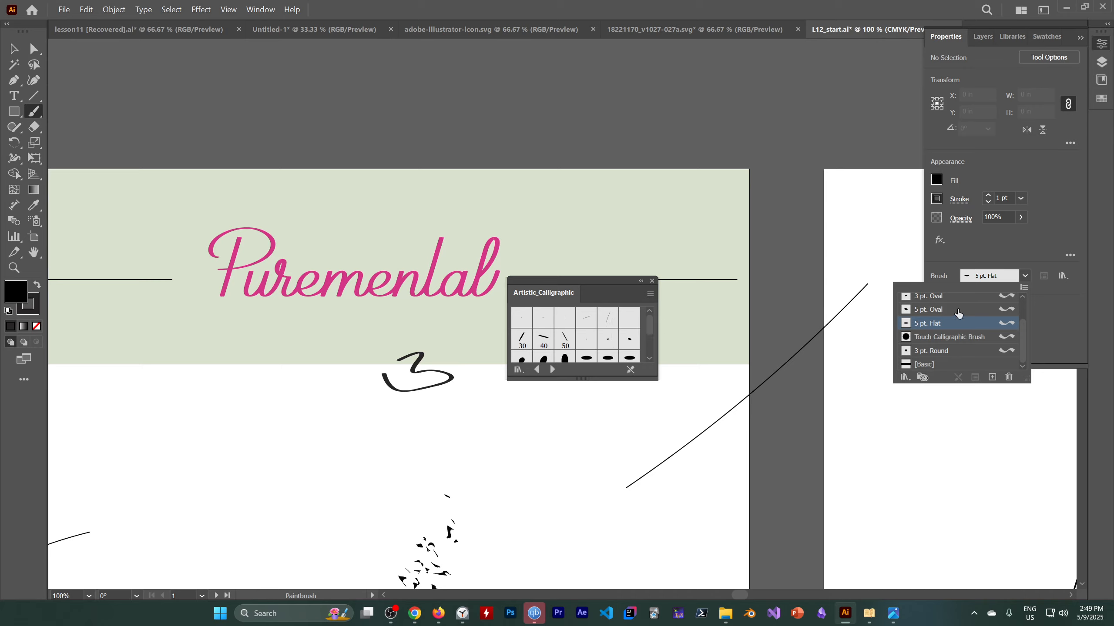
scroll(967, 313, up, 1)
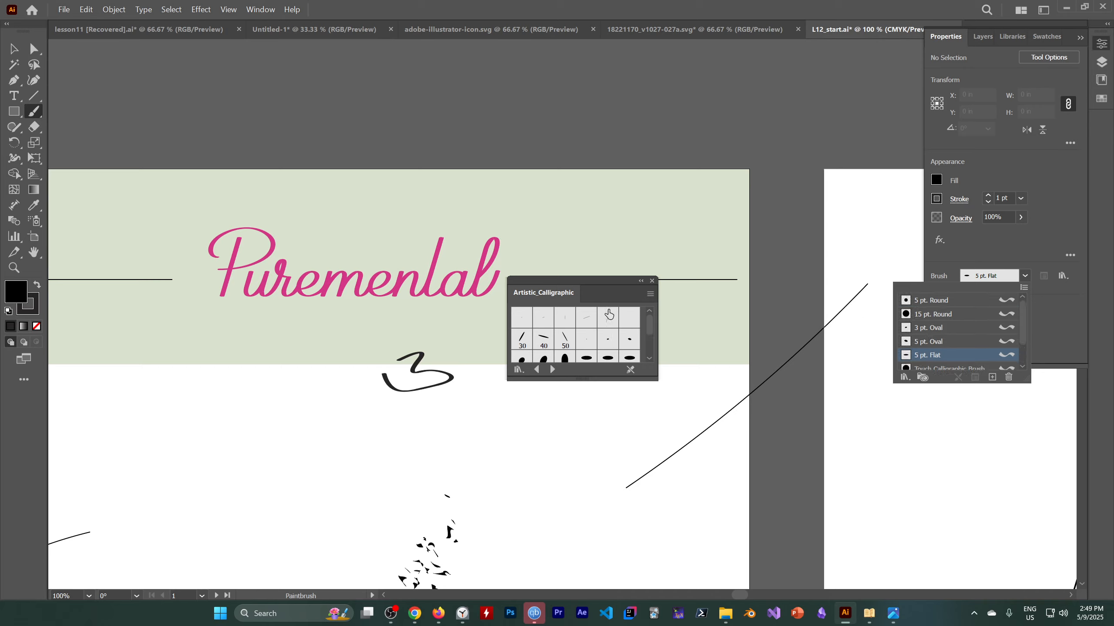
click(608, 318)
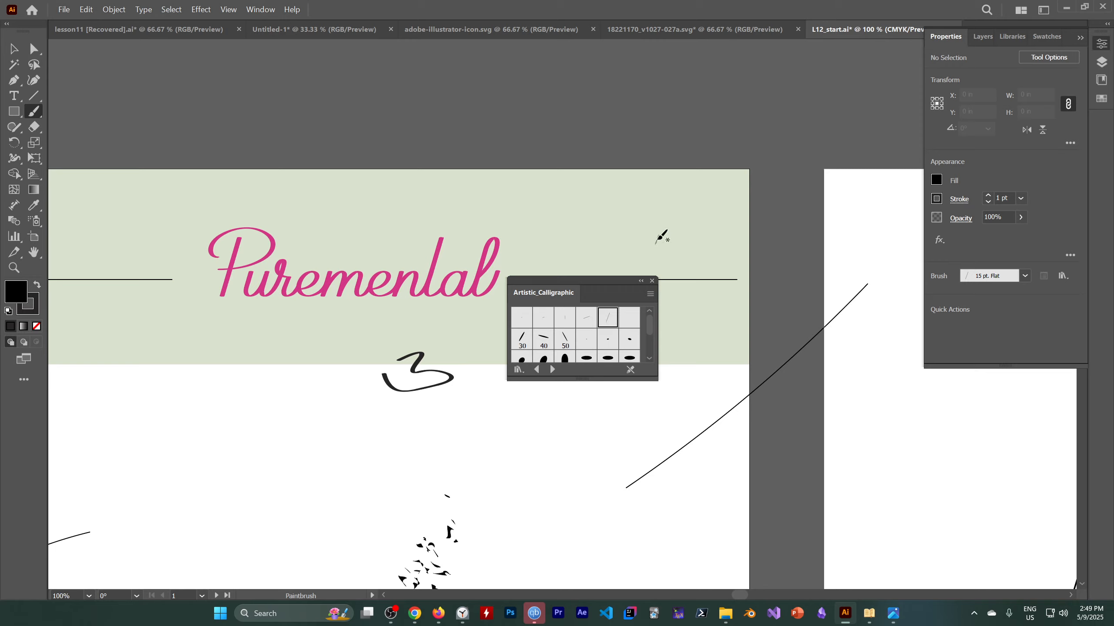
Paint and delete a looping test stroke to the right of the Puremental lettering, closing the Artistic_Calligraphic library in between.
mouse_move(657, 242)
mouse_down()
mouse_move(684, 193)
mouse_move(618, 217)
mouse_up()
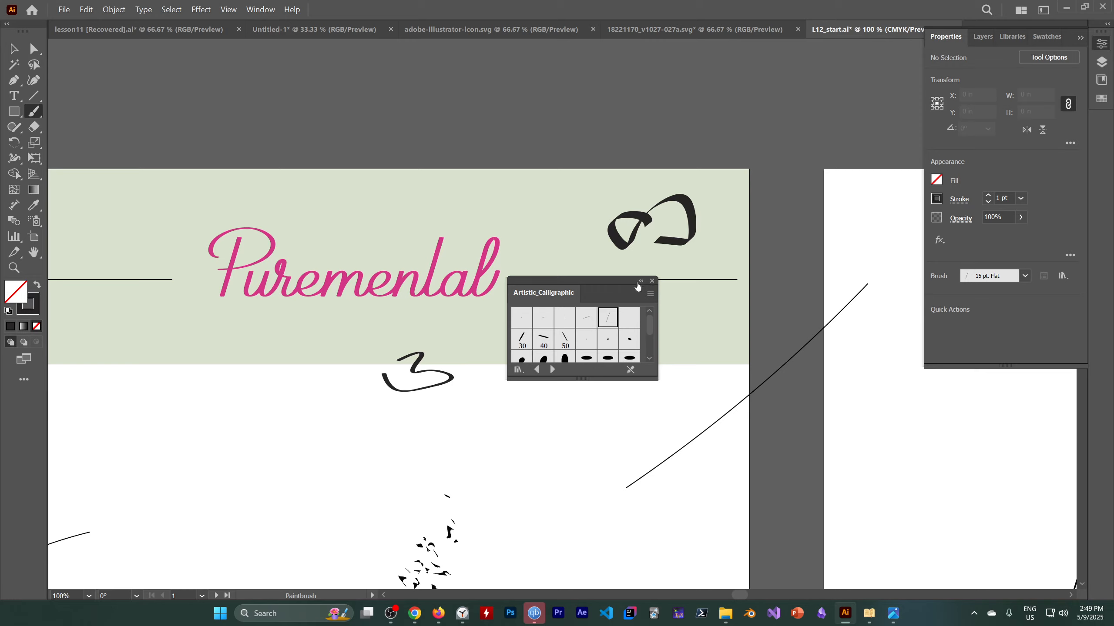
click(652, 281)
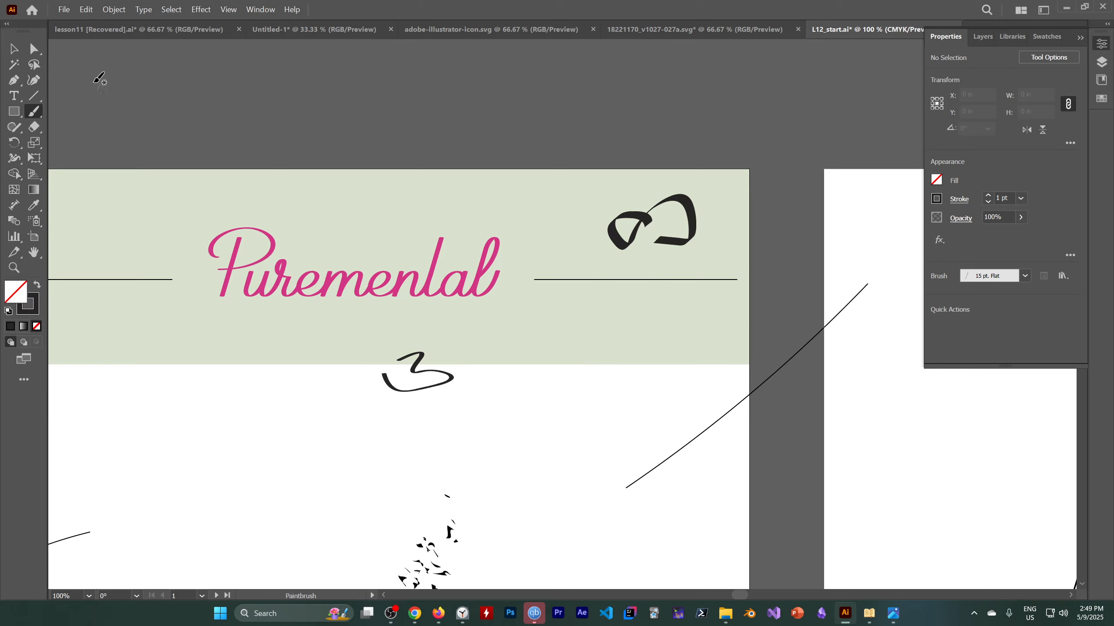
click(14, 65)
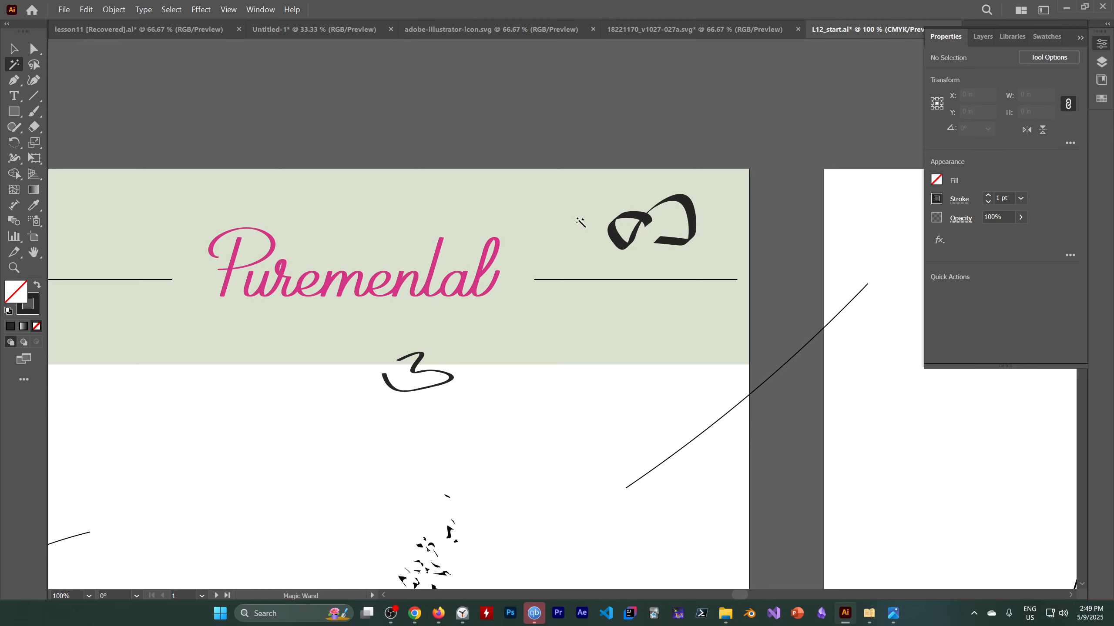
key(v)
click(678, 209)
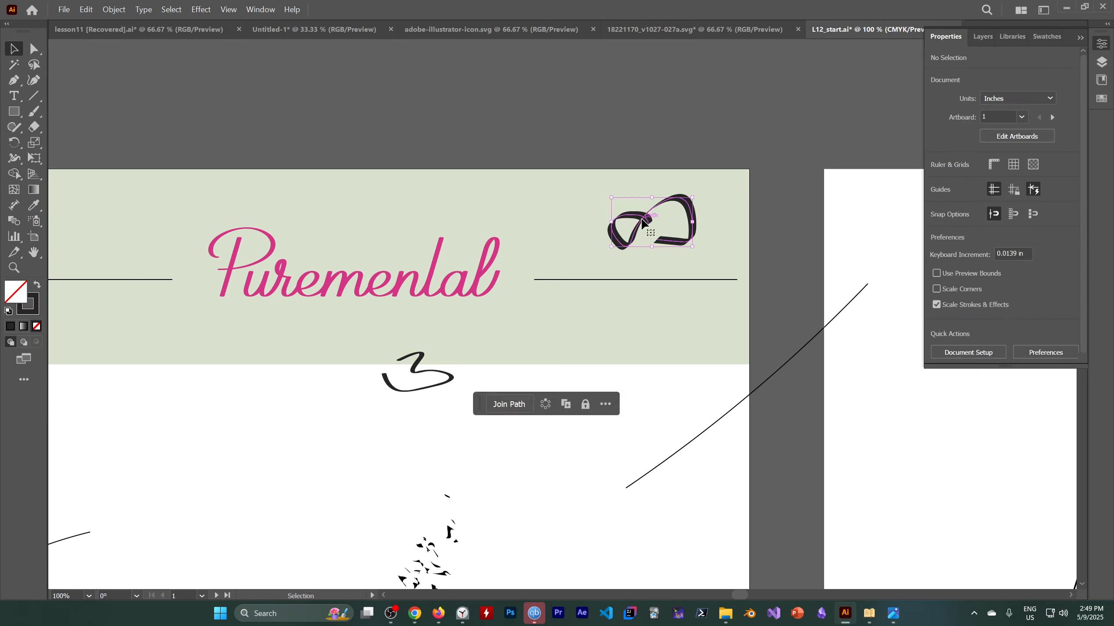
key(Delete)
Paint a short wavy crossbar over the letter t of Puremental with the 15 pt. Flat brush, and leave the Paintbrush tool.
click(41, 114)
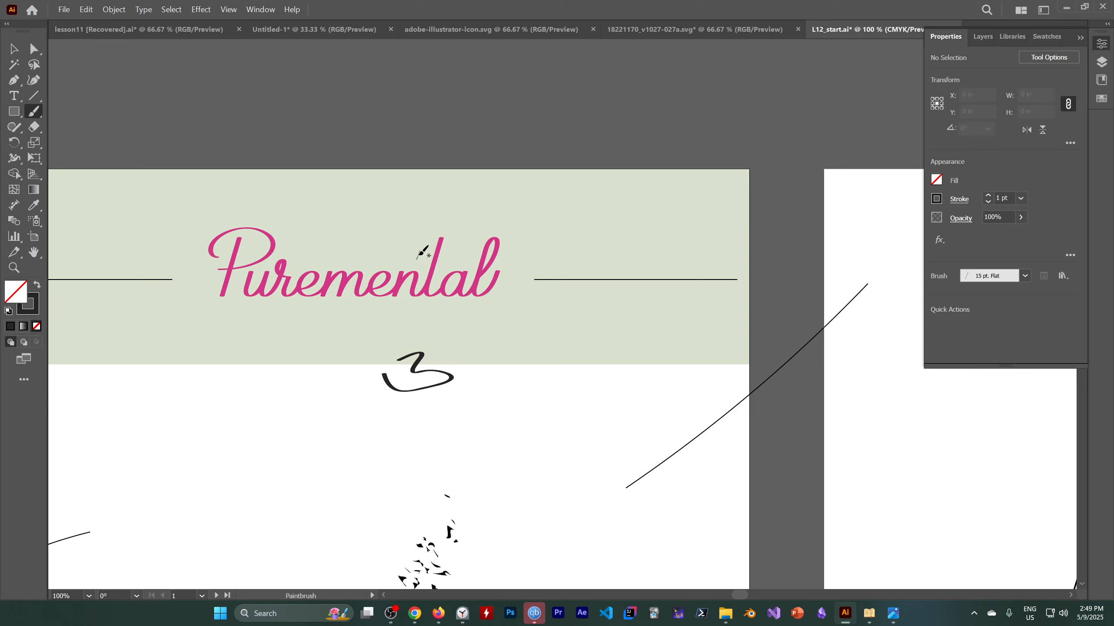
mouse_move(411, 258)
mouse_down()
mouse_move(452, 260)
mouse_move(460, 238)
mouse_up()
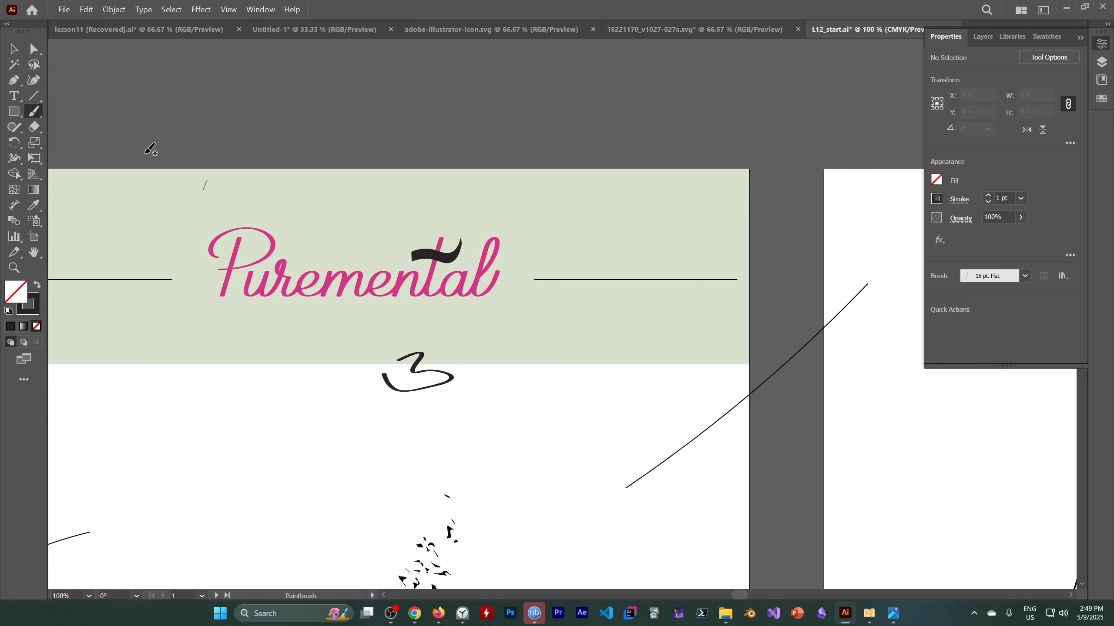
key(v)
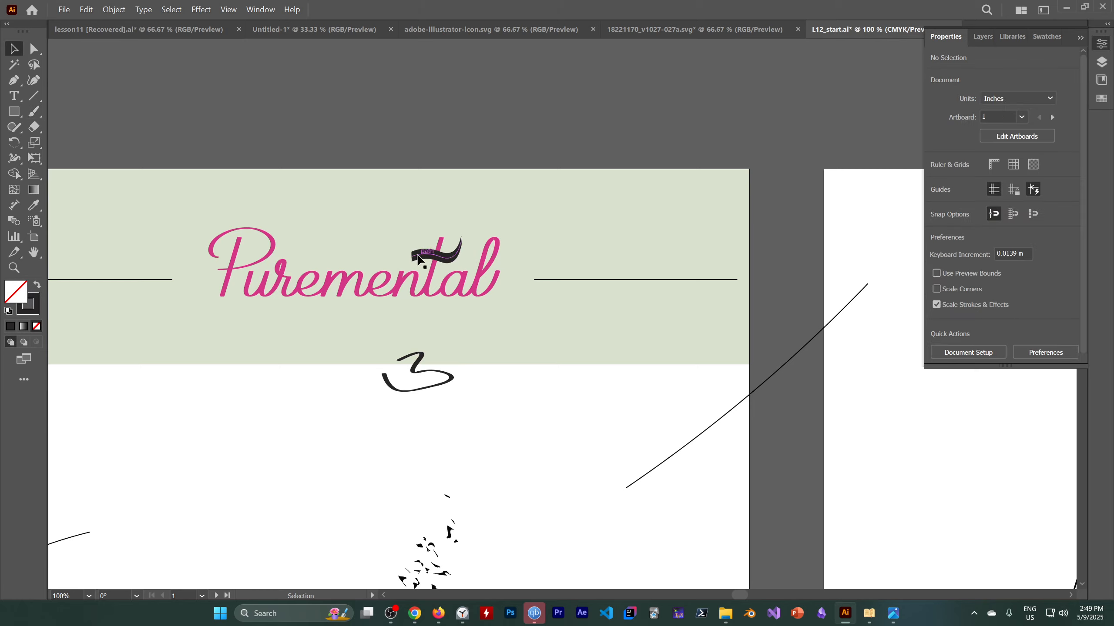
Reduce the stroke weight of the t's crossbar to about 0.6 pt and stretch it leftward to about 1.53 in wide.
click(417, 259)
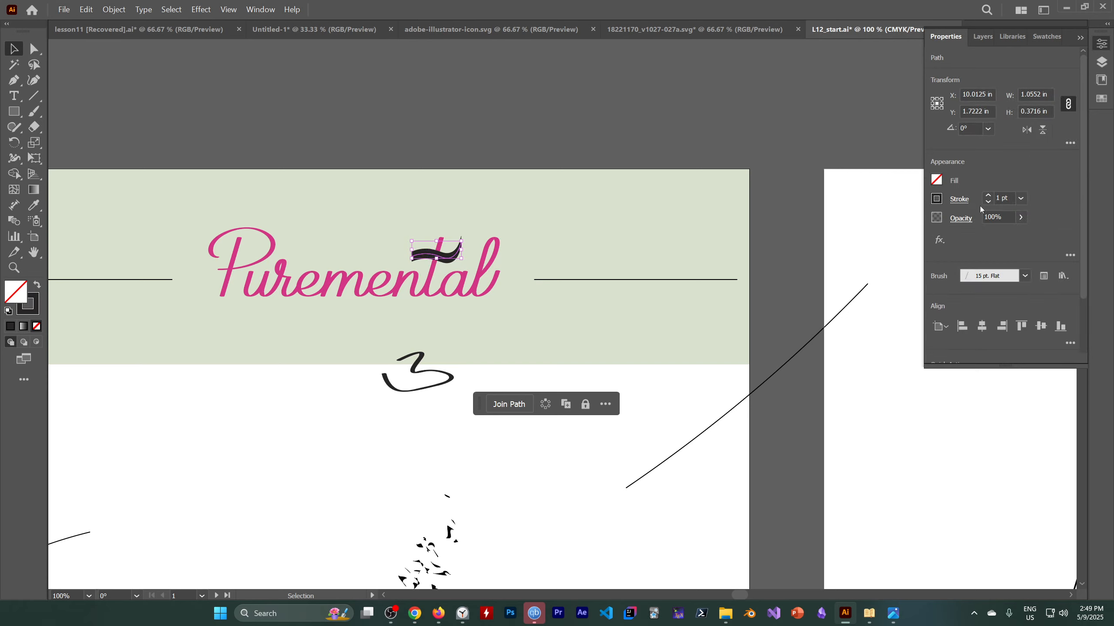
click(988, 204)
click(987, 204)
click(987, 203)
click(989, 196)
drag(414, 252, 389, 250)
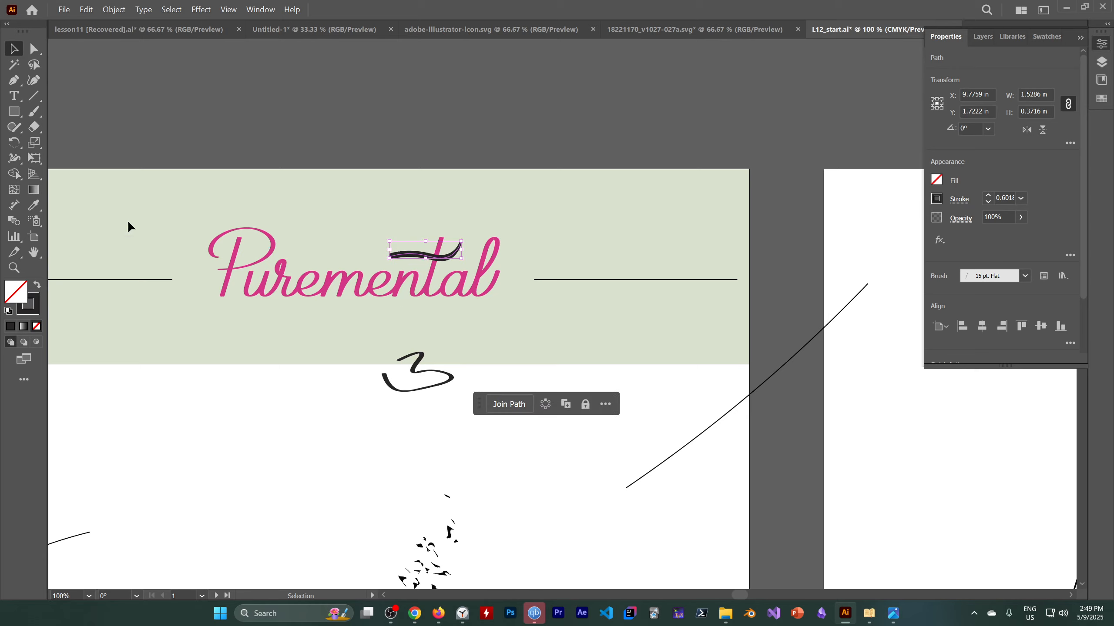
Paint several straight and curved test strokes at different angles below the Puremental lettering with the 15 pt. Flat brush.
click(34, 111)
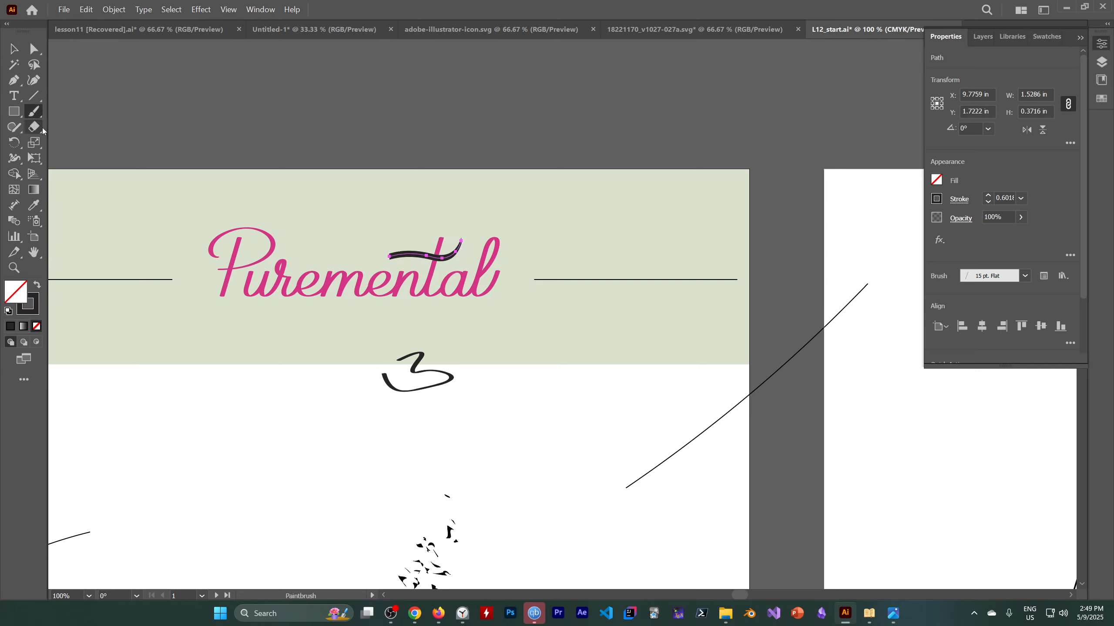
mouse_move(147, 390)
mouse_down()
mouse_move(128, 408)
mouse_move(156, 465)
mouse_up()
mouse_move(218, 385)
mouse_down()
mouse_move(247, 461)
mouse_move(306, 445)
mouse_up()
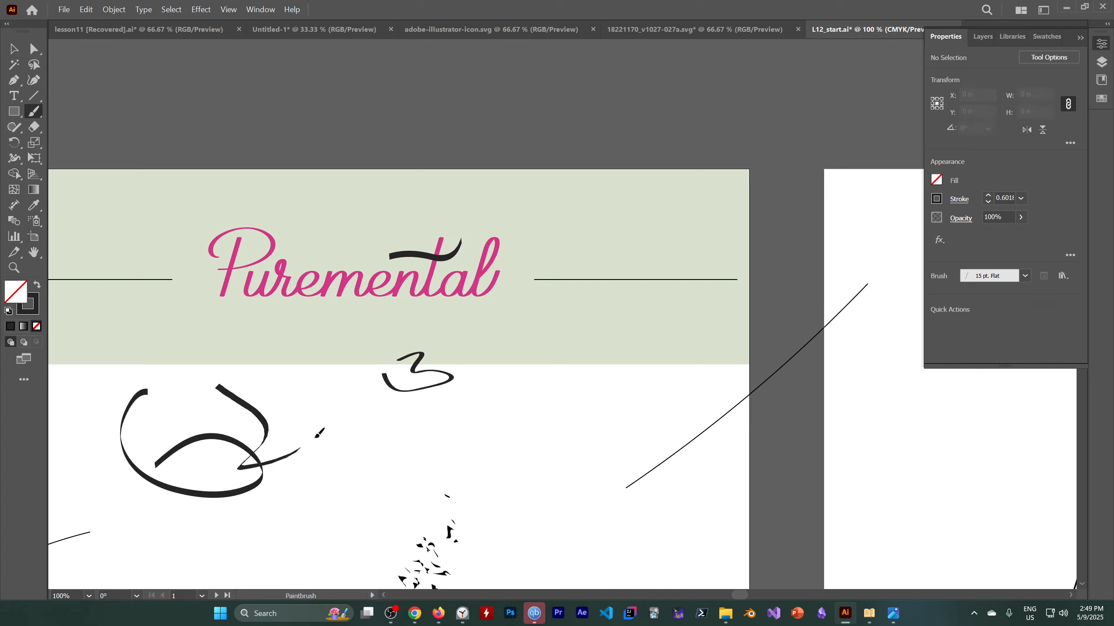
drag(256, 388, 260, 460)
drag(243, 442, 286, 362)
drag(166, 389, 377, 455)
drag(261, 380, 248, 470)
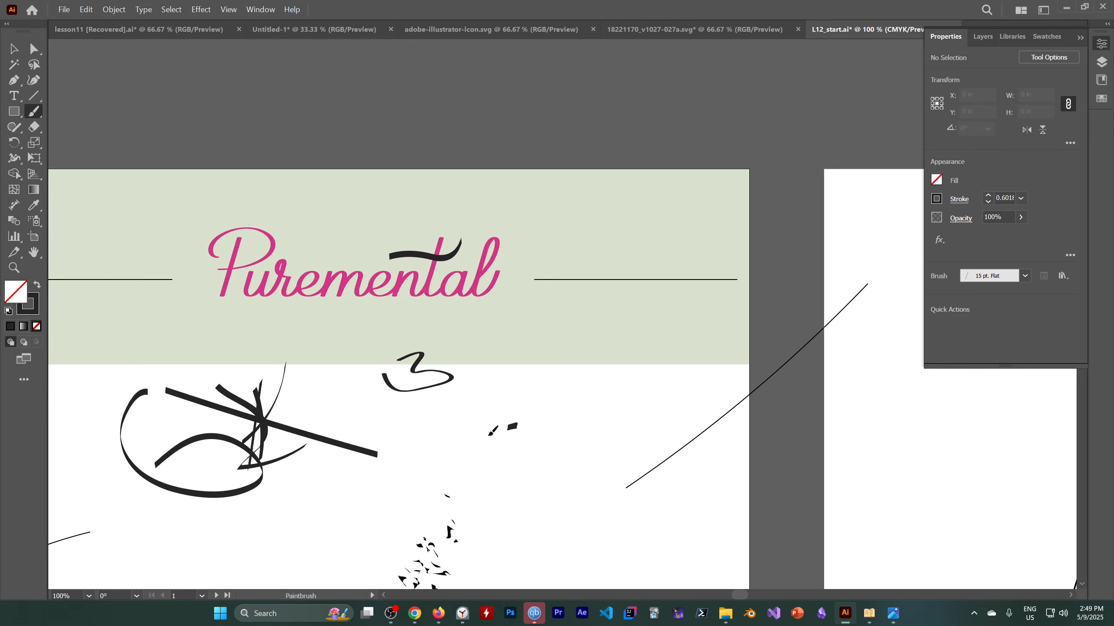
drag(517, 424, 424, 462)
drag(583, 387, 576, 431)
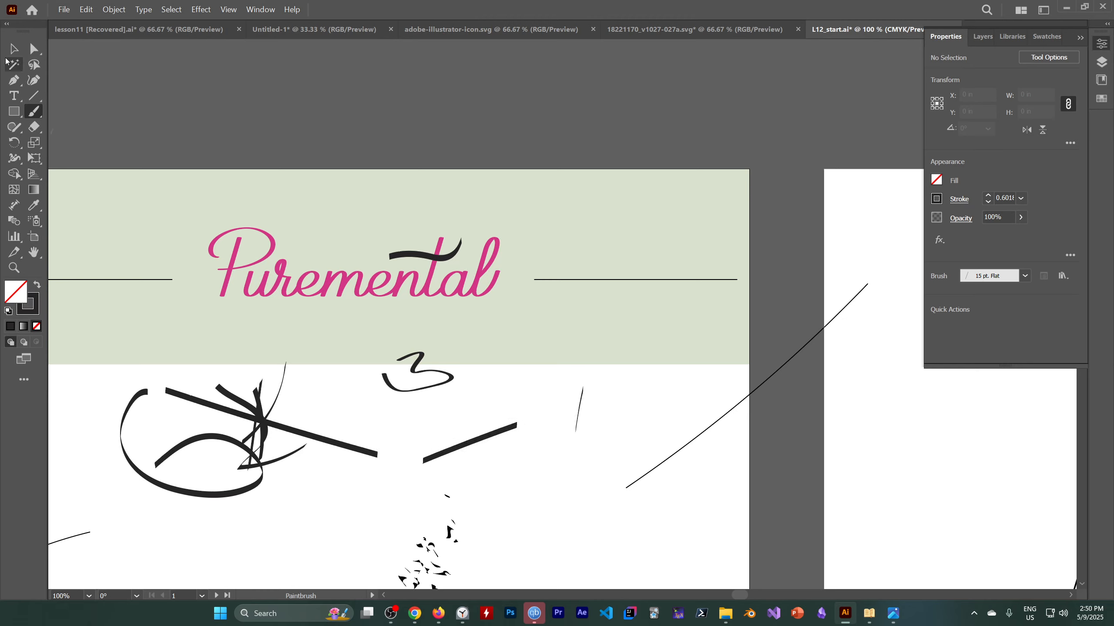
Delete the cluster of overlapping test strokes below the Puremental lettering, keeping the diagonal and near-vertical ones.
click(14, 48)
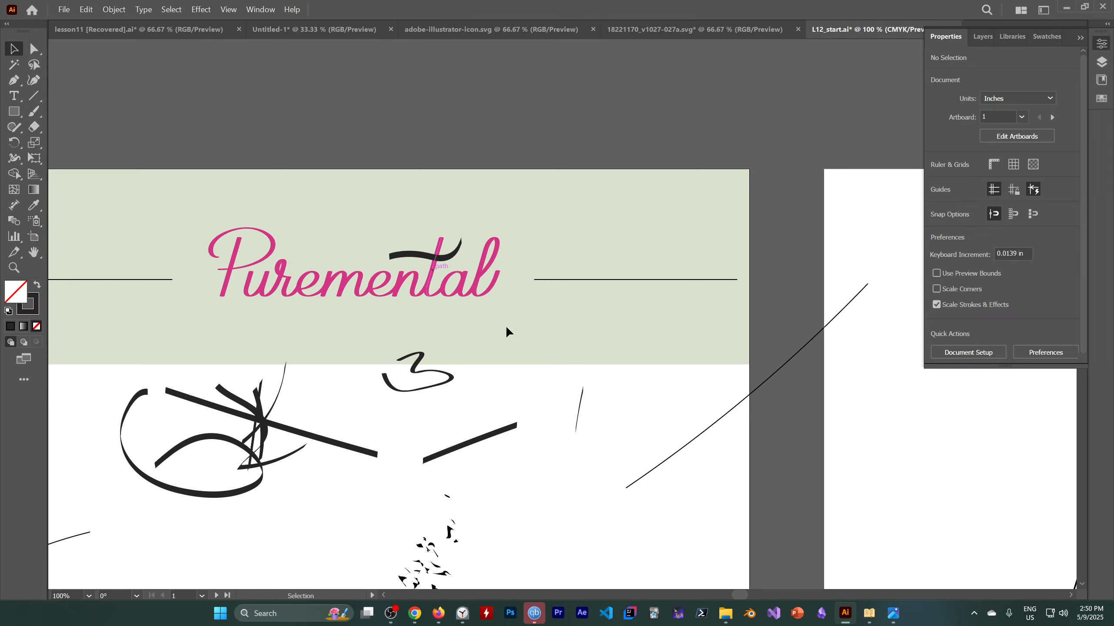
click(469, 444)
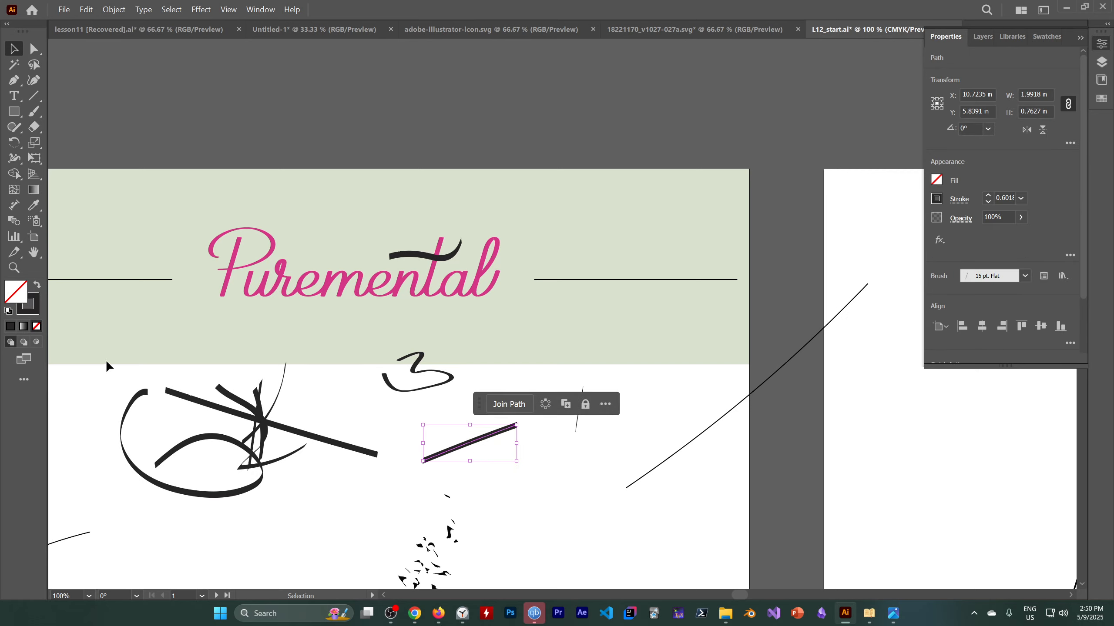
drag(107, 364, 296, 479)
key(Delete)
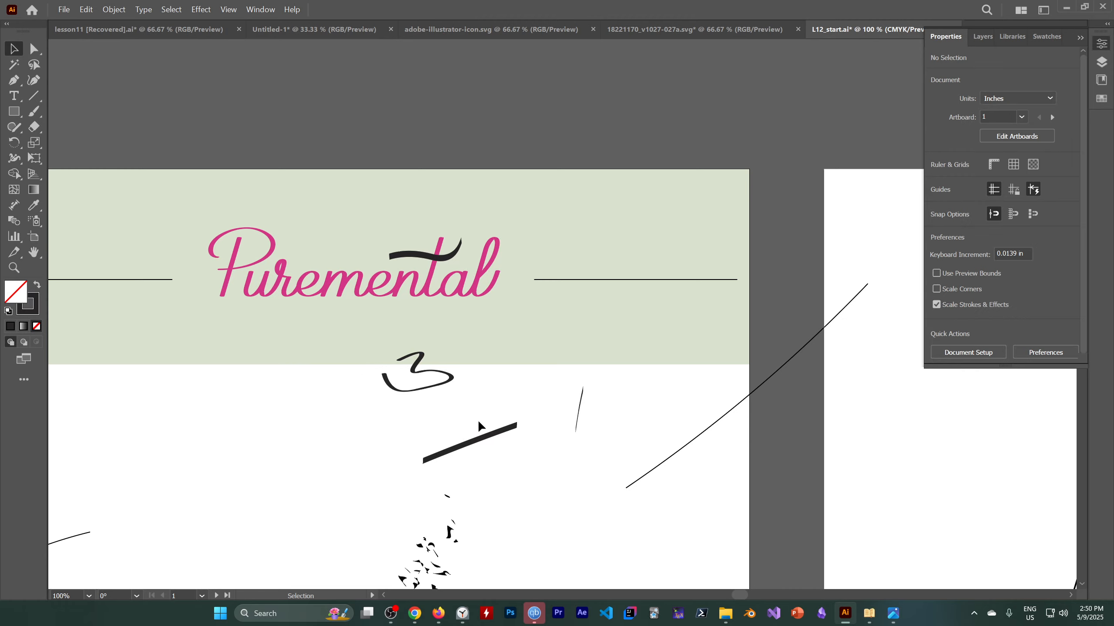
Limit the Eyedropper pickup to focal stroke color and apply the Puremental lettering's pink to the t's crossbar.
click(431, 254)
double_click(36, 207)
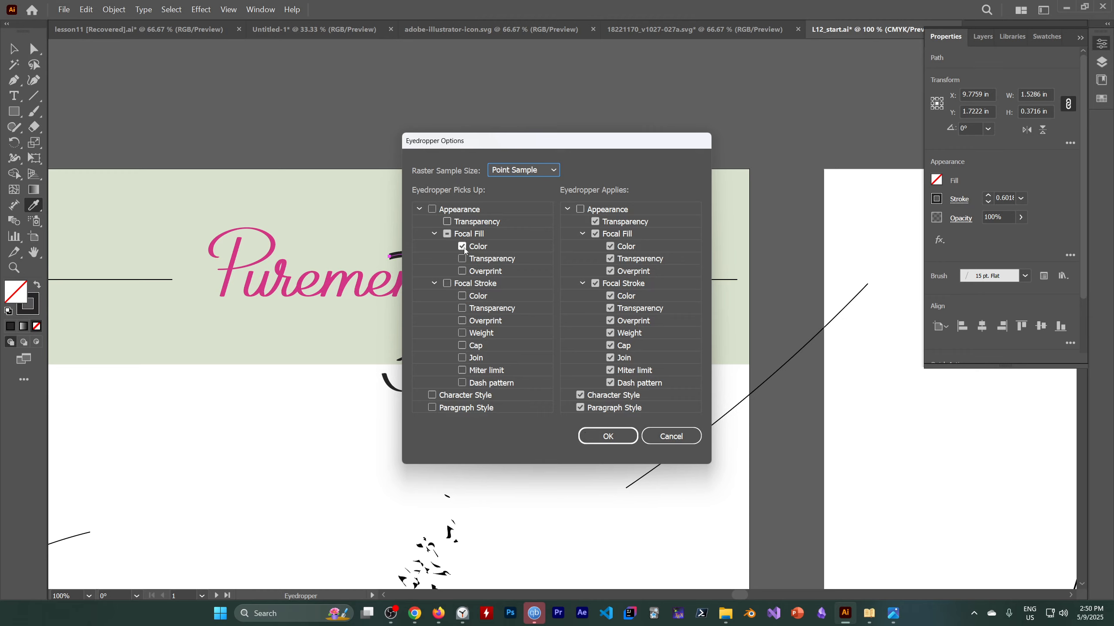
click(462, 297)
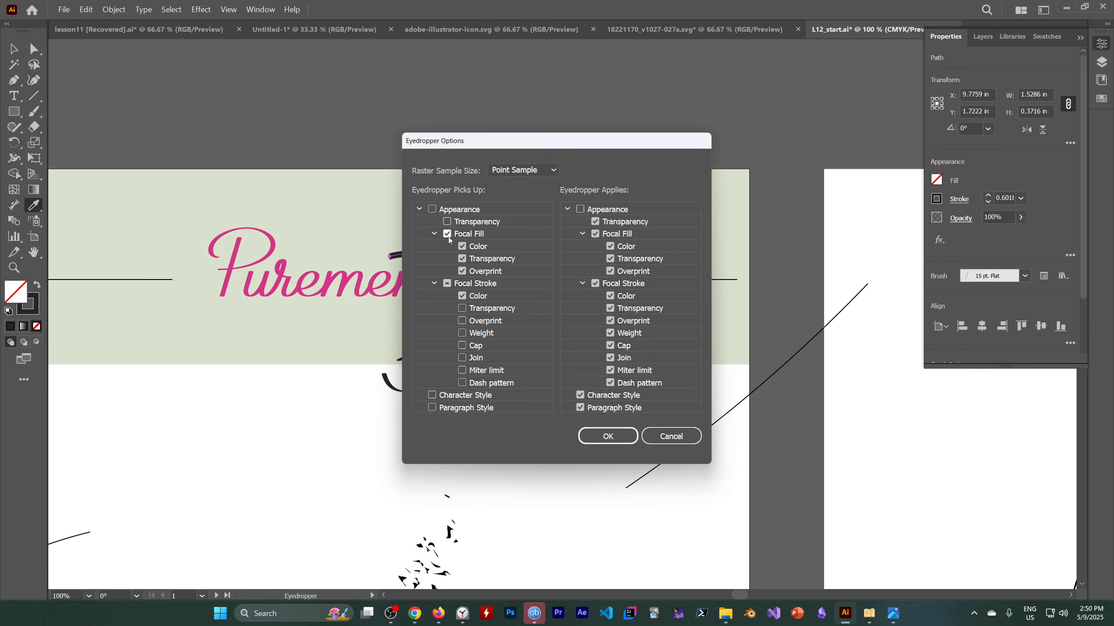
click(462, 247)
click(461, 259)
click(462, 272)
click(606, 437)
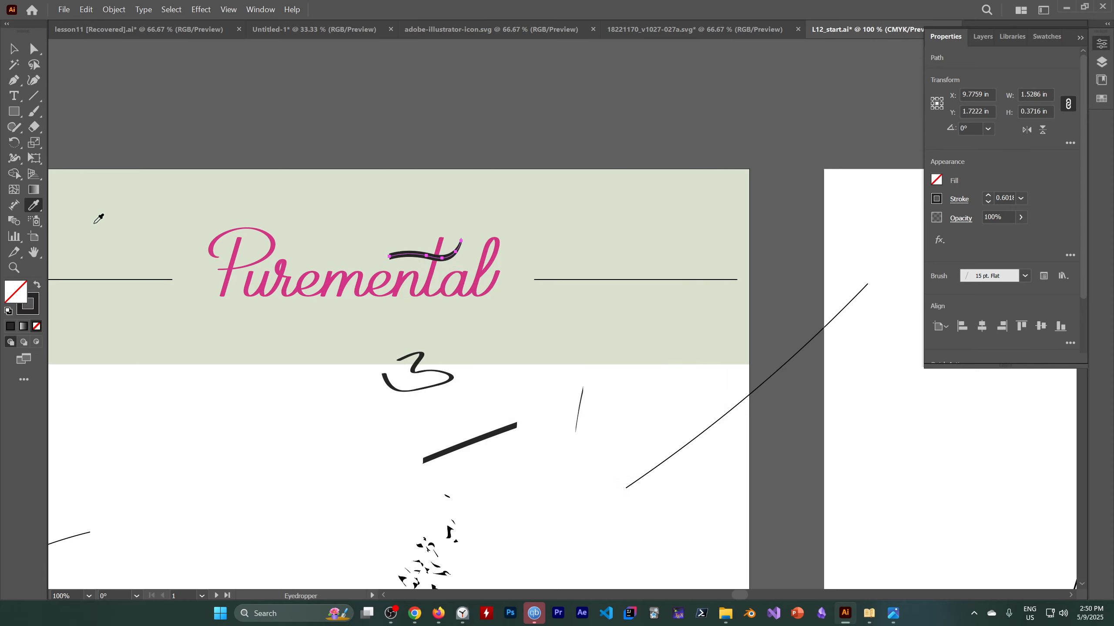
click(450, 273)
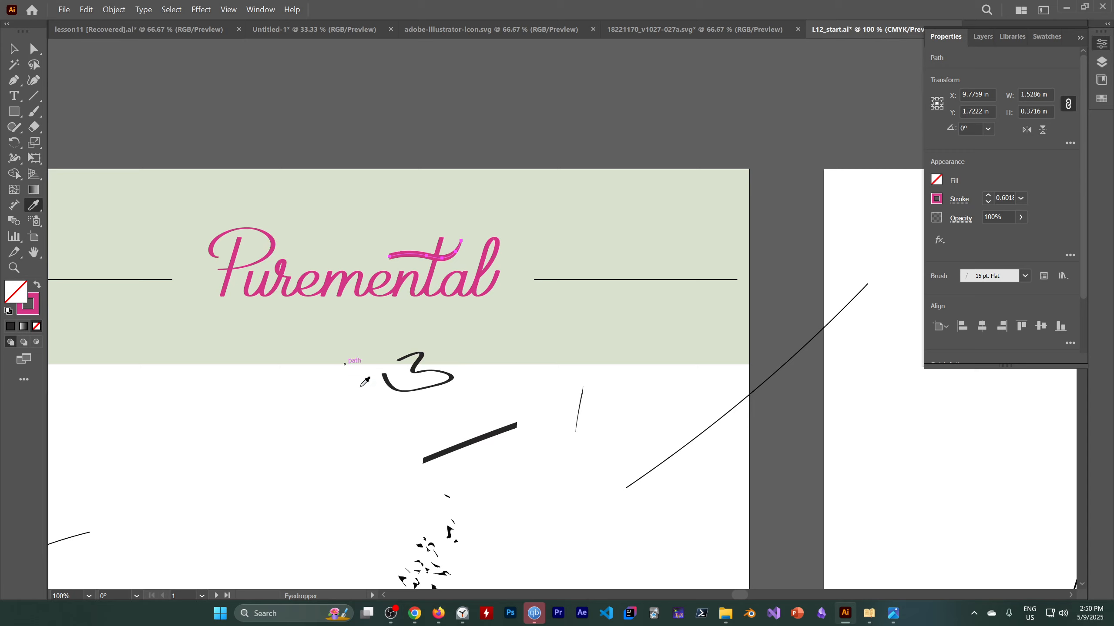
Delete the 3-shaped stroke and the remaining diagonal and near-vertical test strokes below the lettering.
click(15, 51)
click(407, 381)
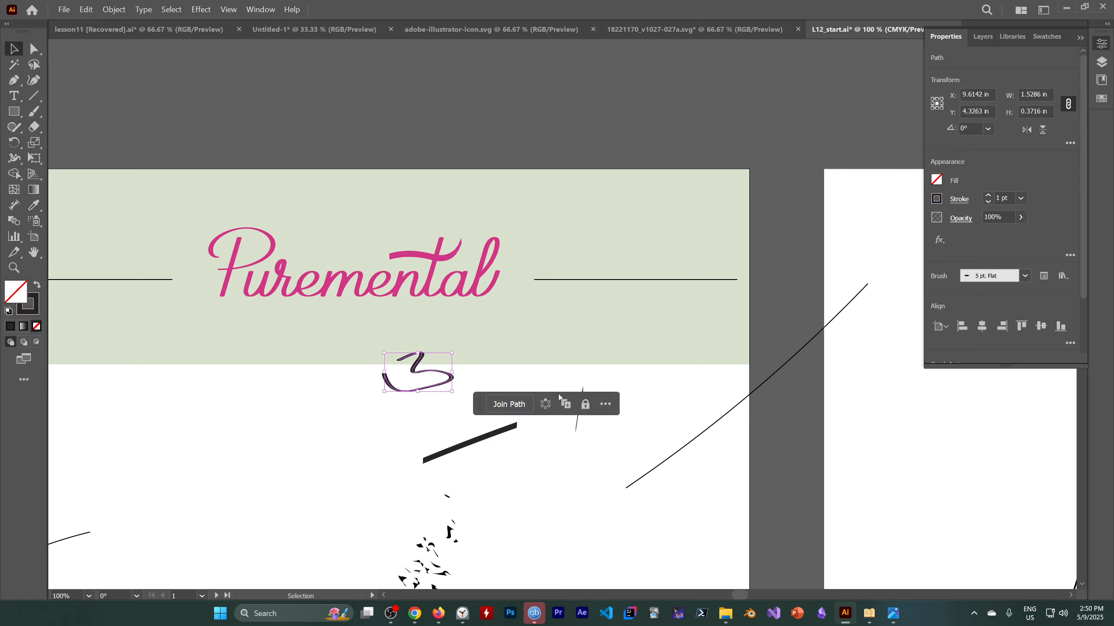
key(Delete)
click(493, 436)
key(Delete)
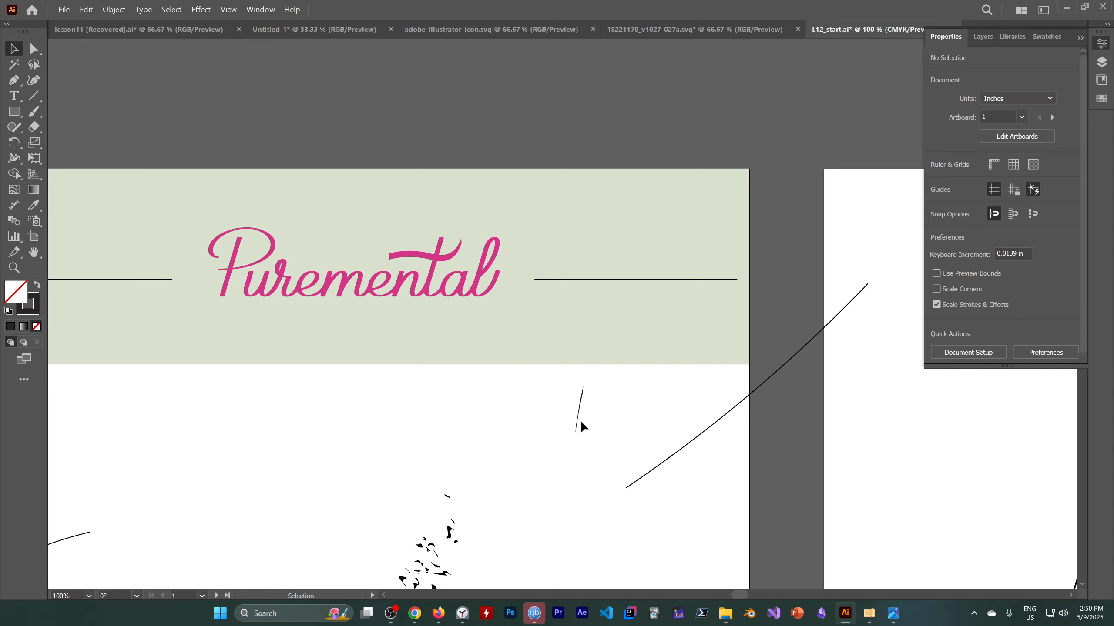
click(578, 419)
key(Delete)
click(390, 613)
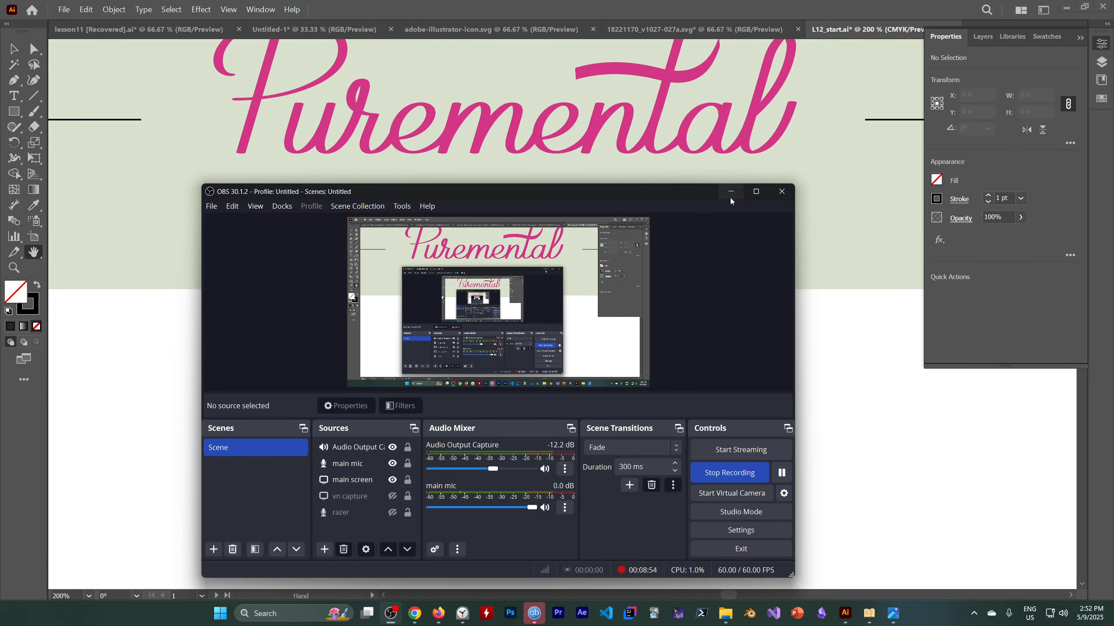
click(730, 192)
Select the Puremental lettering and paint a curved tail extending the left end of the P's bowl down and leftward.
scroll(263, 296, up, 3)
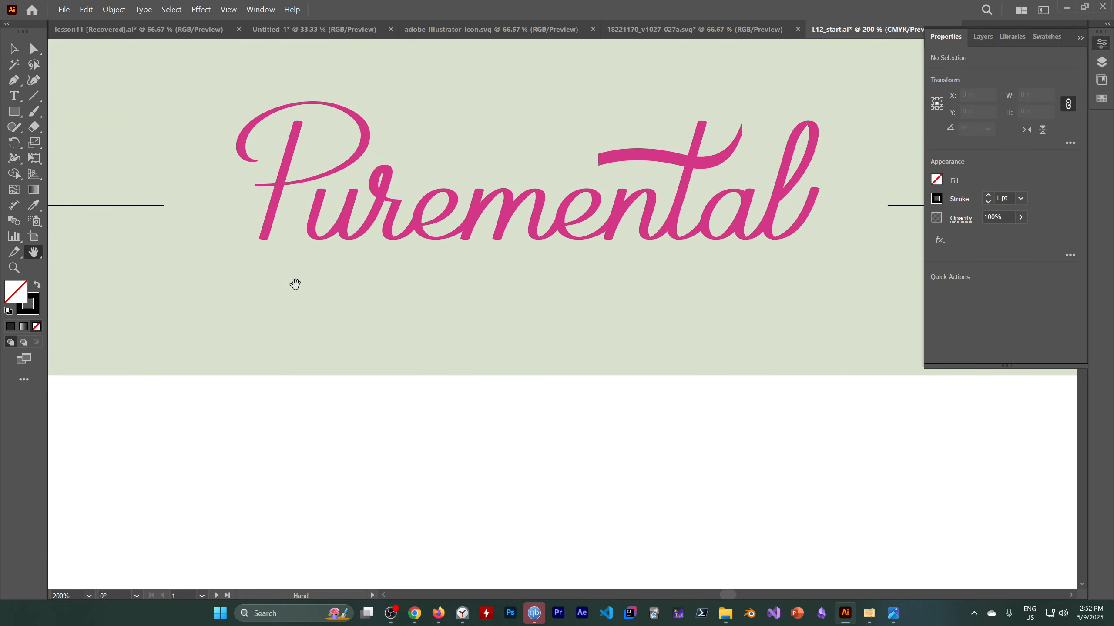
scroll(295, 284, up, 2)
click(34, 113)
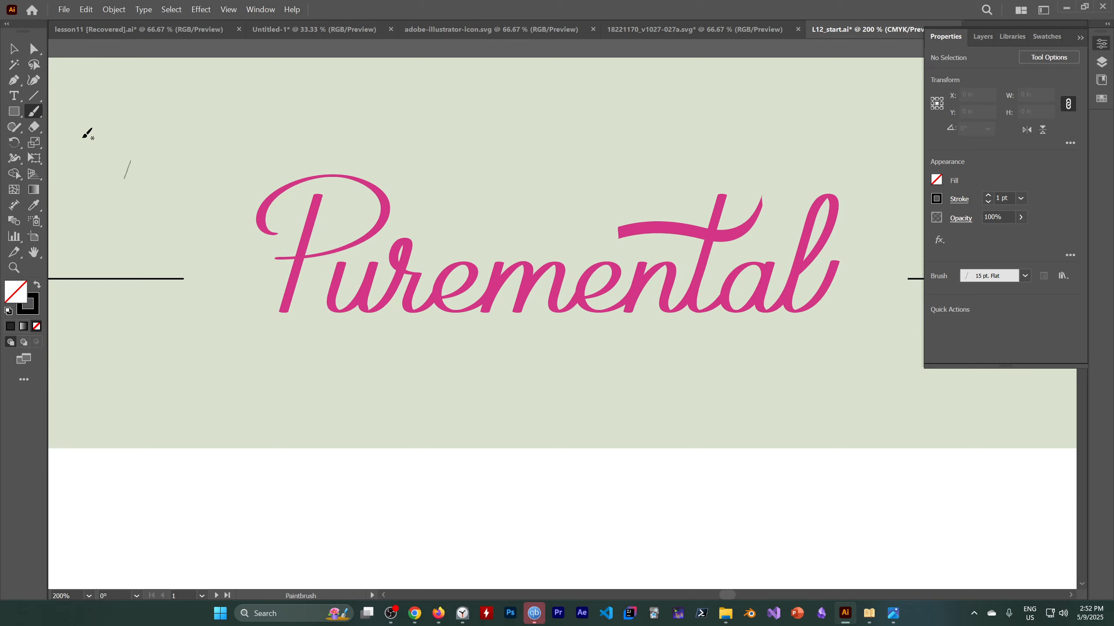
key(v)
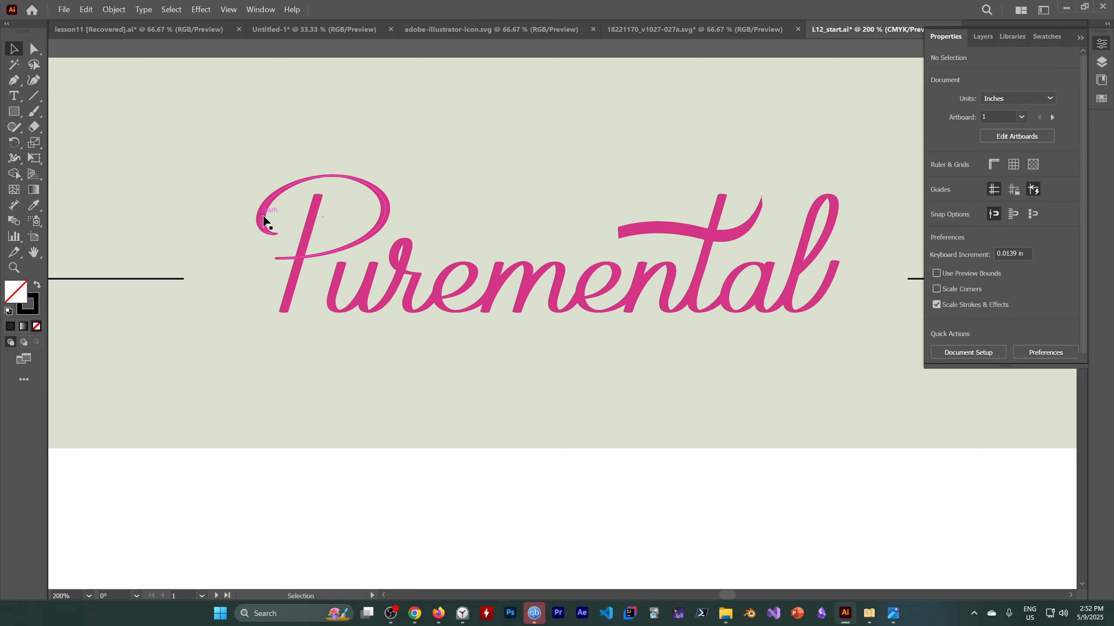
click(263, 220)
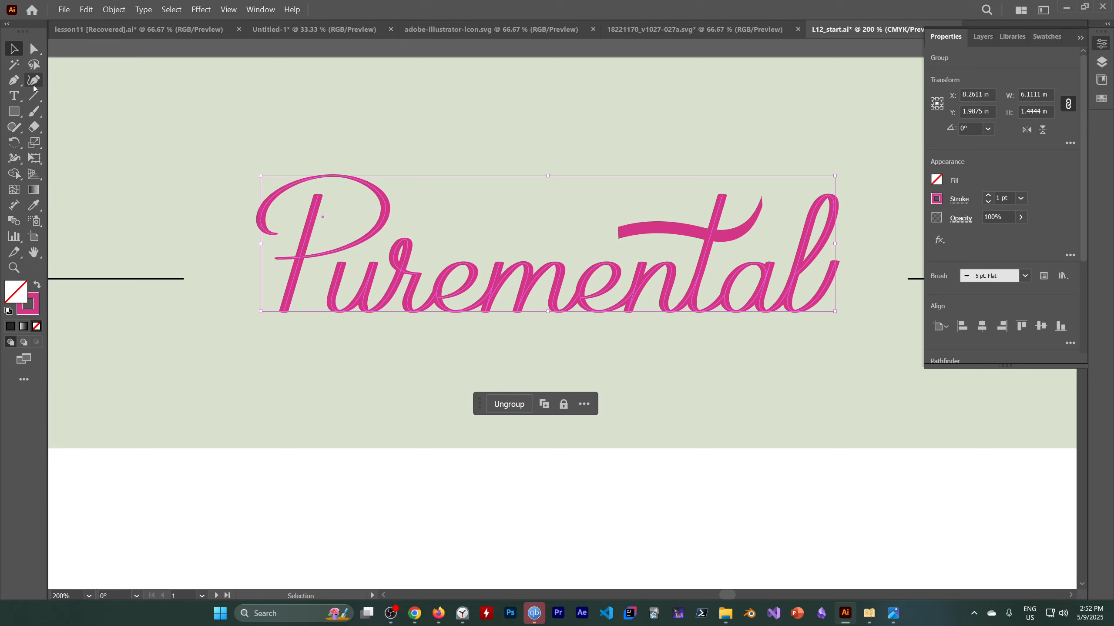
click(34, 111)
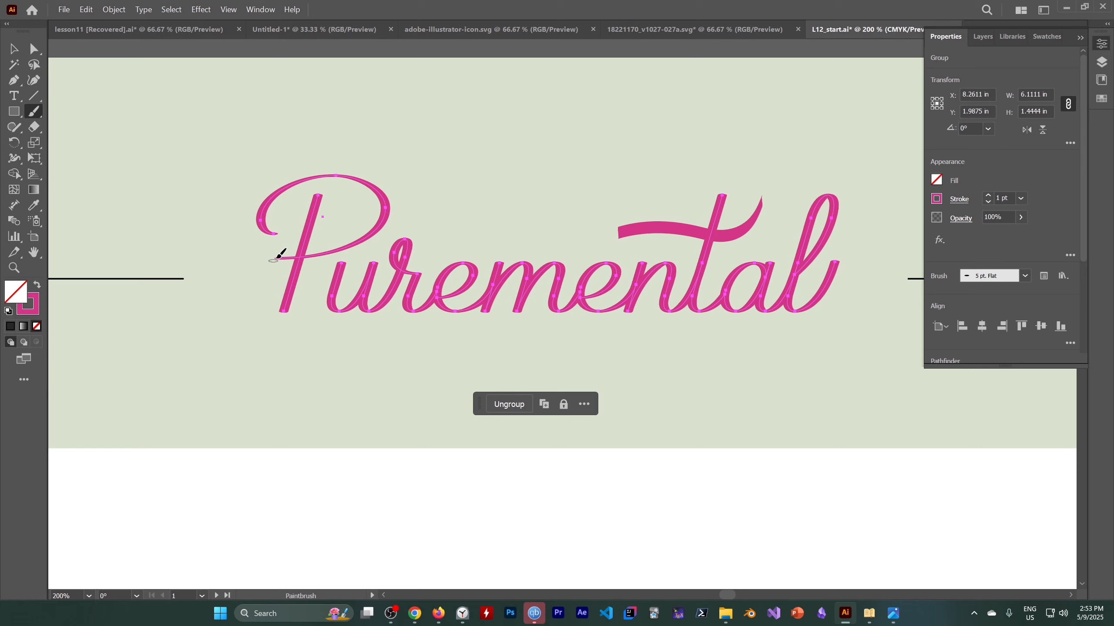
drag(265, 257, 239, 276)
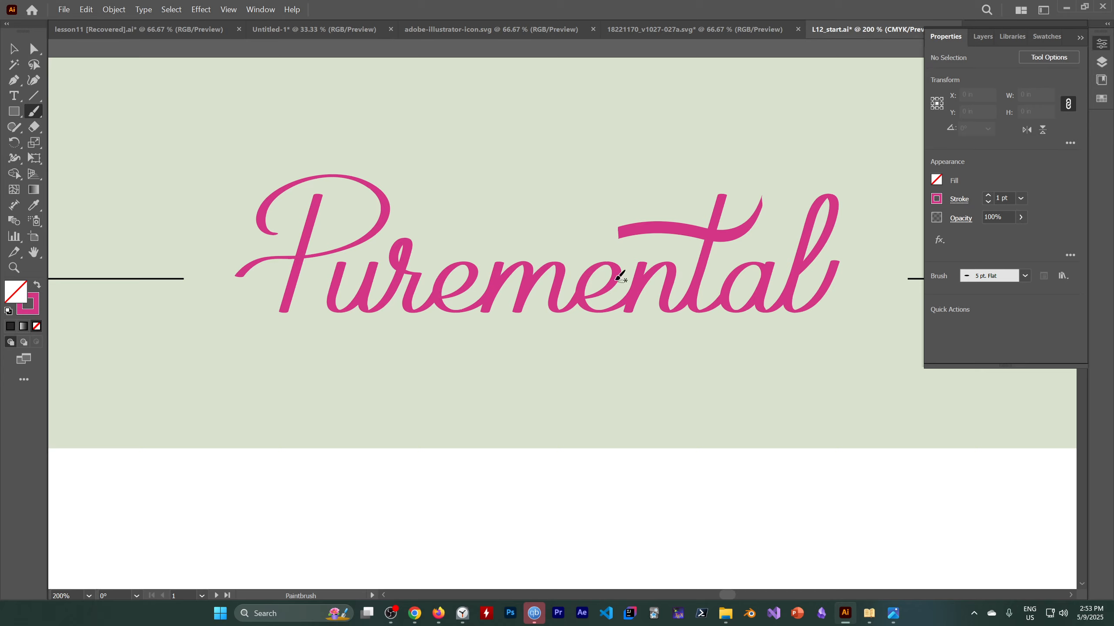
Select the t's crossbar and extend its left end by painting leftward and slightly down over the e.
key(ctrl)
ctrl+click(647, 229)
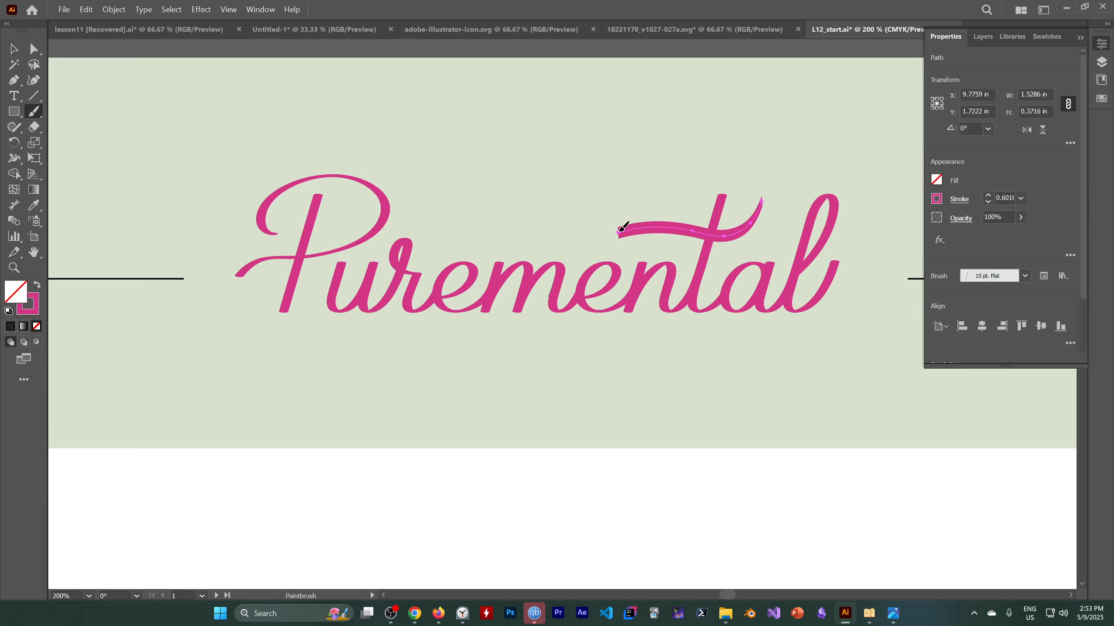
drag(629, 227, 576, 244)
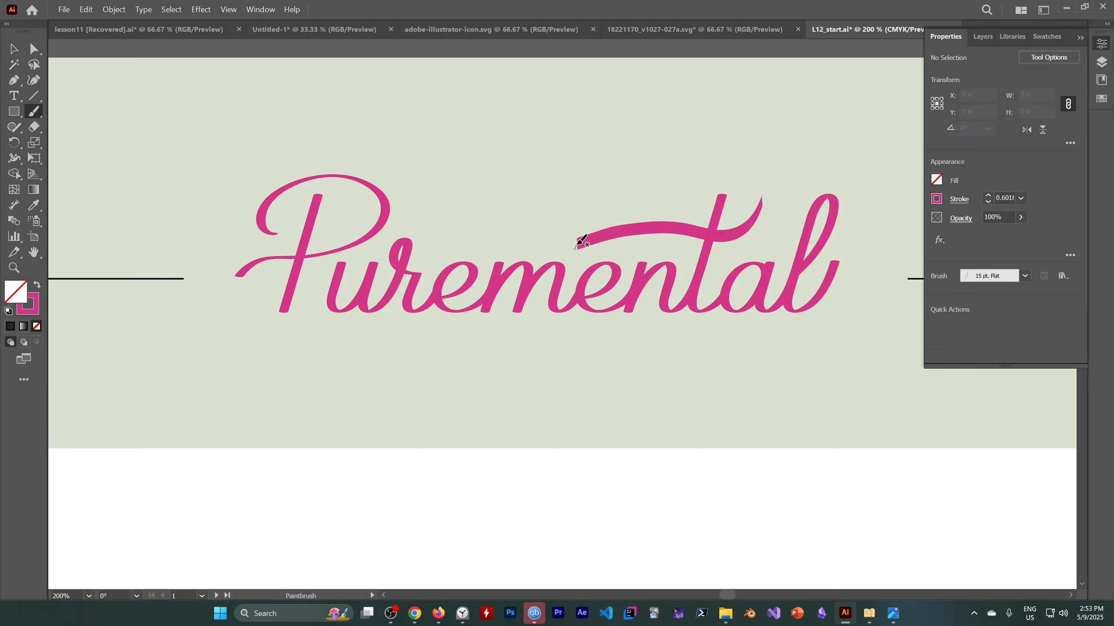
Repaint the right half of the t's crossbar to change its curve, and erase the crossbar's left end.
ctrl+click(662, 229)
mouse_move(651, 224)
mouse_down()
mouse_move(679, 237)
mouse_move(752, 223)
mouse_move(761, 206)
mouse_up()
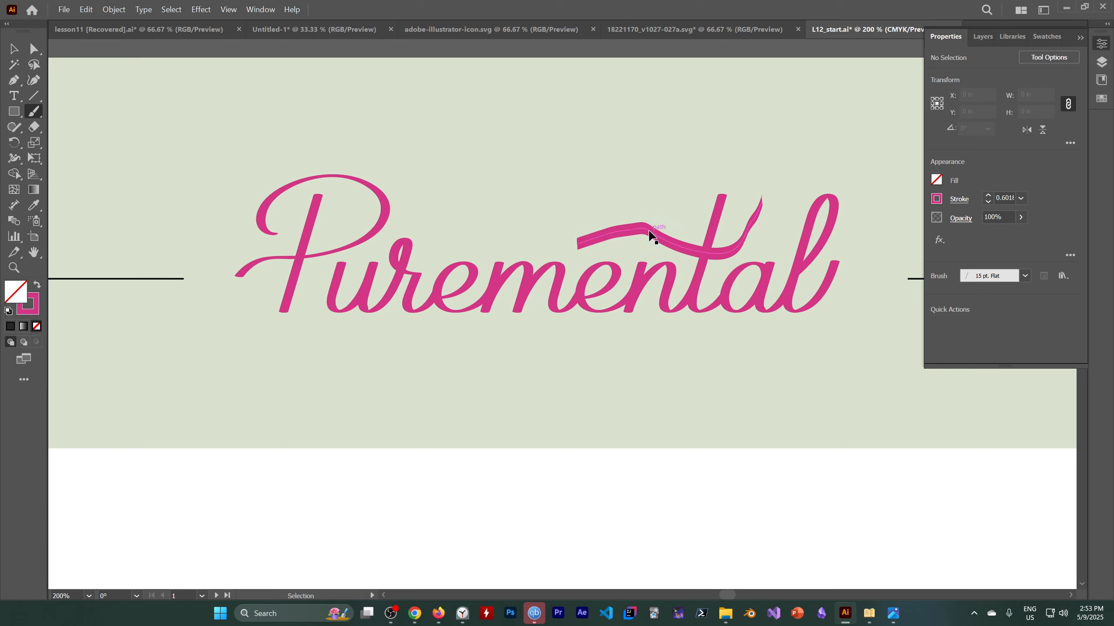
ctrl+click(656, 227)
drag(663, 226, 763, 210)
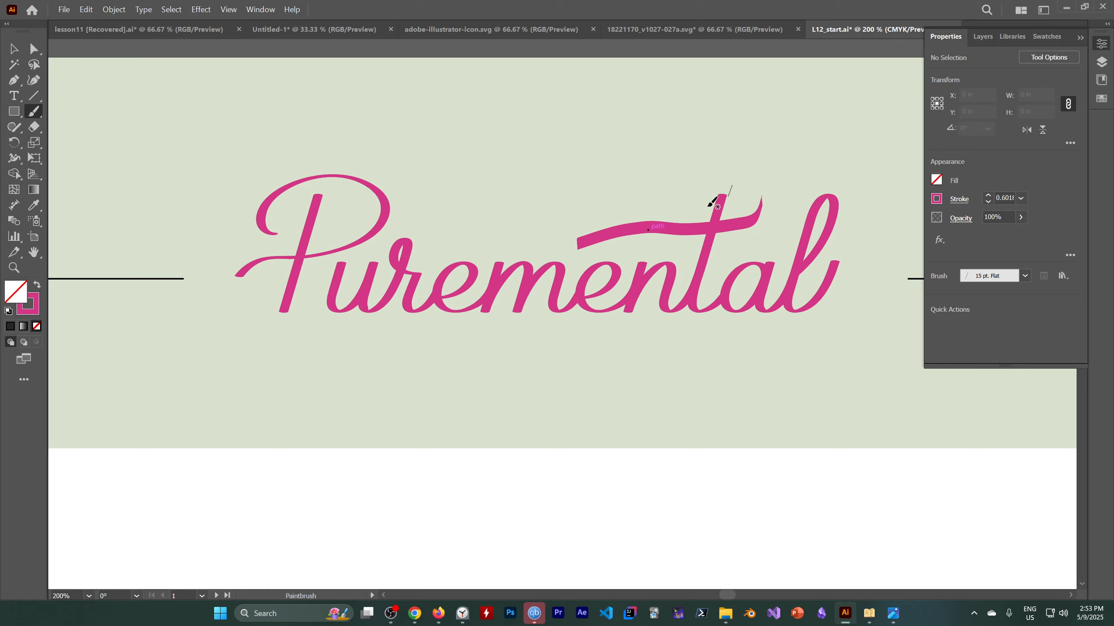
key(shift+e)
drag(574, 250, 608, 235)
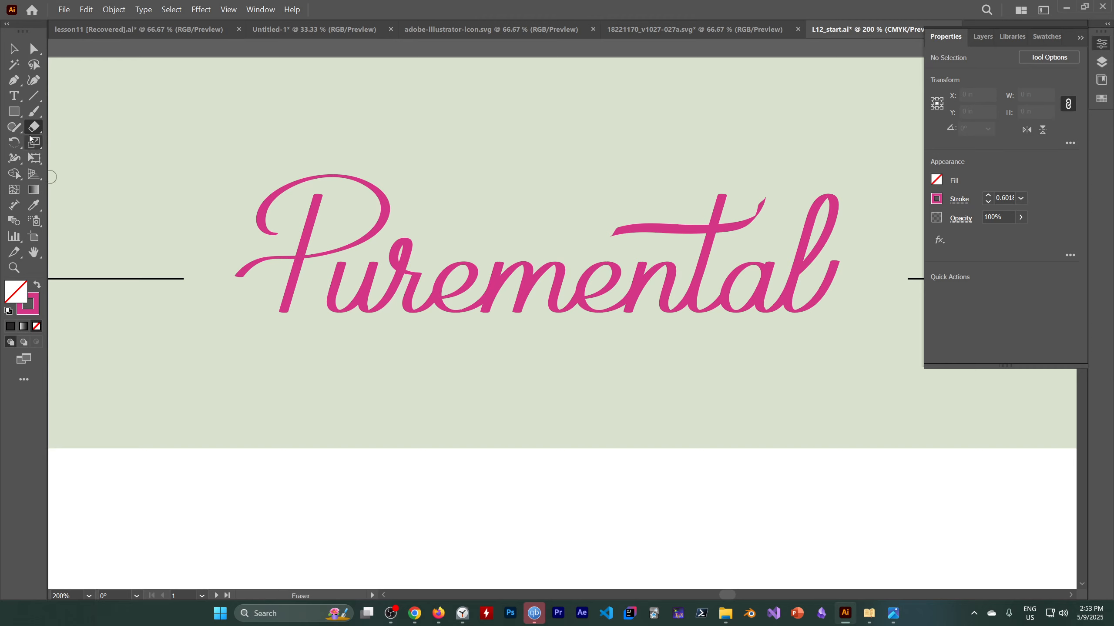
Set the Paintbrush tool's Fidelity to the Smooth end of the scale.
double_click(36, 111)
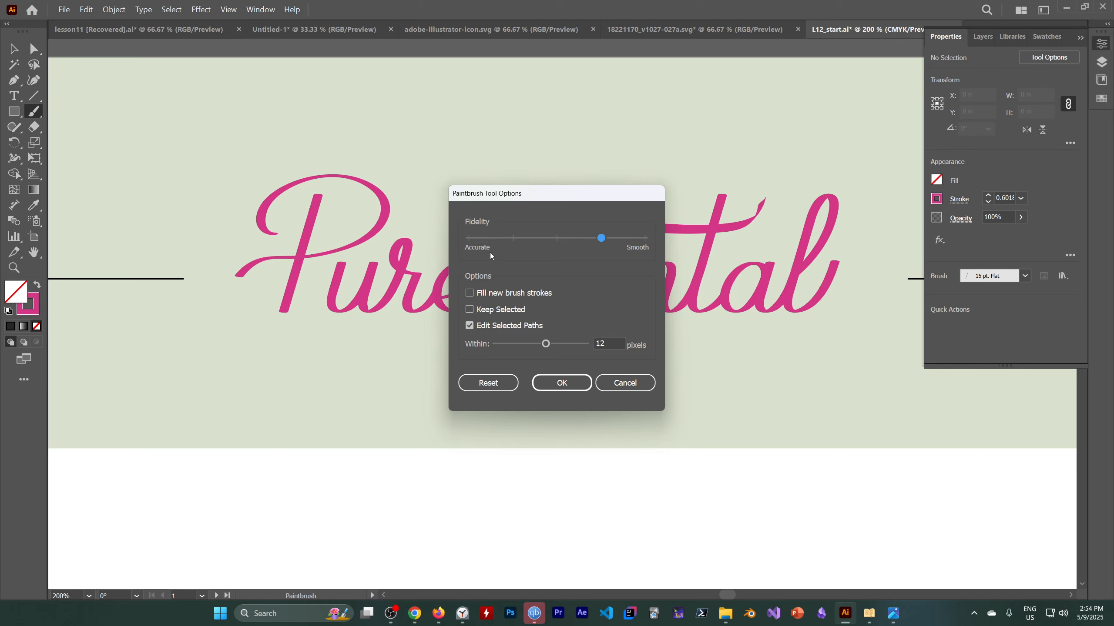
drag(606, 241, 647, 240)
click(564, 382)
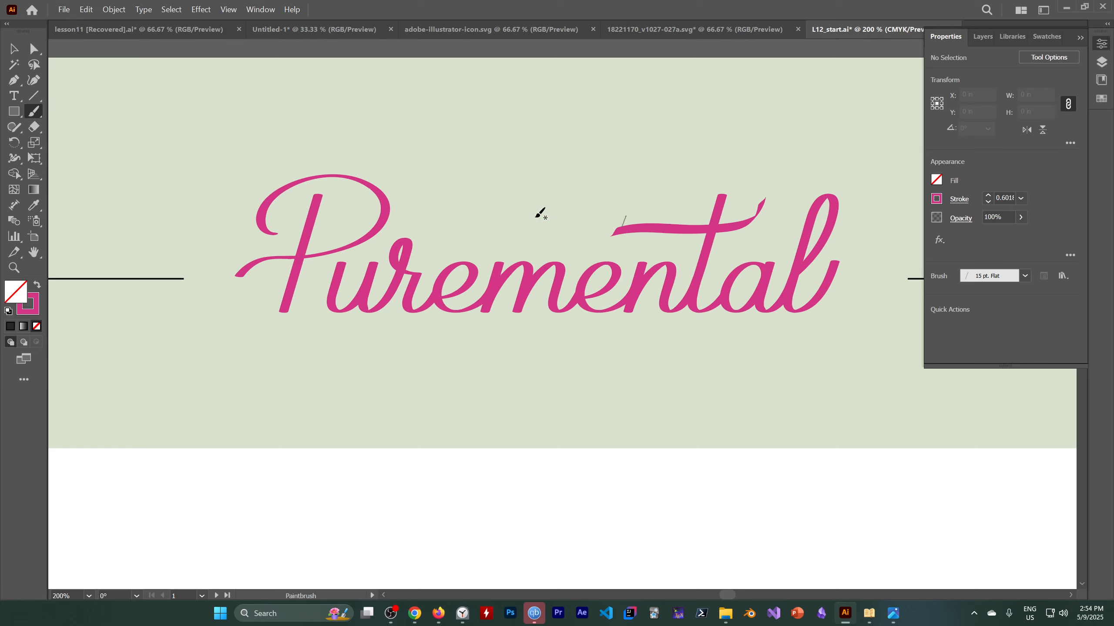
Repaint the selected crossbar of the t as one smooth, gently rising curve from near its left end past its right tip.
key(v)
click(665, 232)
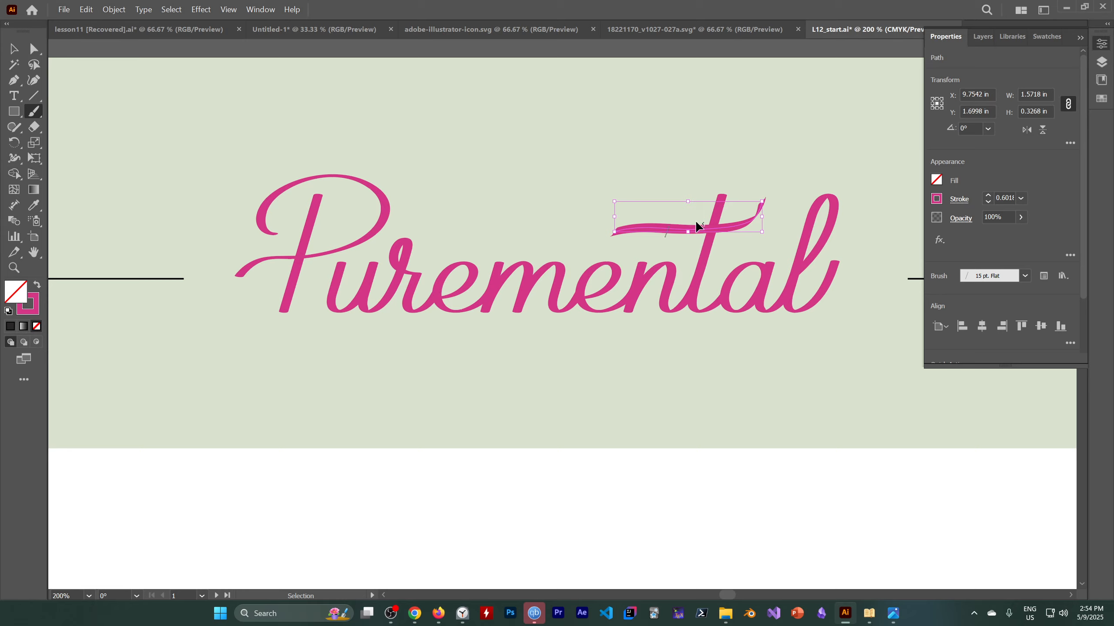
key(b)
mouse_move(660, 225)
mouse_down()
mouse_move(730, 232)
mouse_move(761, 204)
mouse_up()
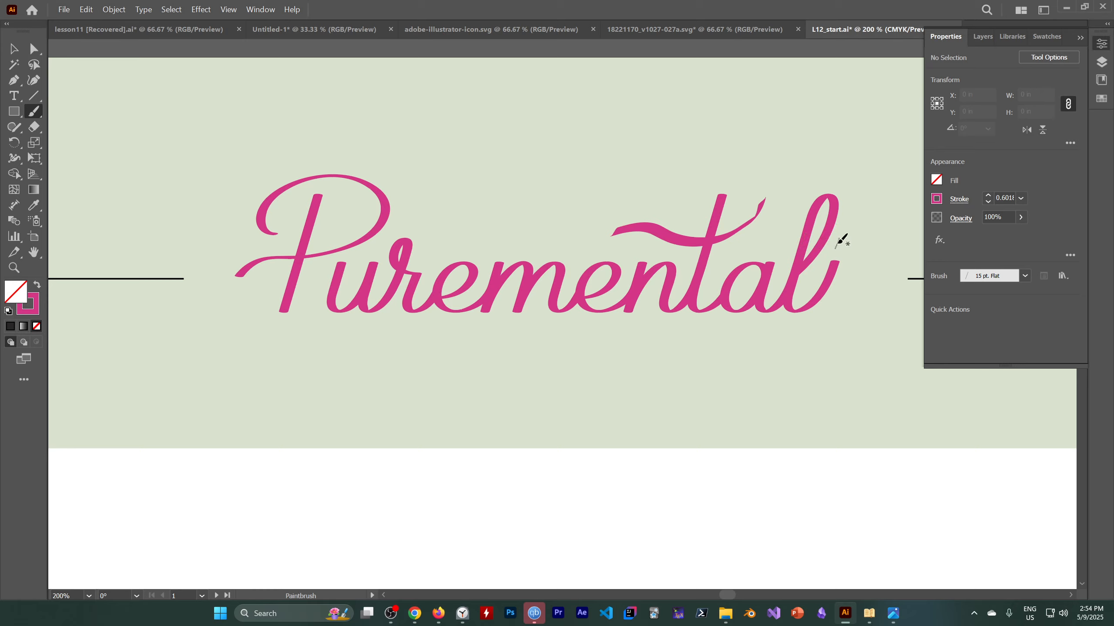
key(ctrl)
ctrl+click(651, 237)
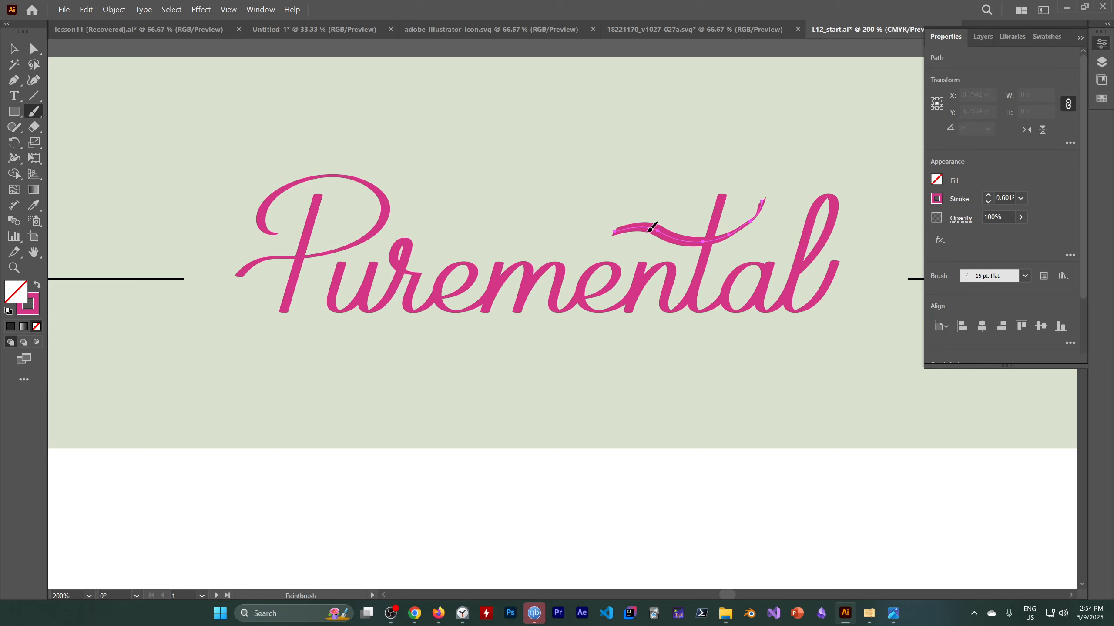
mouse_move(625, 226)
mouse_down()
mouse_move(738, 224)
mouse_move(773, 207)
mouse_up()
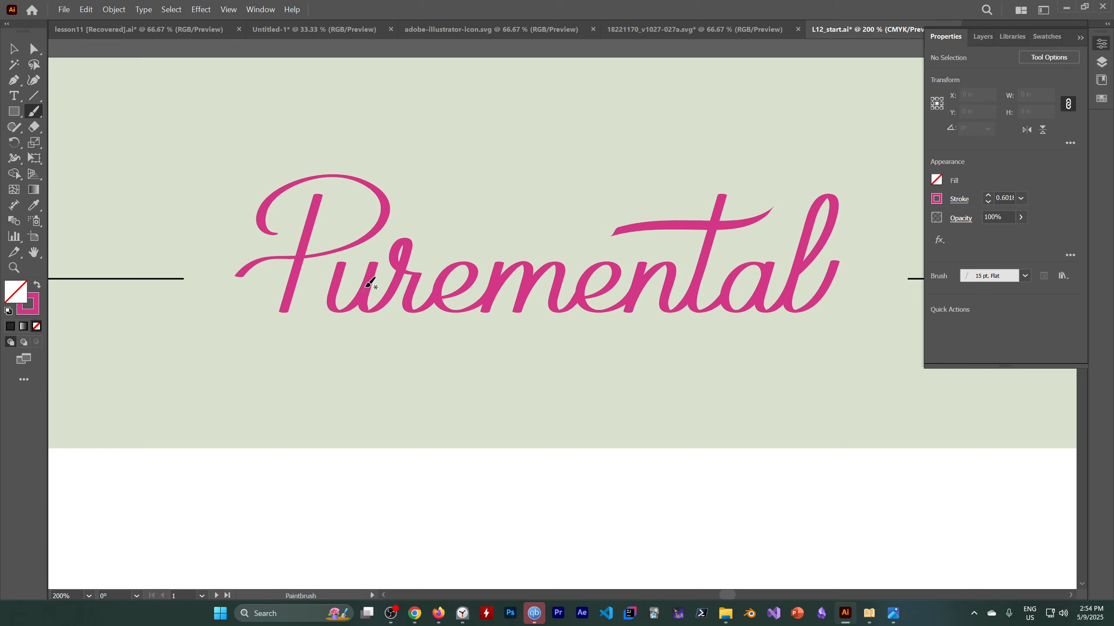
click(390, 614)
click(730, 192)
scroll(311, 393, down, 3)
key(h)
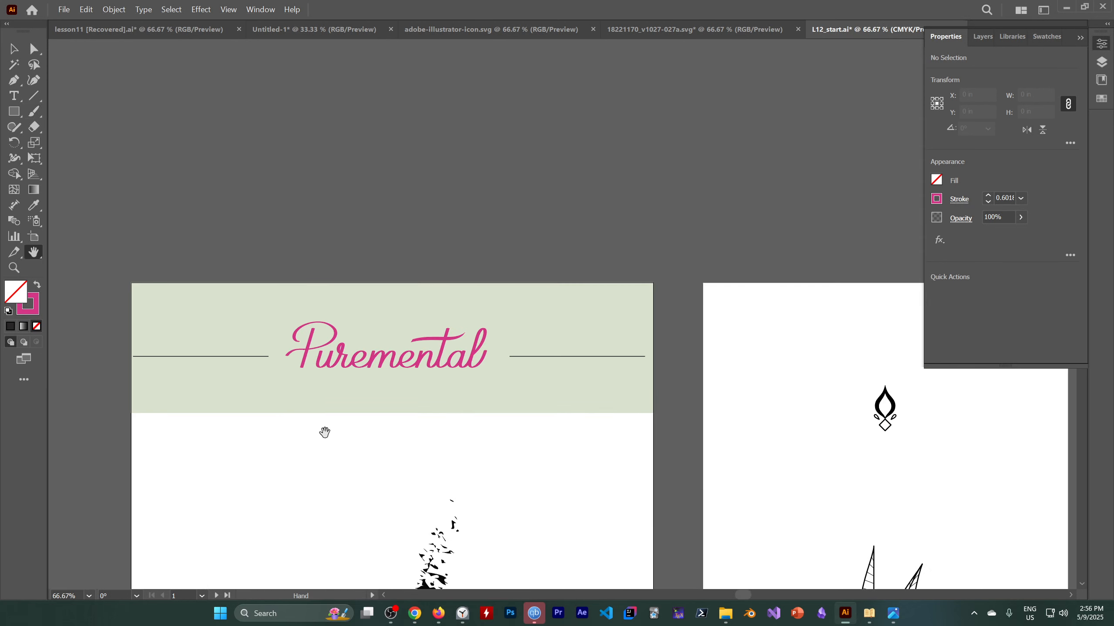
drag(323, 430, 341, 217)
drag(371, 393, 286, 292)
scroll(283, 351, down, 4)
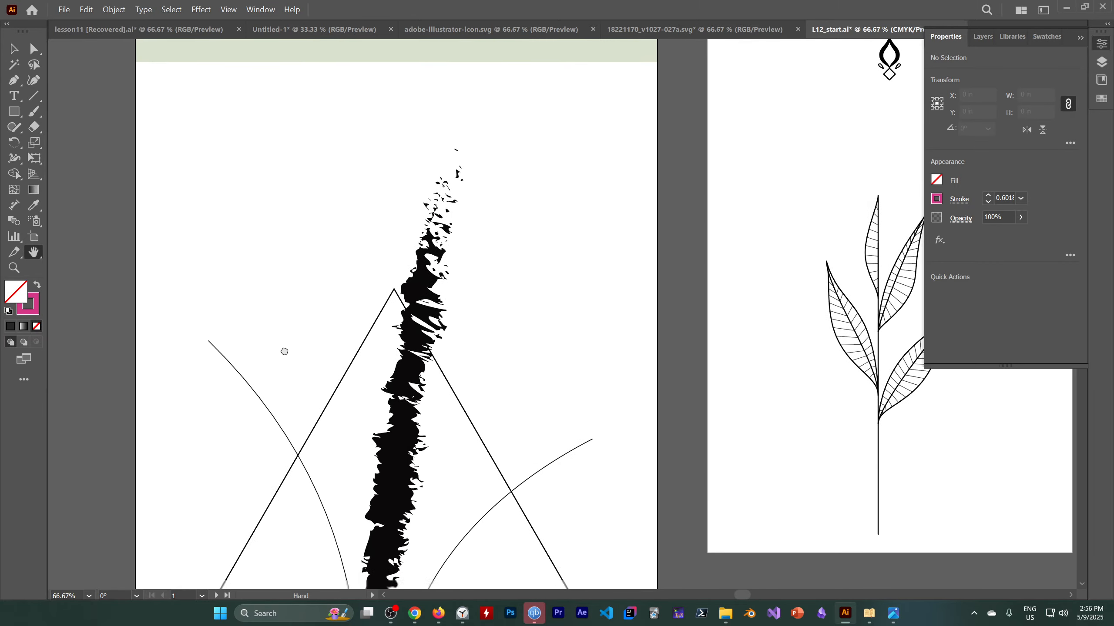
Select the tall charcoal stroke running through the triangle and remove its brush.
scroll(452, 408, down, 4)
drag(460, 233, 438, 382)
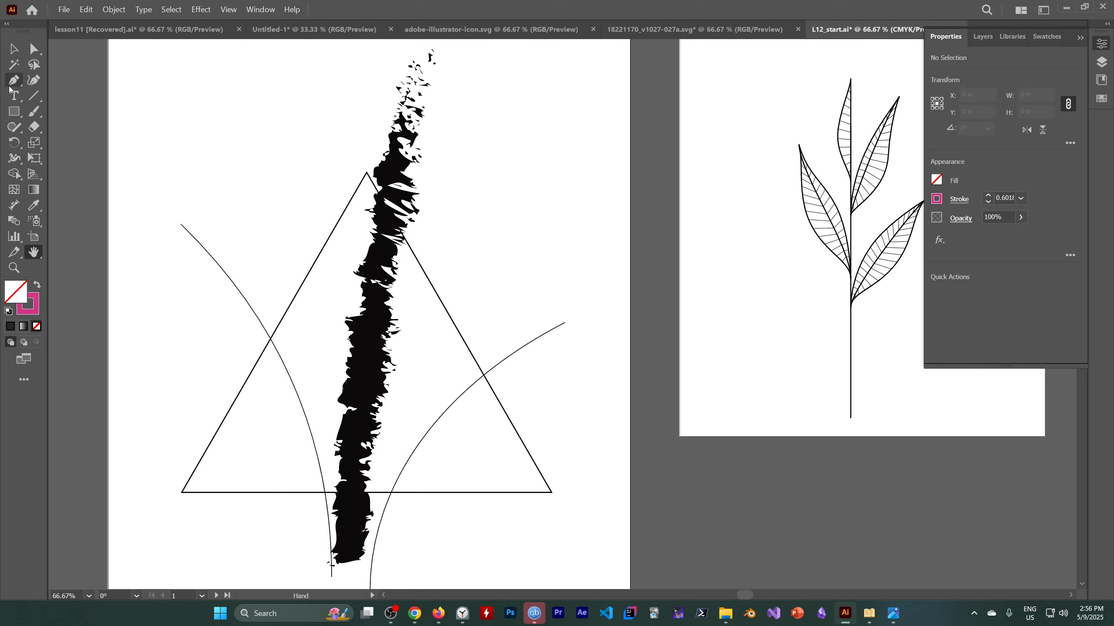
click(14, 48)
click(380, 313)
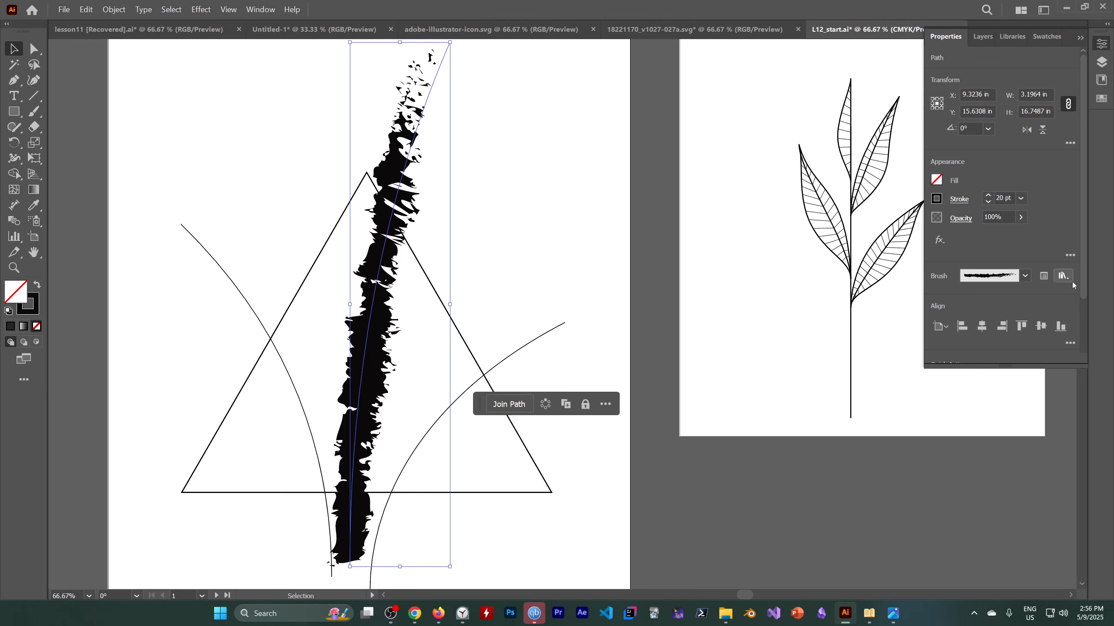
click(1024, 276)
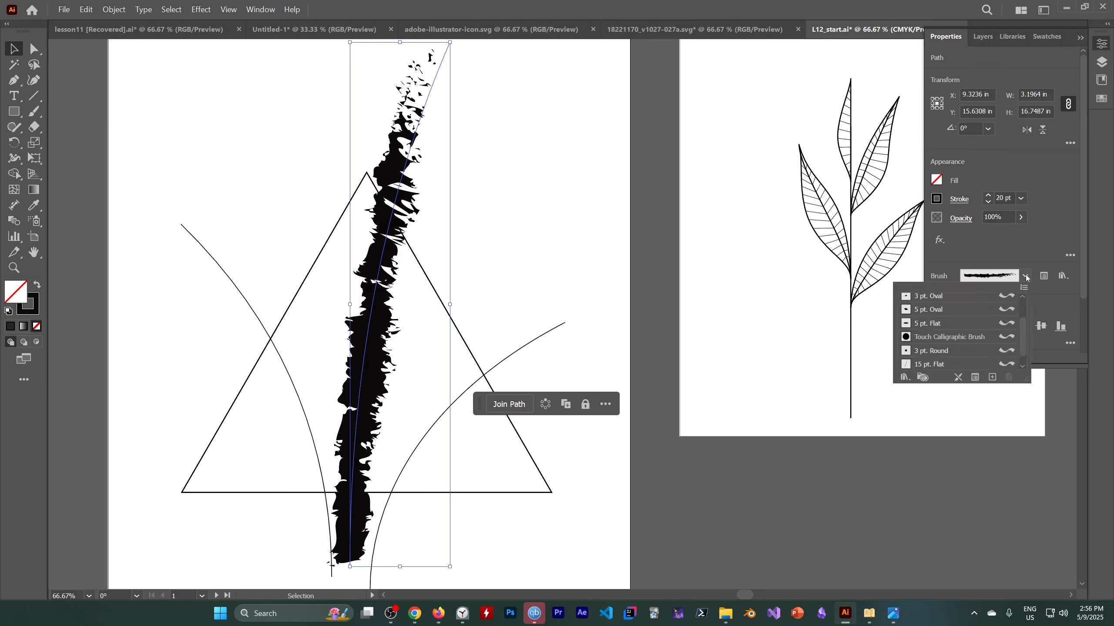
click(958, 377)
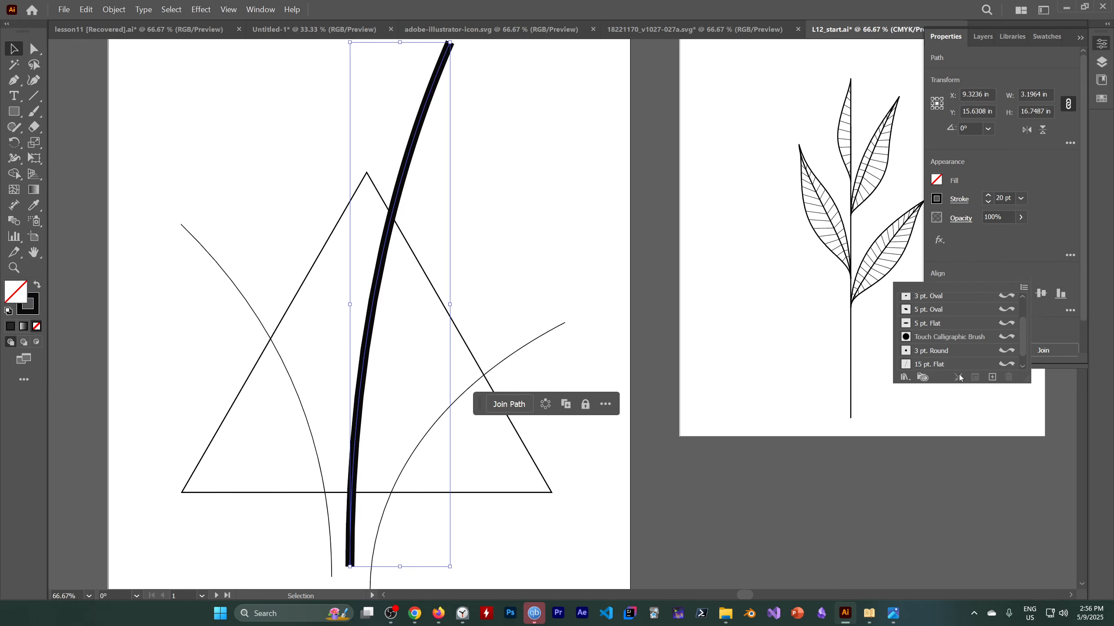
Try the 3 pt. Round, Touch Calligraphic Brush and 3 pt. Oval brushes on the selected curve, and finish with the [Basic] brush.
click(942, 354)
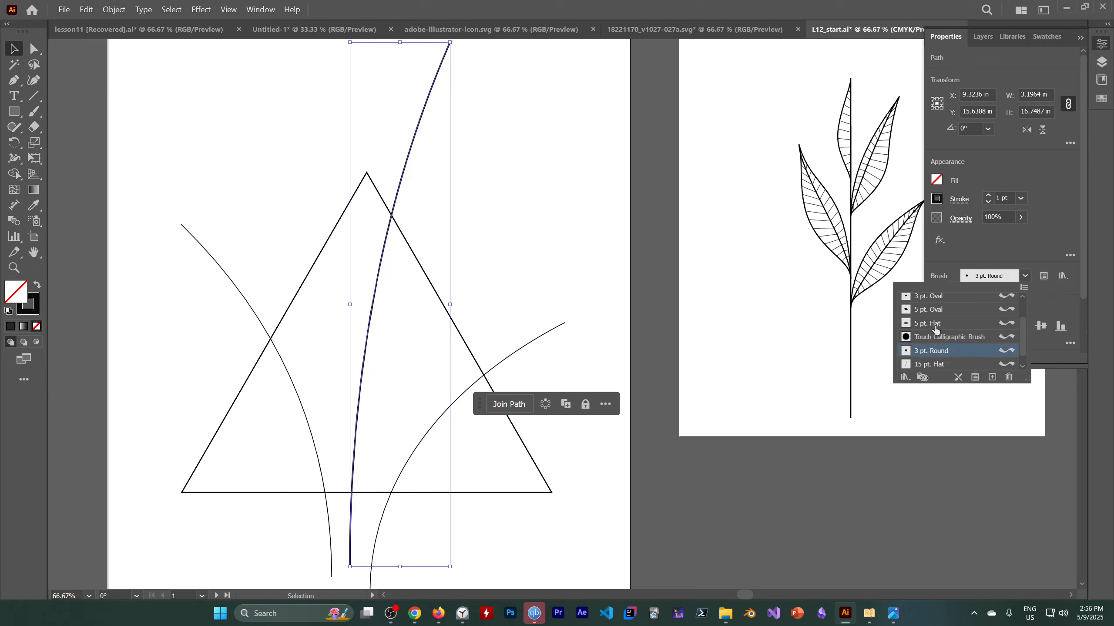
click(938, 338)
scroll(936, 312, up, 2)
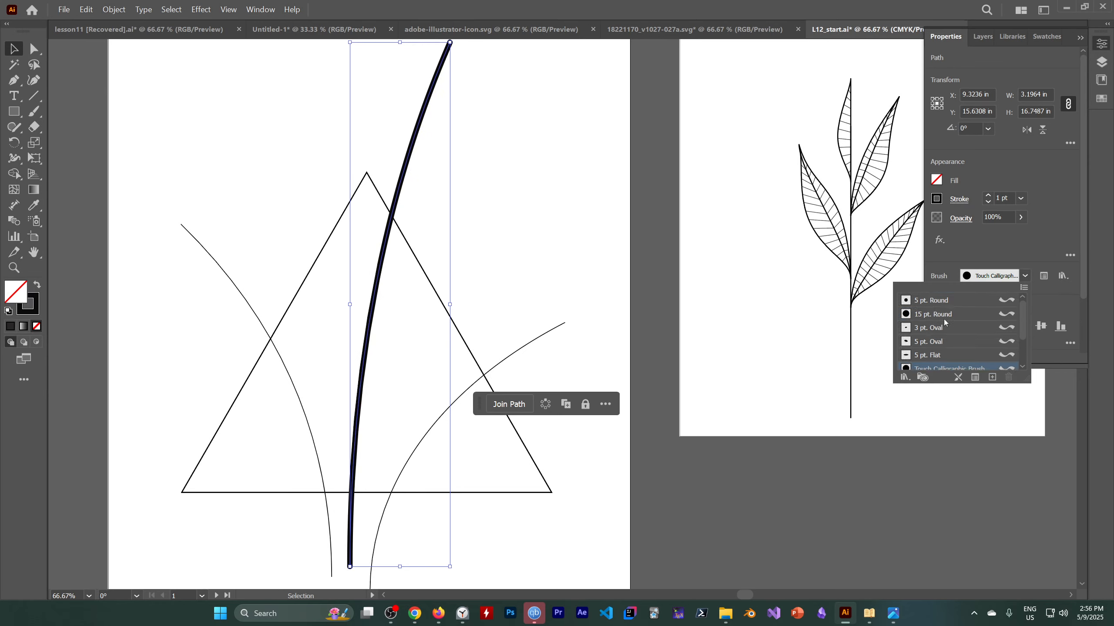
click(945, 306)
click(945, 328)
scroll(953, 344, down, 2)
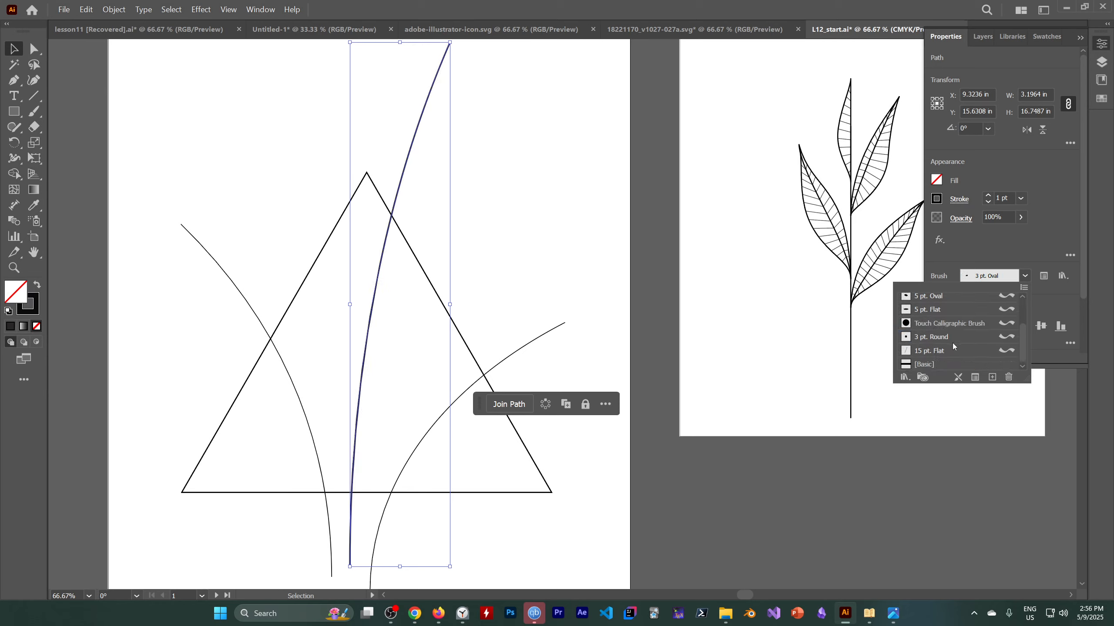
click(926, 366)
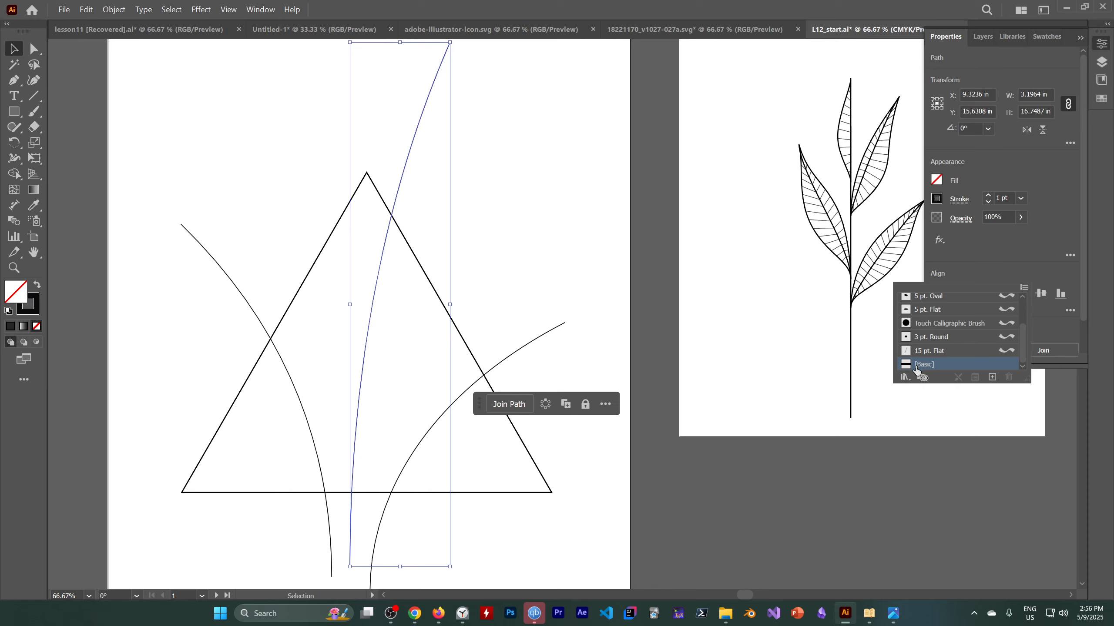
scroll(954, 344, up, 2)
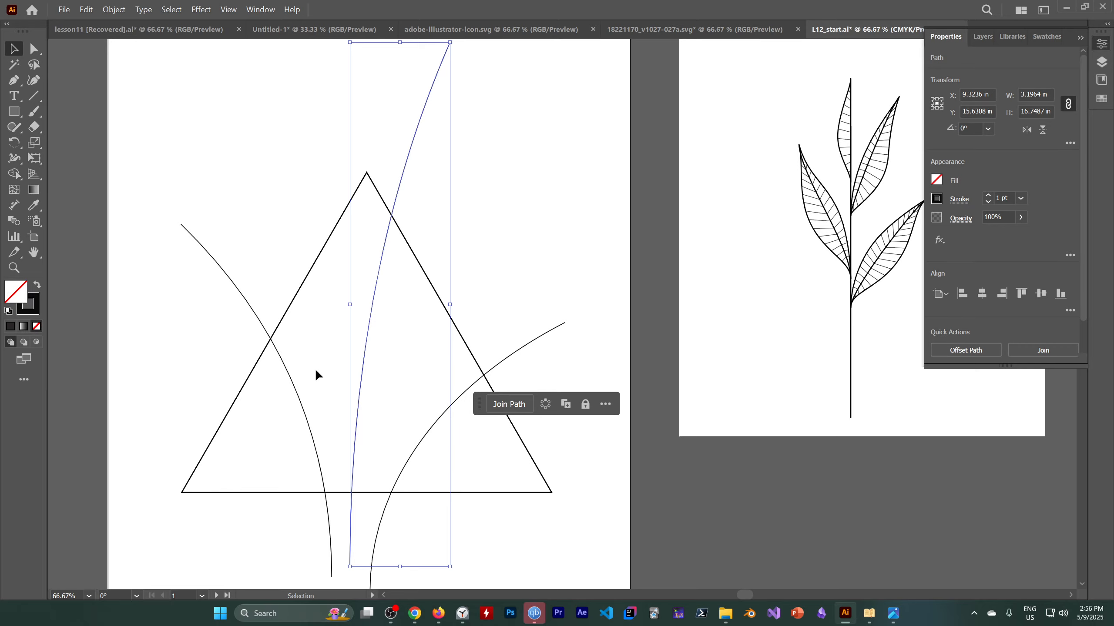
click(390, 614)
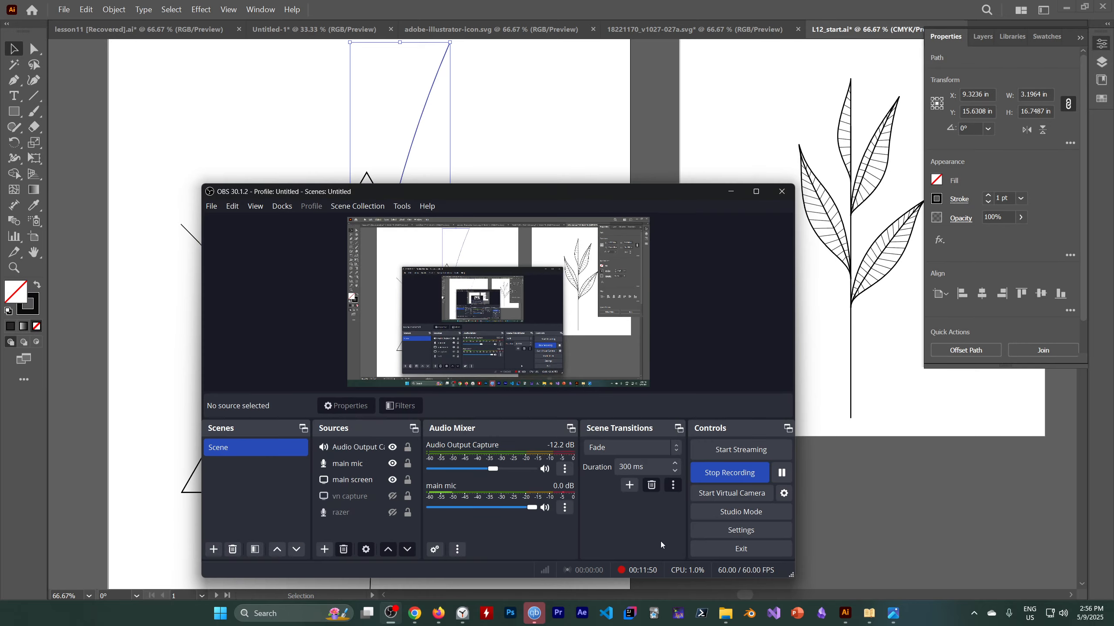
click(778, 480)
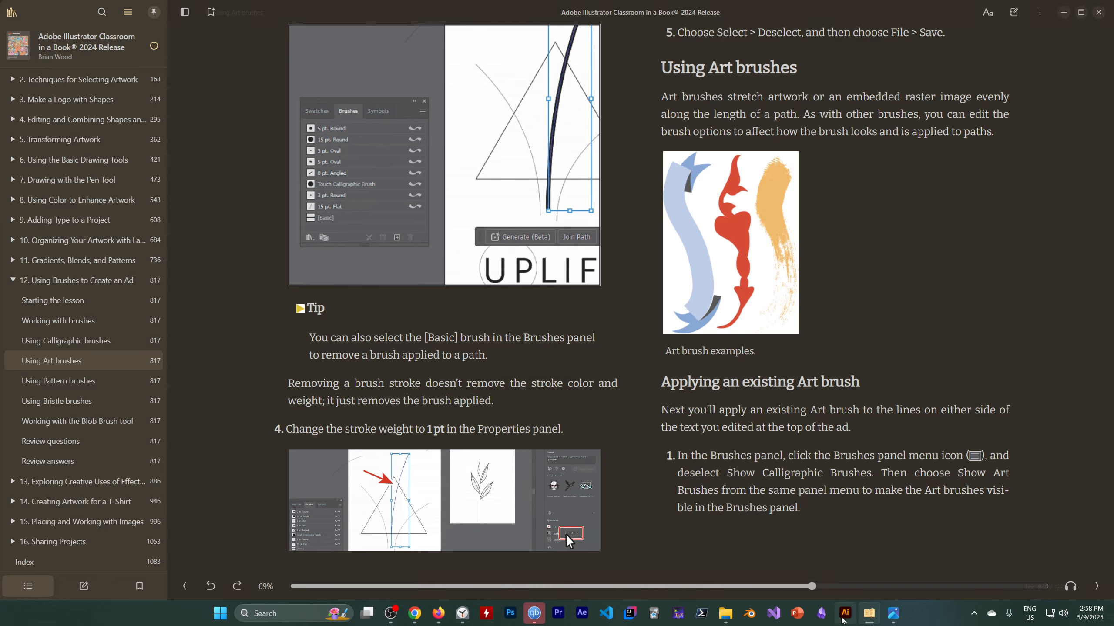
key(alt+Tab)
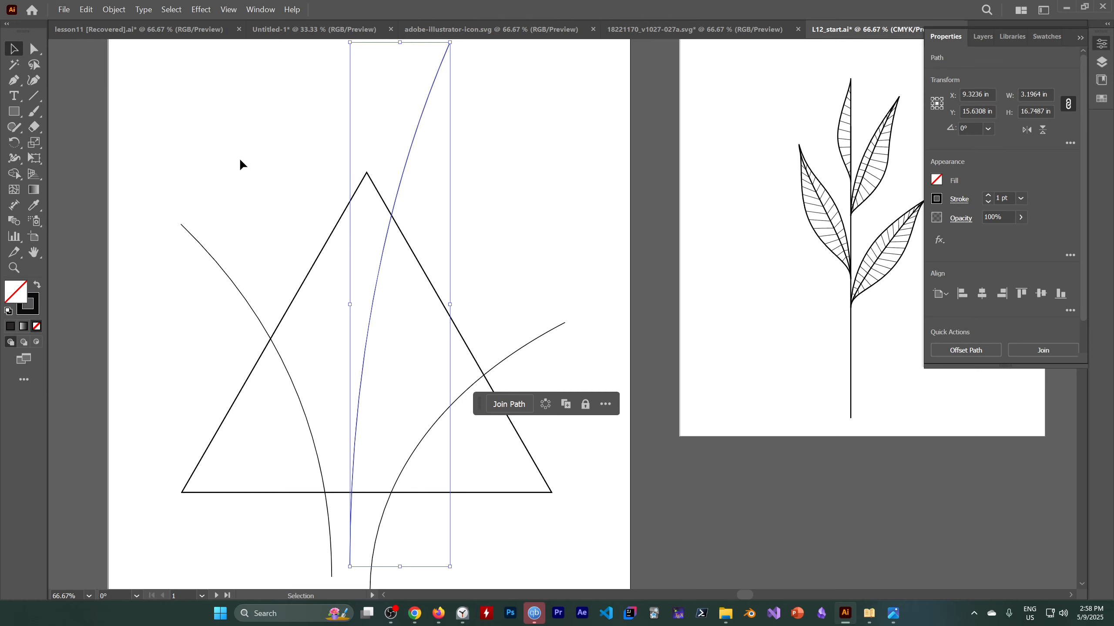
Deselect the tall curve and the triangle so that no artwork is selected.
click(171, 9)
click(194, 48)
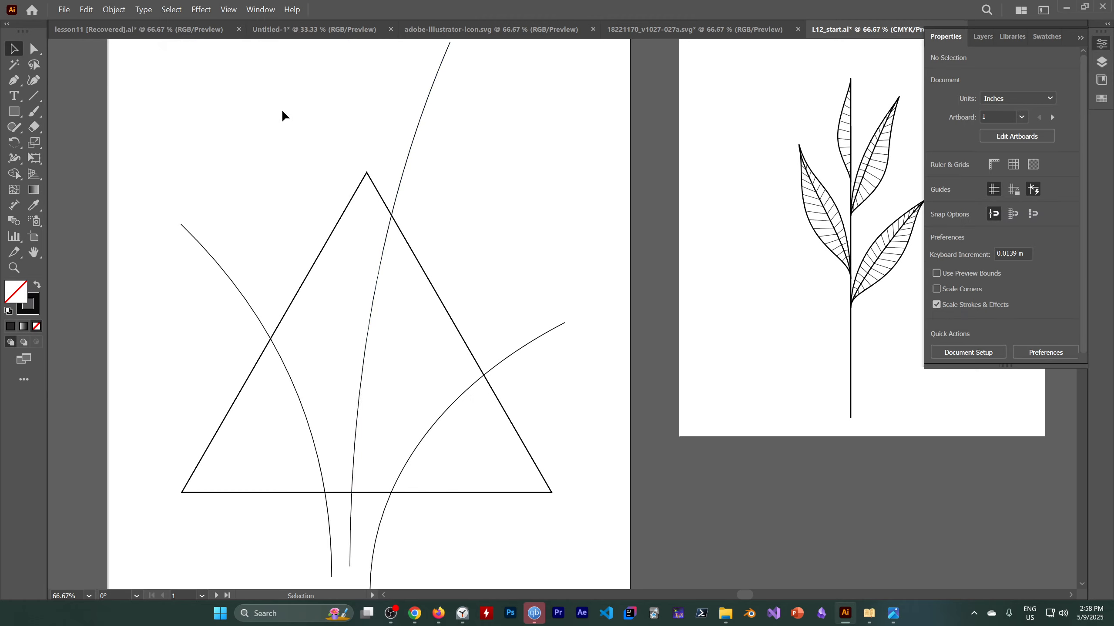
click(316, 259)
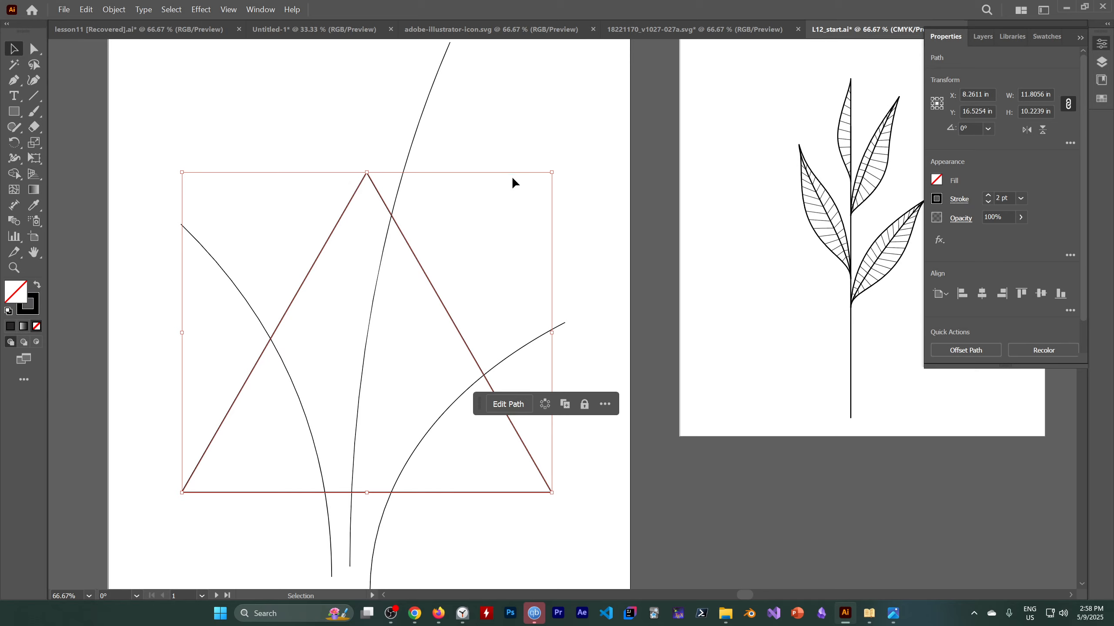
key(h)
click(171, 9)
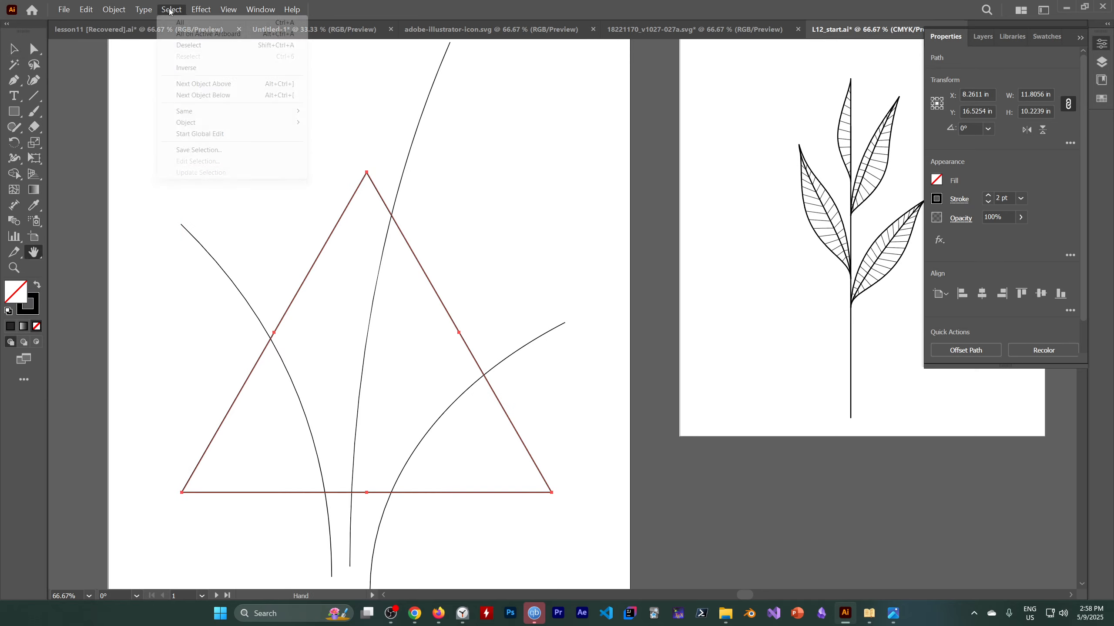
click(194, 48)
Bring up the document's brush list with nothing selected in the Puremental header.
scroll(244, 125, up, 10)
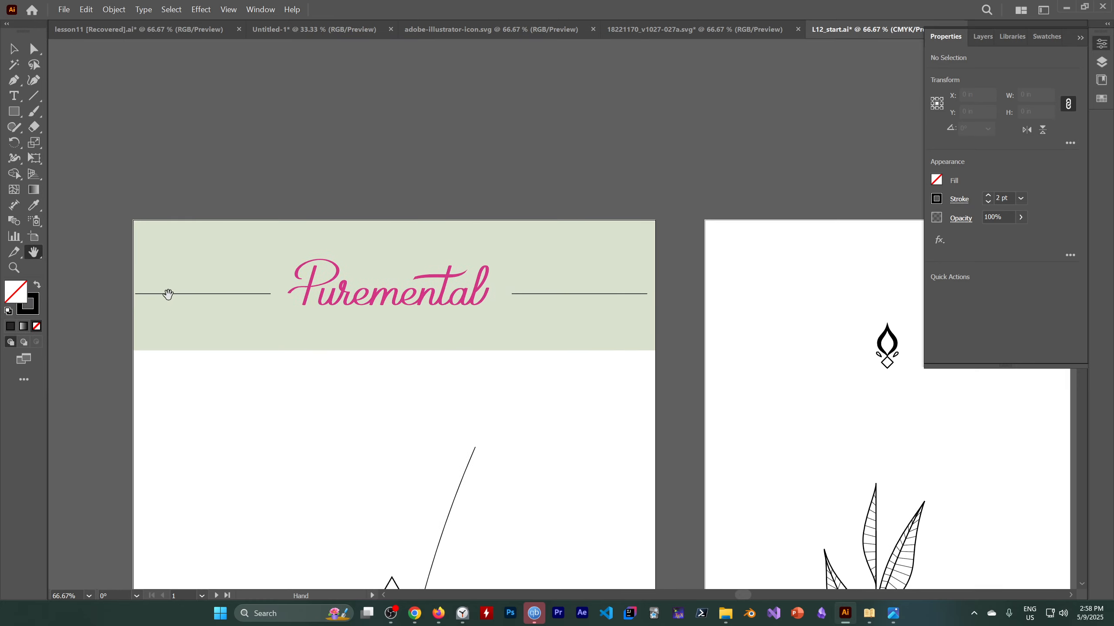
click(13, 48)
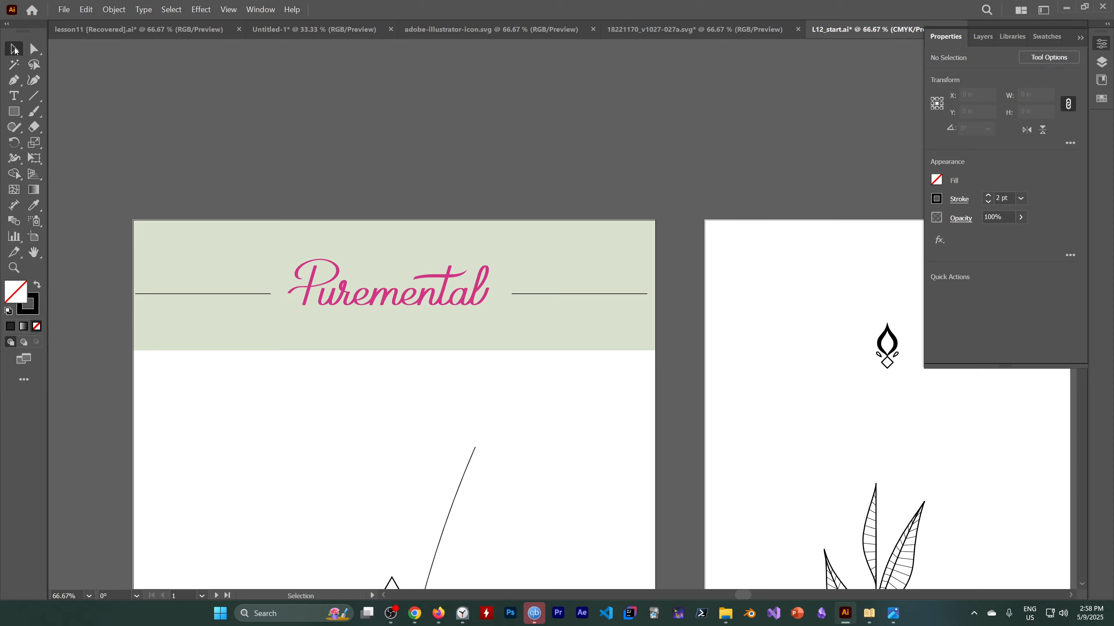
click(200, 294)
click(512, 299)
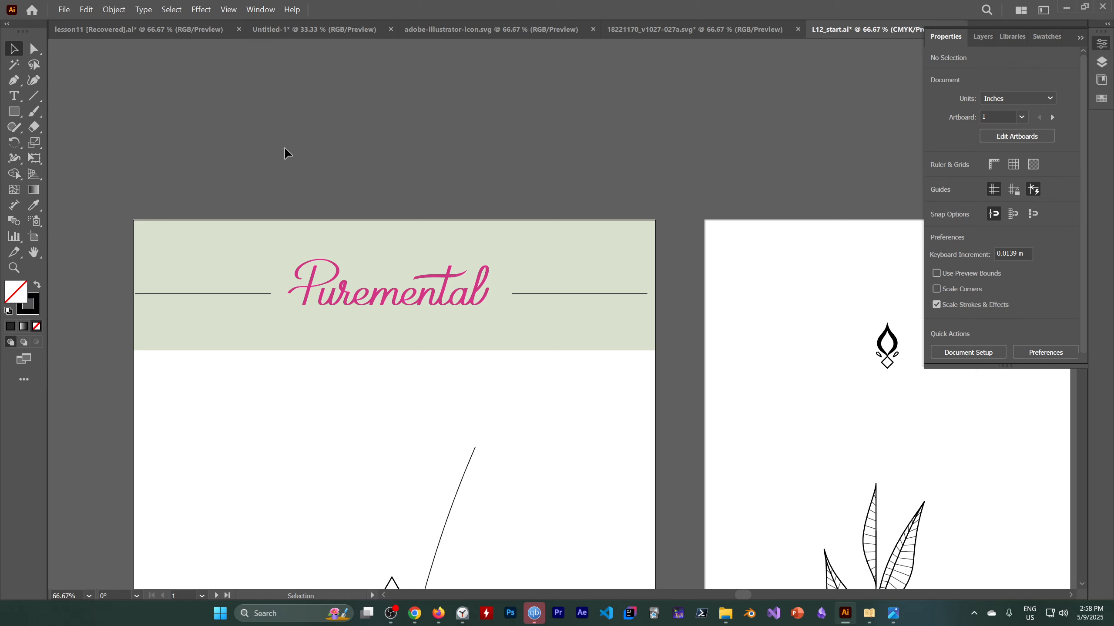
click(259, 10)
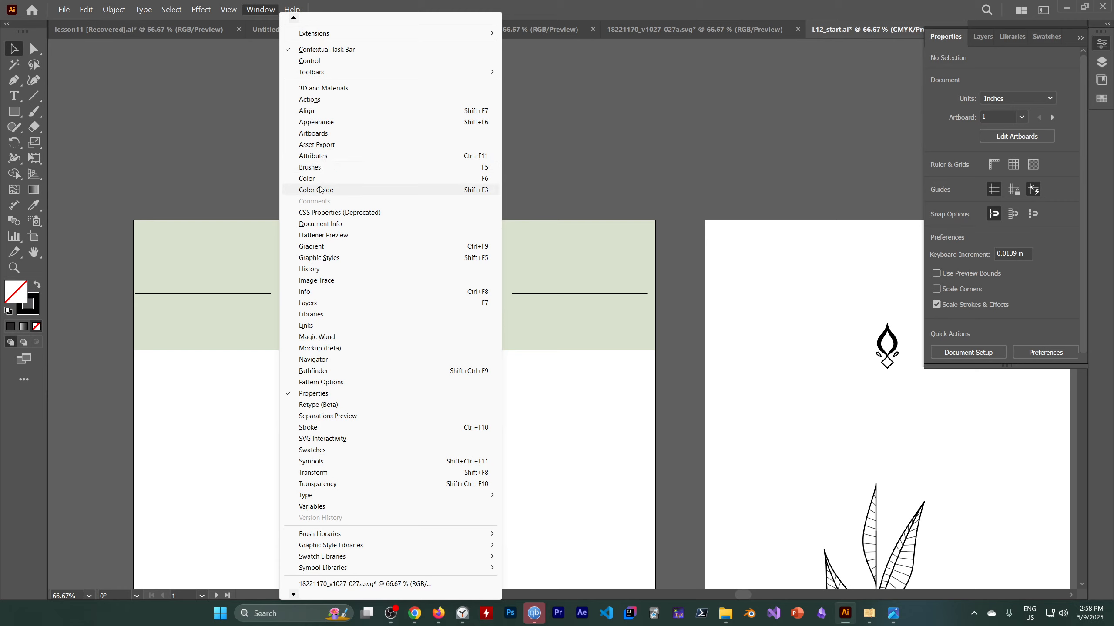
click(311, 167)
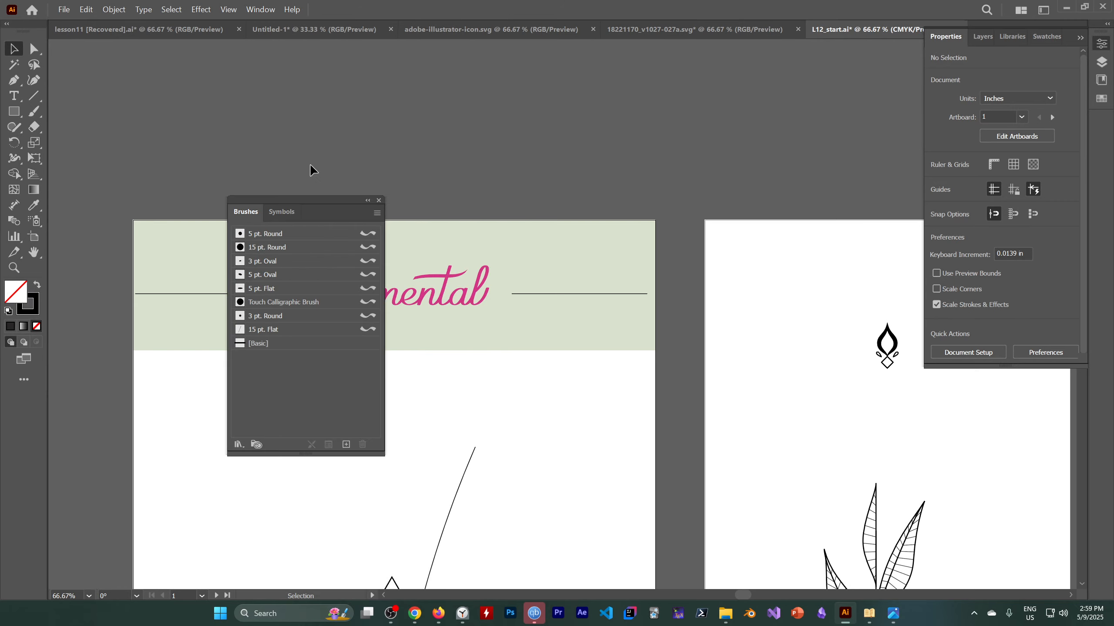
Set the brush list to show art brushes and hide calligraphic brushes.
click(256, 445)
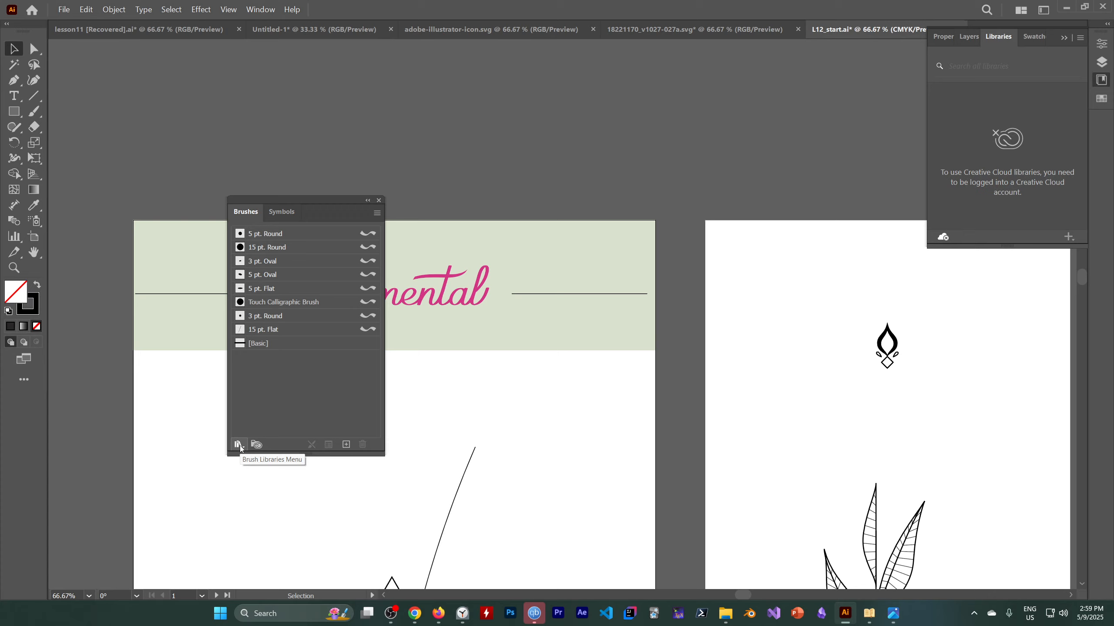
click(239, 445)
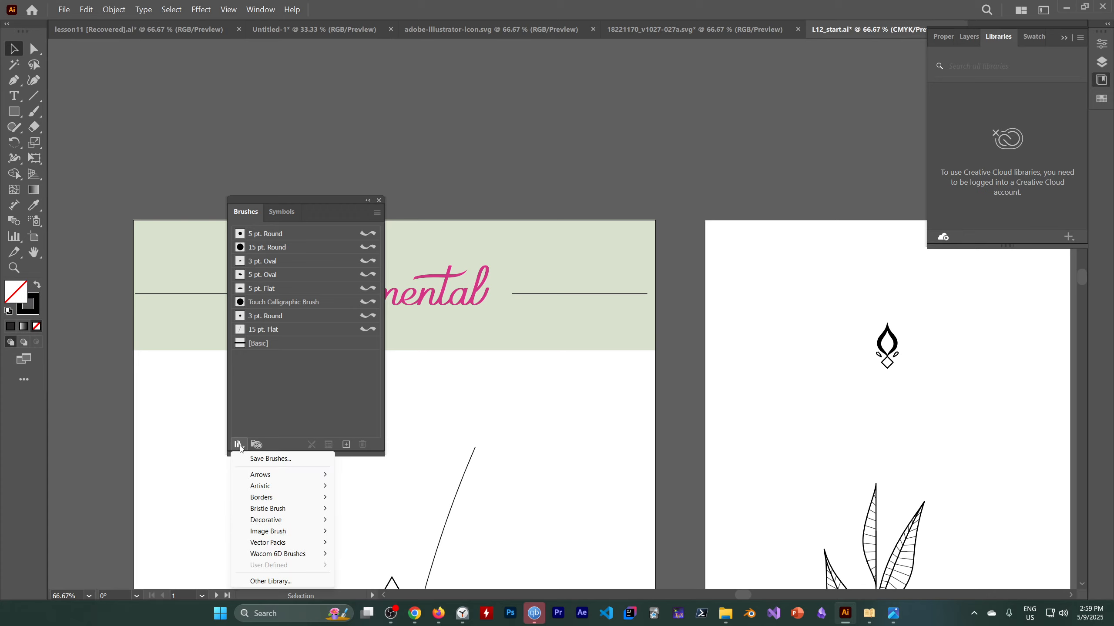
mouse_move(265, 508)
mouse_move(257, 472)
click(376, 213)
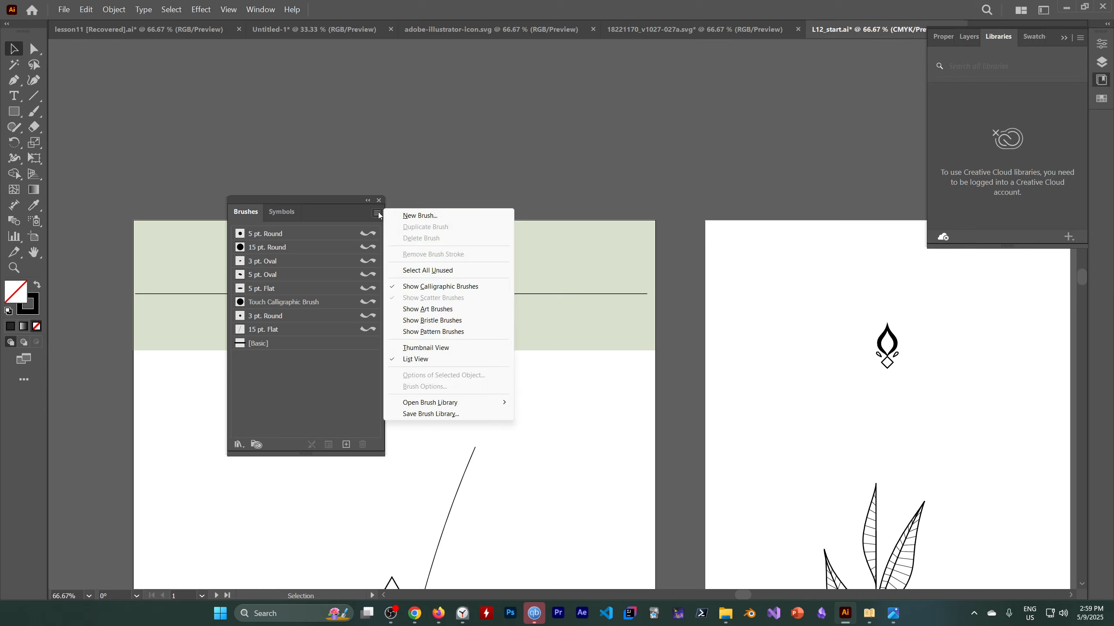
click(428, 310)
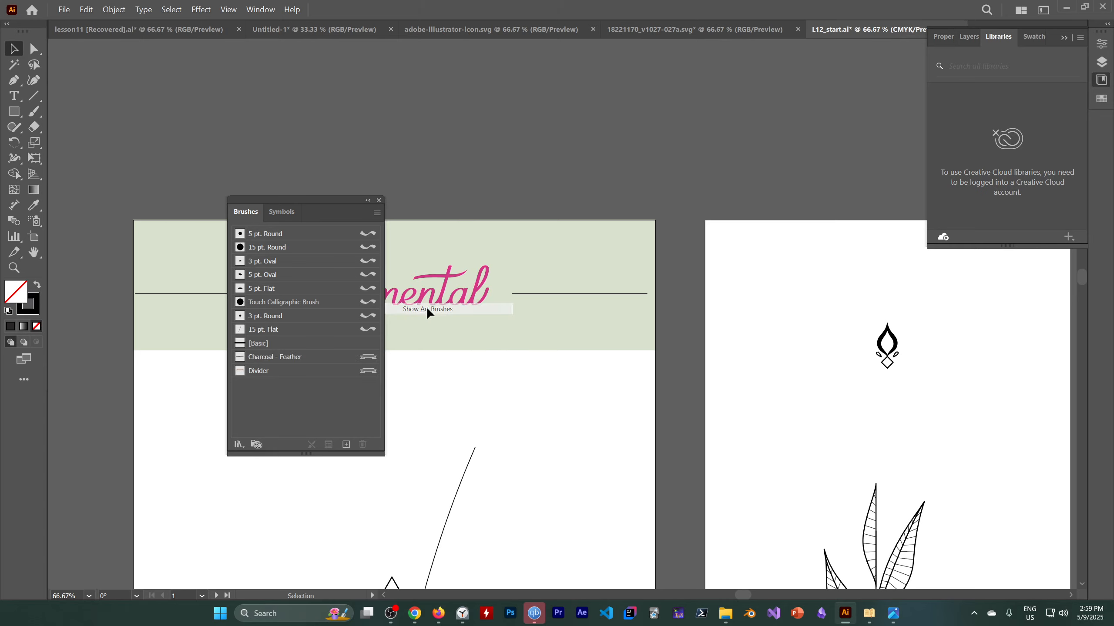
click(237, 445)
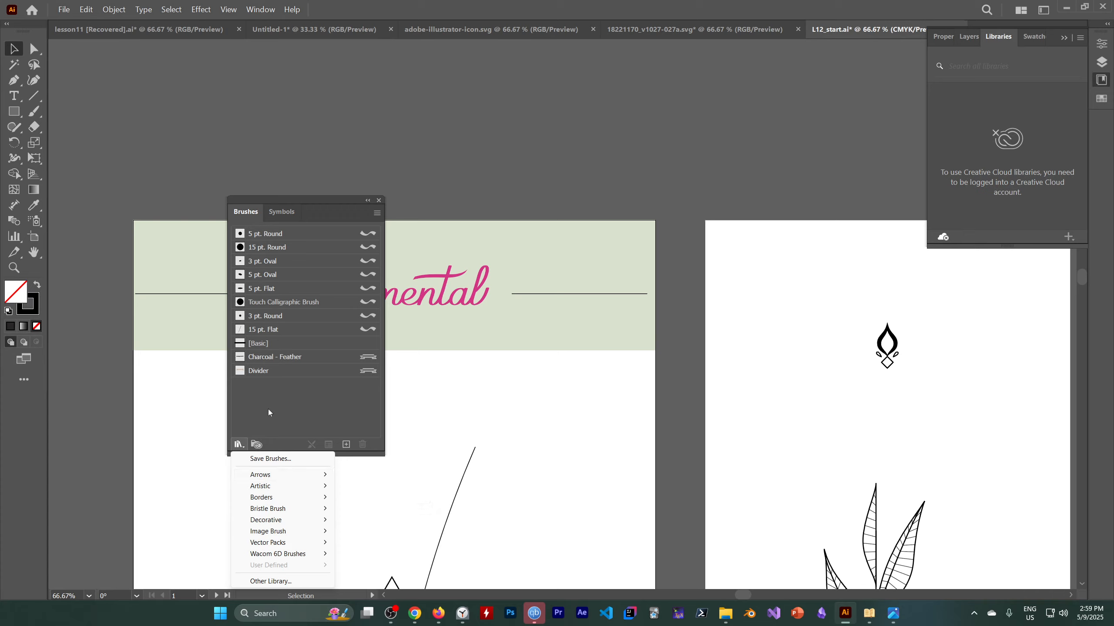
click(377, 213)
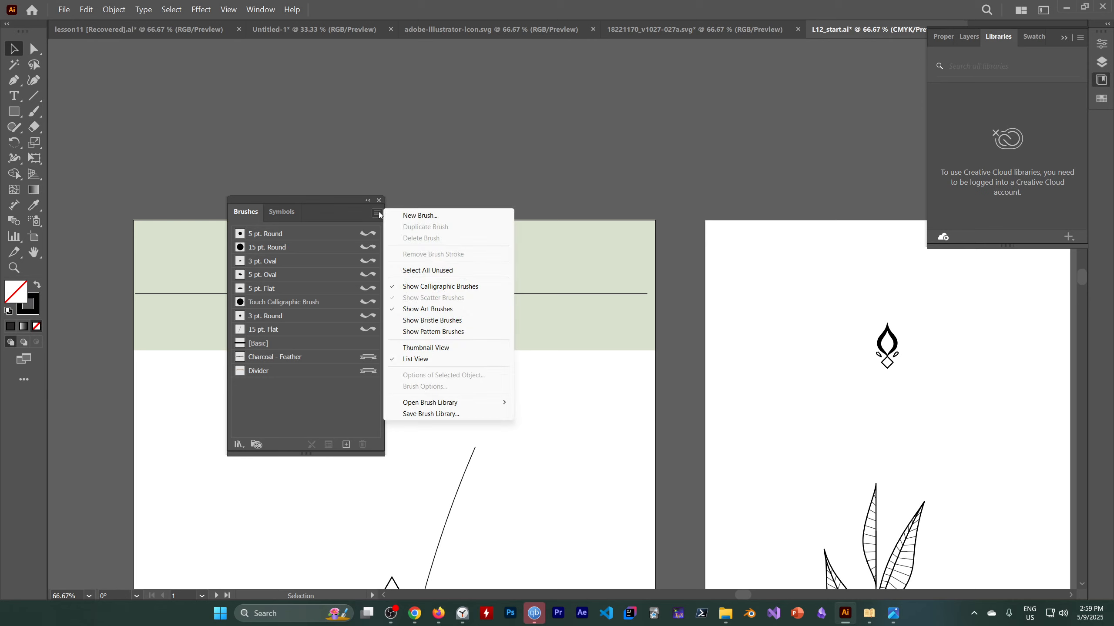
click(435, 285)
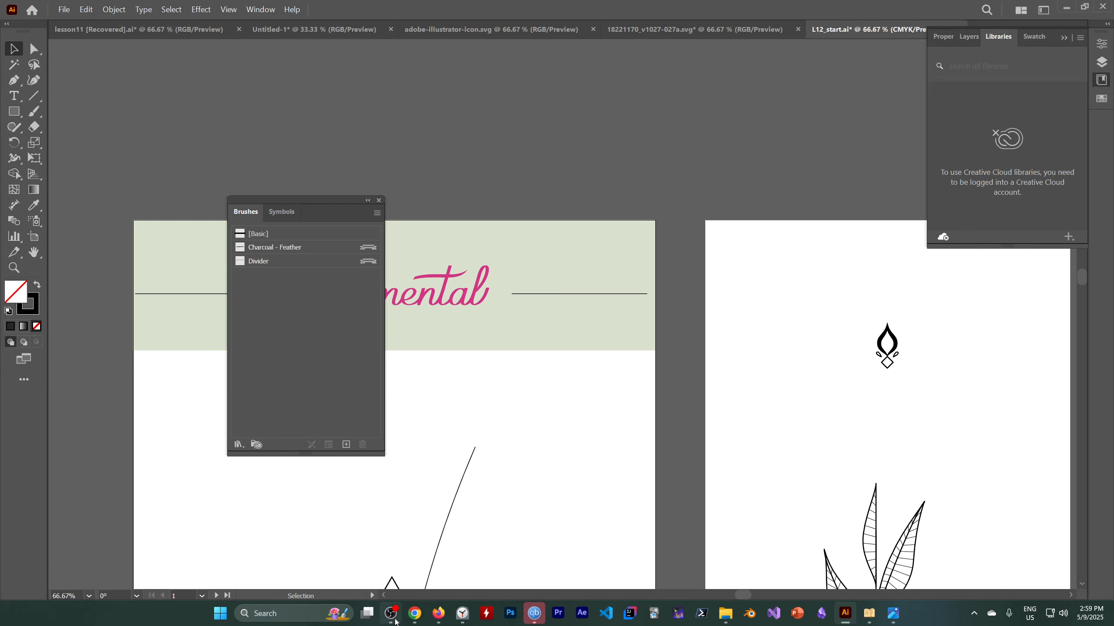
click(390, 613)
click(782, 465)
click(730, 192)
Load the decorative Elegant Curl & Floral Brush Set library and add its Floral Stem 3 brush to the document.
click(239, 444)
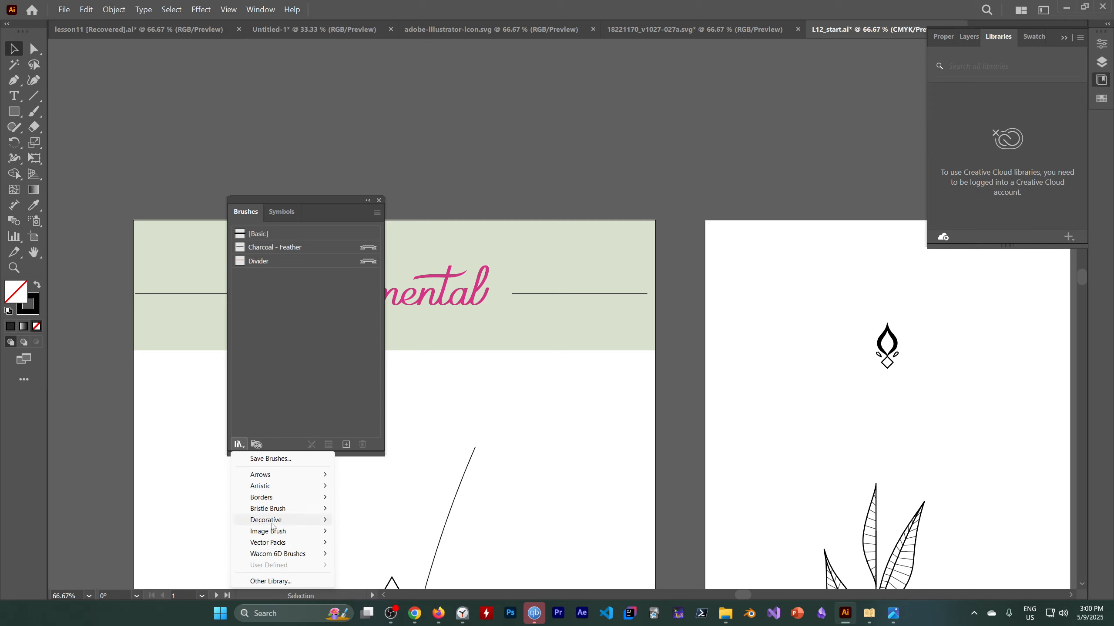
mouse_move(271, 526)
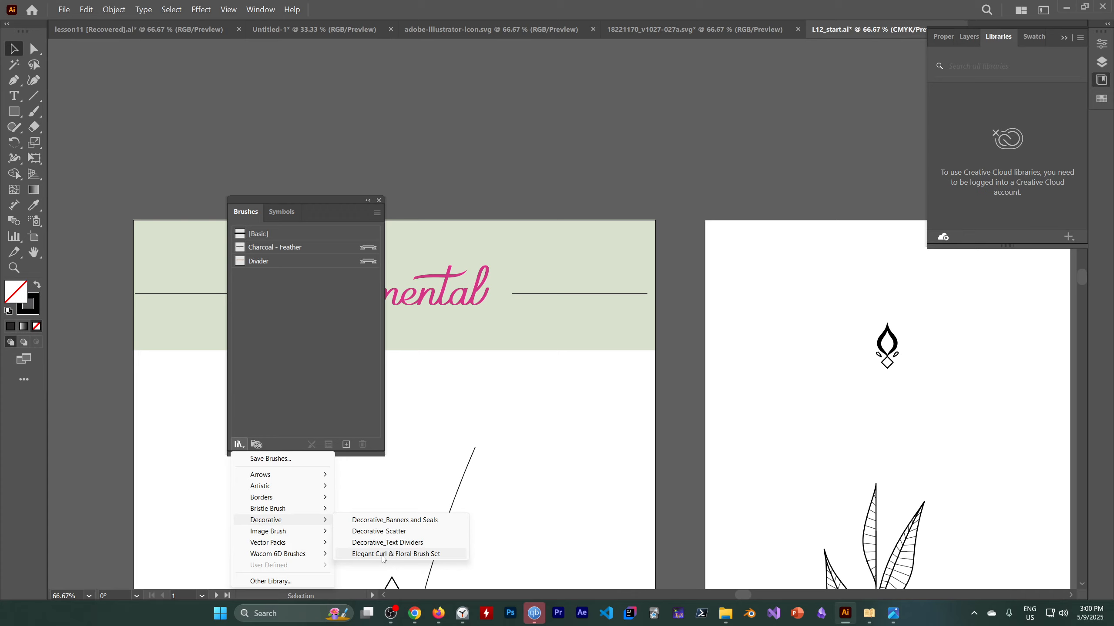
click(383, 555)
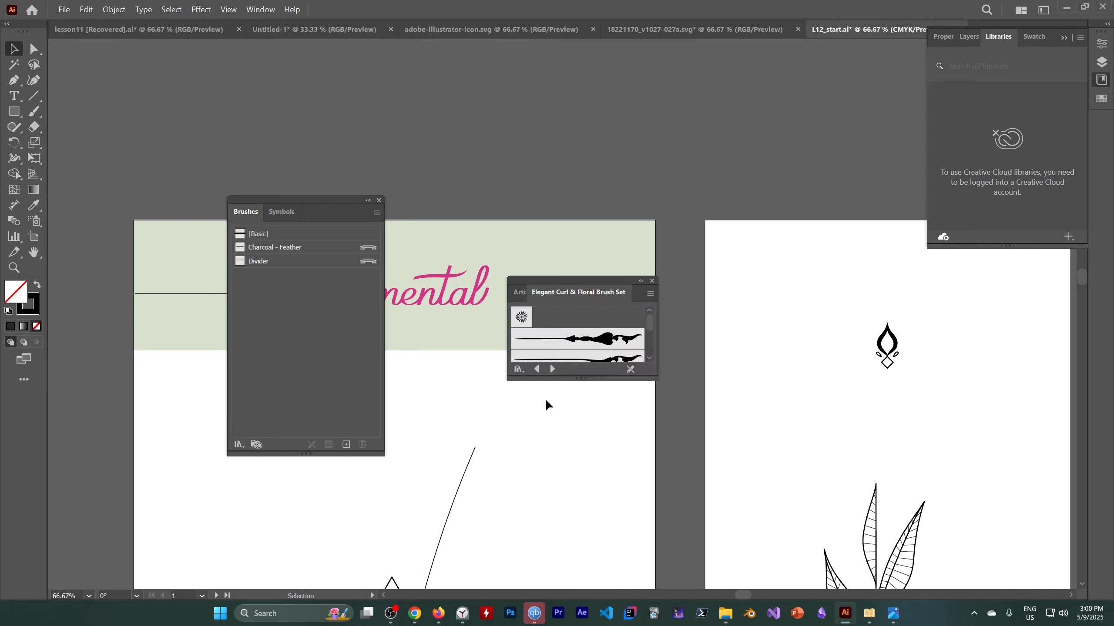
scroll(593, 329, down, 2)
scroll(593, 330, up, 2)
scroll(583, 330, down, 1)
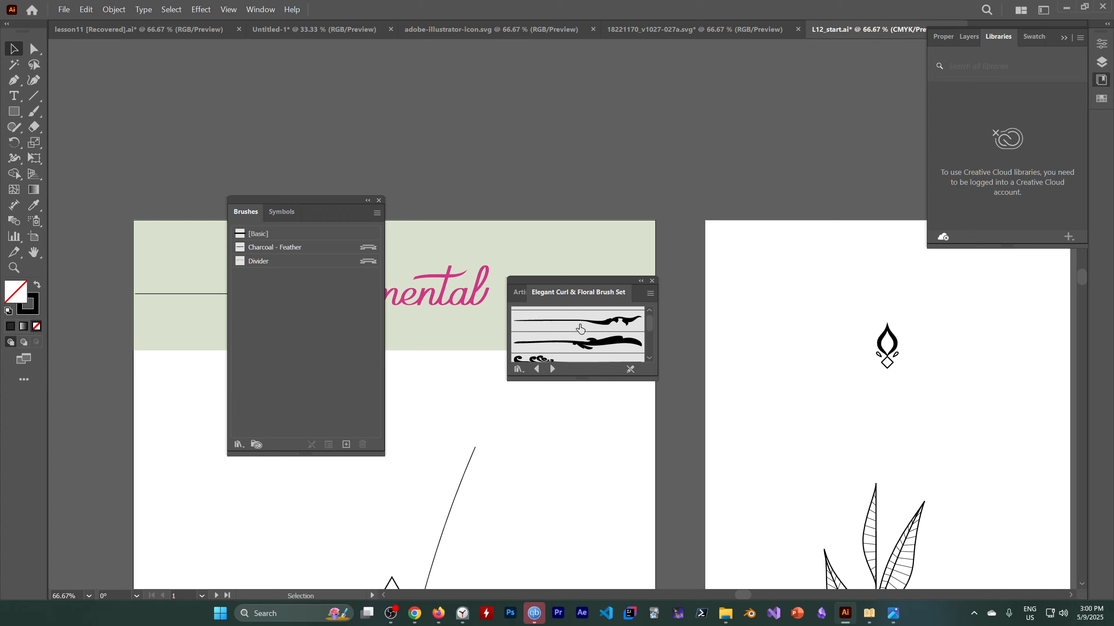
click(580, 329)
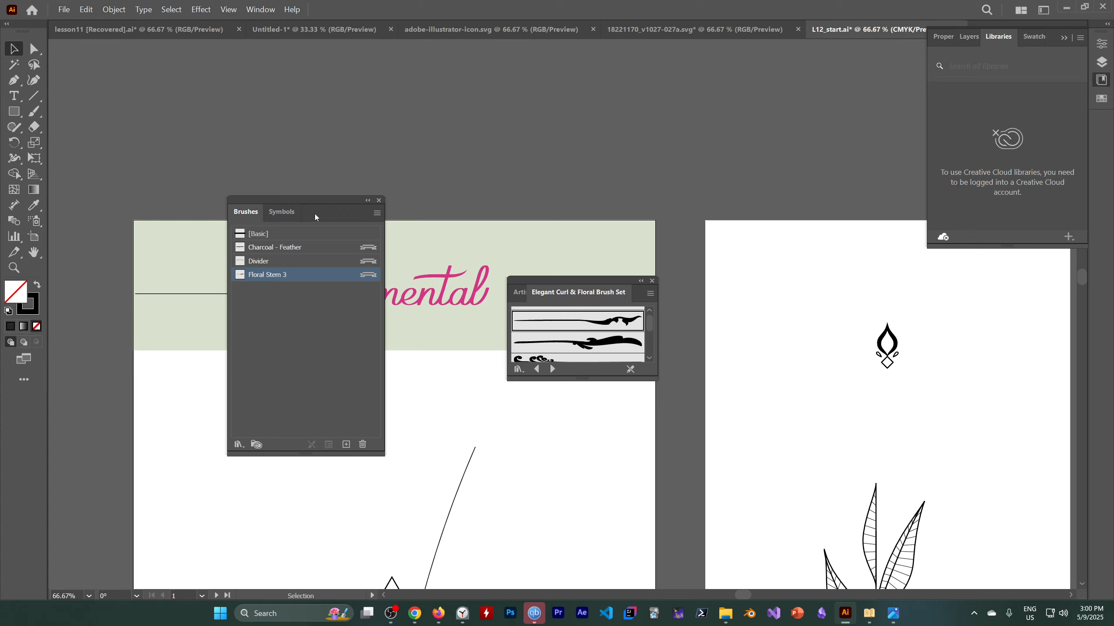
Close the Elegant Curl & Floral Brush Set library and apply the Floral Stem 3 brush to both lines beside the Puremental lettering.
drag(313, 201, 507, 260)
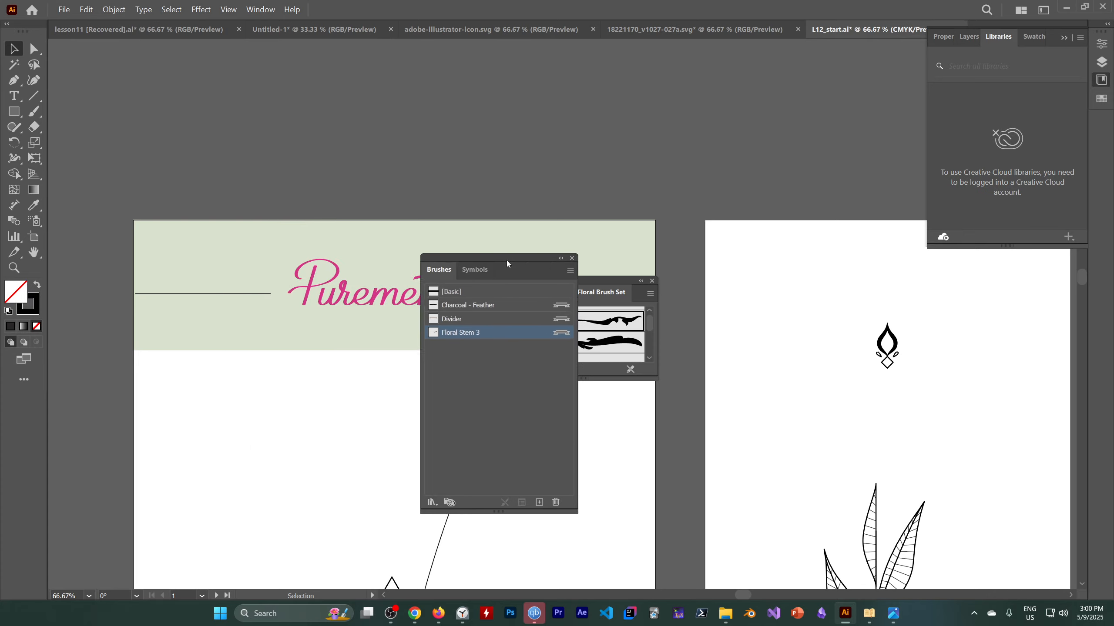
click(220, 294)
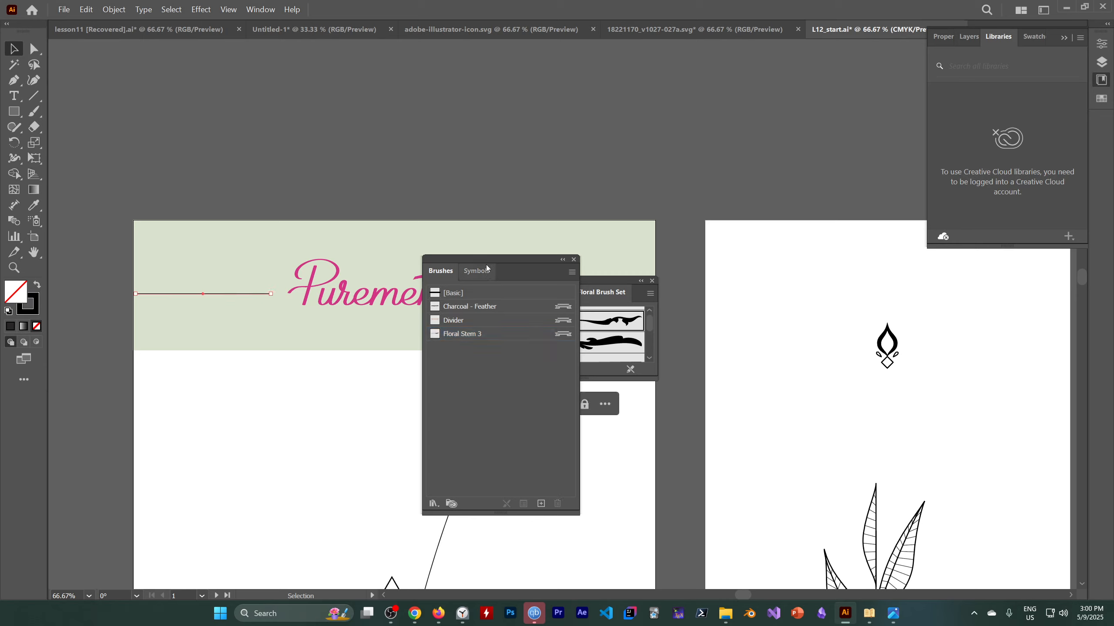
drag(487, 268, 718, 334)
click(652, 280)
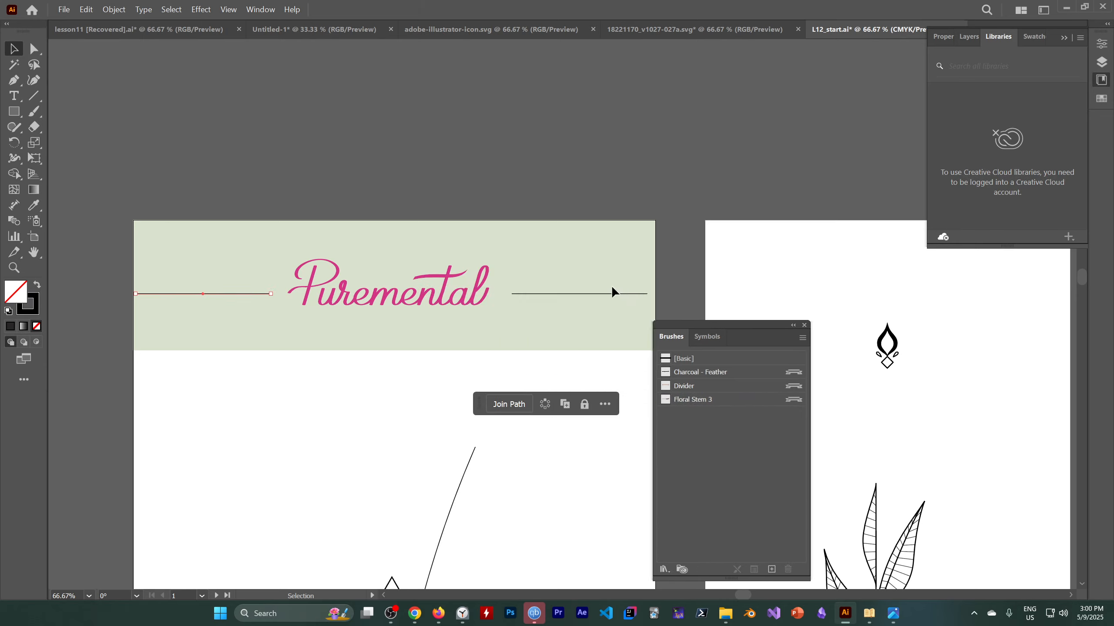
shift+click(577, 294)
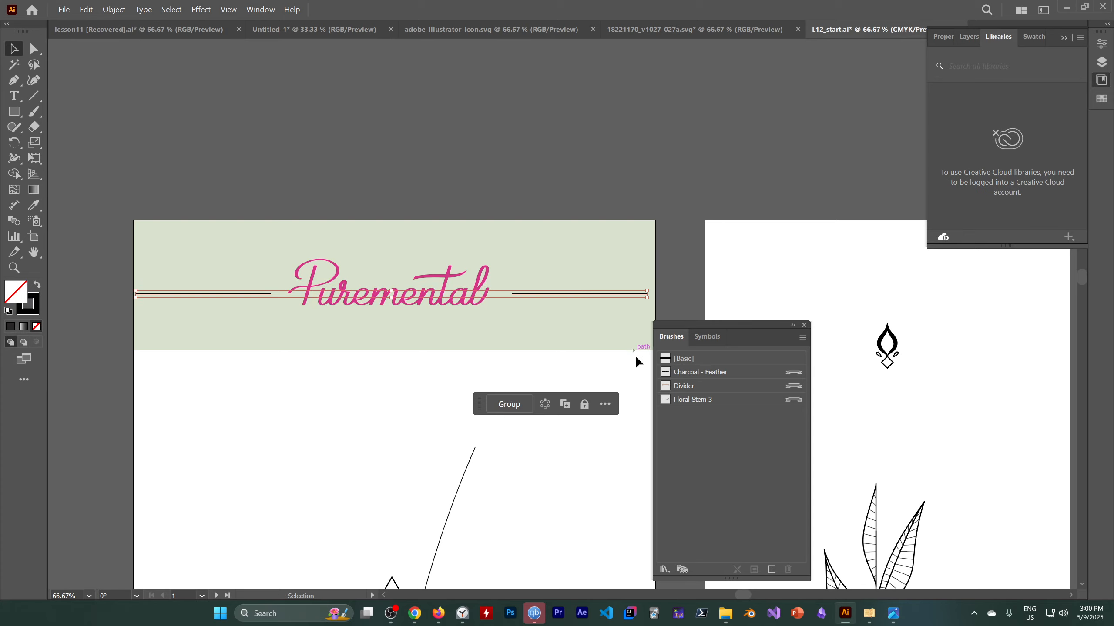
click(690, 401)
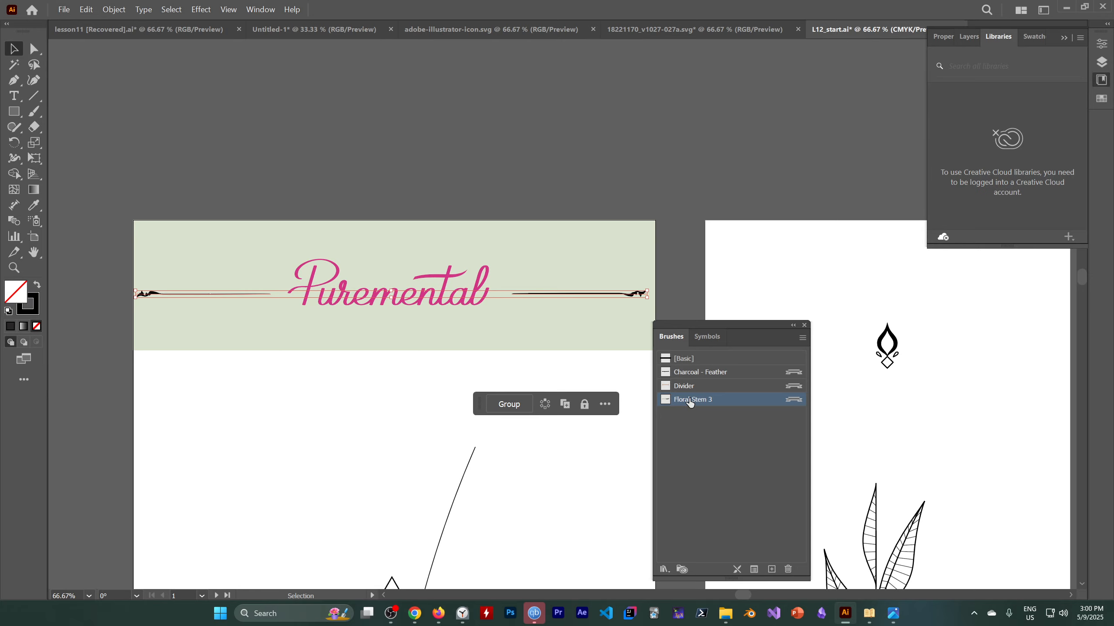
With only the line before the Puremental lettering selected, set the Floral Stem 3 brush's fixed width to 99% with preview on.
double_click(769, 399)
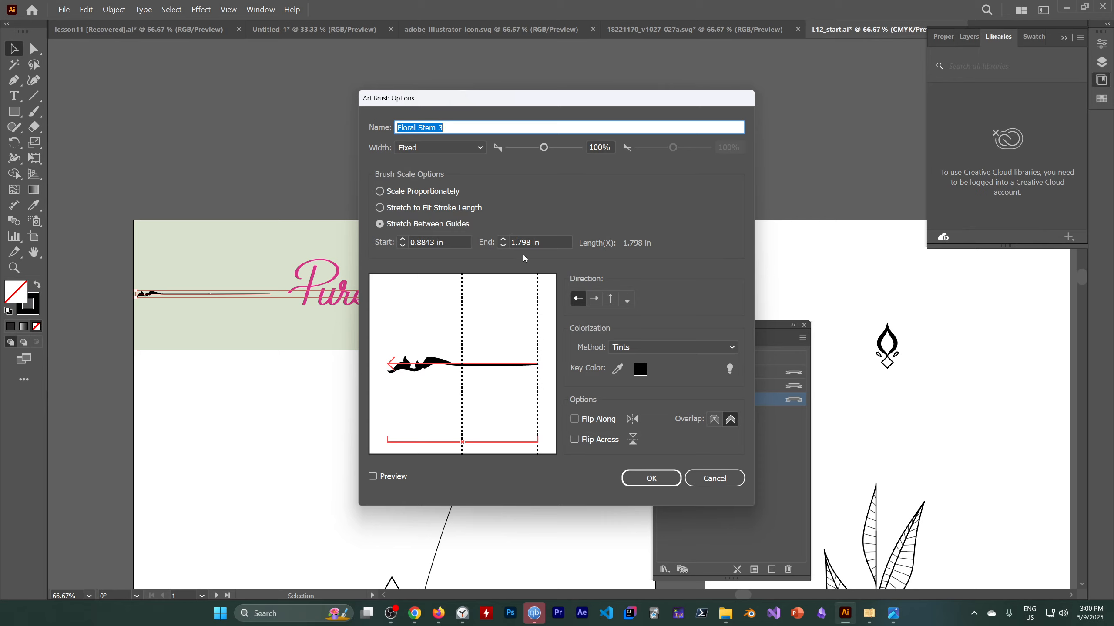
click(715, 478)
click(274, 300)
click(240, 294)
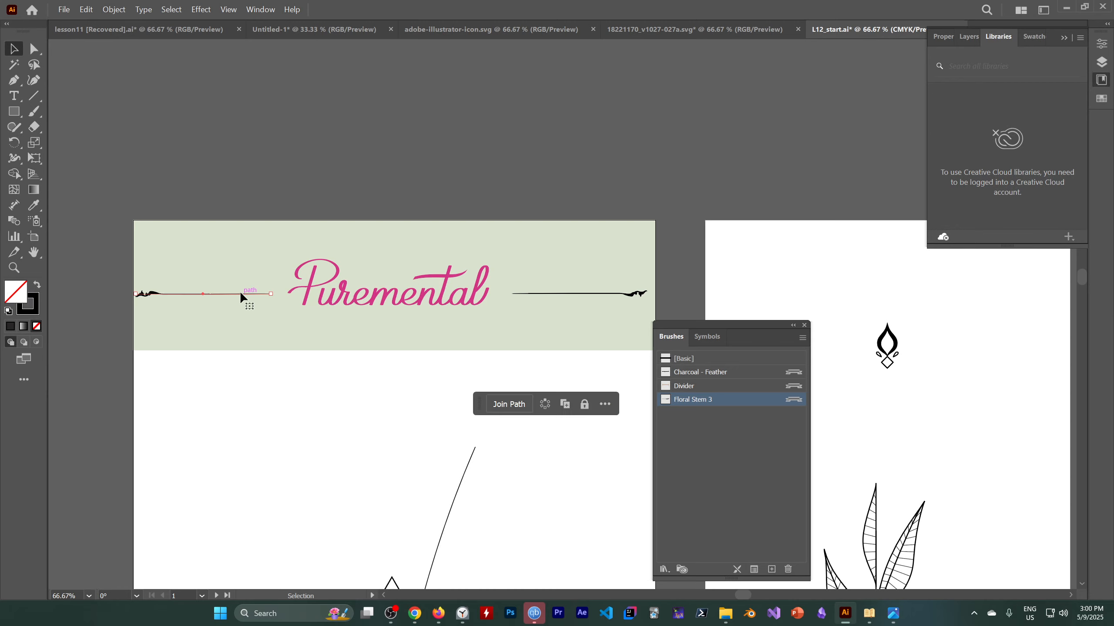
double_click(730, 400)
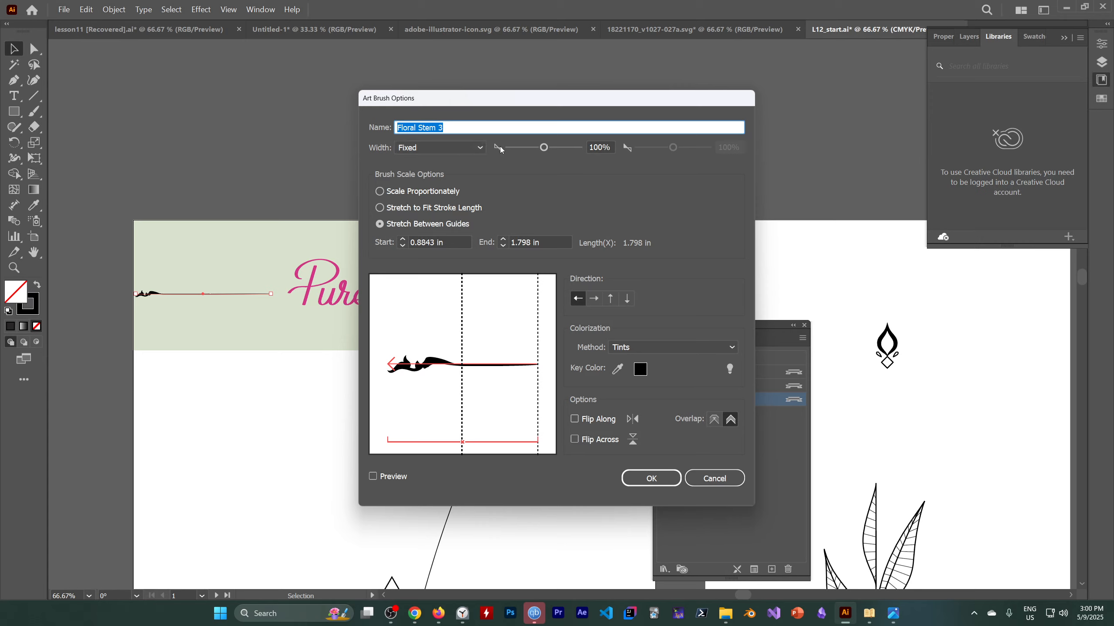
drag(544, 148, 551, 151)
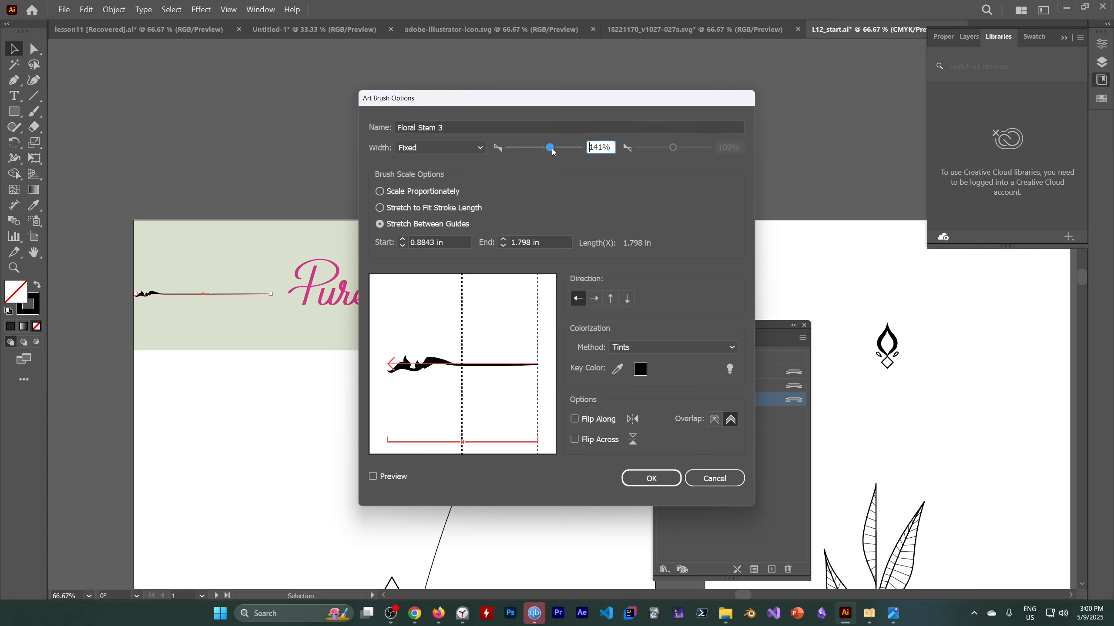
click(372, 477)
drag(551, 148, 544, 152)
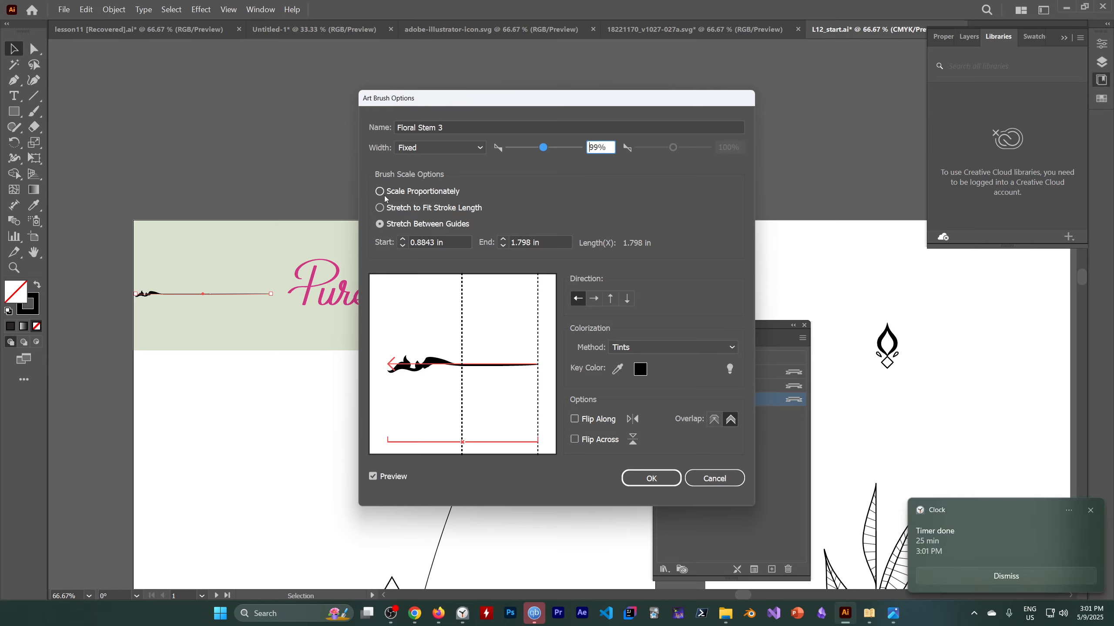
click(1006, 576)
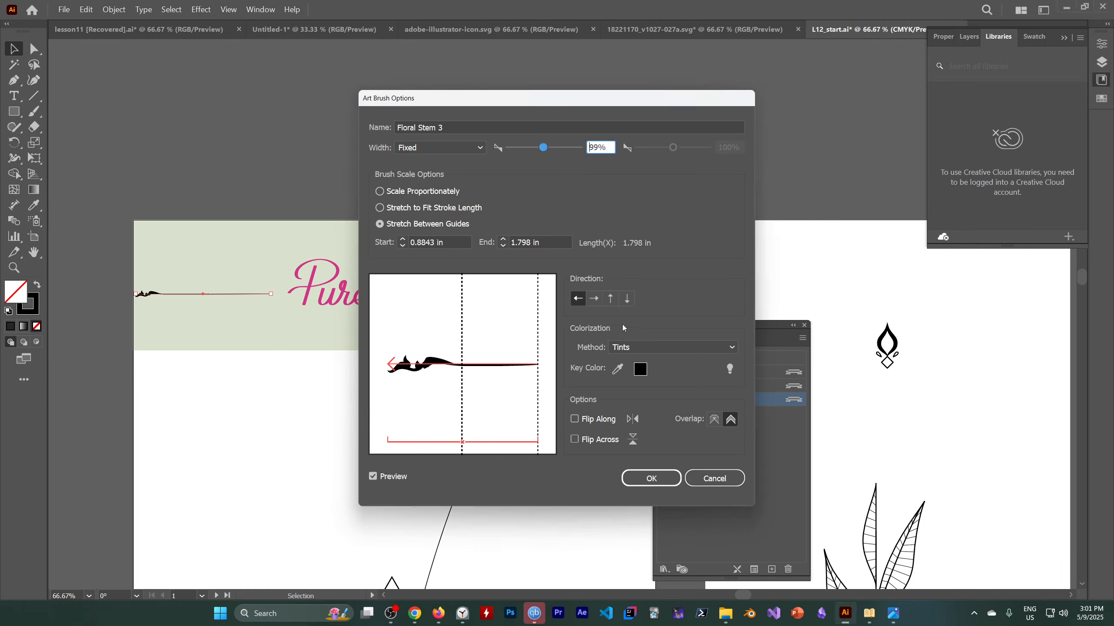
Try different stroke directions for the Floral Stem 3 brush and settle on right to left.
click(594, 299)
click(628, 300)
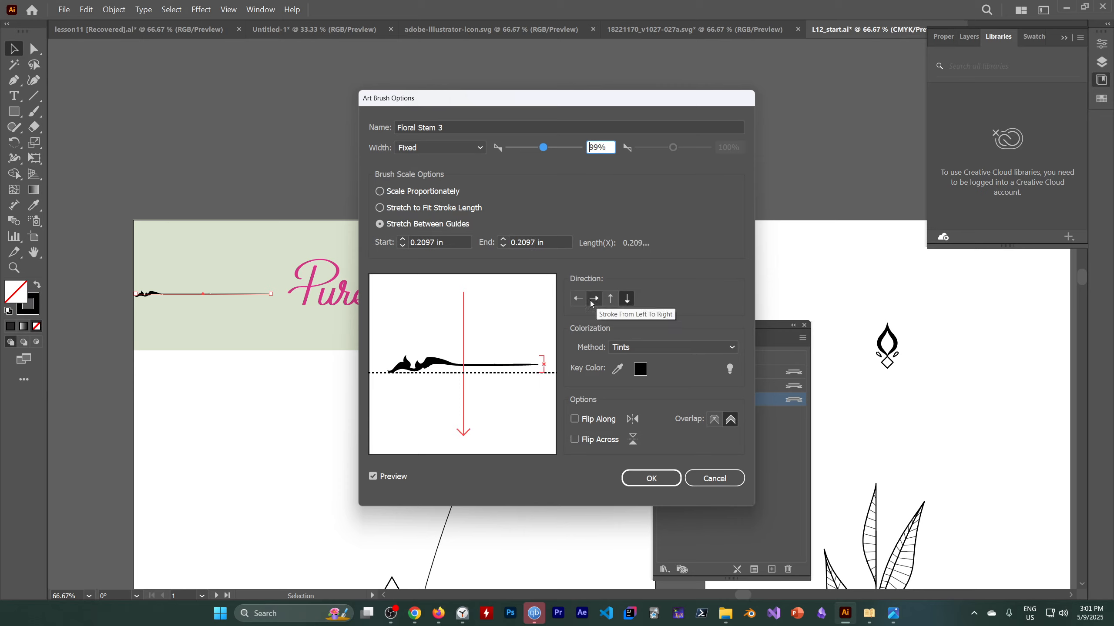
click(579, 300)
click(594, 300)
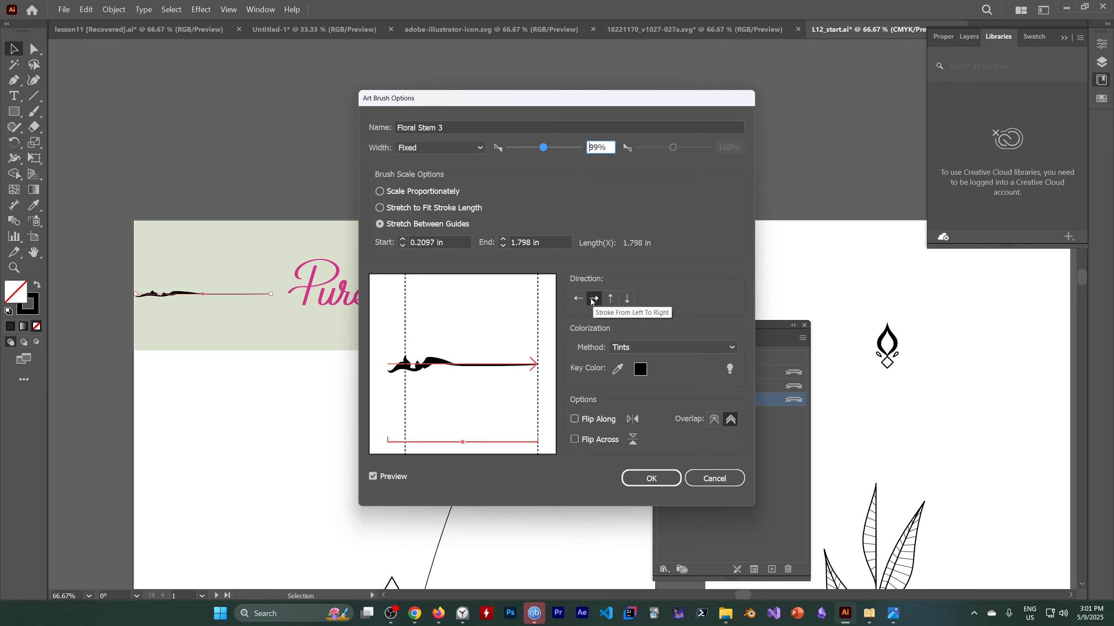
click(579, 300)
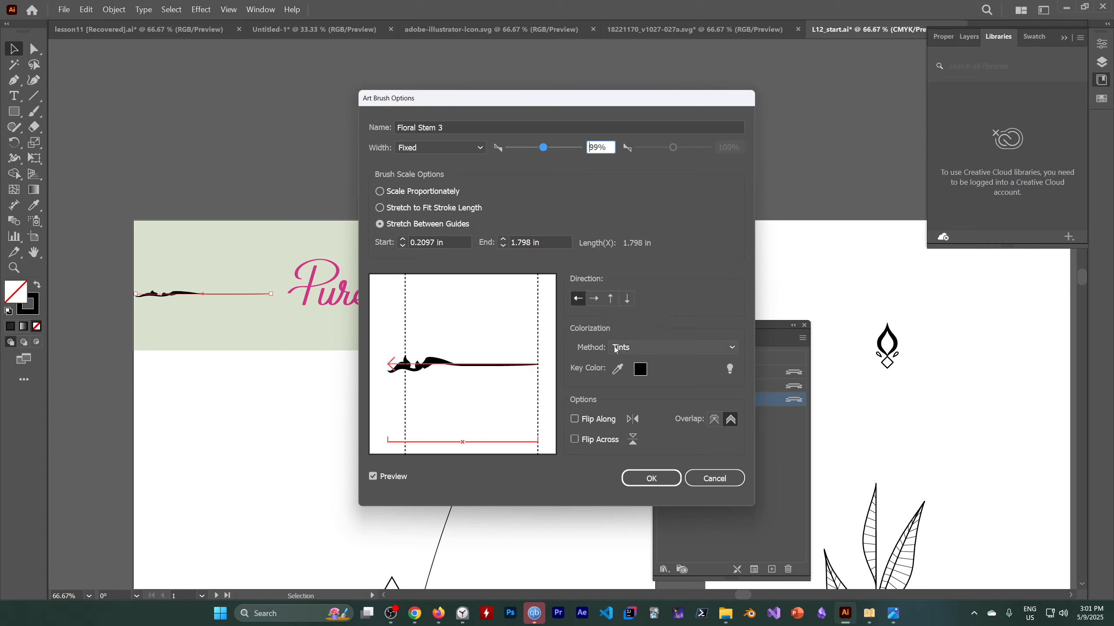
Flip the Floral Stem 3 brush along its length and apply the brush changes to the existing strokes.
click(574, 420)
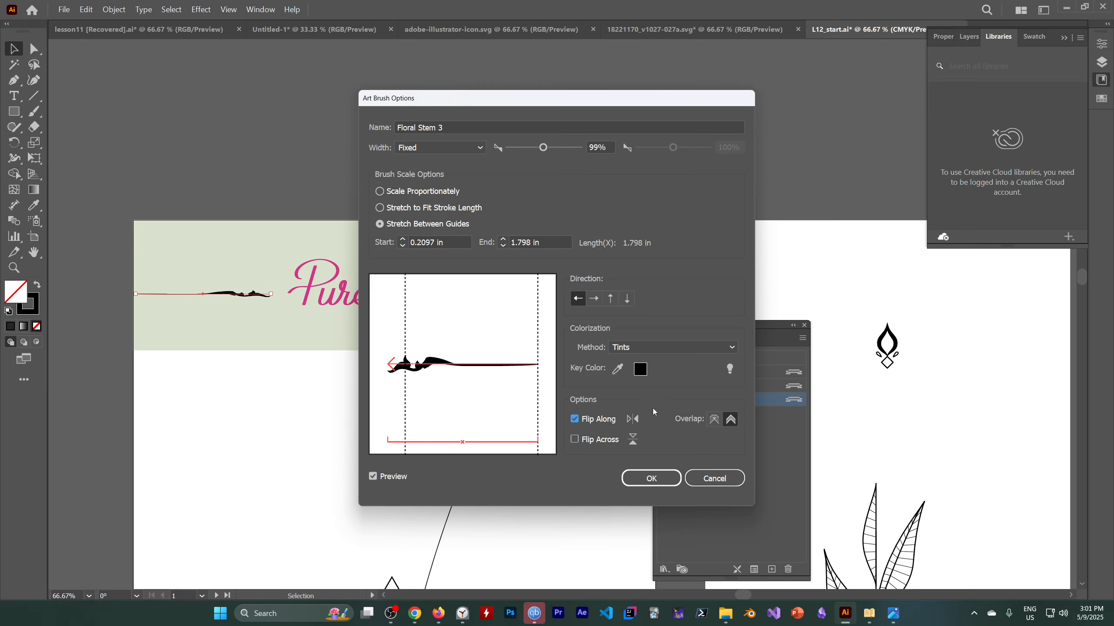
click(648, 475)
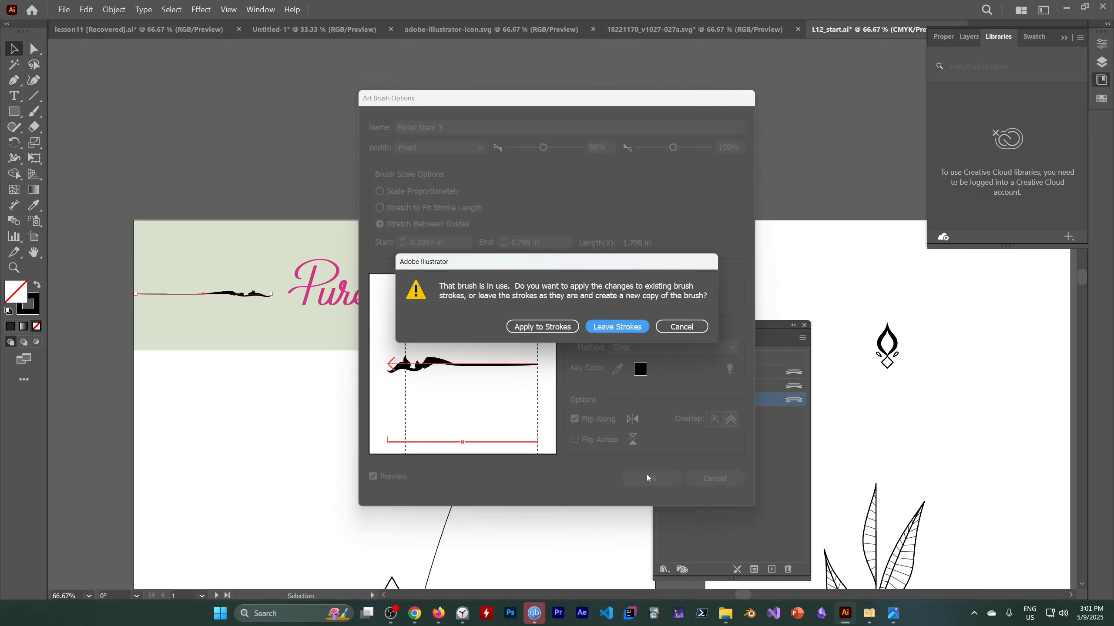
click(542, 326)
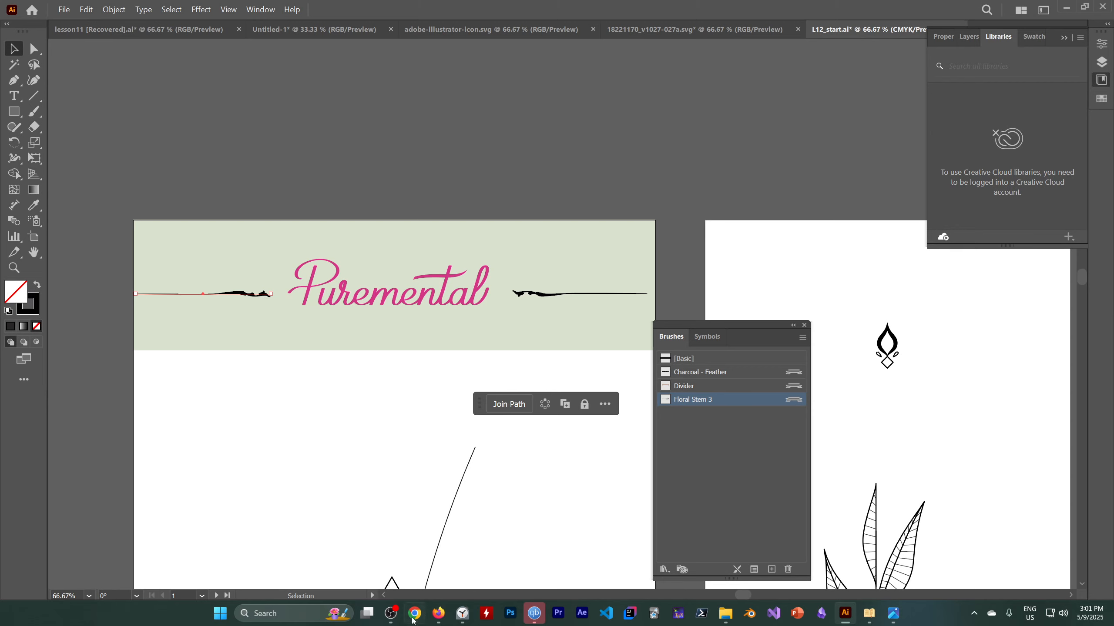
click(390, 613)
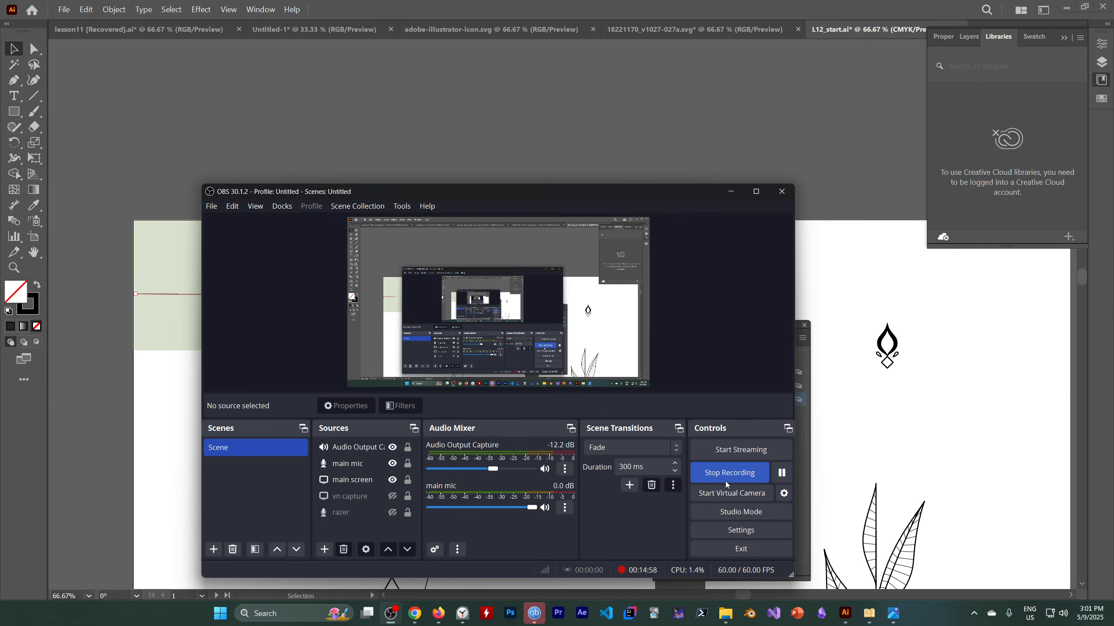
click(781, 472)
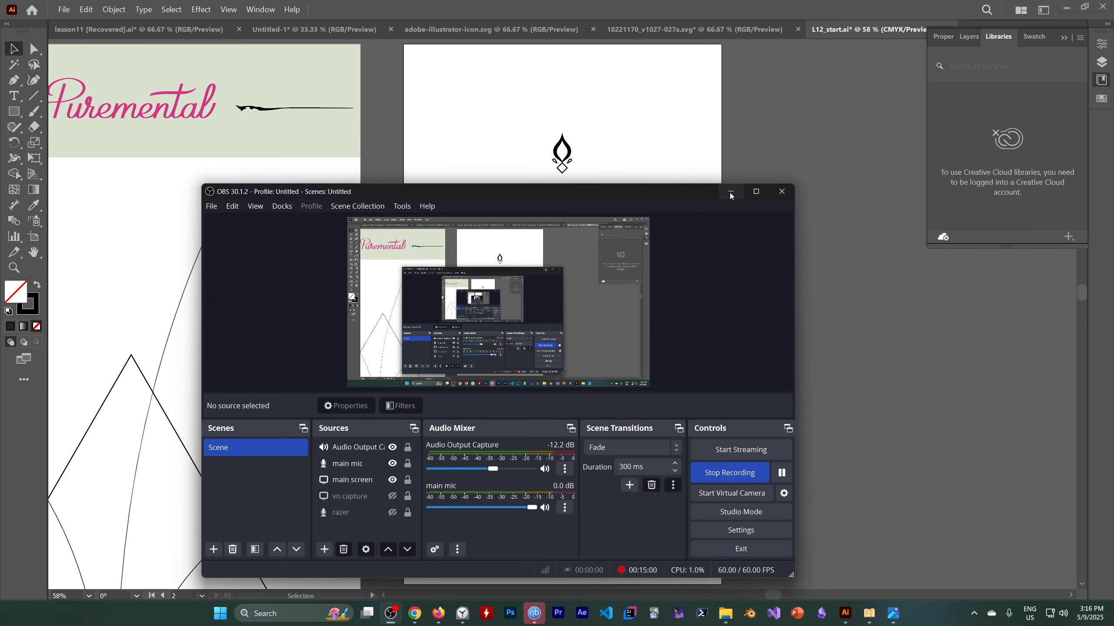
click(731, 194)
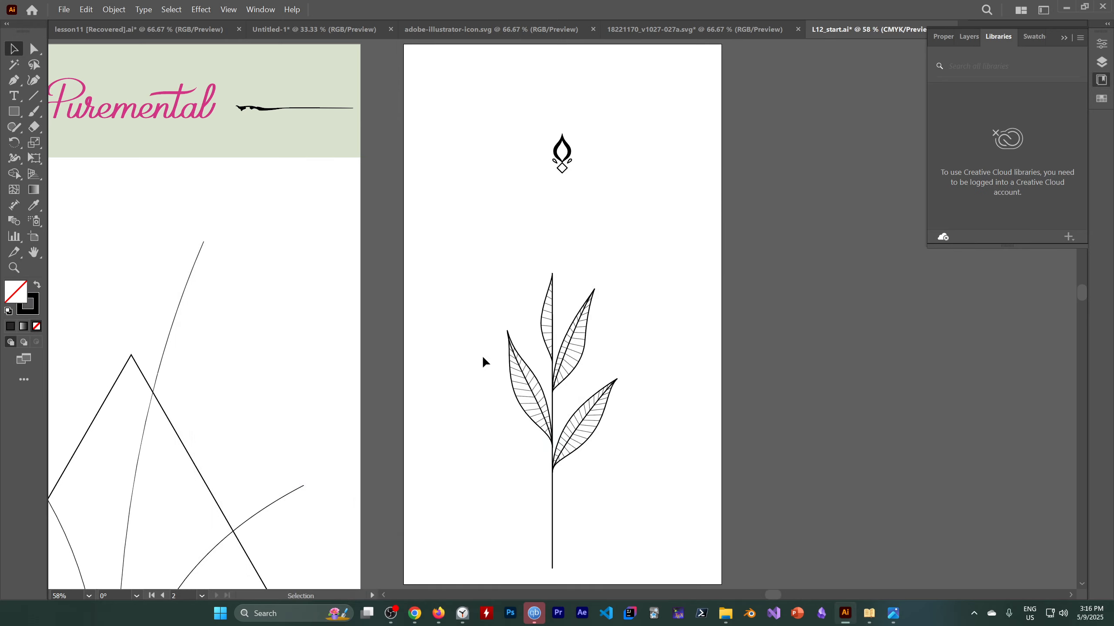
Switch to the Adobe Illustrator Classroom in a Book e-book, read the Creating an Art brush instructions, and return to the L12_start.ai document.
click(869, 614)
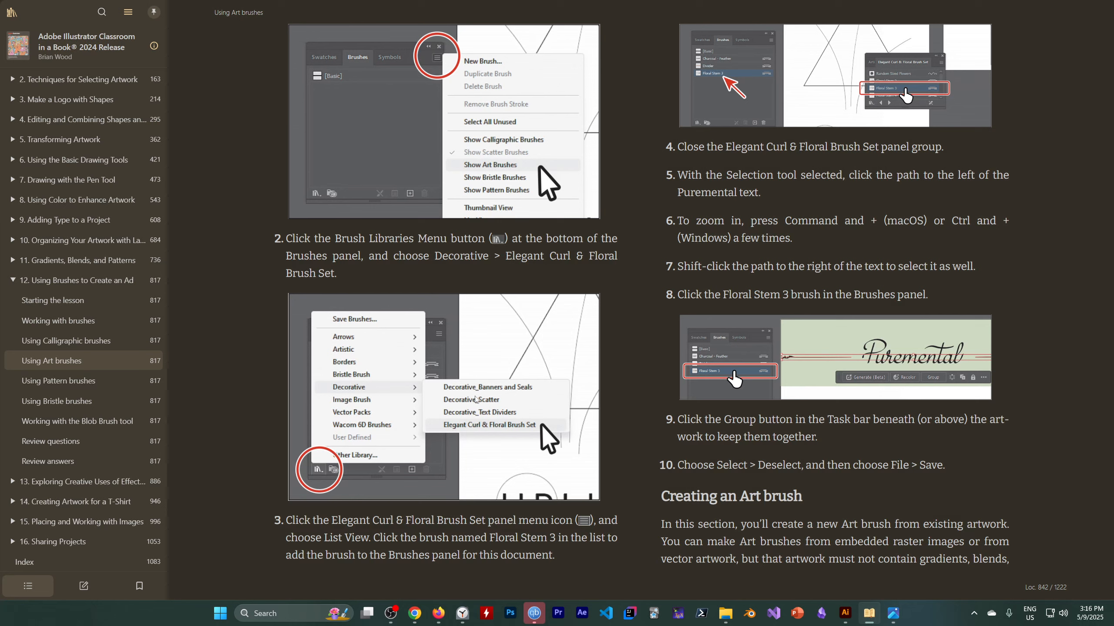
scroll(788, 483, down, 1)
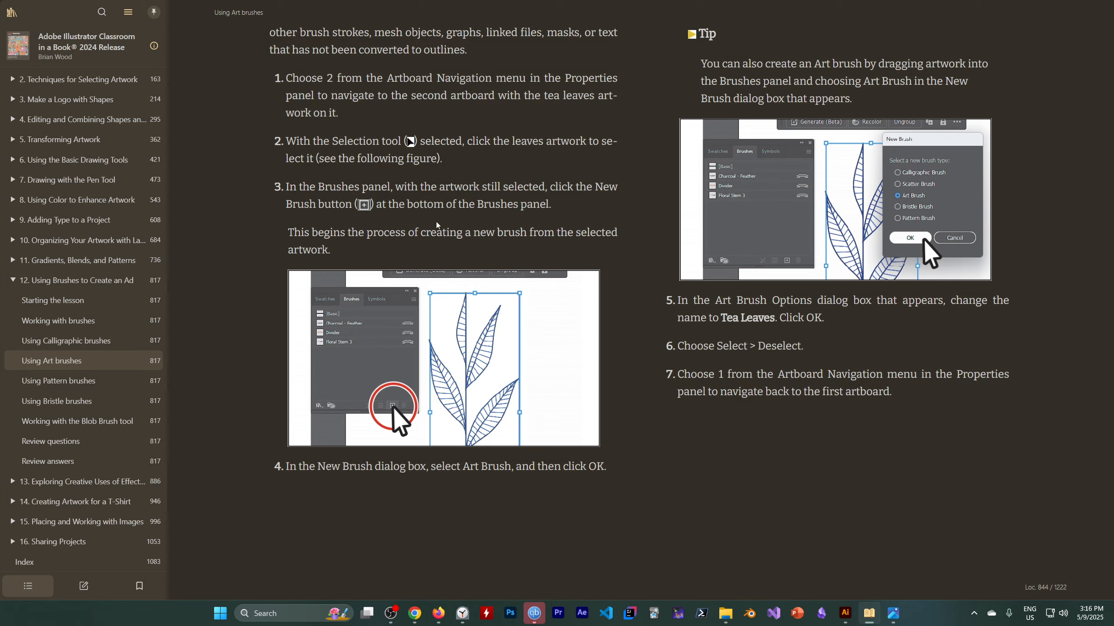
key(alt+Tab)
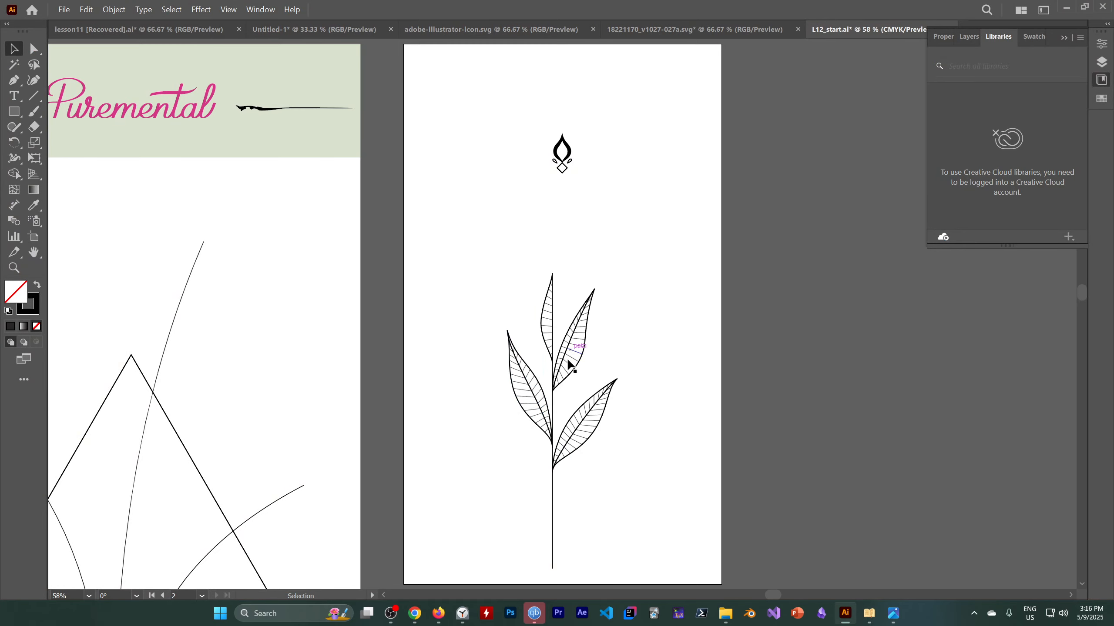
Select the grouped leaves artwork on the second artboard.
click(563, 455)
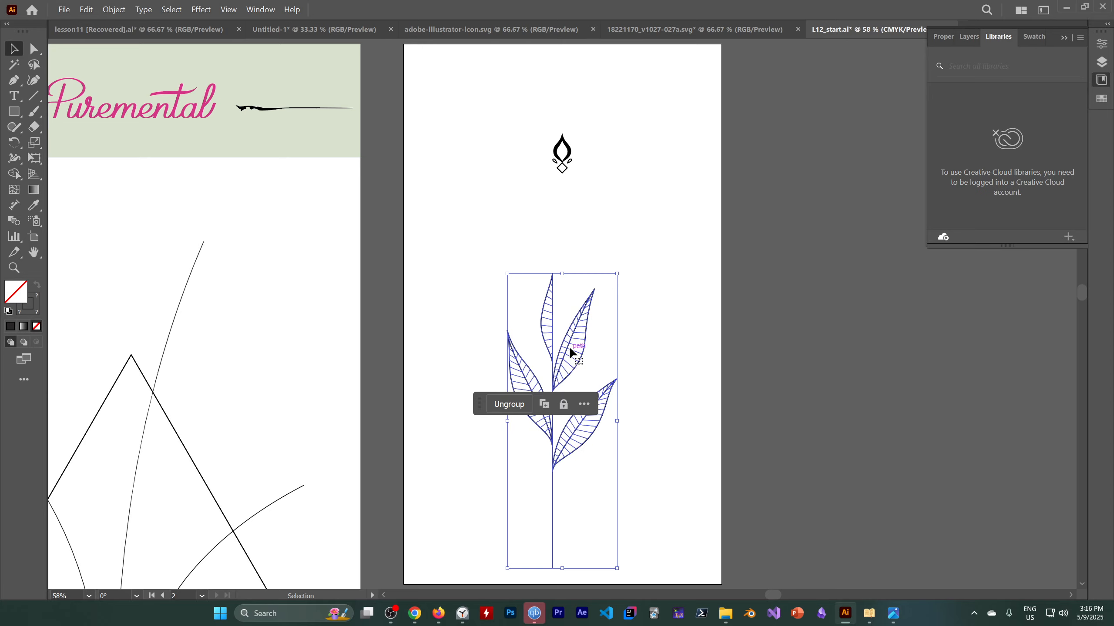
alt+scroll(593, 335, up, 5)
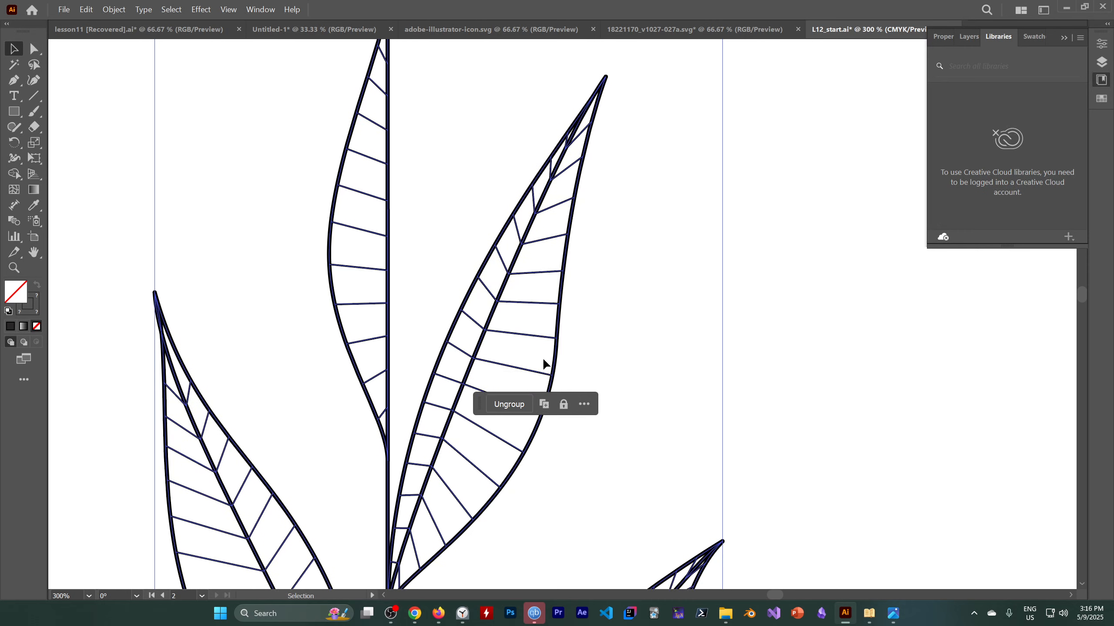
alt+scroll(543, 363, down, 3)
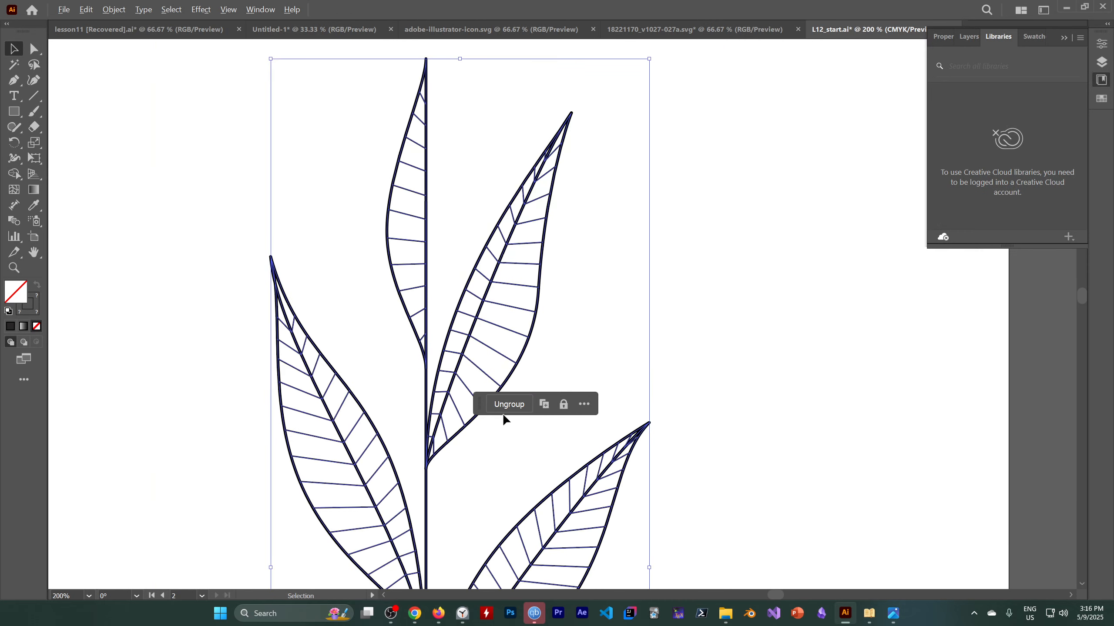
alt+scroll(586, 369, down, 3)
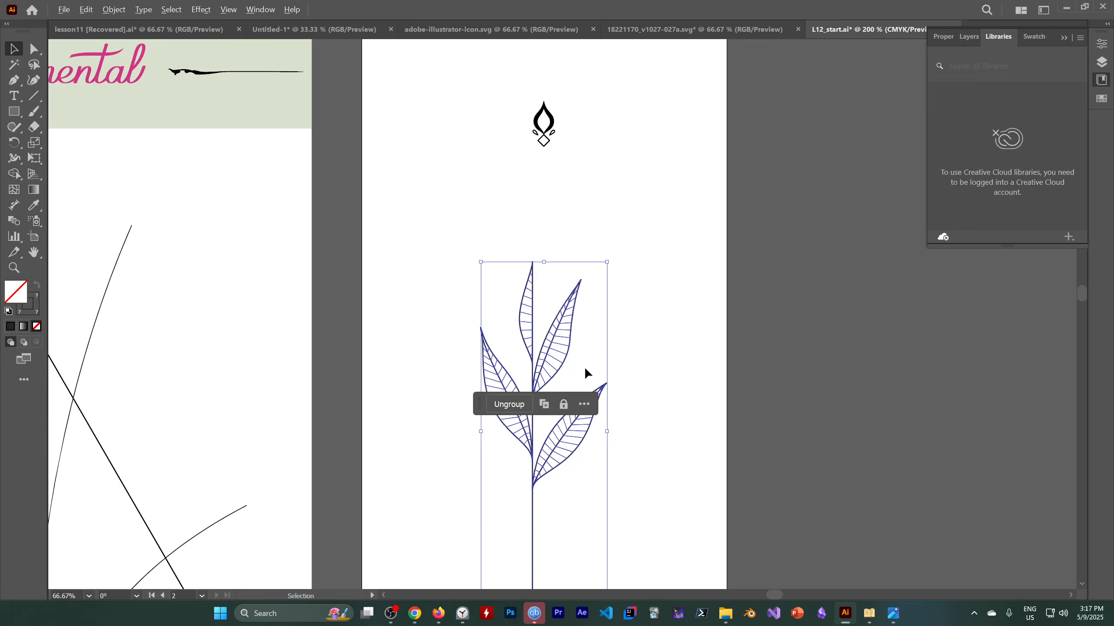
alt+scroll(583, 367, up, 2)
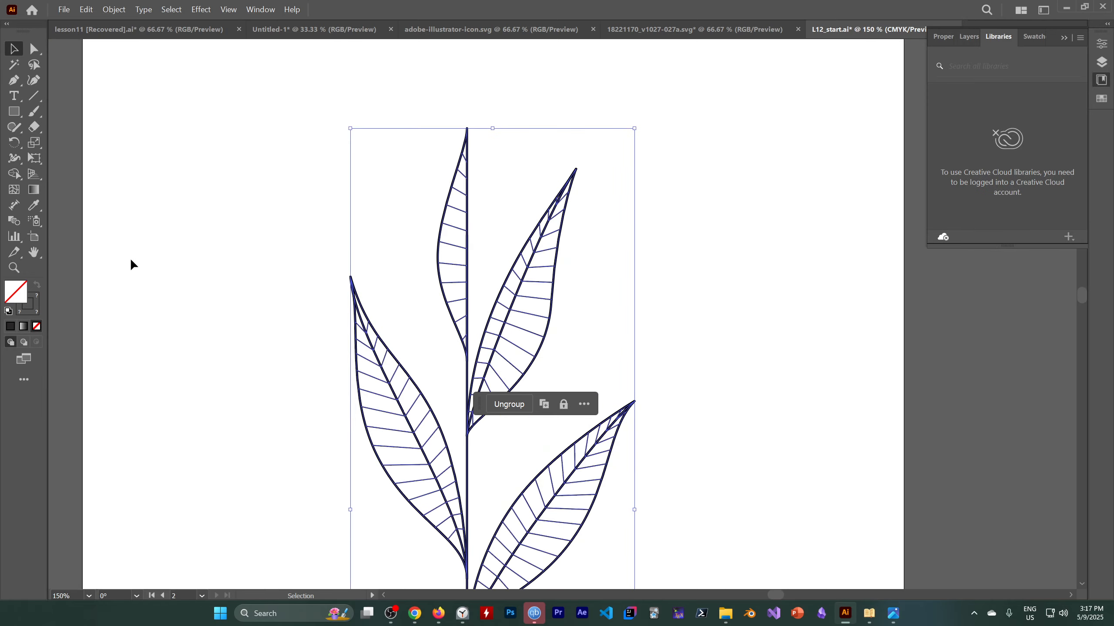
click(673, 217)
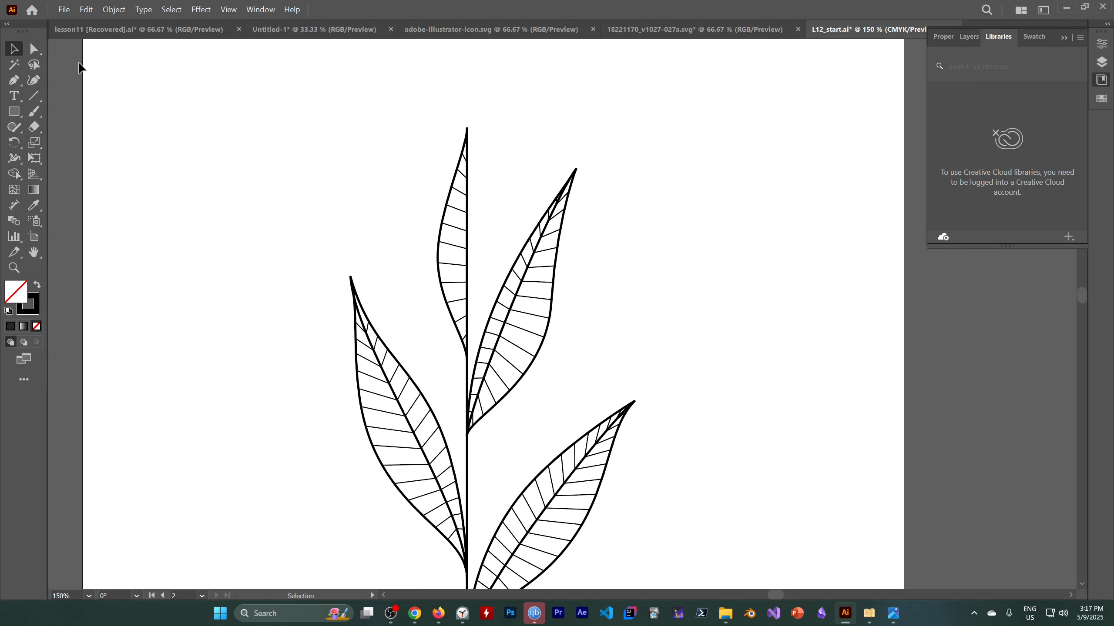
click(503, 333)
scroll(498, 302, down, 3)
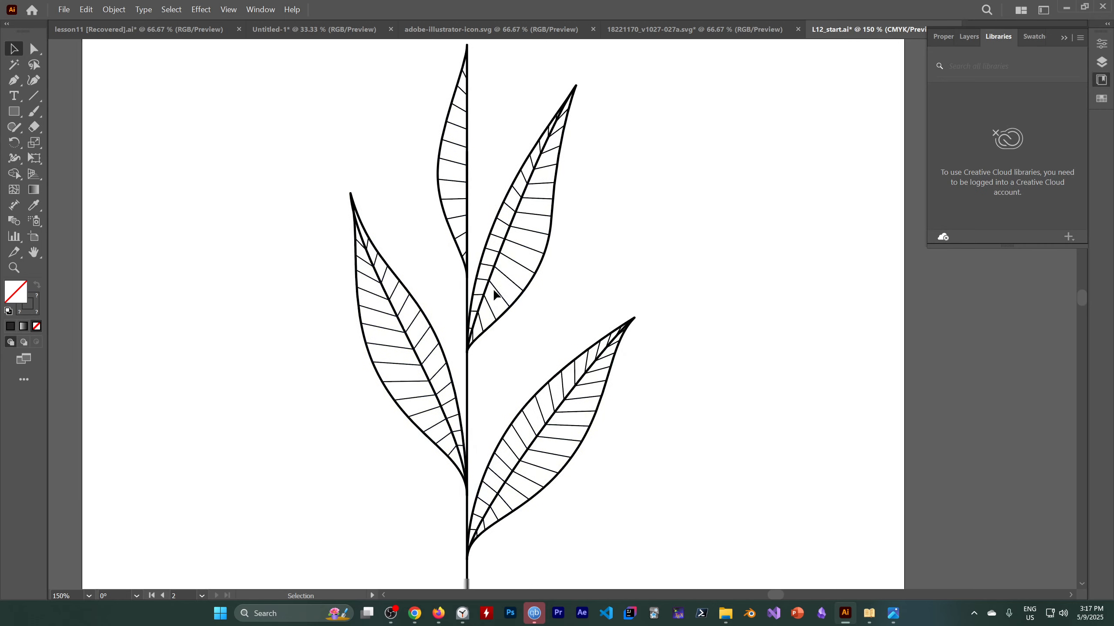
alt+scroll(490, 305, down, 4)
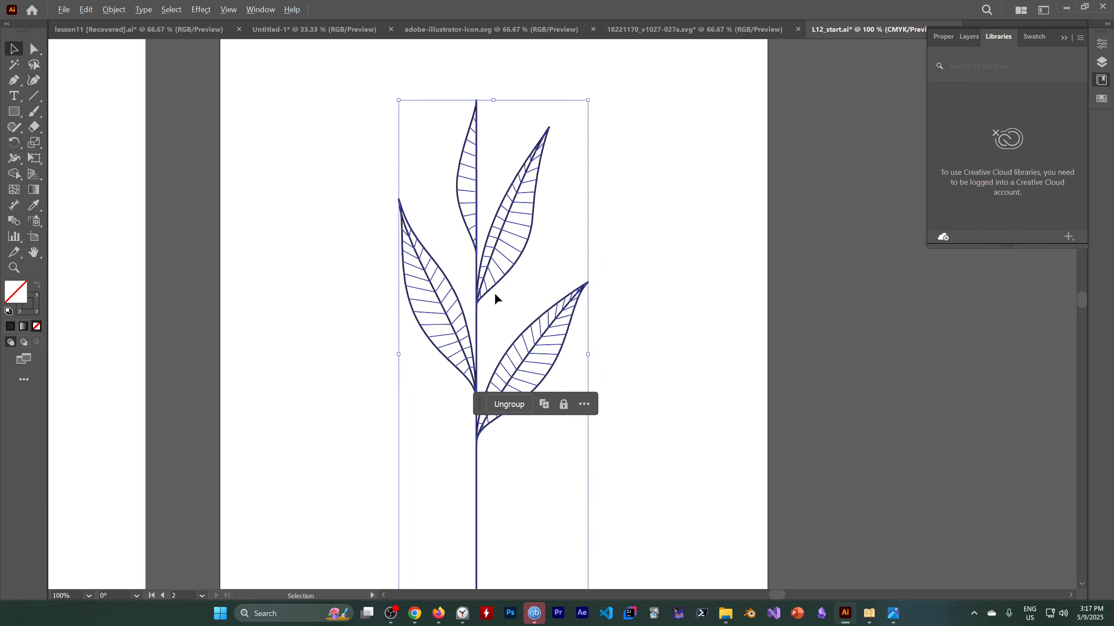
alt+scroll(495, 296, up, 2)
alt+scroll(495, 293, down, 1)
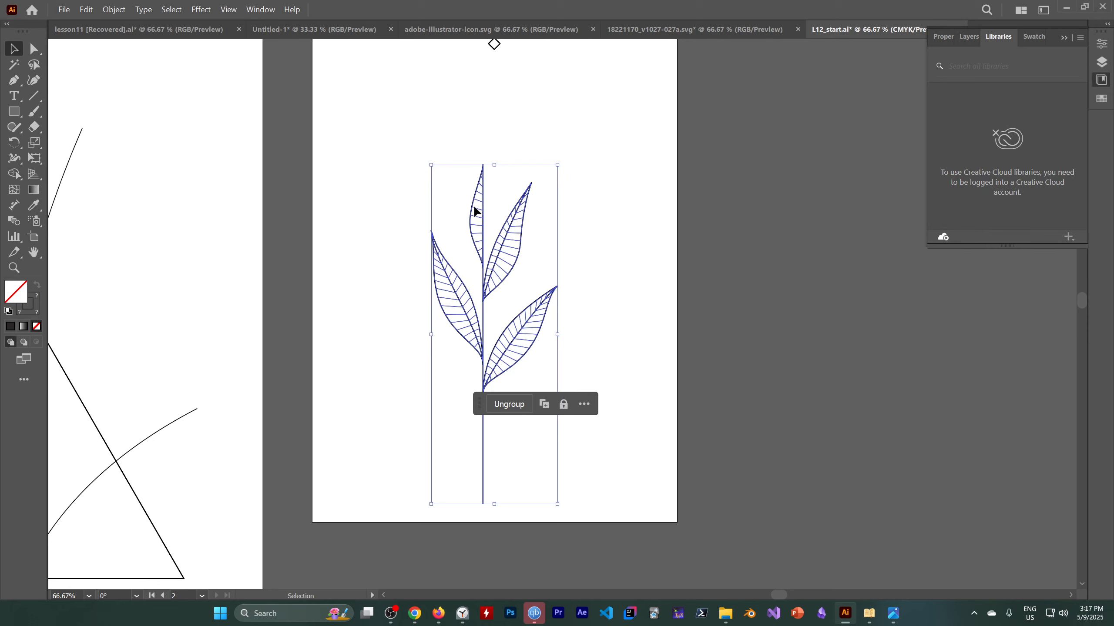
Create a new art brush named "tea leaves" from the selected leaves artwork, keeping the default brush options.
click(255, 16)
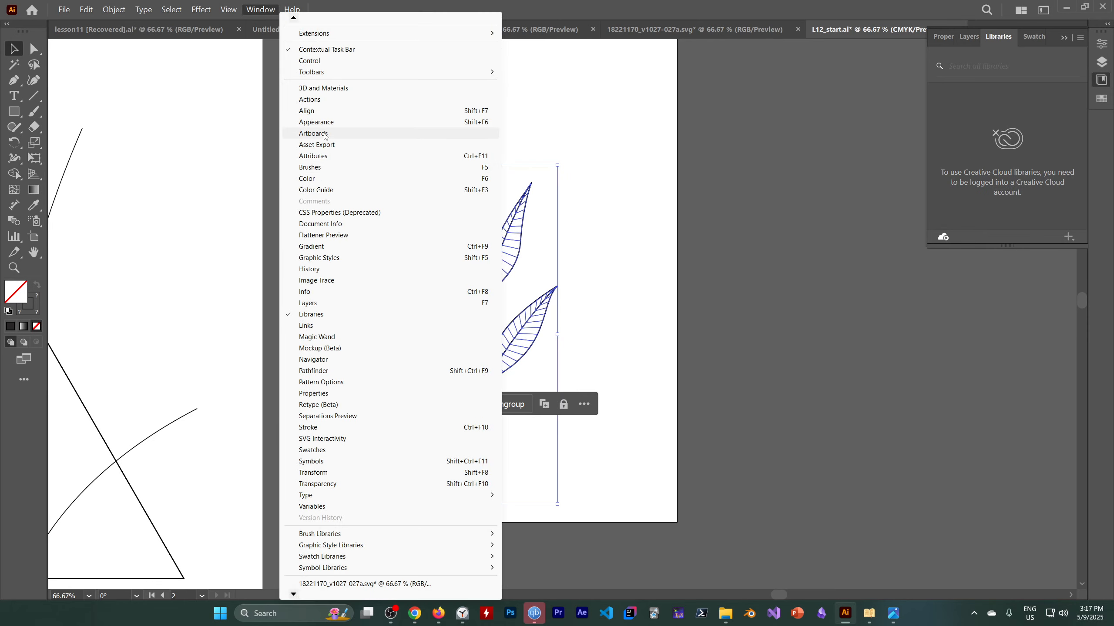
click(324, 167)
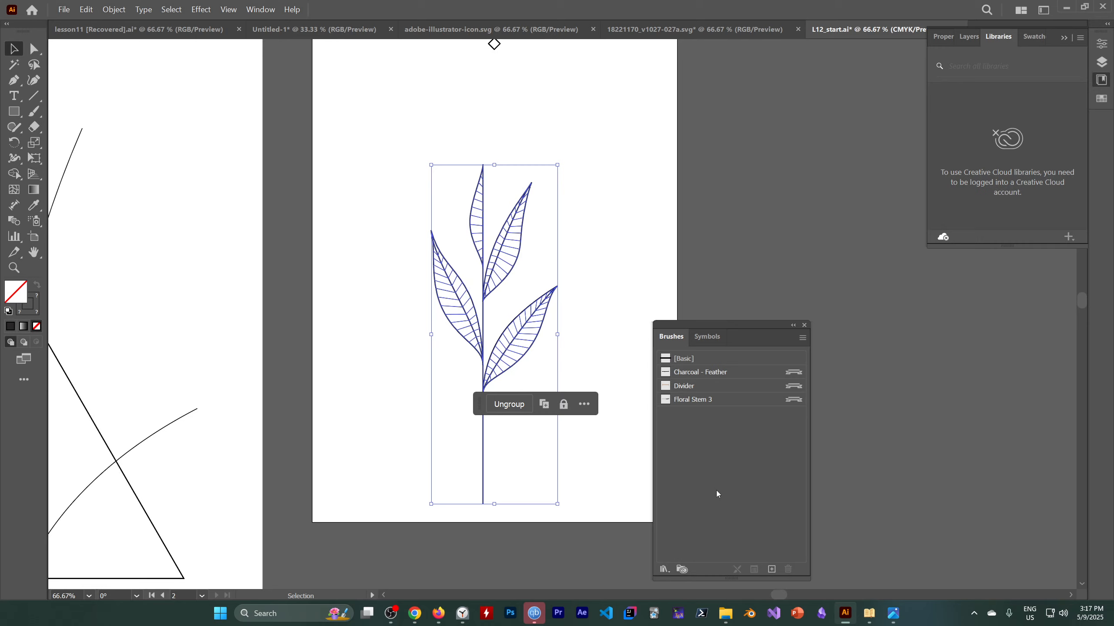
click(772, 570)
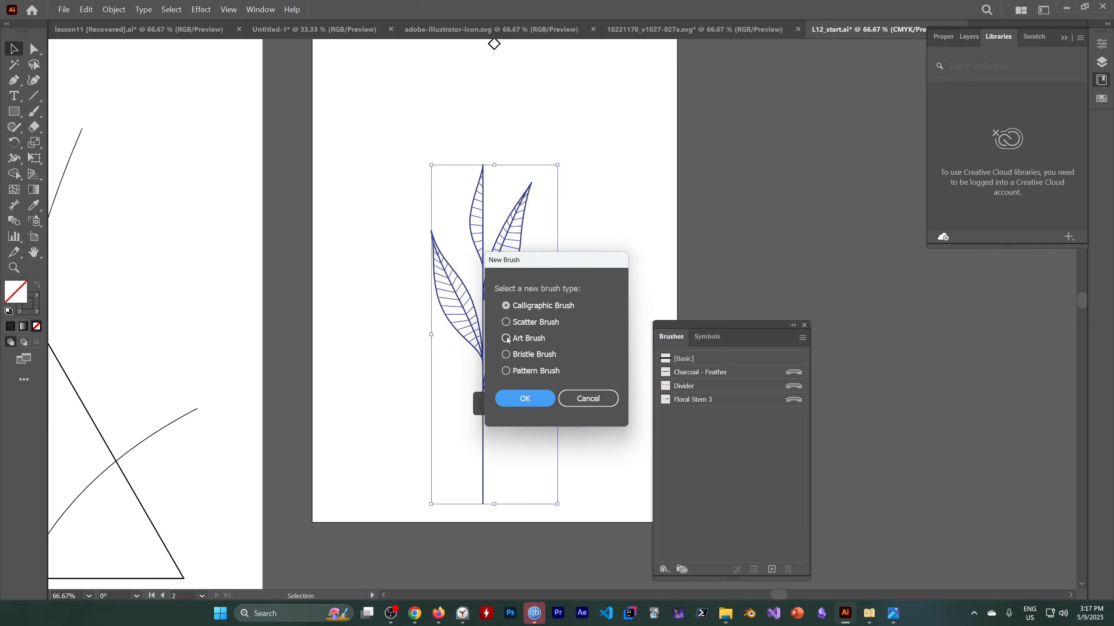
click(506, 339)
click(526, 399)
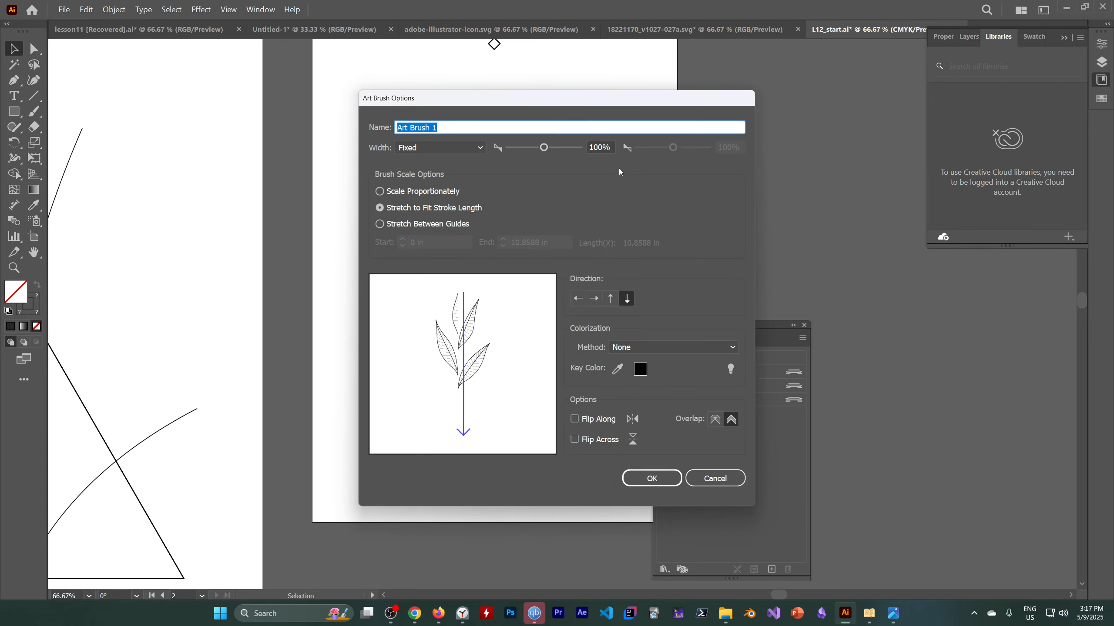
text(tea leaves)
click(391, 614)
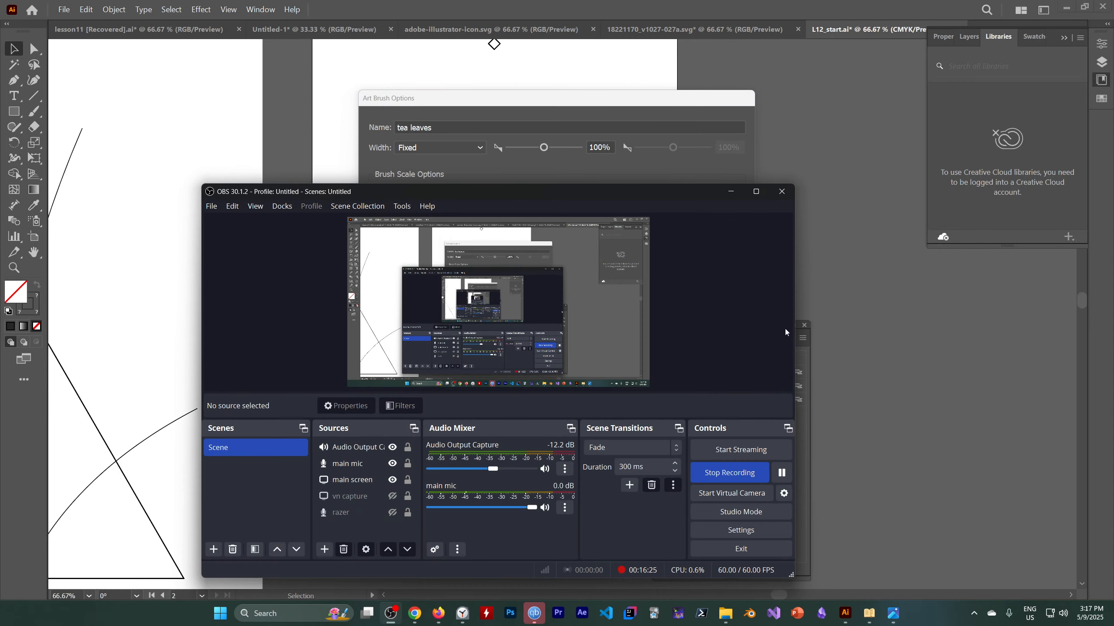
click(725, 196)
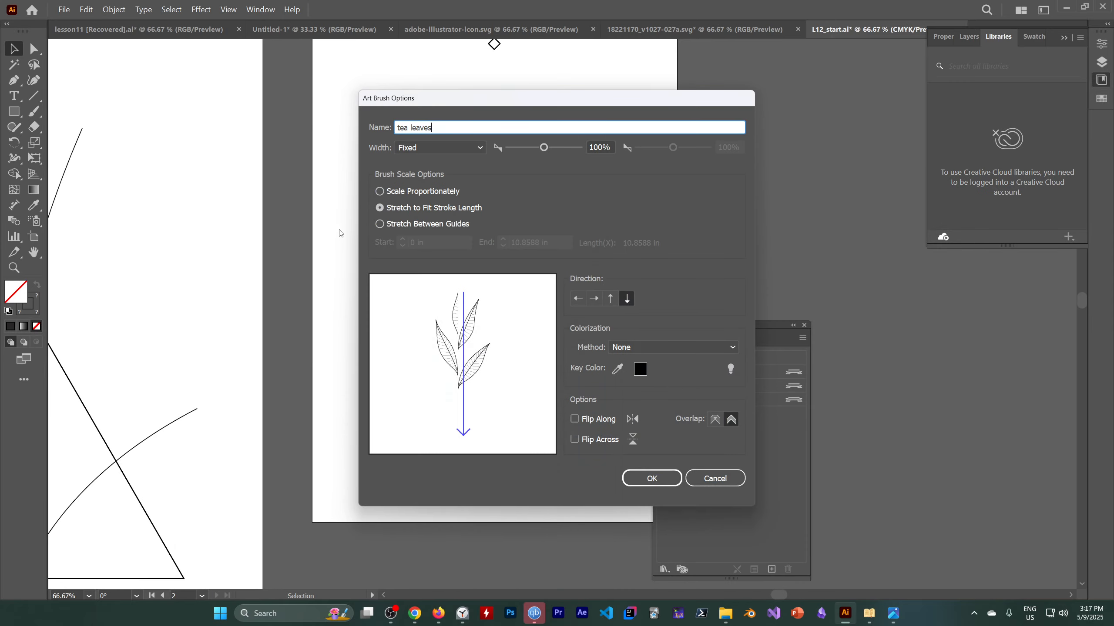
click(659, 482)
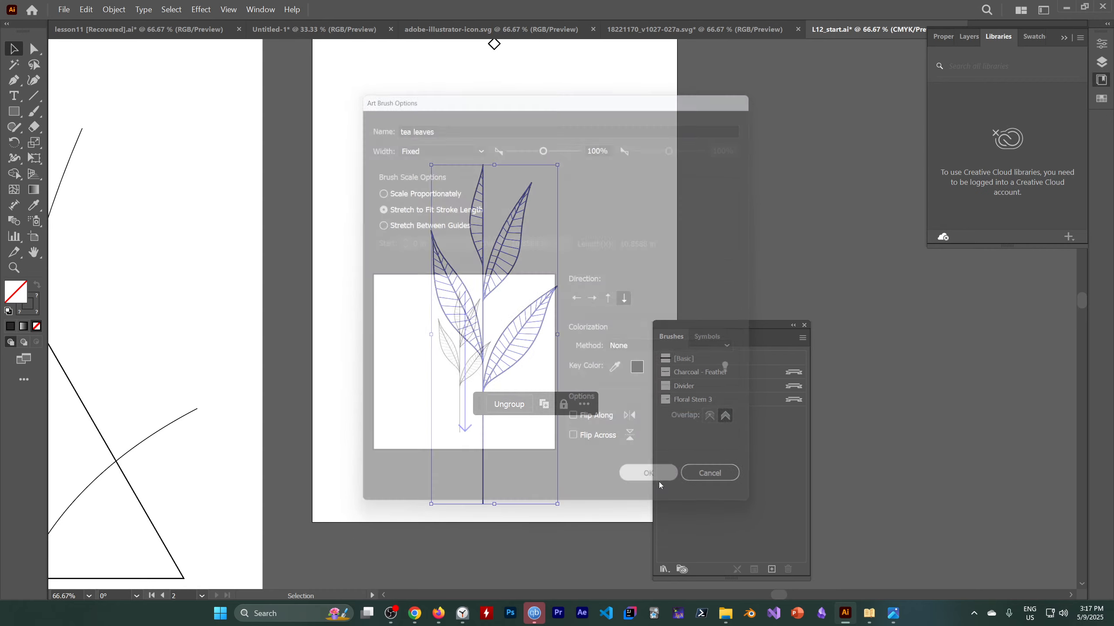
click(804, 325)
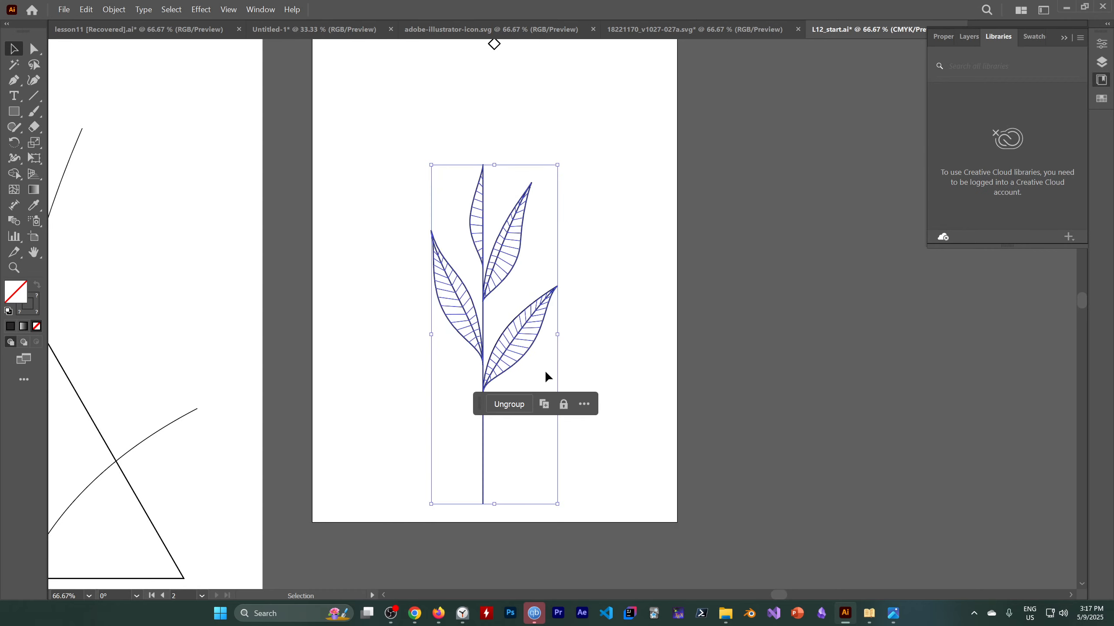
Apply the tea leaves brush to the three curved lines crossing the triangle on the first artboard.
click(163, 595)
alt+scroll(564, 272, up, 3)
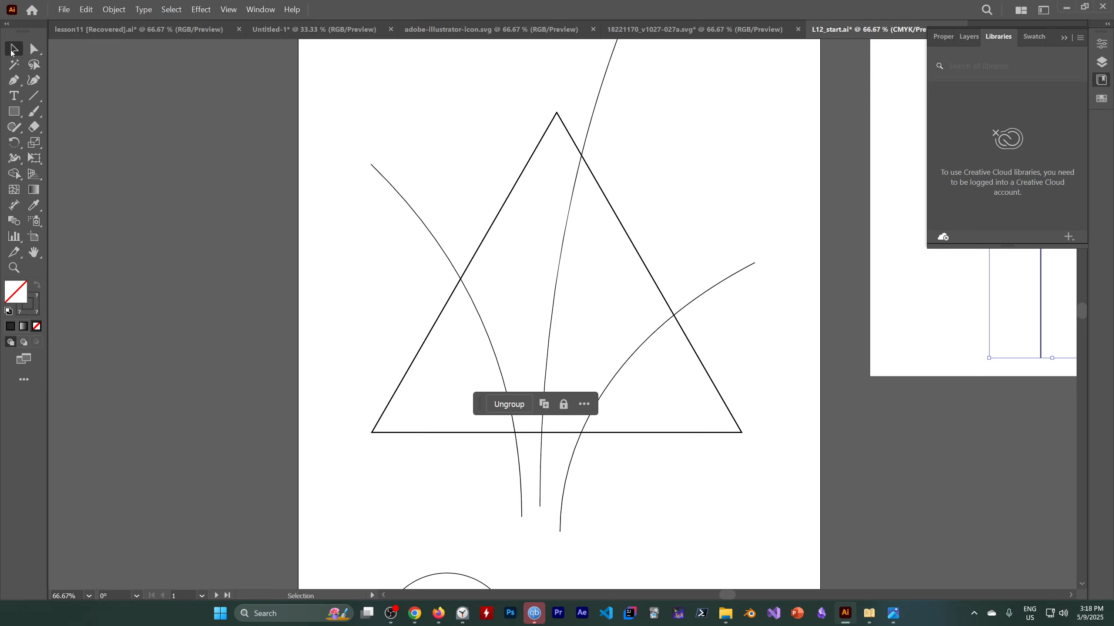
click(434, 242)
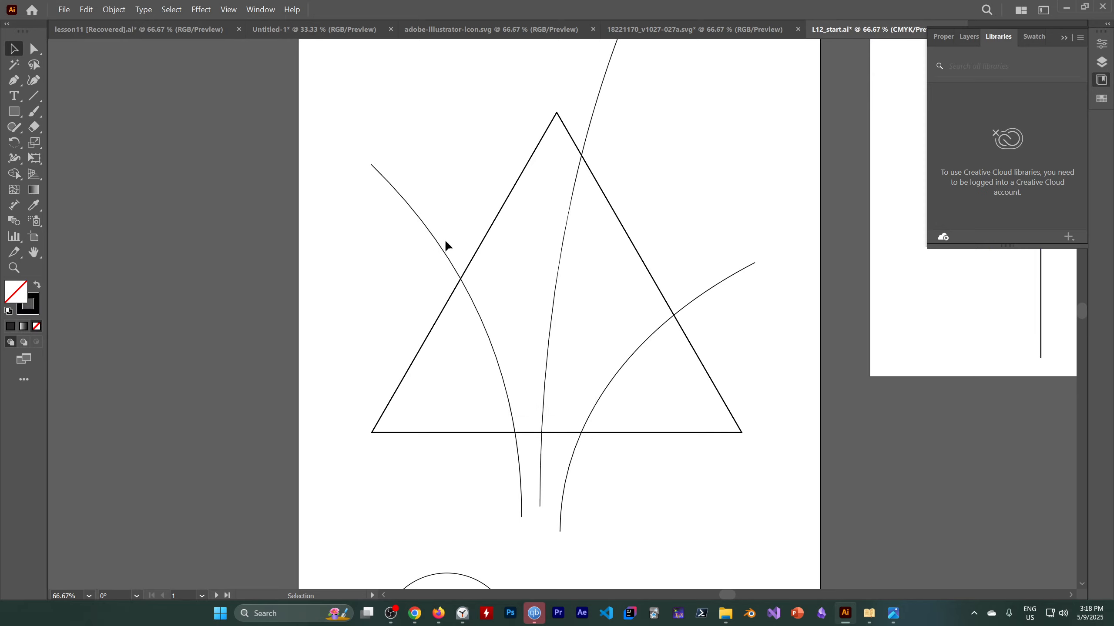
click(441, 242)
shift+click(566, 254)
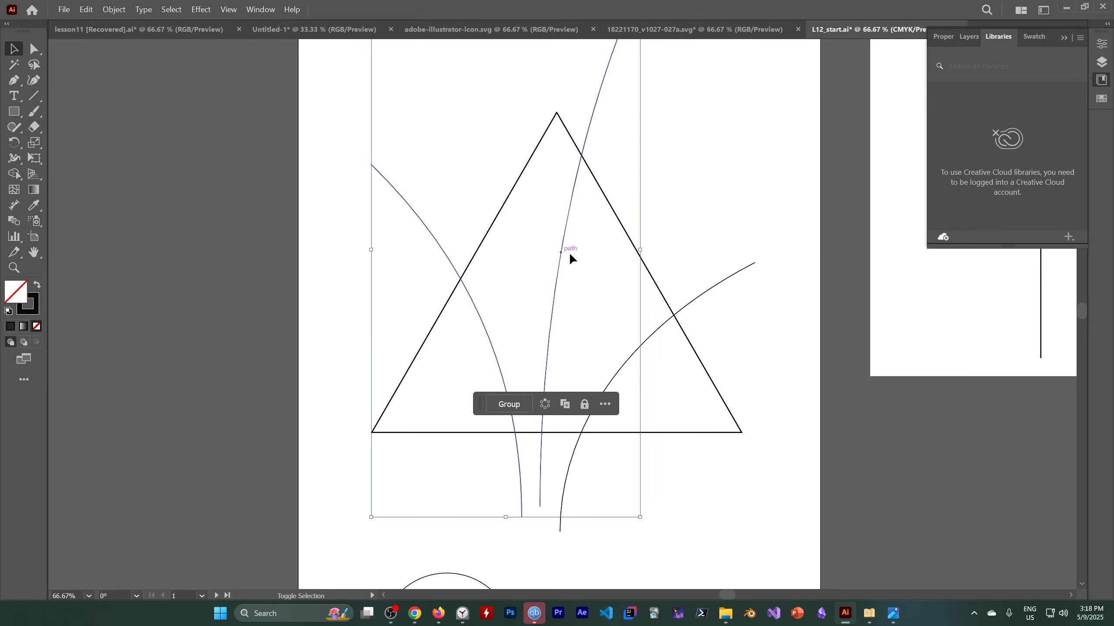
shift+click(699, 298)
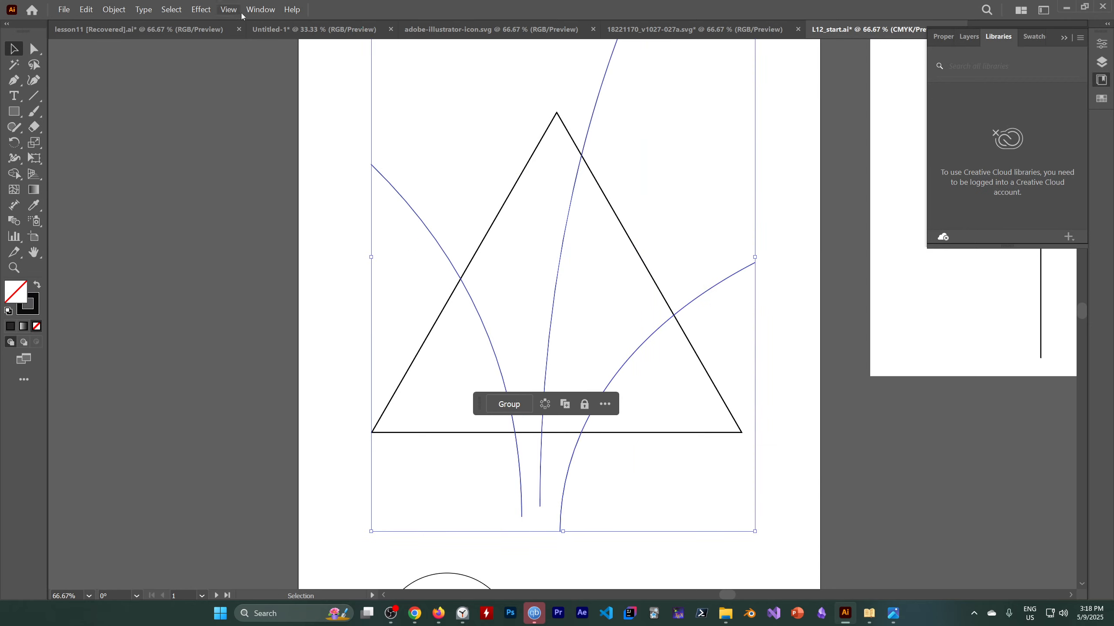
click(260, 9)
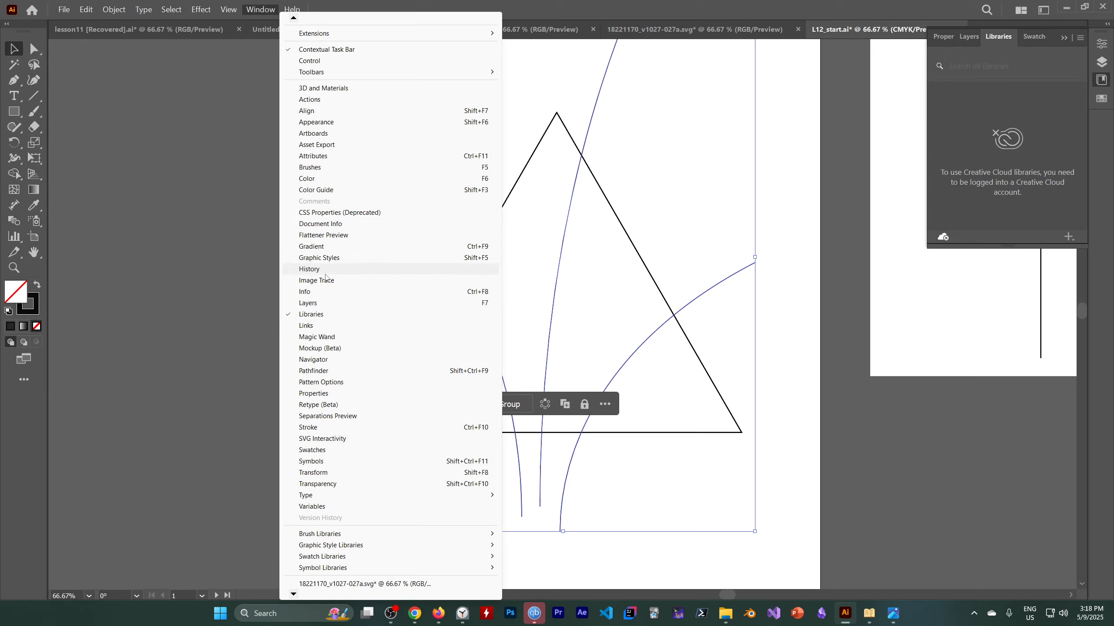
click(310, 167)
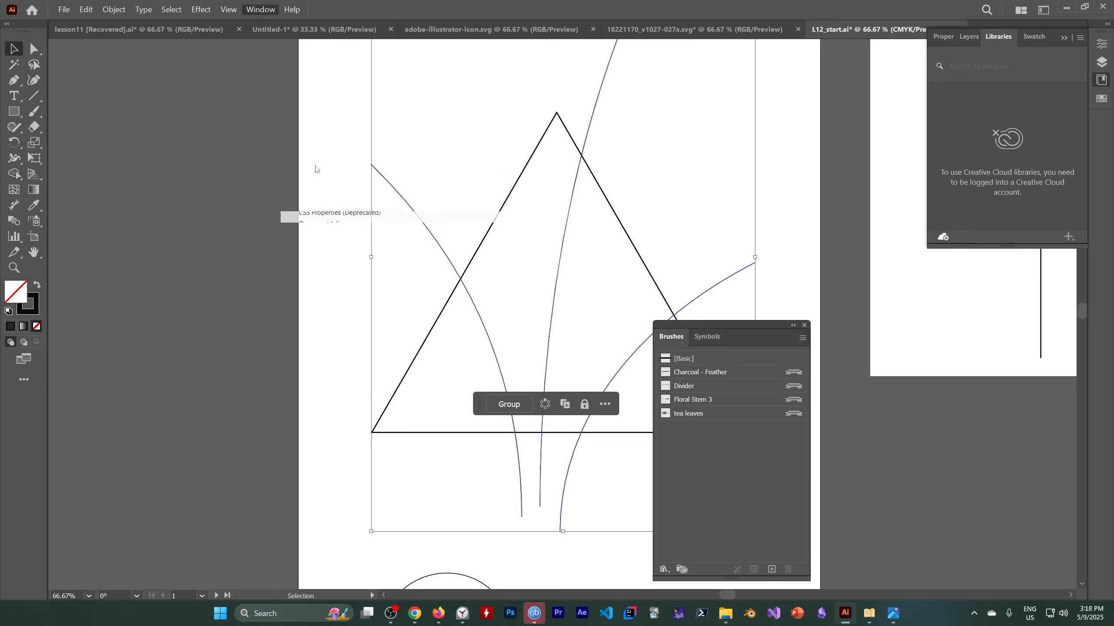
click(710, 415)
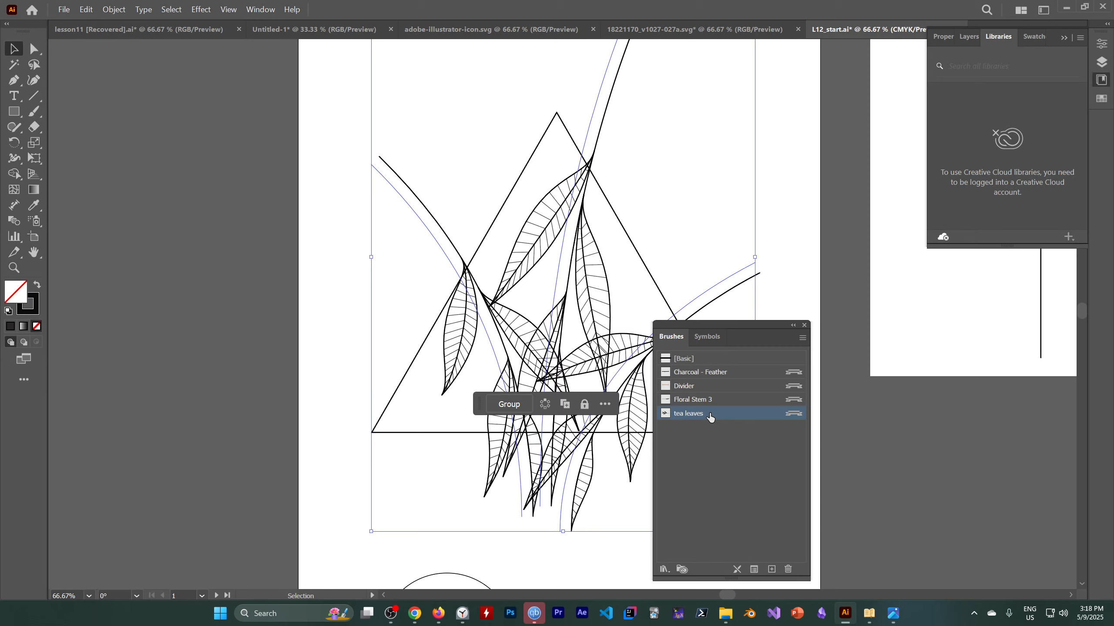
click(879, 435)
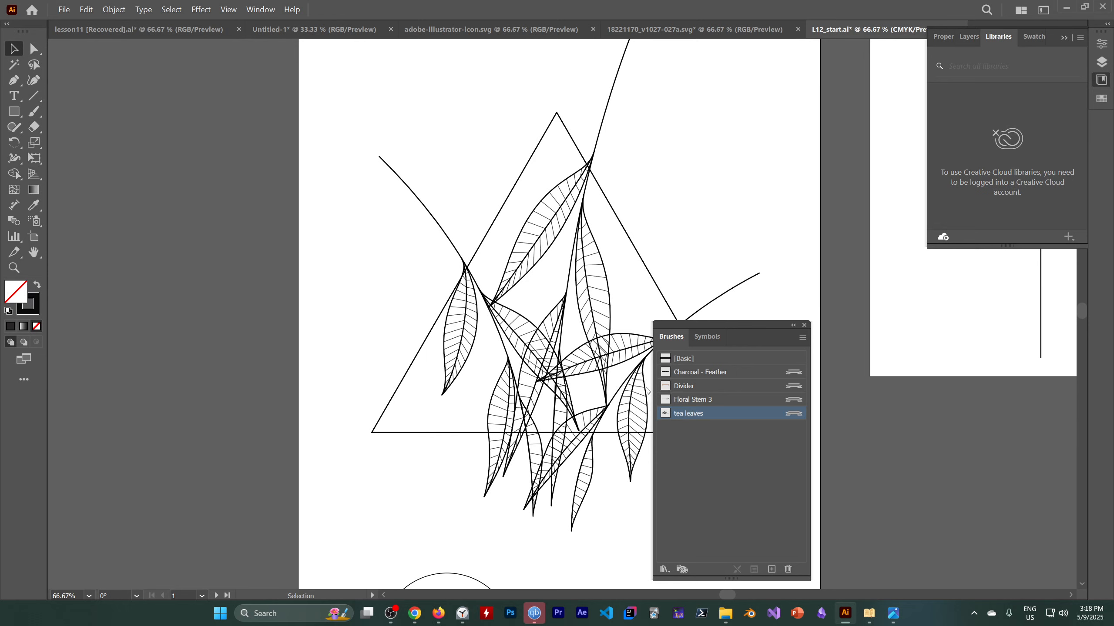
click(804, 325)
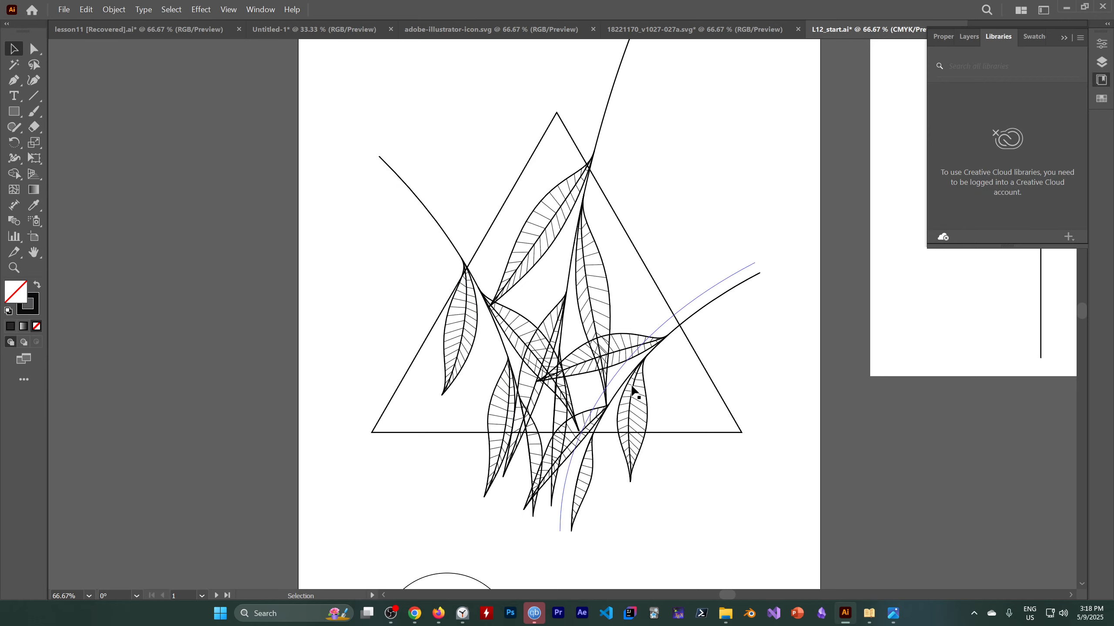
click(261, 10)
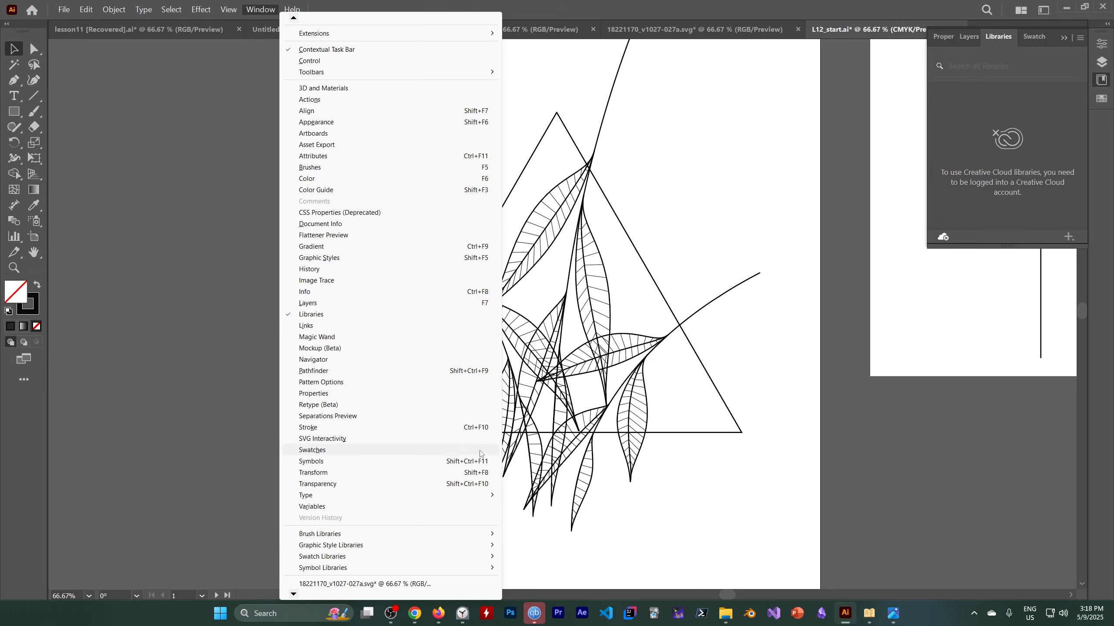
click(811, 379)
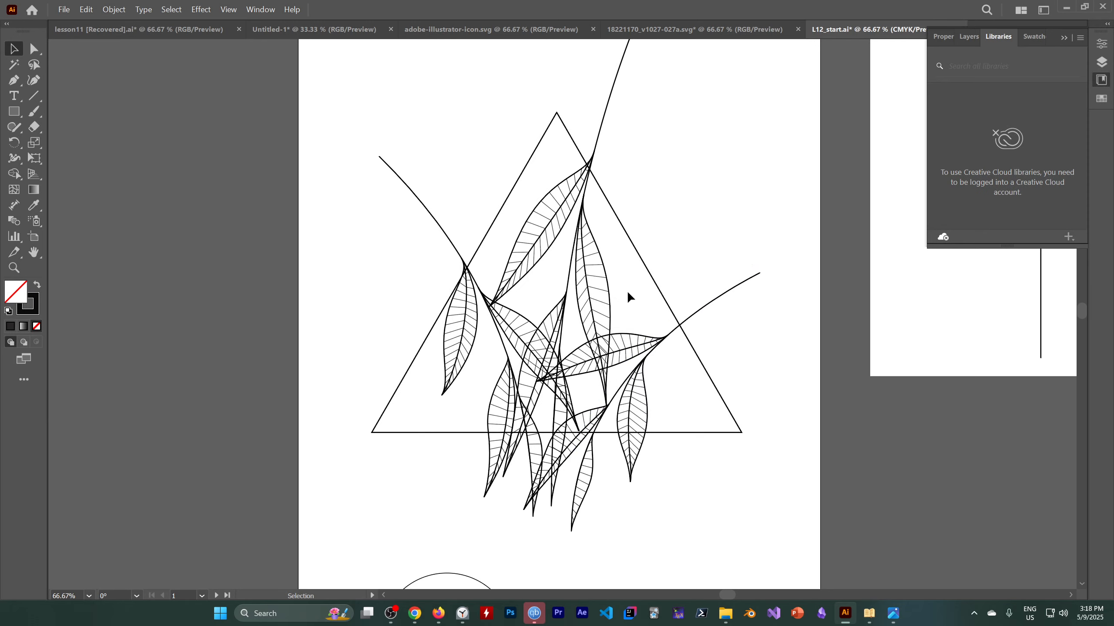
scroll(627, 292, down, 2)
scroll(617, 300, up, 2)
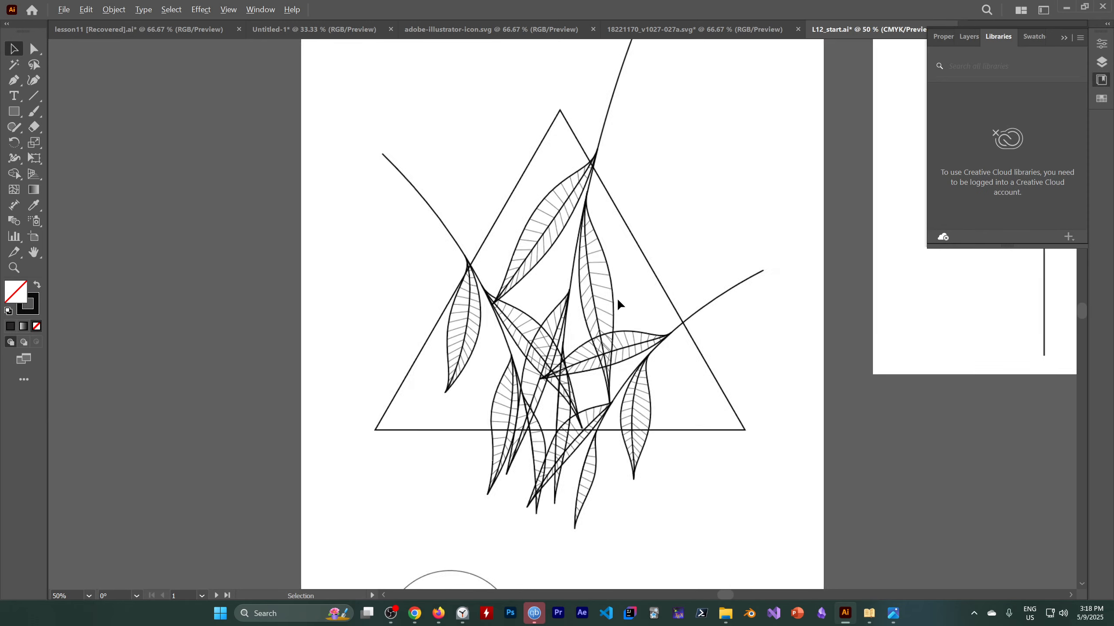
click(391, 614)
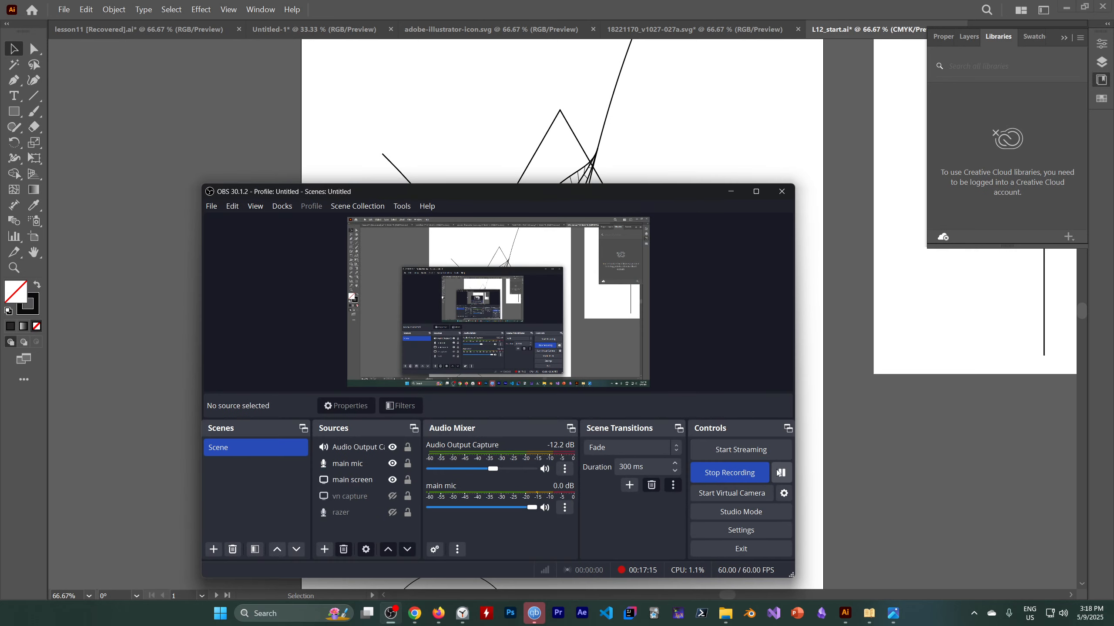
click(730, 192)
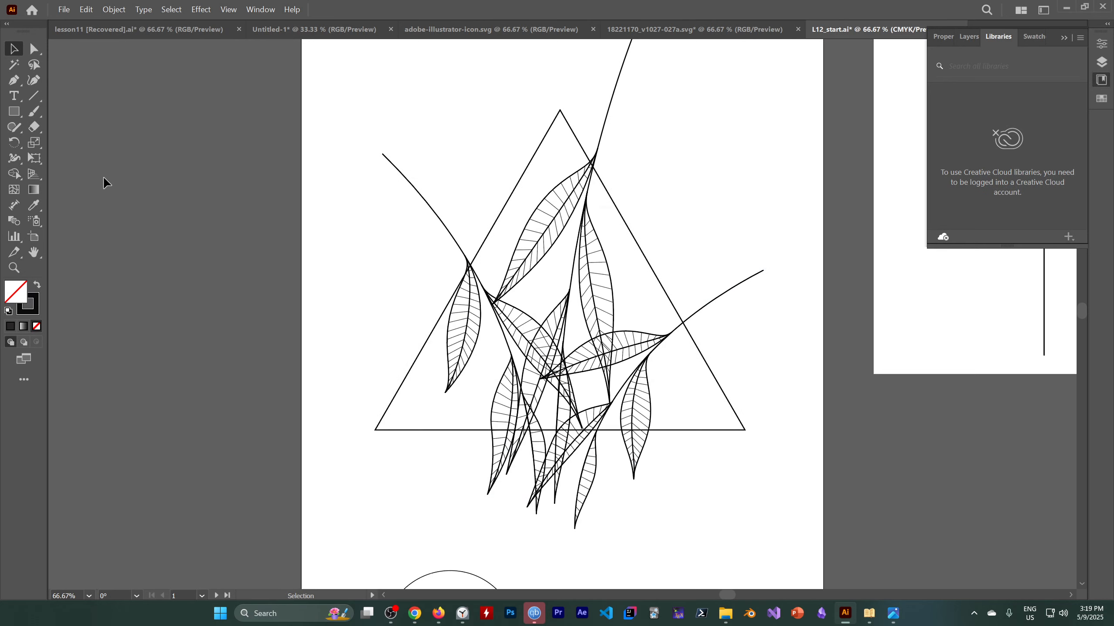
Open the tea leaves brush options and set its fixed width to 96%.
click(260, 9)
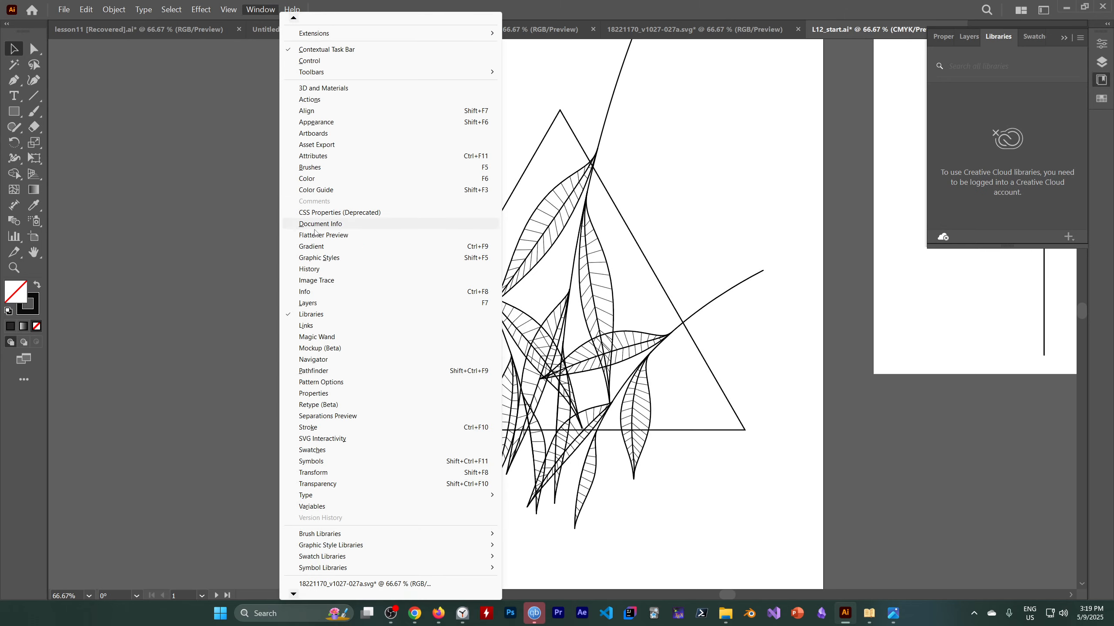
click(314, 167)
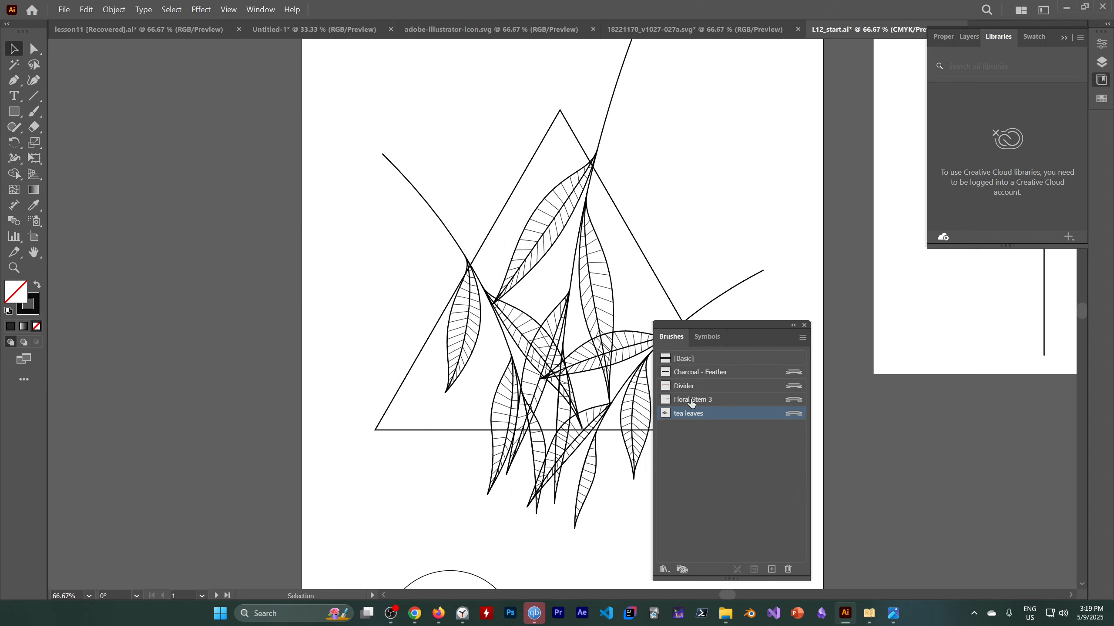
double_click(751, 419)
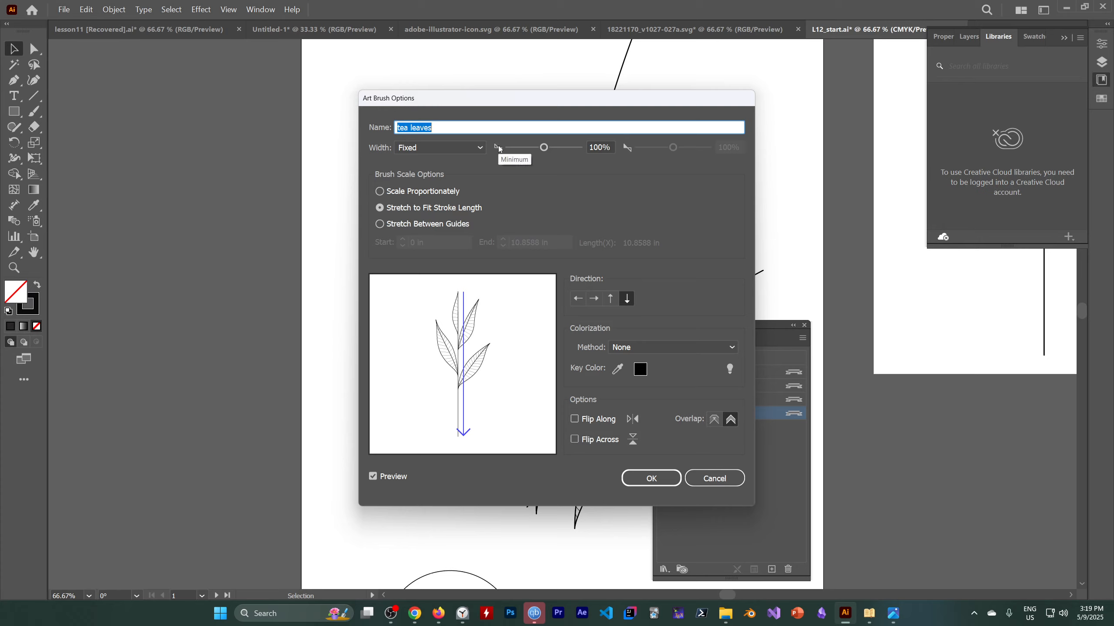
mouse_move(549, 149)
mouse_down()
mouse_move(535, 151)
mouse_move(547, 153)
mouse_up()
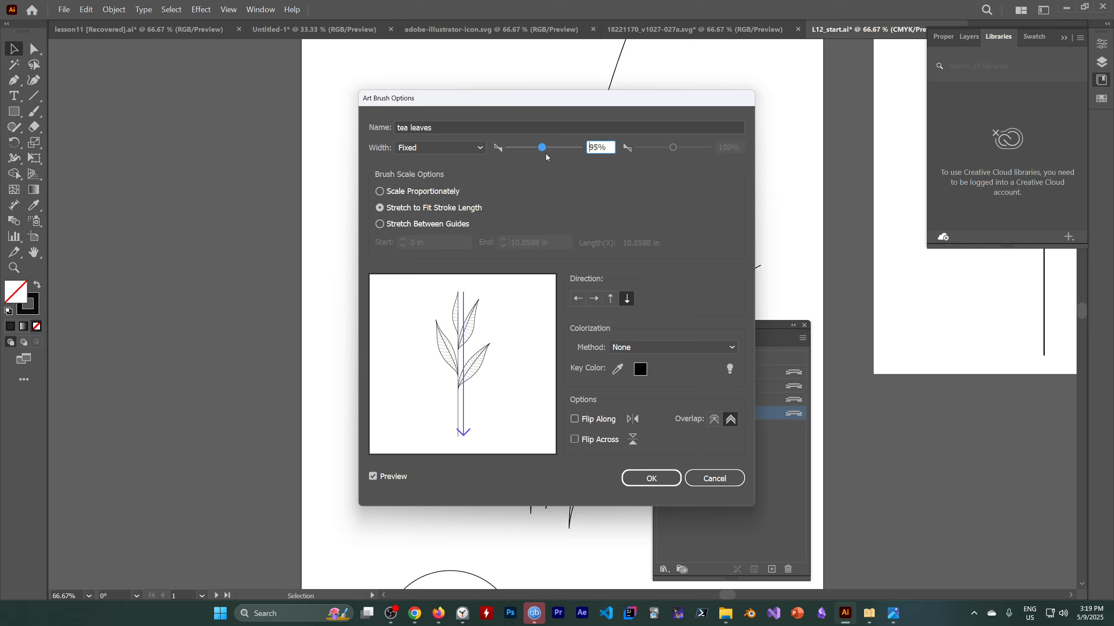
click(417, 150)
click(417, 150)
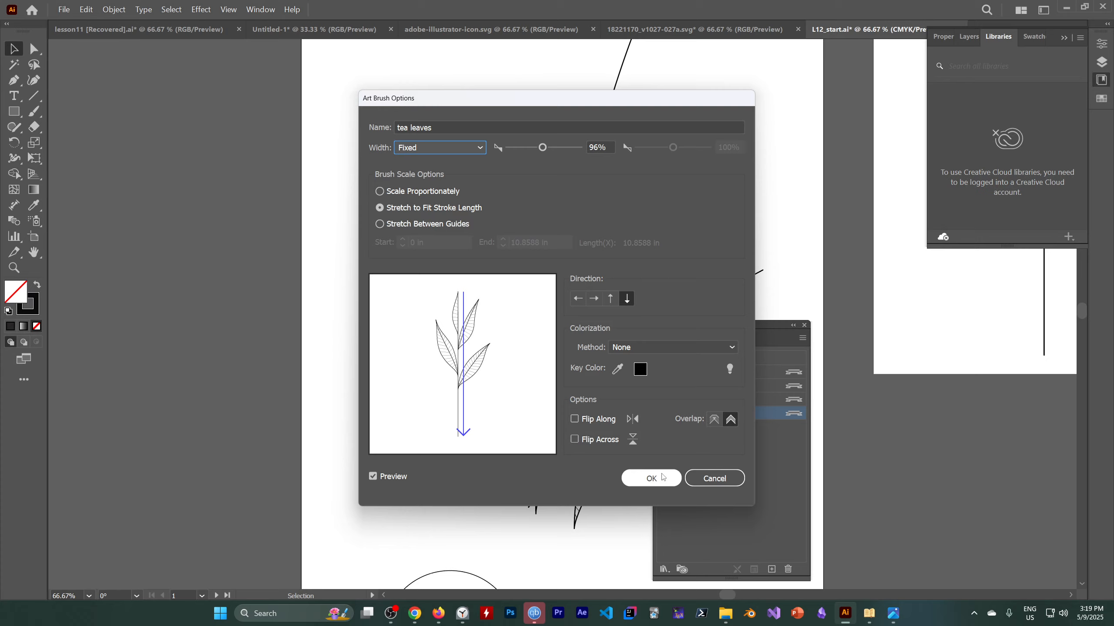
click(390, 613)
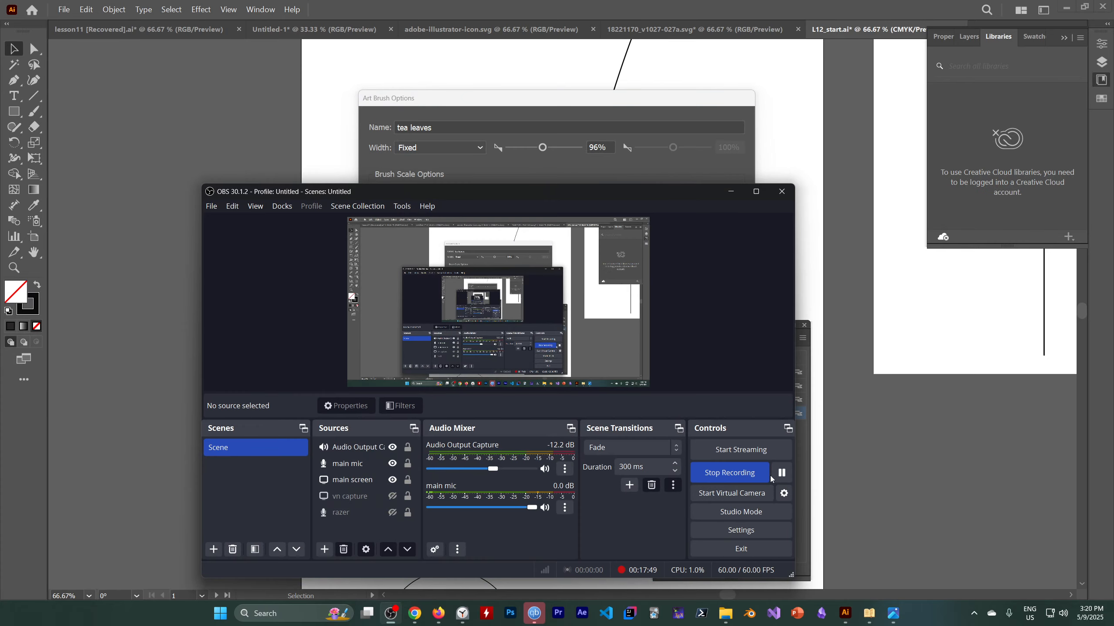
click(781, 473)
click(781, 473)
click(731, 192)
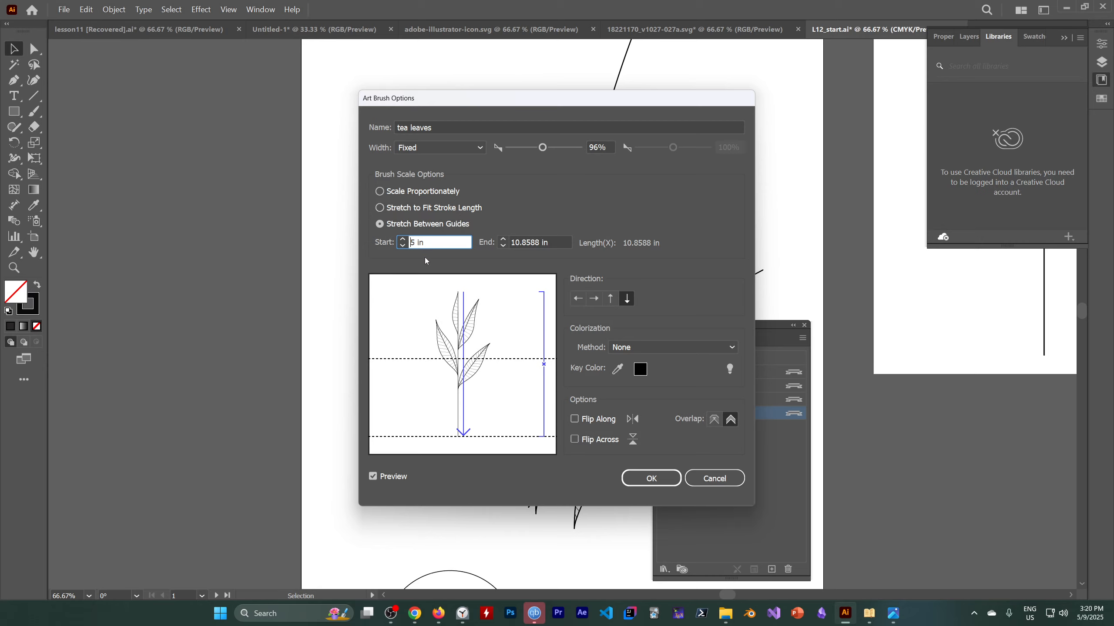
Set the tea leaves brush's Stretch Between Guides start to 7.375 in and apply the changes to the existing strokes.
click(404, 239)
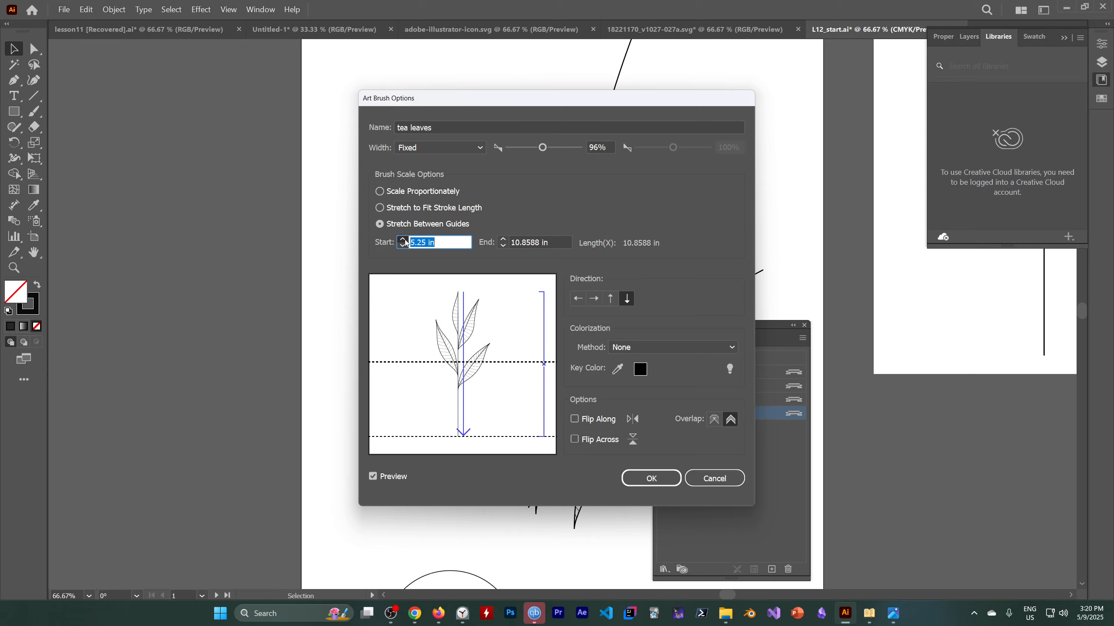
click(403, 240)
click(404, 240)
click(403, 240)
click(403, 241)
click(403, 241)
click(403, 240)
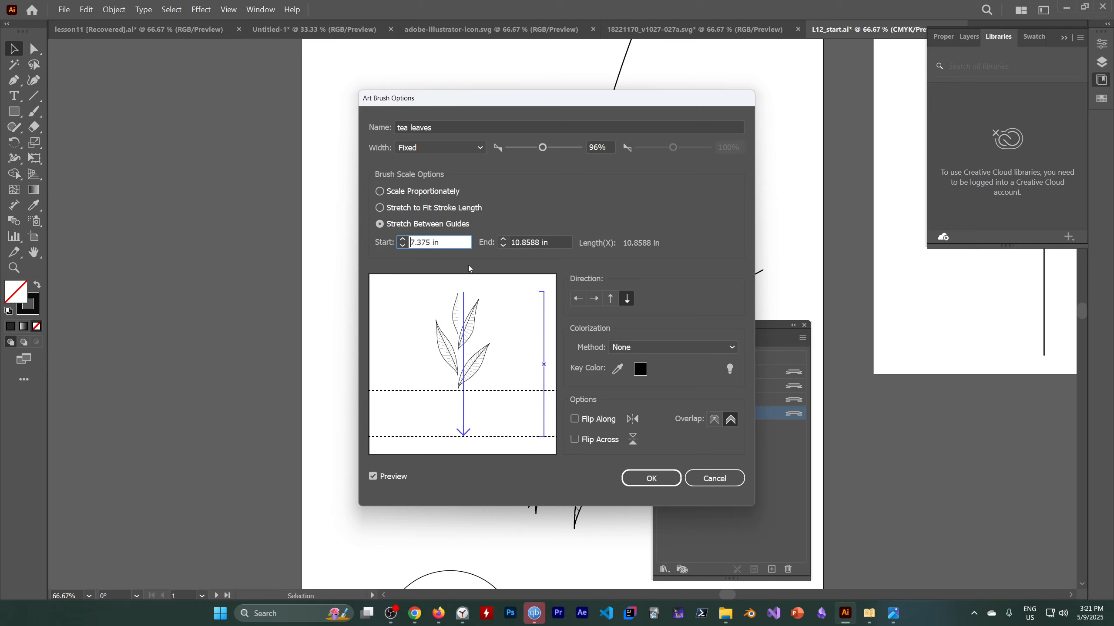
click(653, 478)
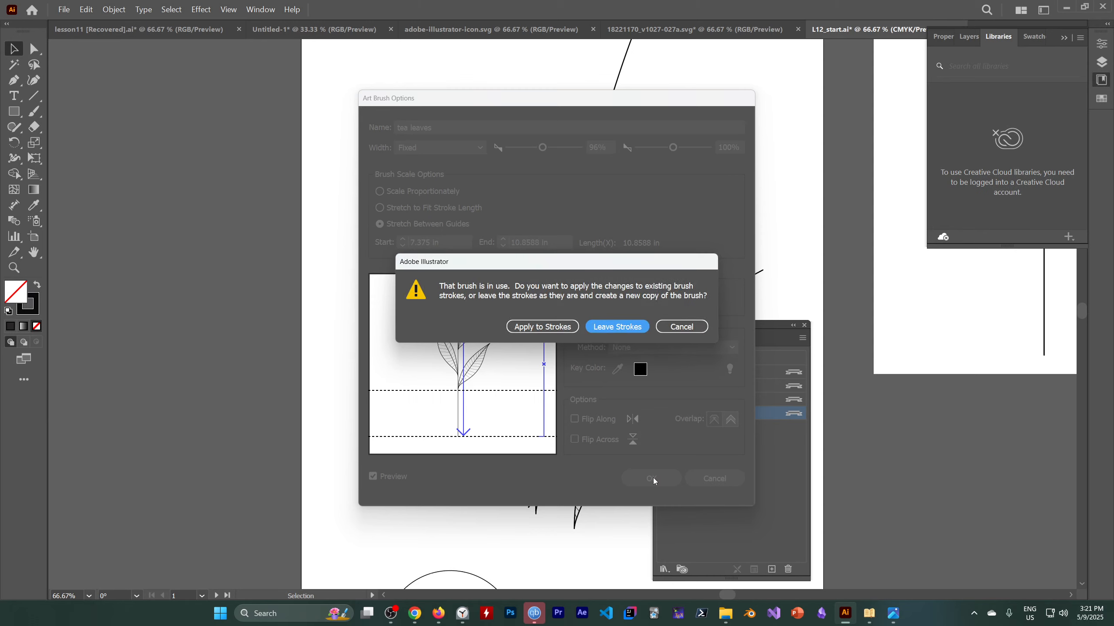
click(542, 327)
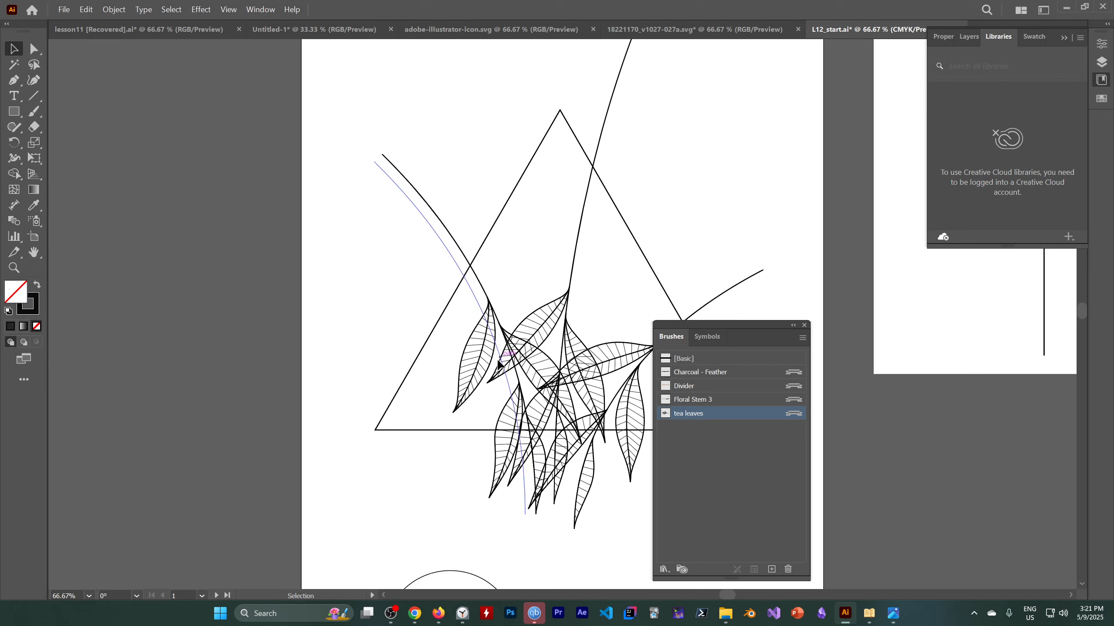
click(399, 619)
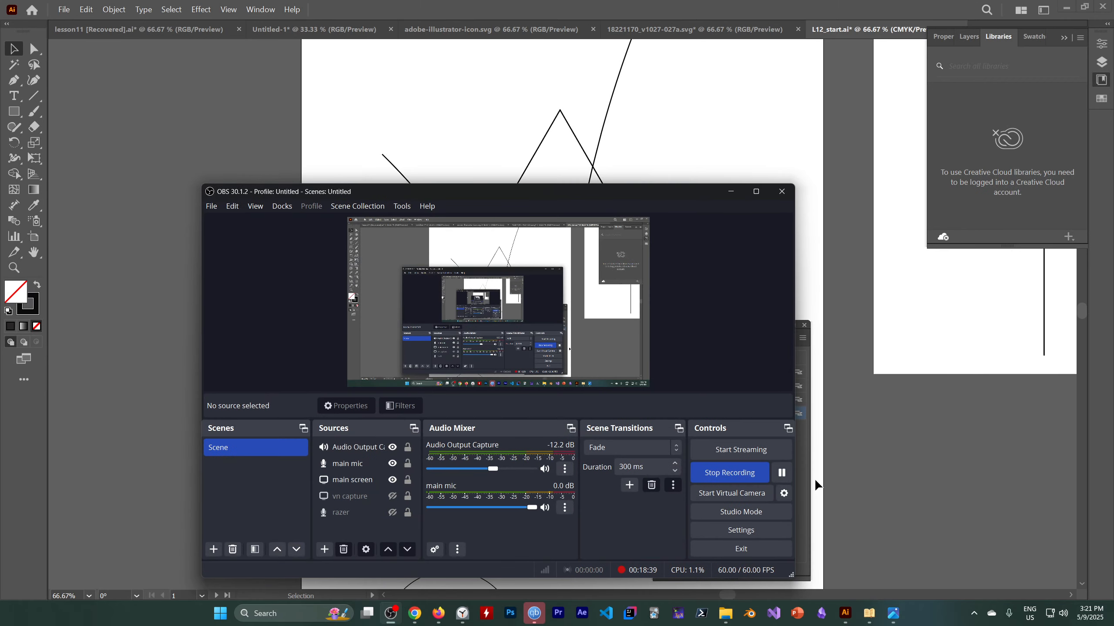
click(731, 193)
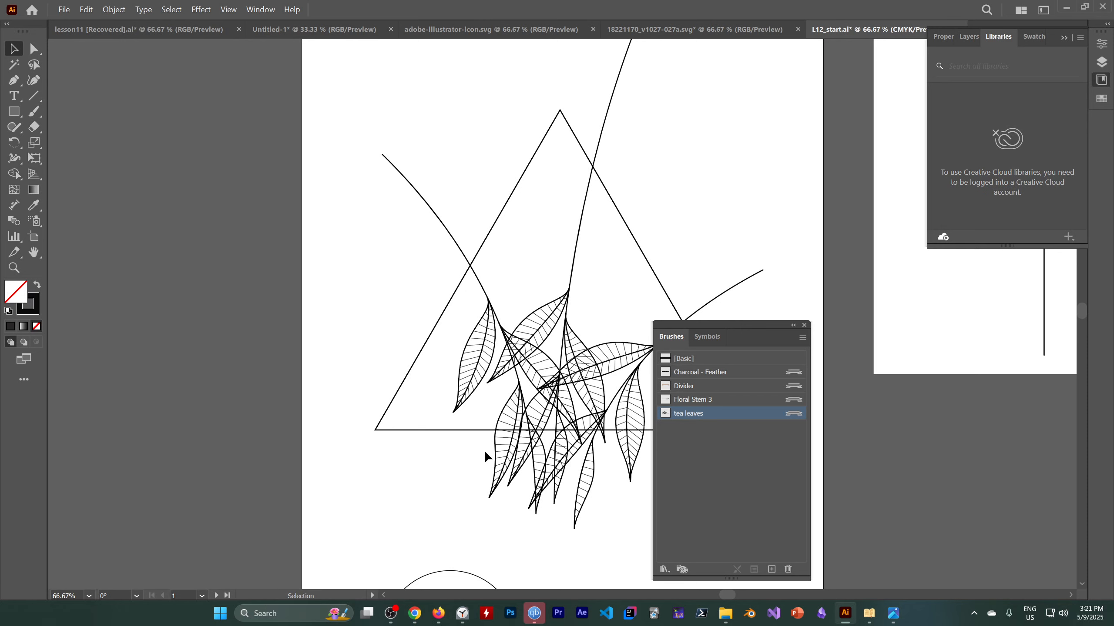
Turn on Flip Along for the tea leaves brush, keeping Flip Across off, and apply the change to the existing strokes.
double_click(744, 418)
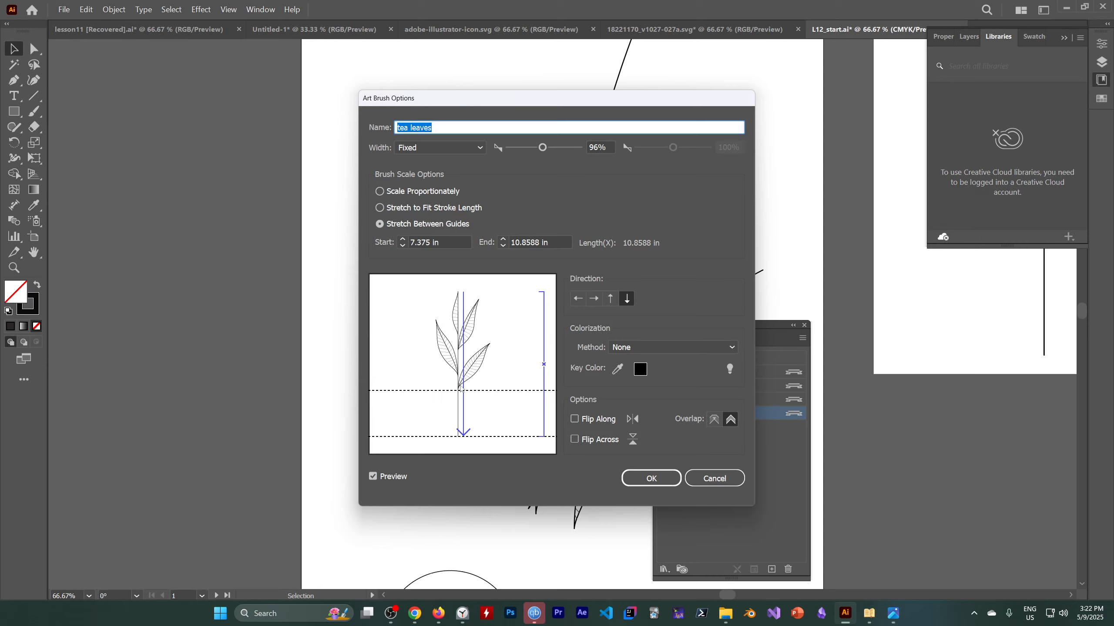
drag(475, 111, 113, 120)
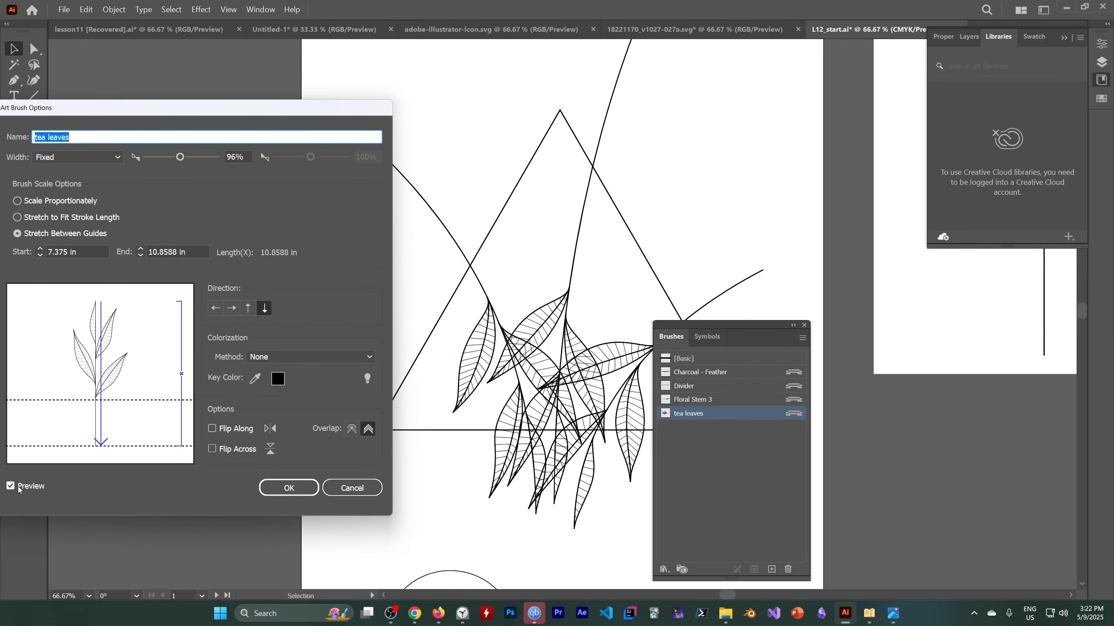
click(213, 428)
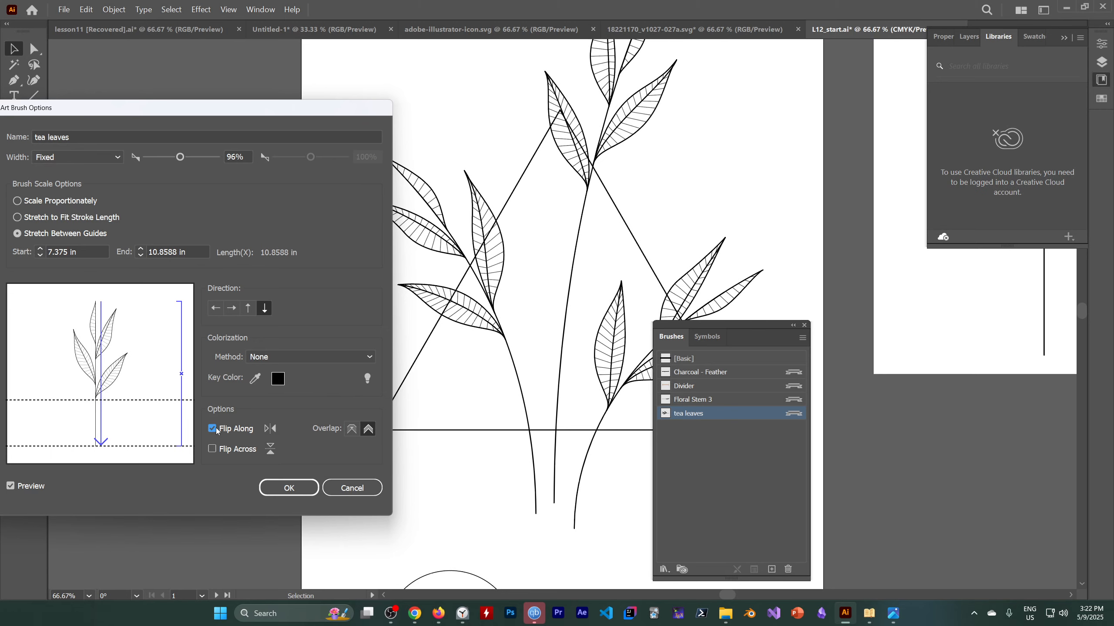
click(211, 449)
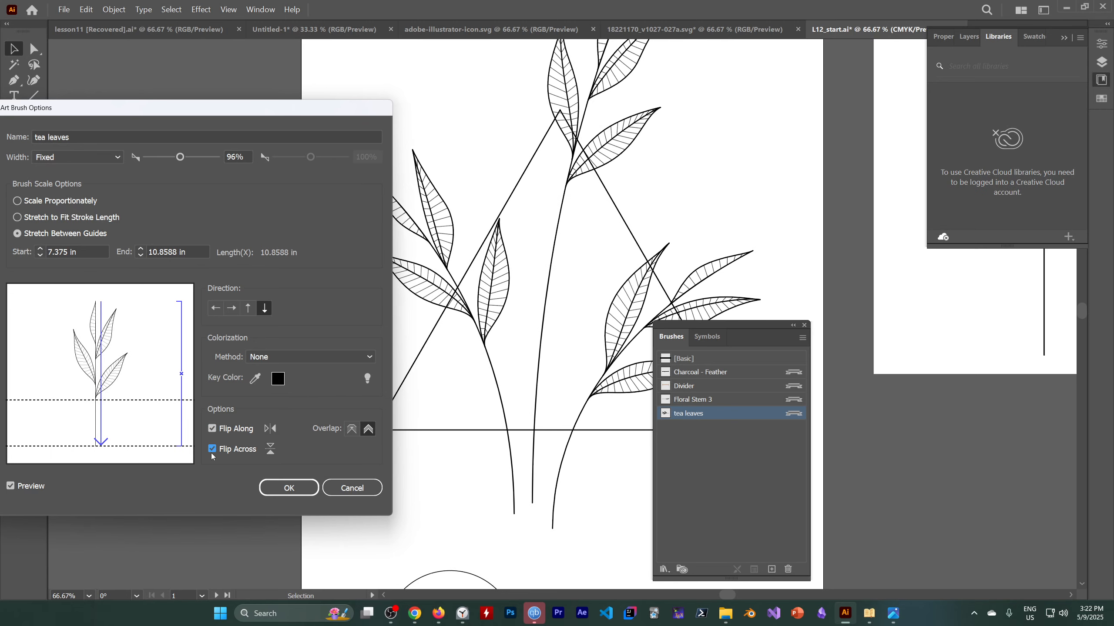
click(211, 451)
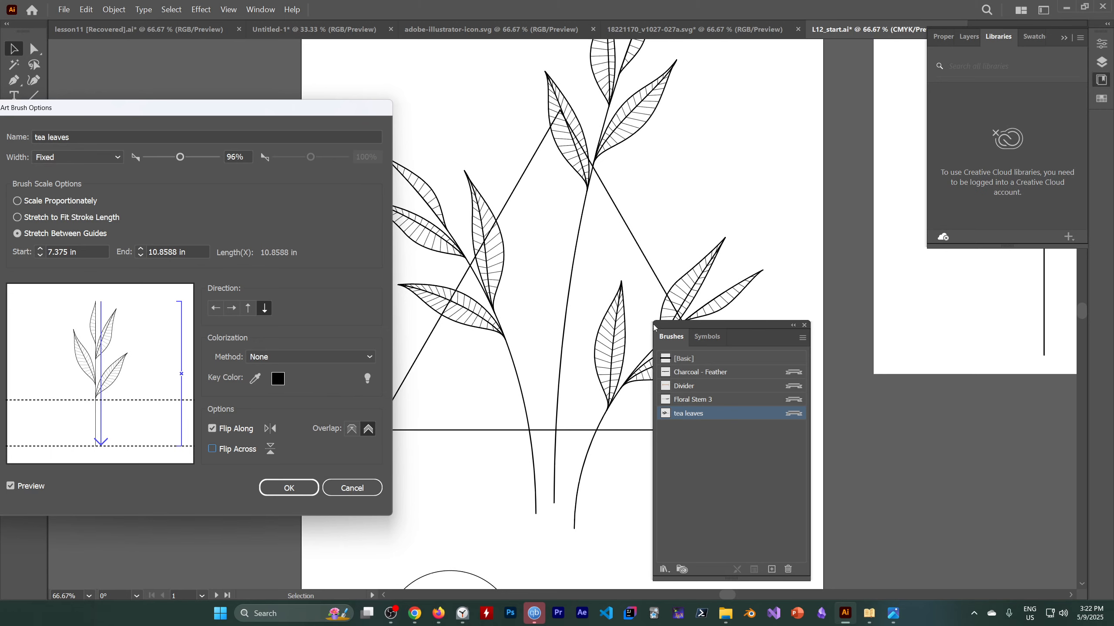
click(211, 429)
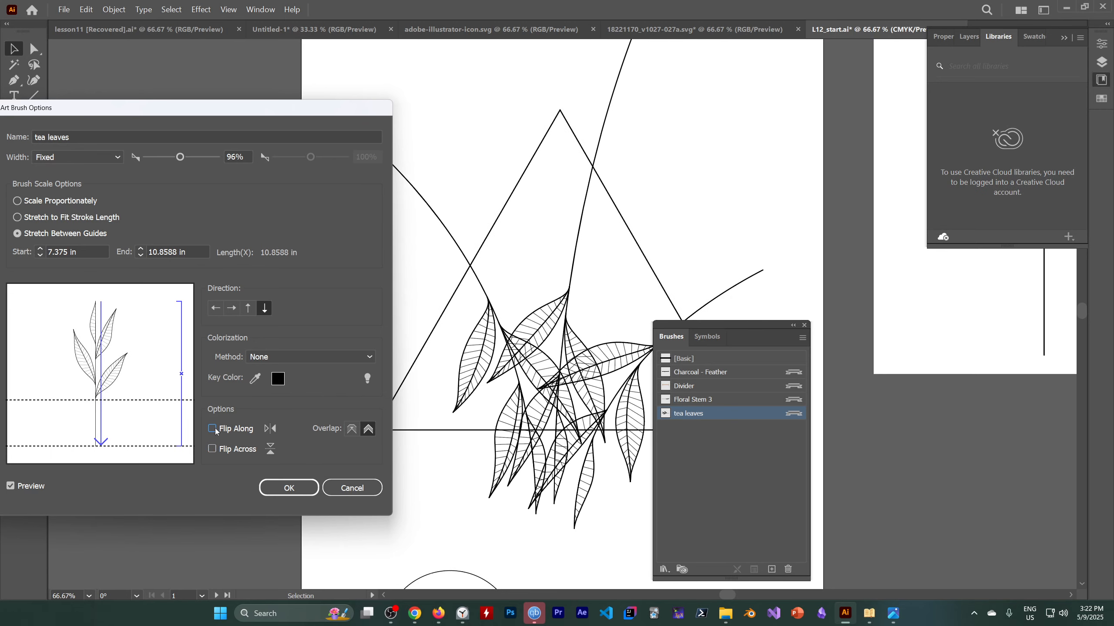
click(214, 429)
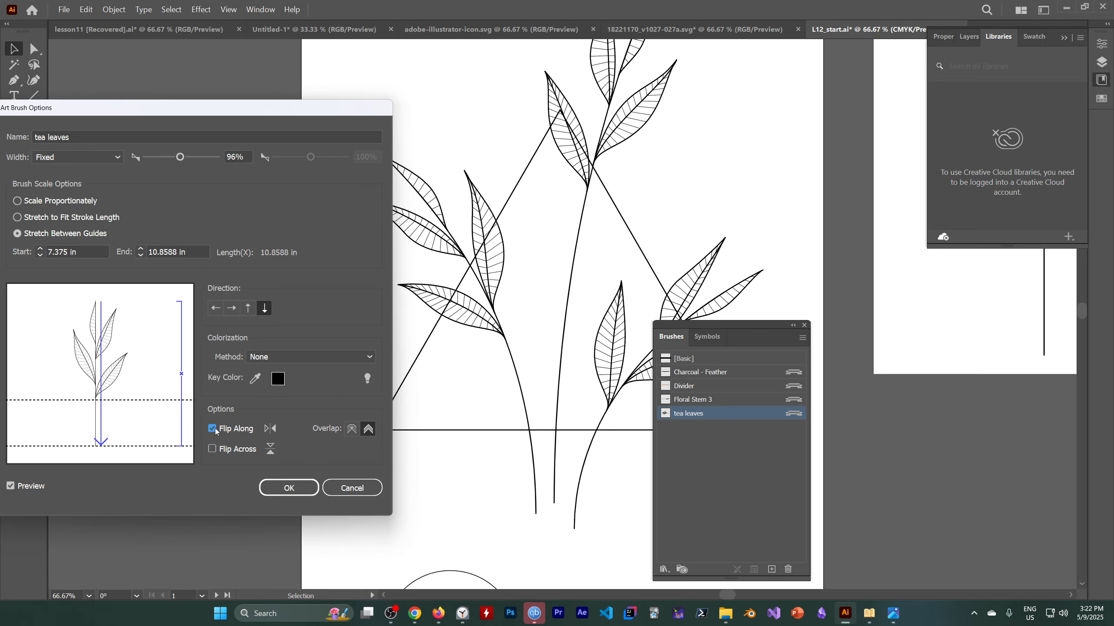
click(289, 487)
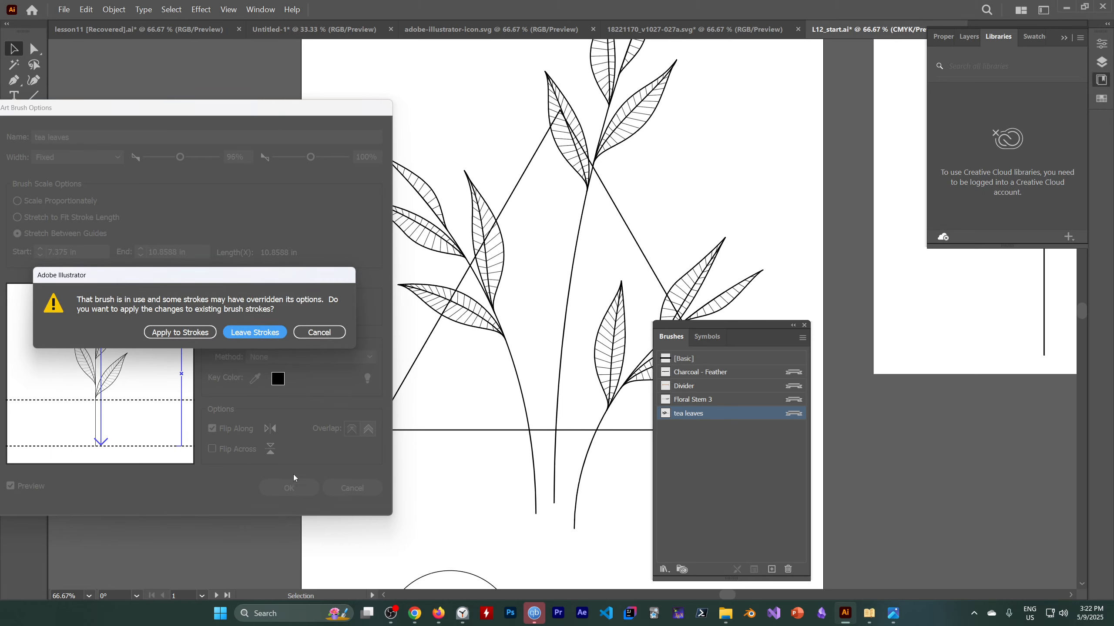
click(196, 336)
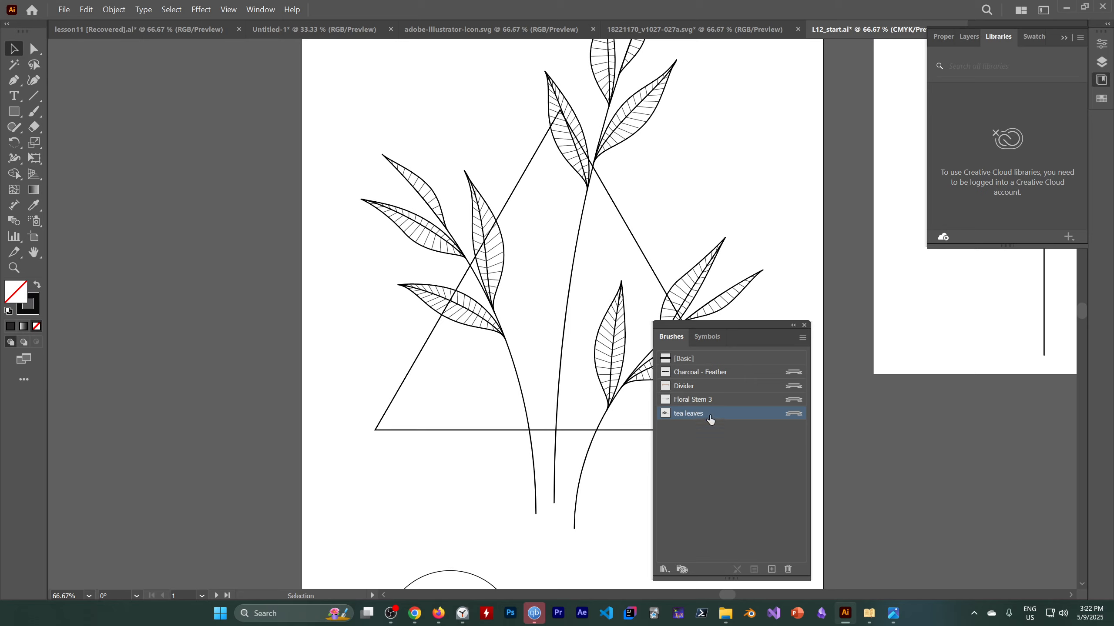
Duplicate the tea leaves brush and apply the copy to the middle curved line.
mouse_move(711, 419)
mouse_down()
mouse_move(741, 445)
mouse_move(773, 571)
mouse_up()
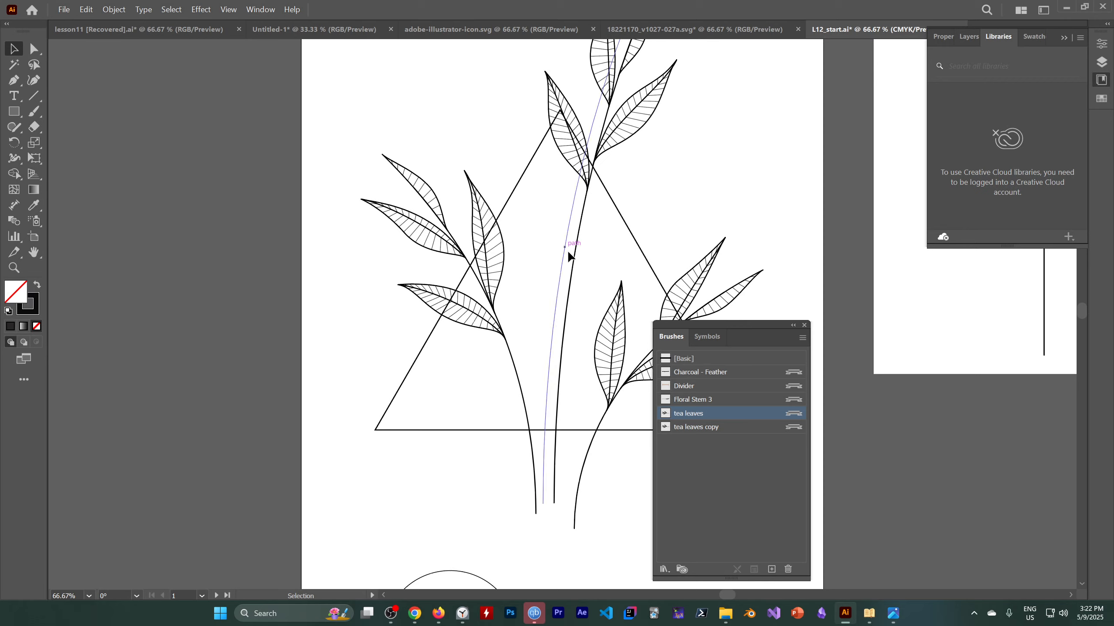
click(573, 266)
click(714, 431)
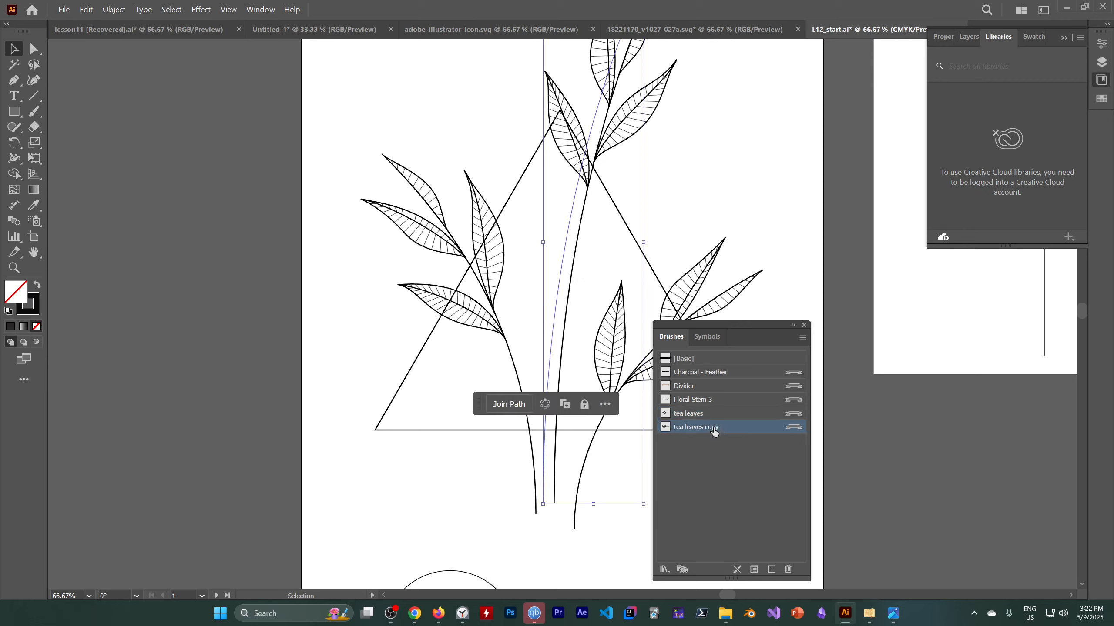
Set the tea leaves copy brush to Scale Proportionately, apply the change to the existing strokes, and close the Brushes panel.
double_click(748, 432)
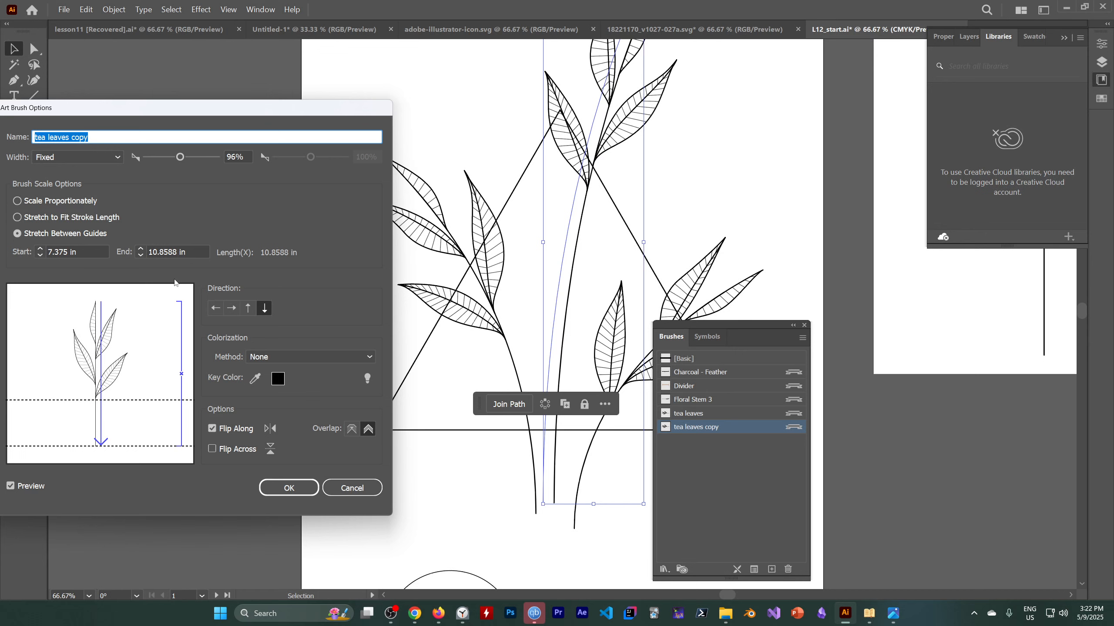
click(17, 201)
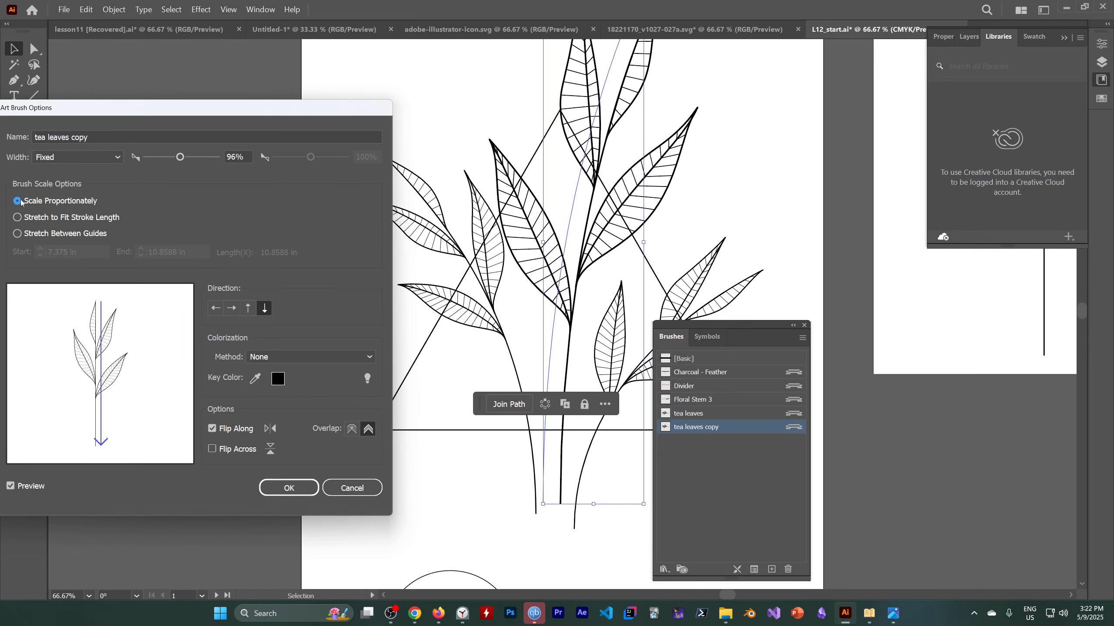
key(Down)
key(Down)
click(18, 201)
key(Down)
key(Down)
click(17, 201)
click(17, 218)
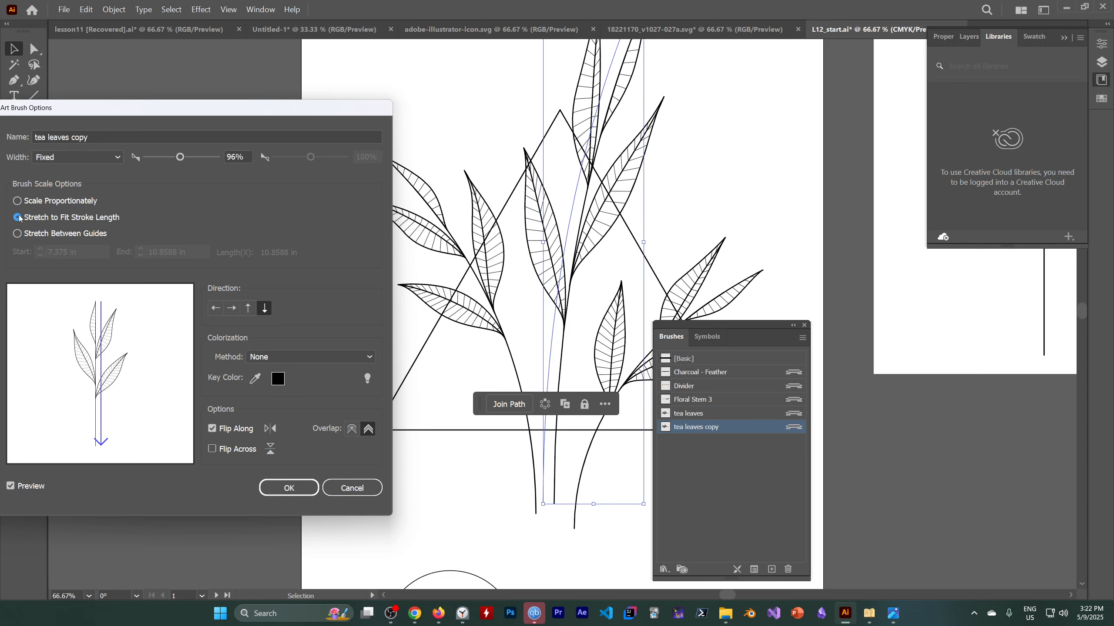
click(17, 201)
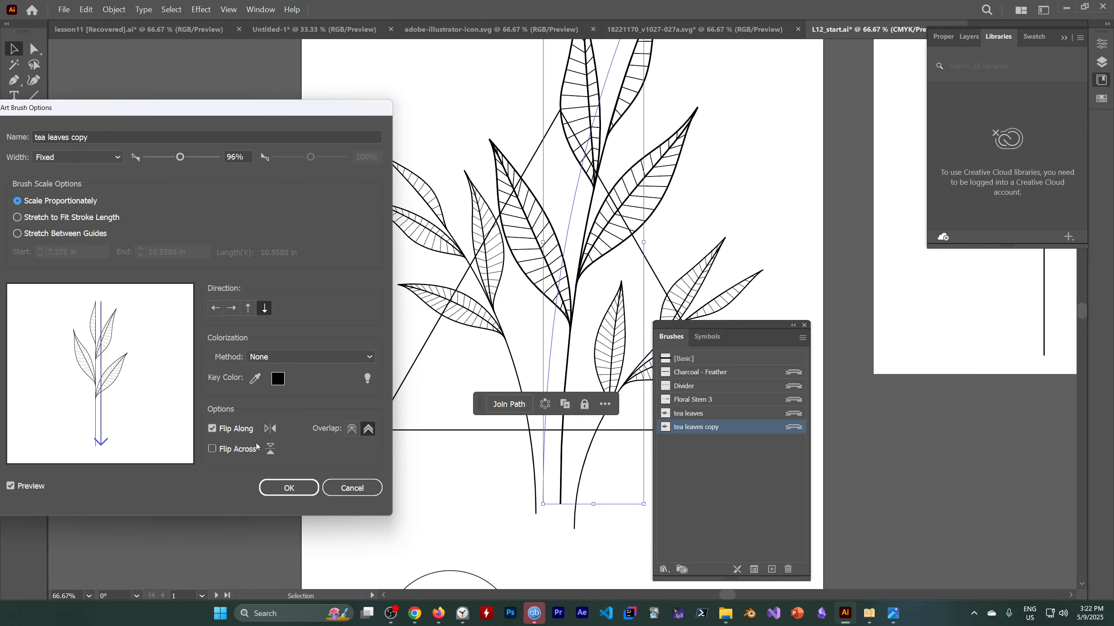
click(288, 482)
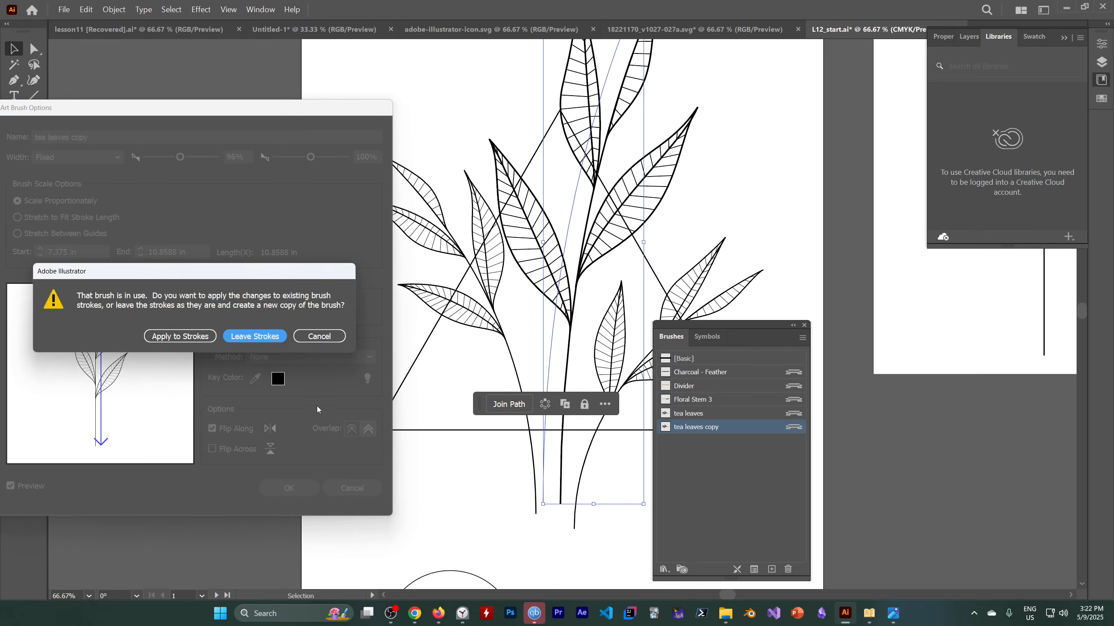
click(171, 339)
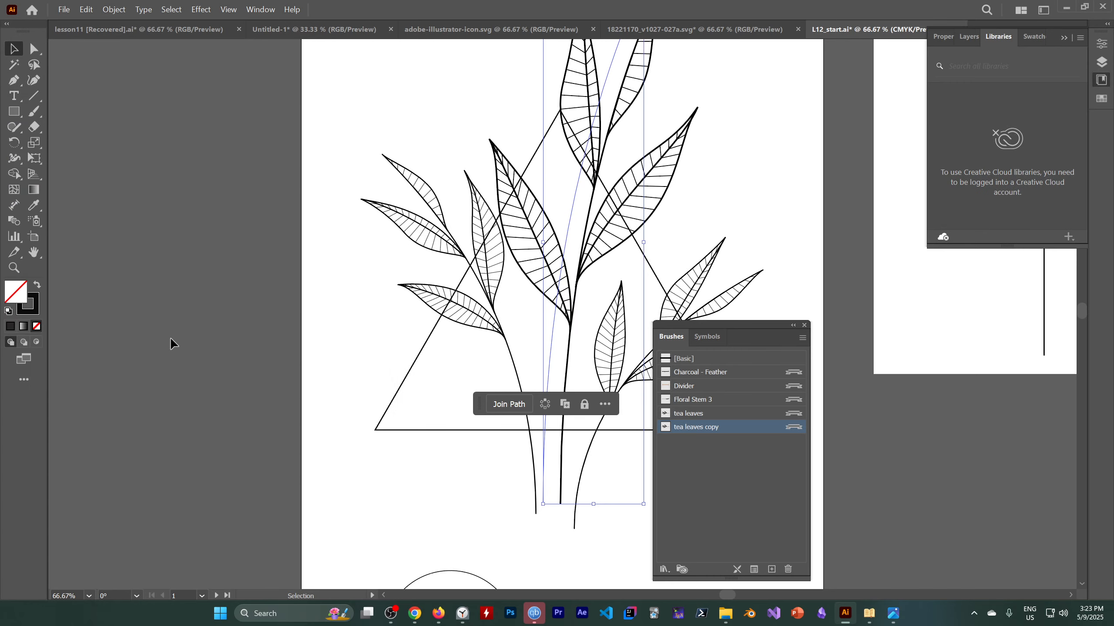
click(804, 325)
Switch to the e-book and read the steps for applying a Pattern brush to the triangle.
click(389, 614)
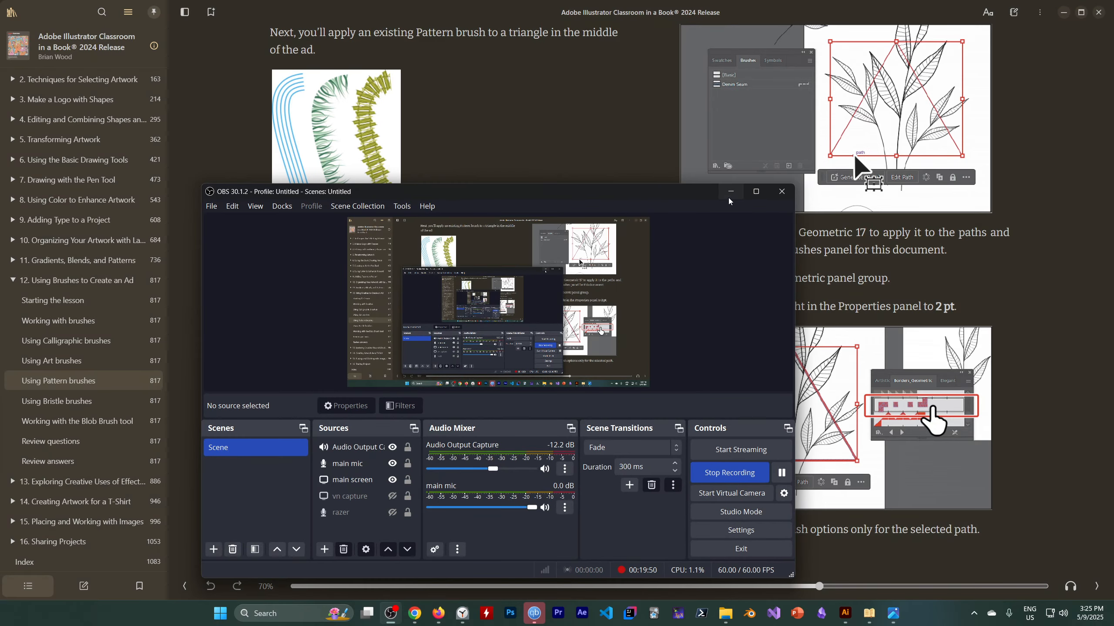
click(730, 194)
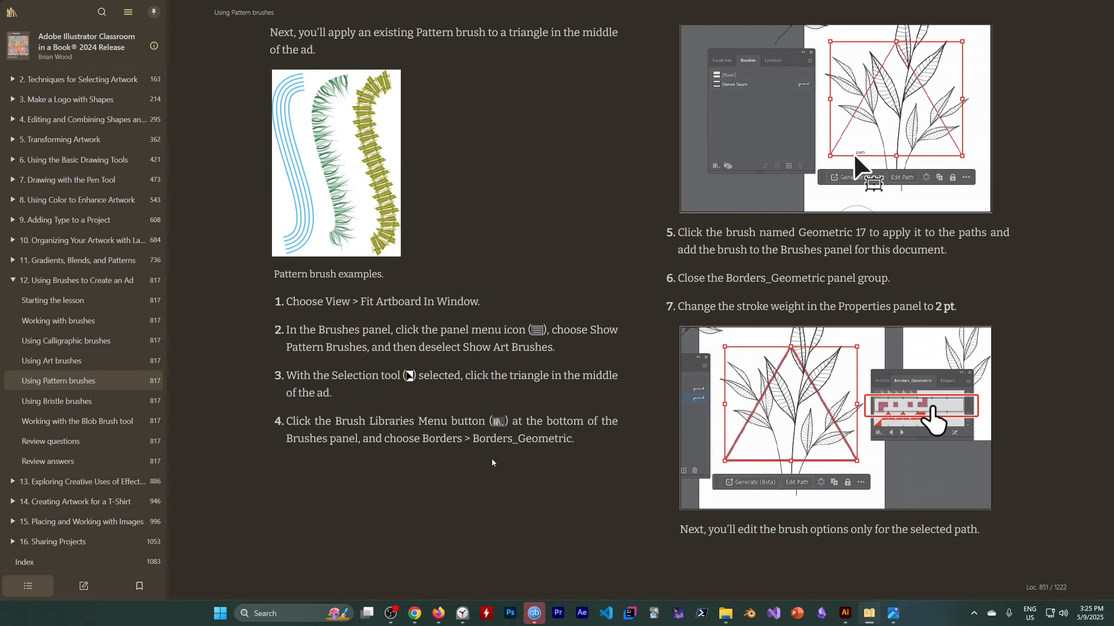
scroll(422, 451, up, 1)
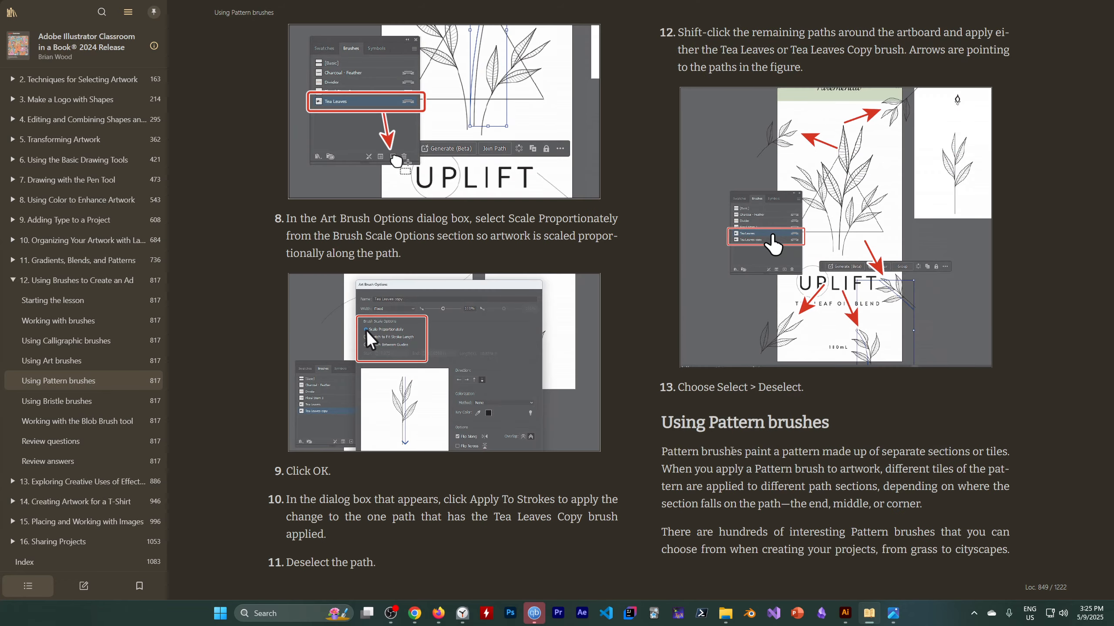
scroll(288, 381, down, 1)
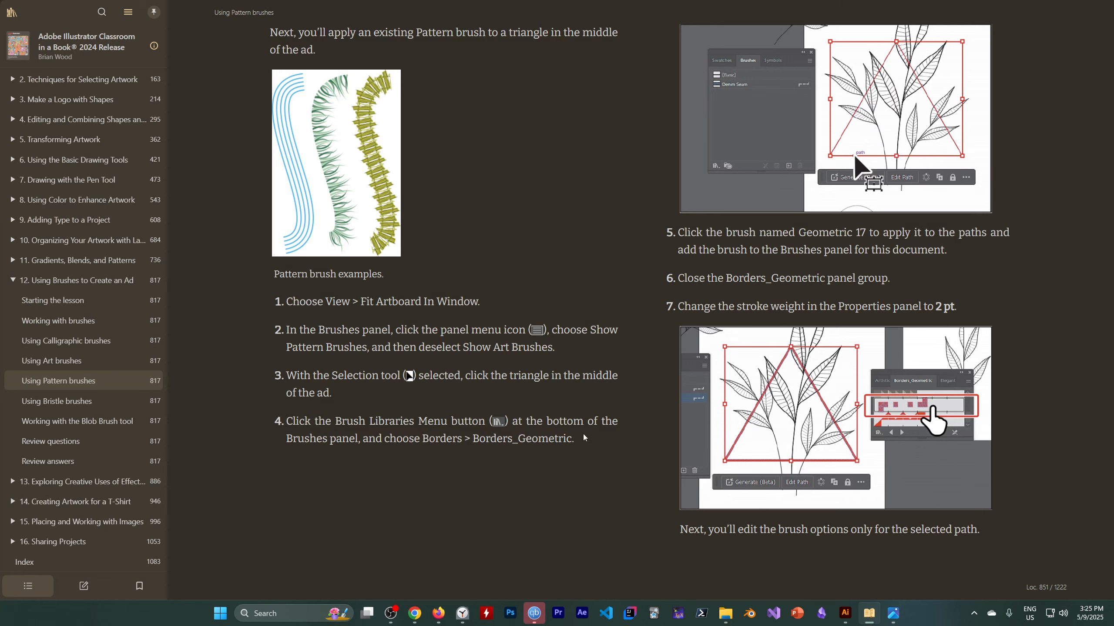
Return to Illustrator, deselect the middle stem, and select the triangle outside isolation mode.
click(846, 614)
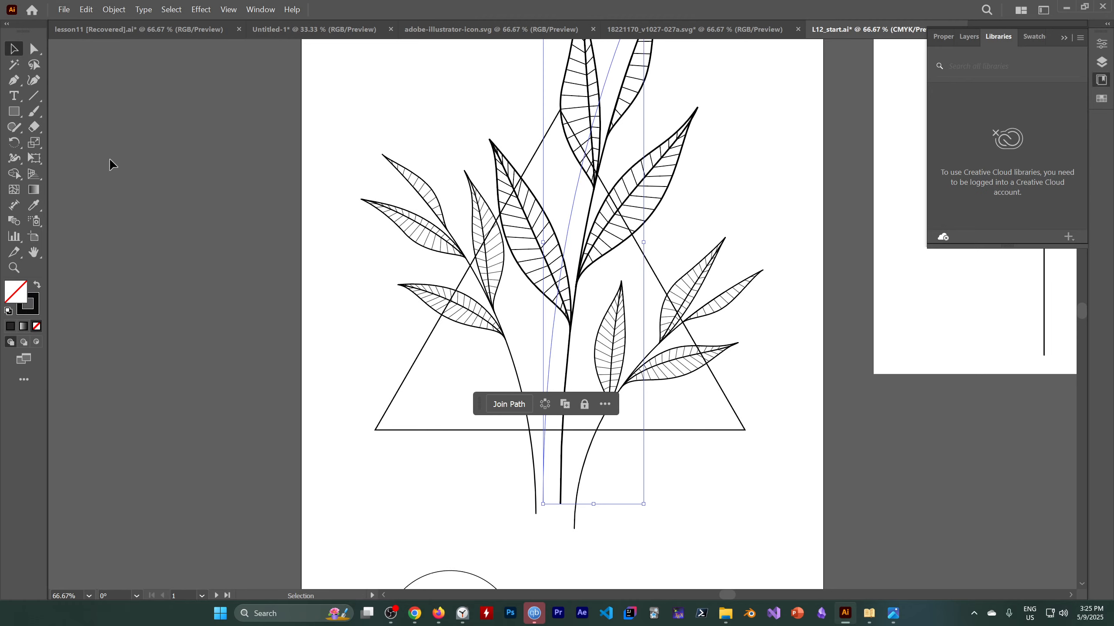
click(171, 9)
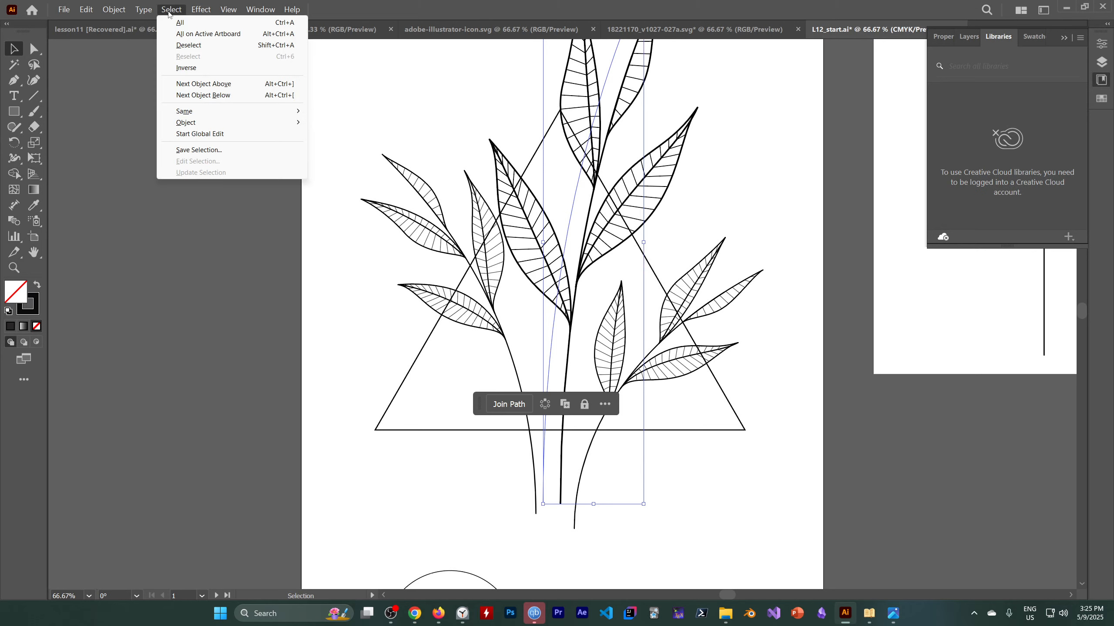
click(184, 45)
double_click(421, 357)
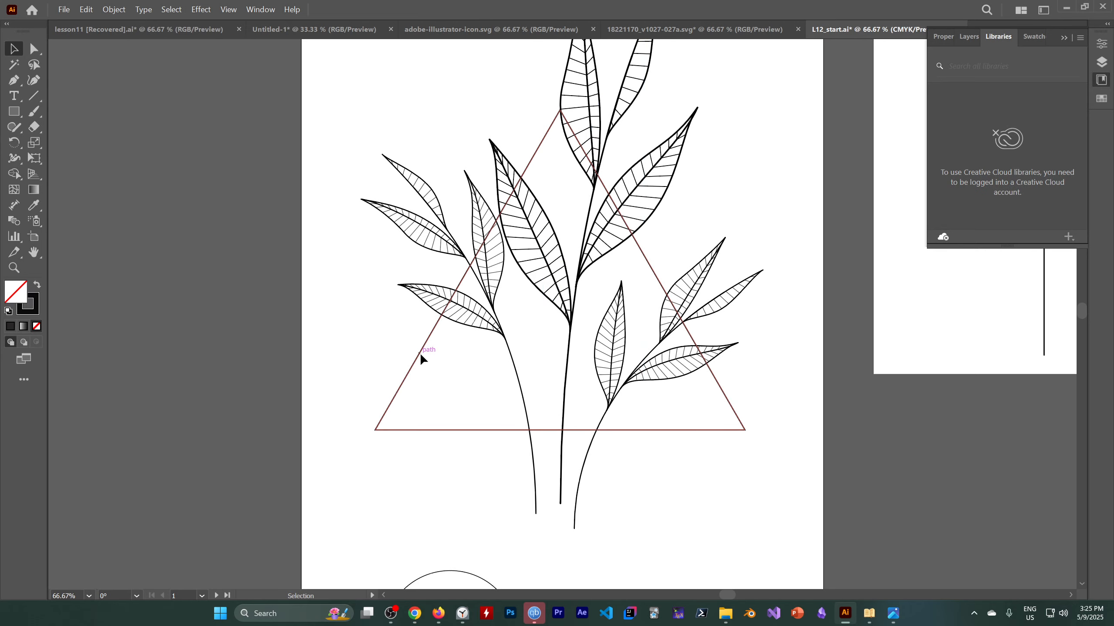
click(56, 48)
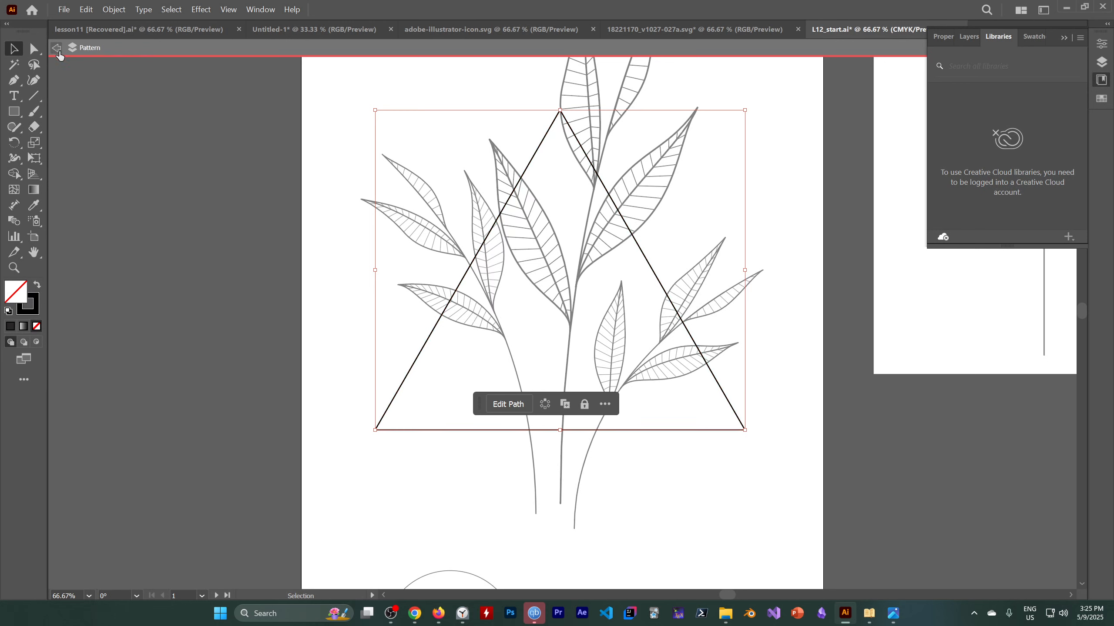
click(54, 47)
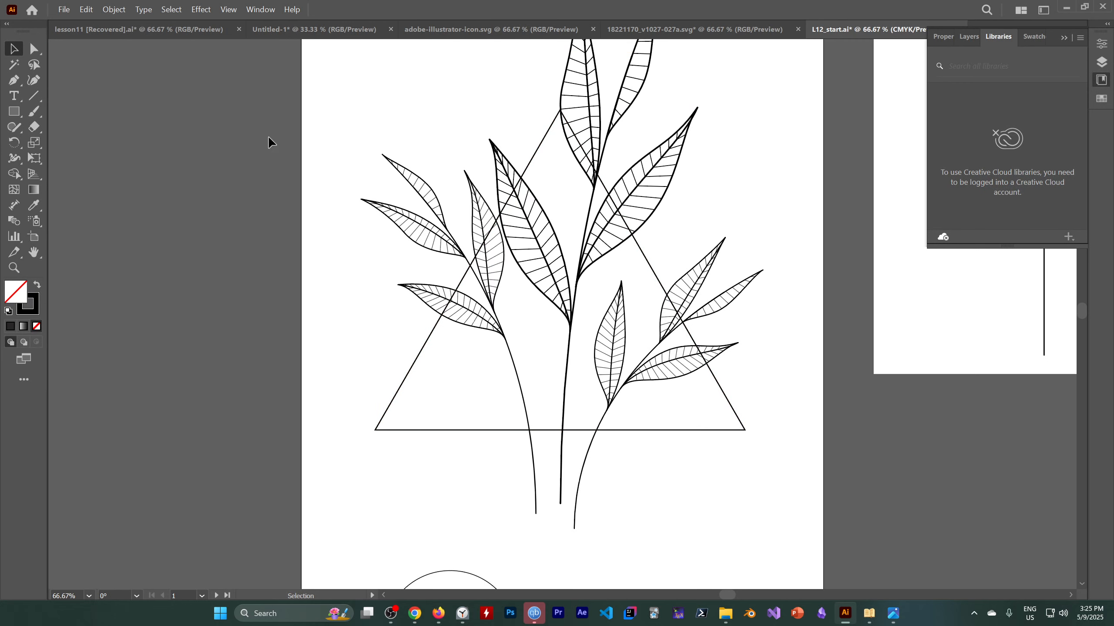
click(423, 347)
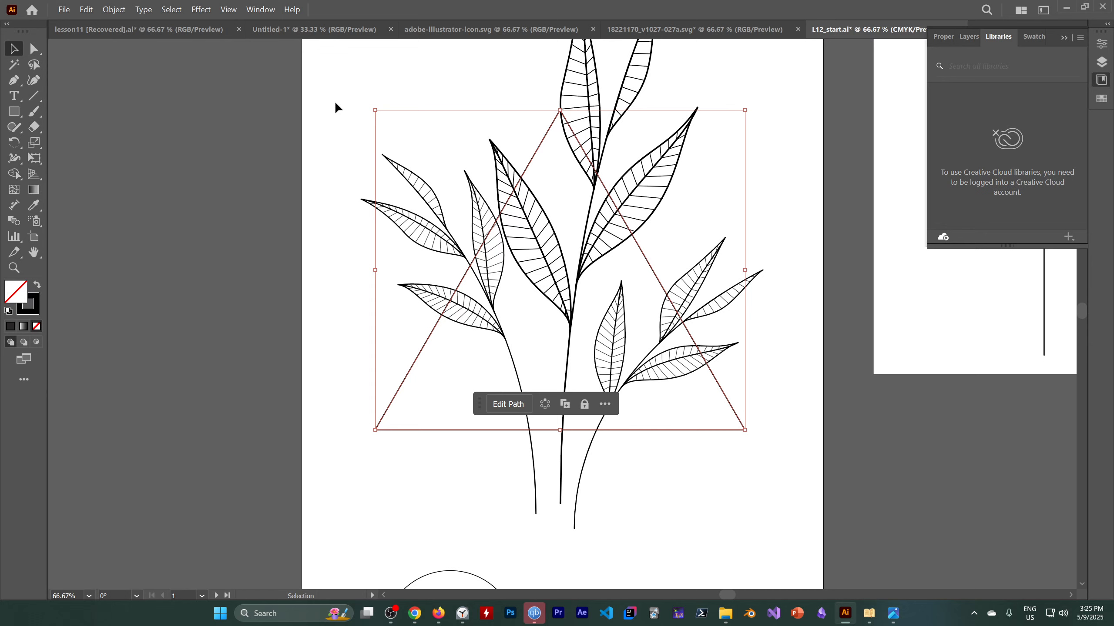
Show the Brushes panel again and open the Borders_Geometric brush library.
click(260, 9)
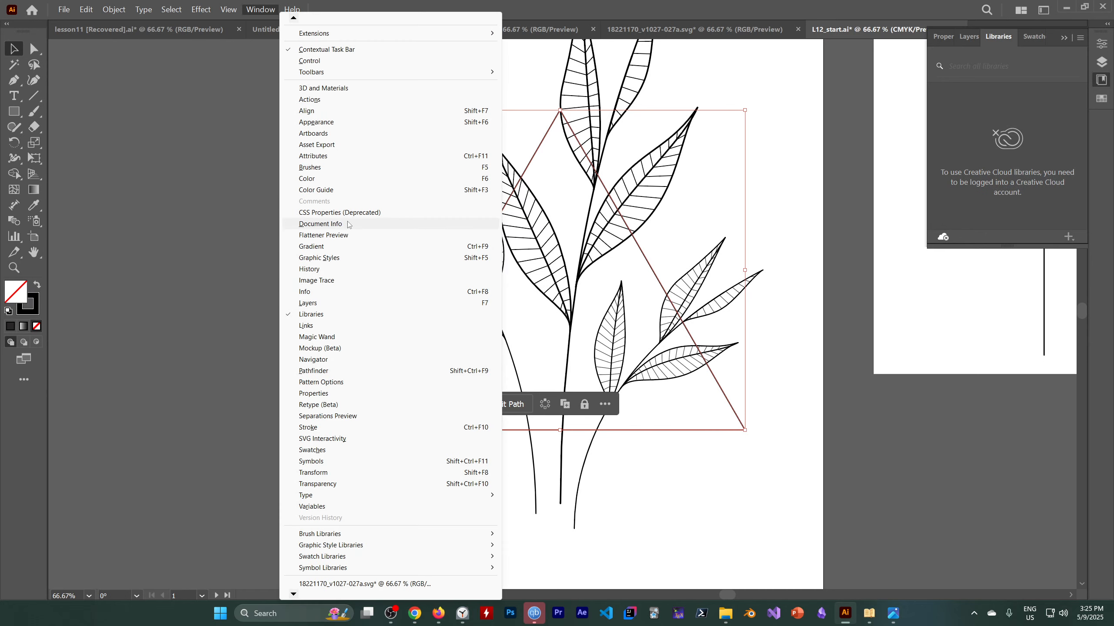
click(329, 167)
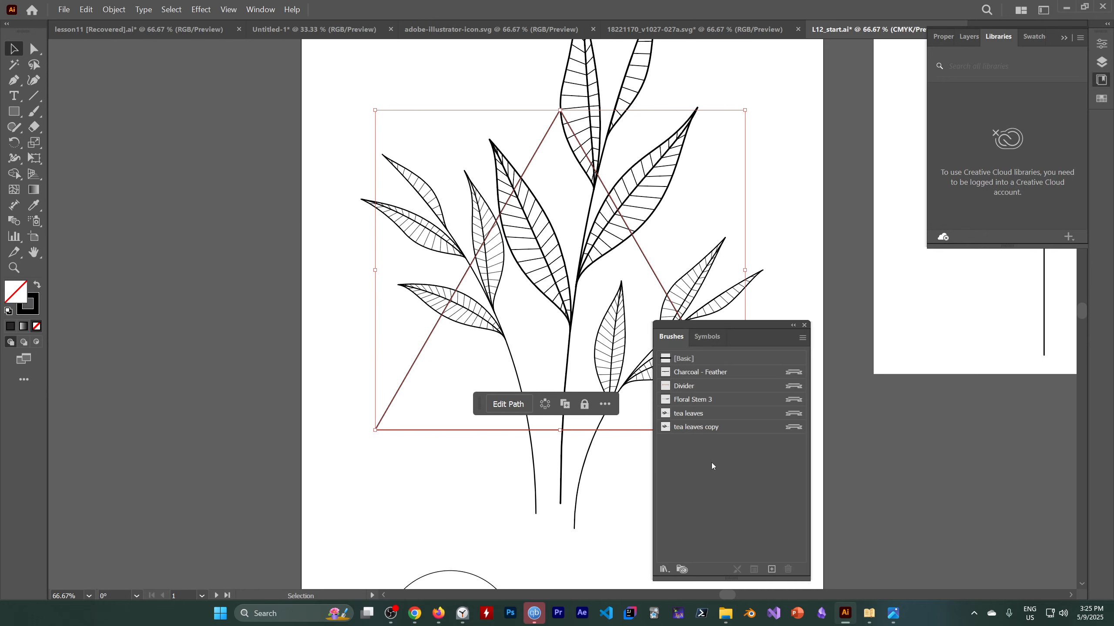
click(664, 569)
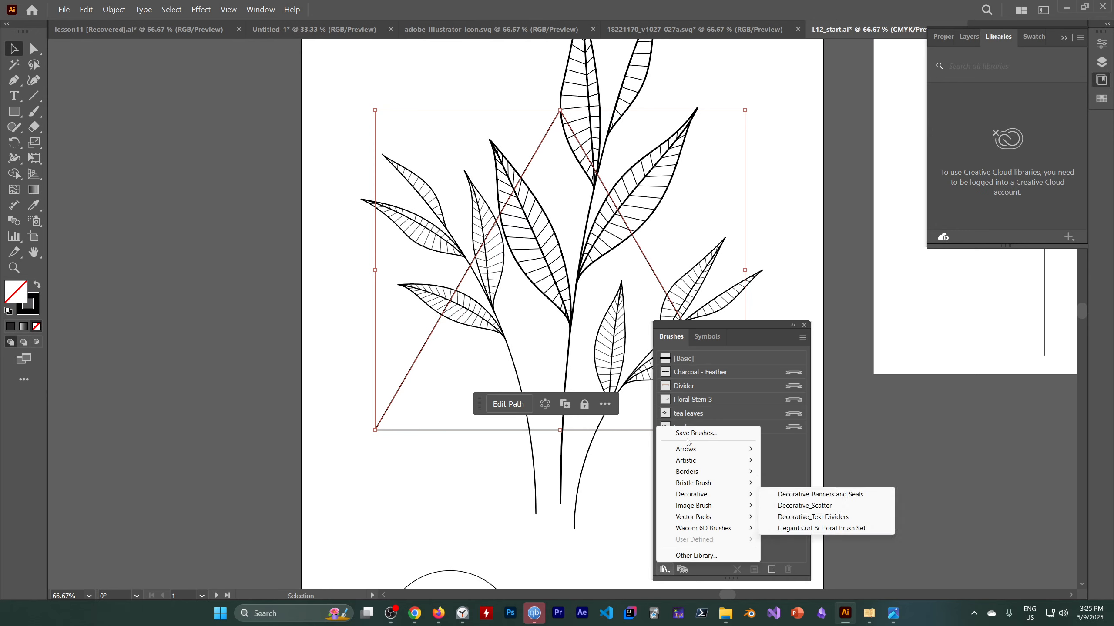
mouse_move(694, 473)
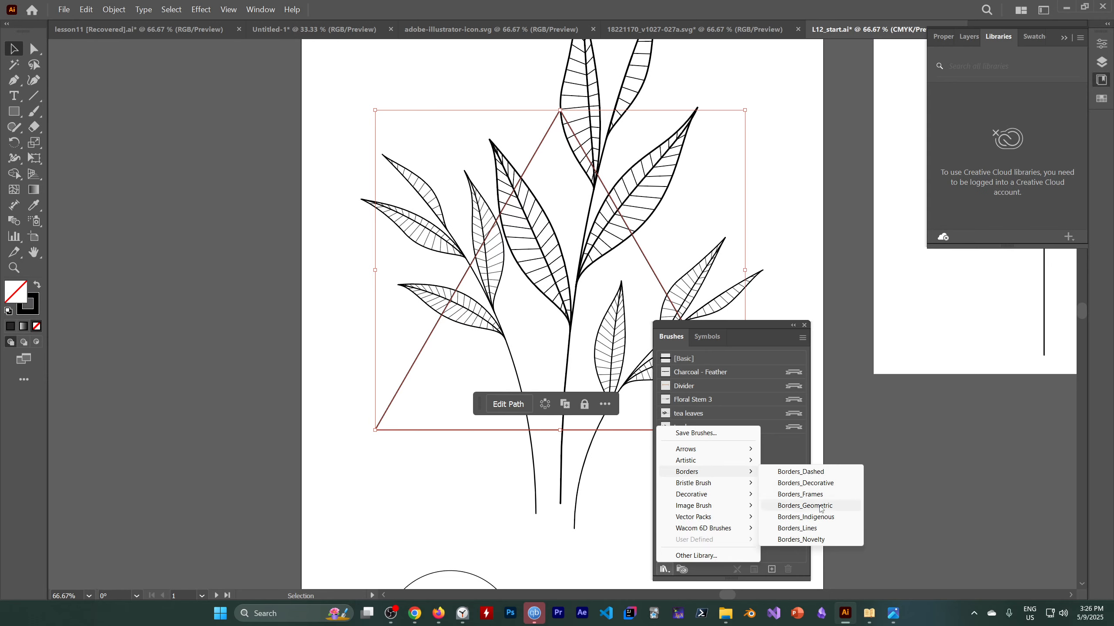
click(391, 613)
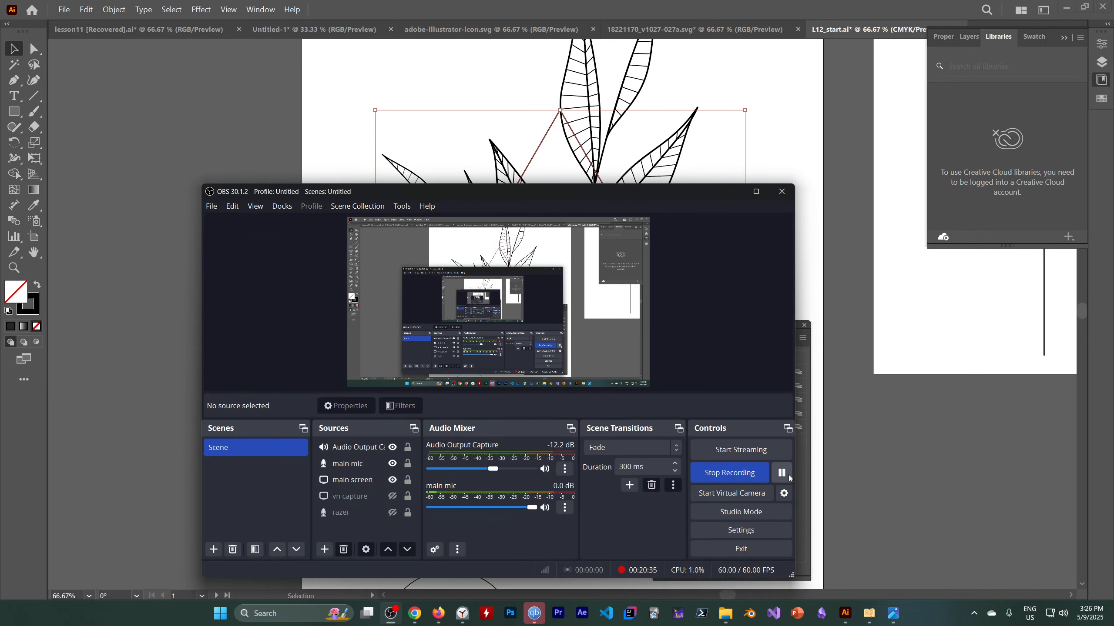
click(731, 192)
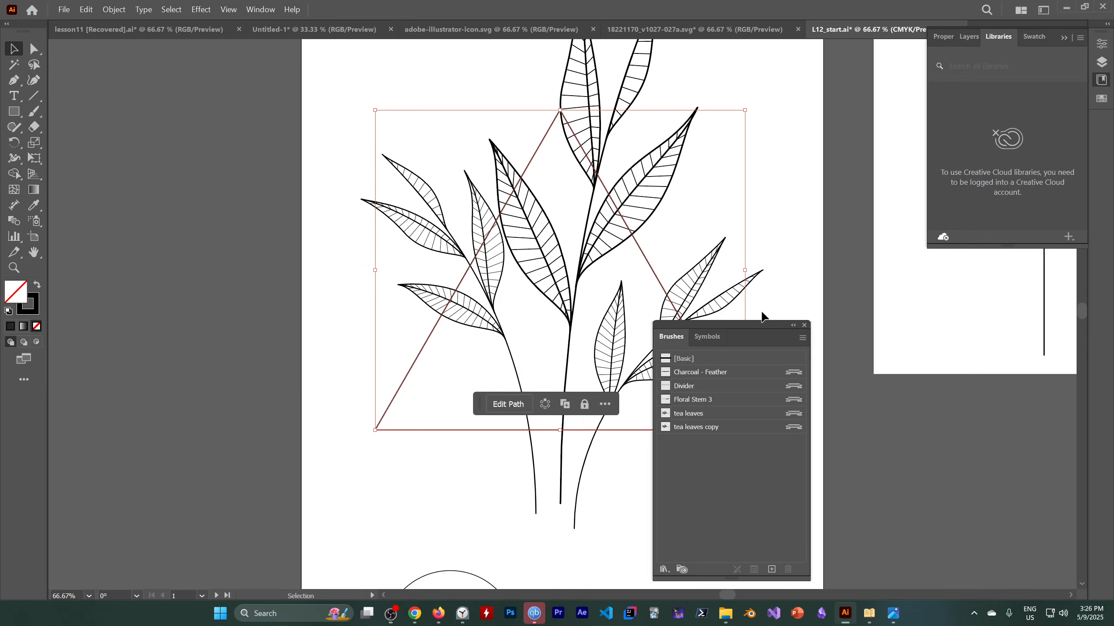
click(664, 569)
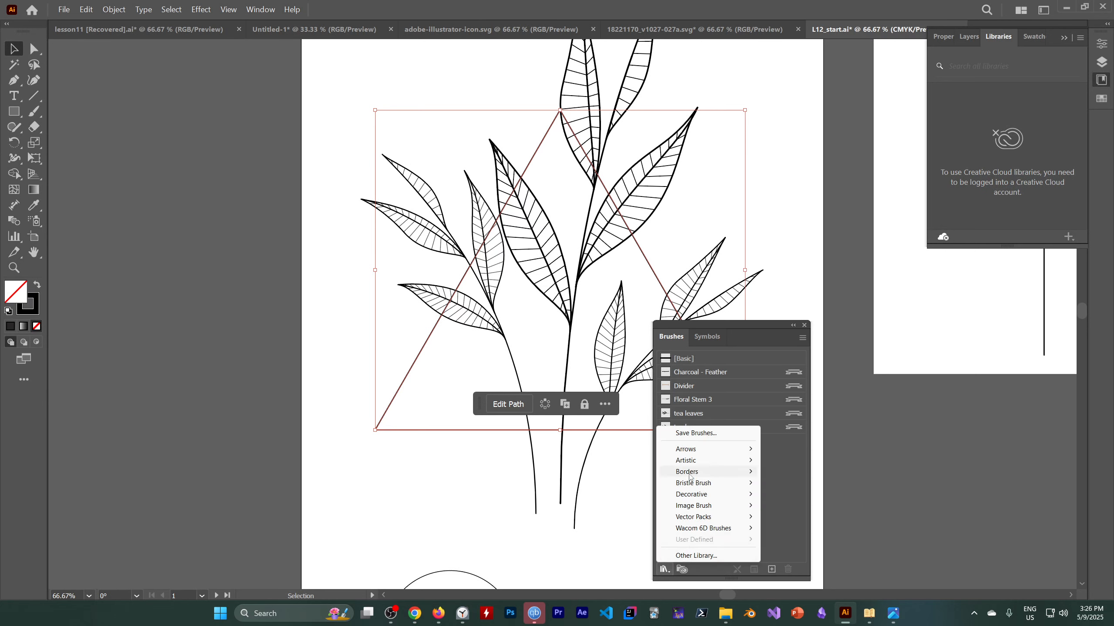
mouse_move(689, 477)
click(835, 506)
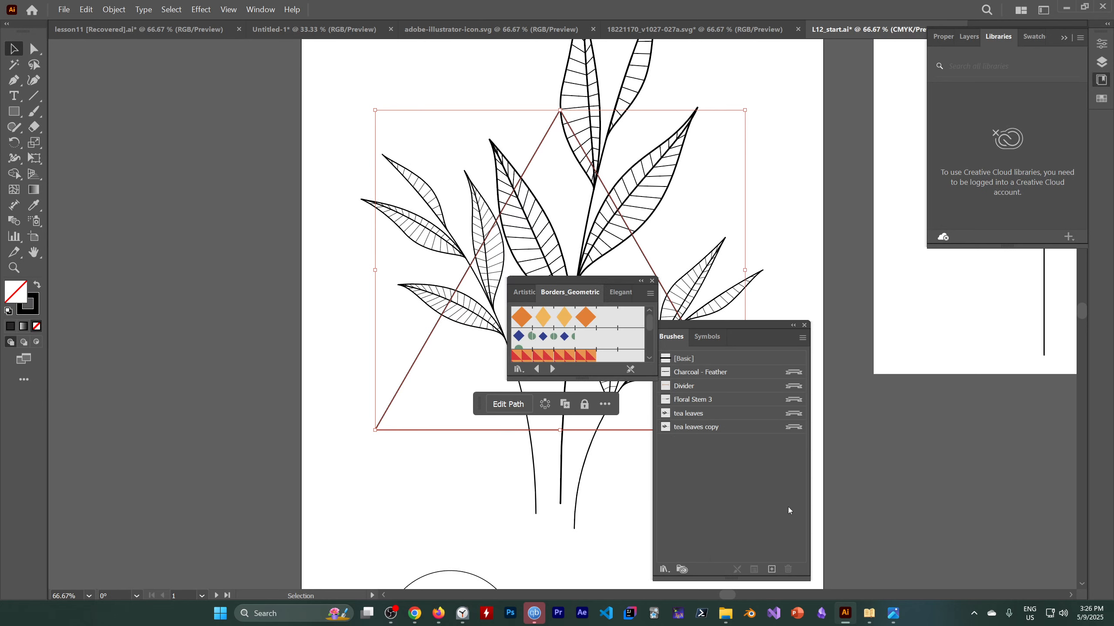
Apply the Geometric 1 pattern brush to the triangle, closing the library, and show pattern brushes in the Brushes panel.
scroll(538, 318, down, 3)
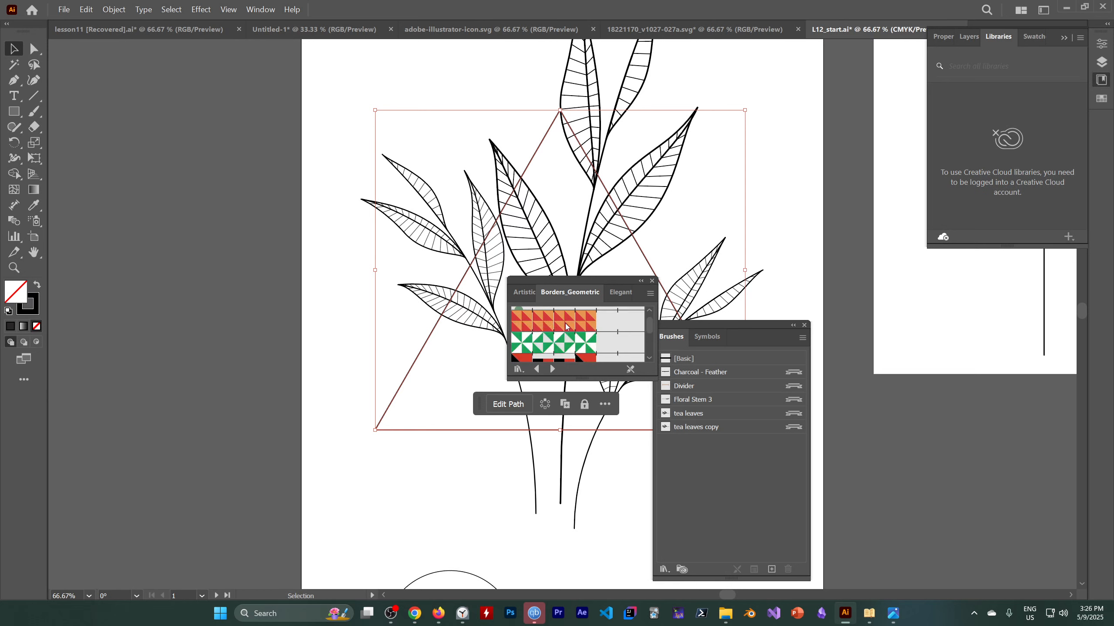
click(521, 326)
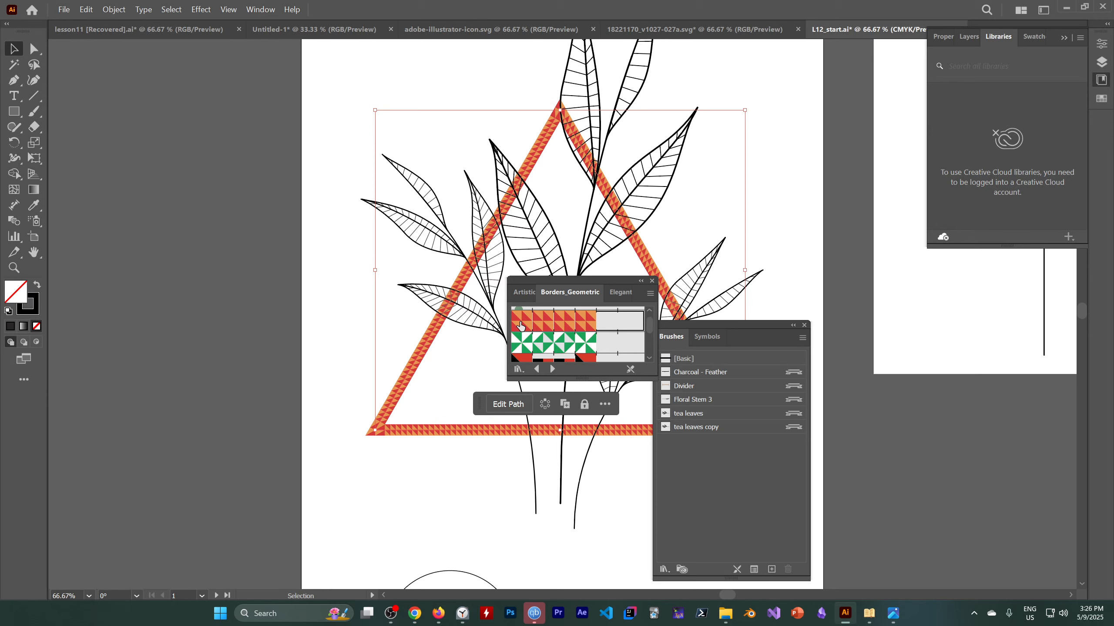
click(652, 282)
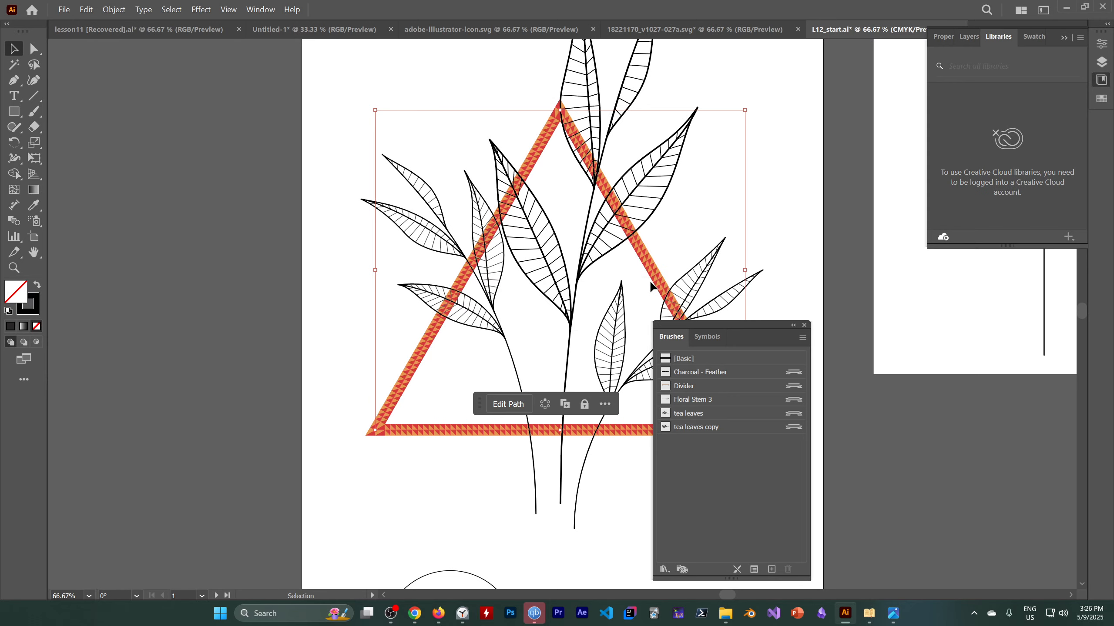
click(803, 337)
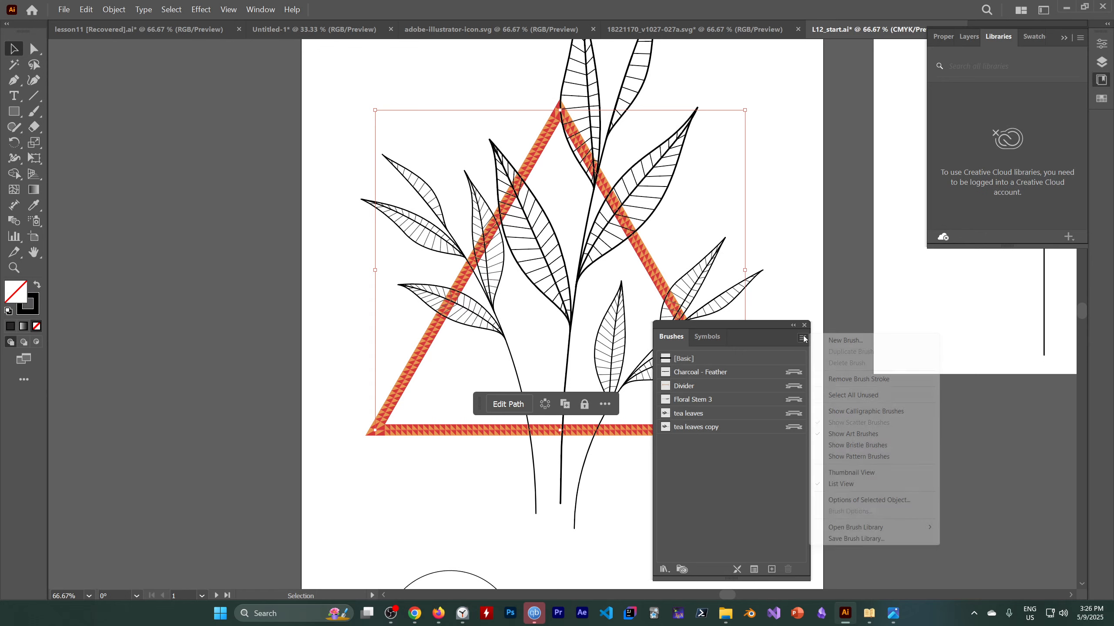
click(859, 457)
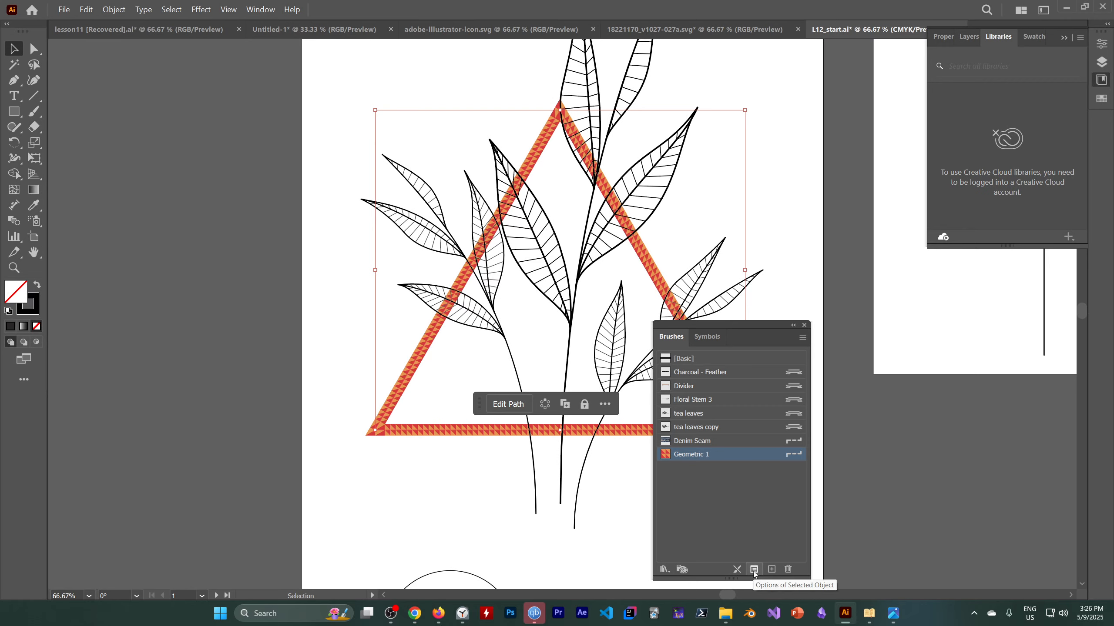
Inspect the Geometric 1 brush options and the triangle's own stroke options, leaving both dialogs without changes.
double_click(735, 457)
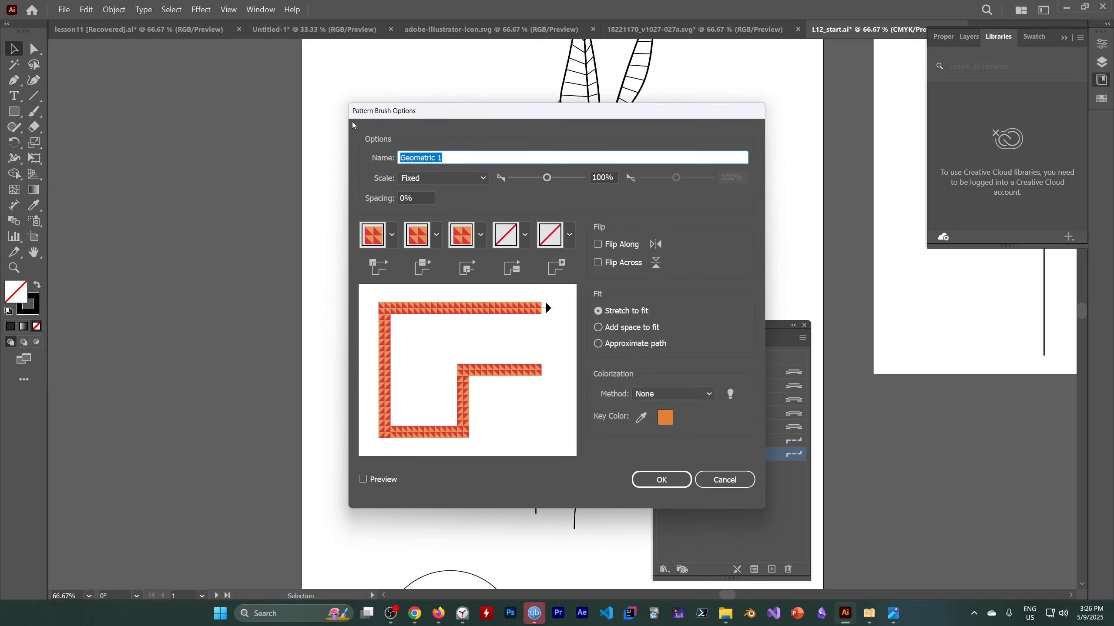
click(724, 479)
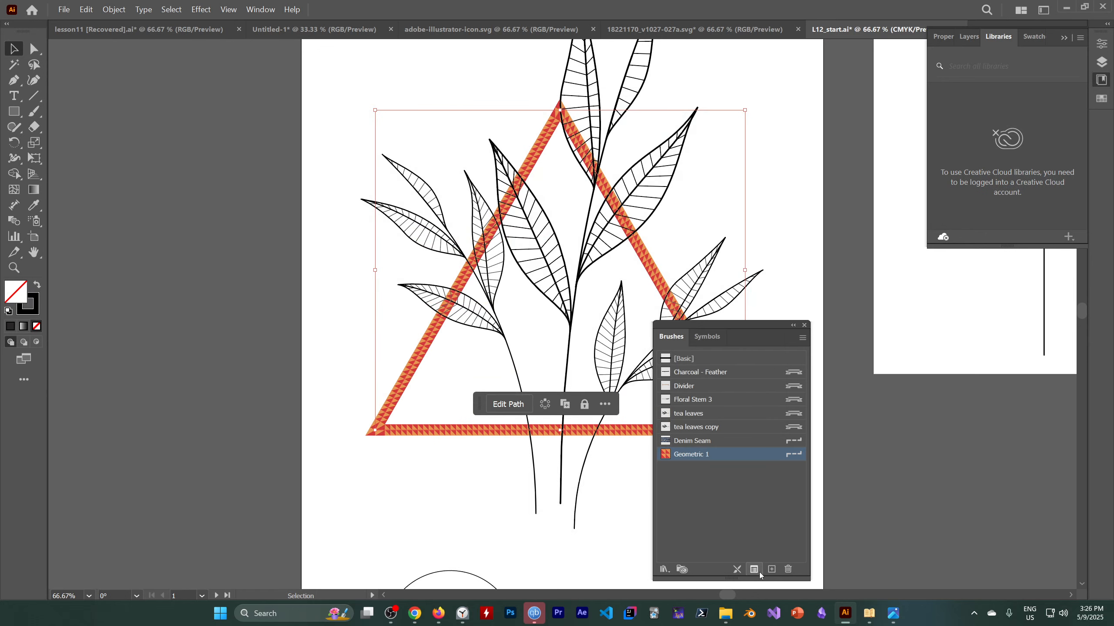
click(758, 571)
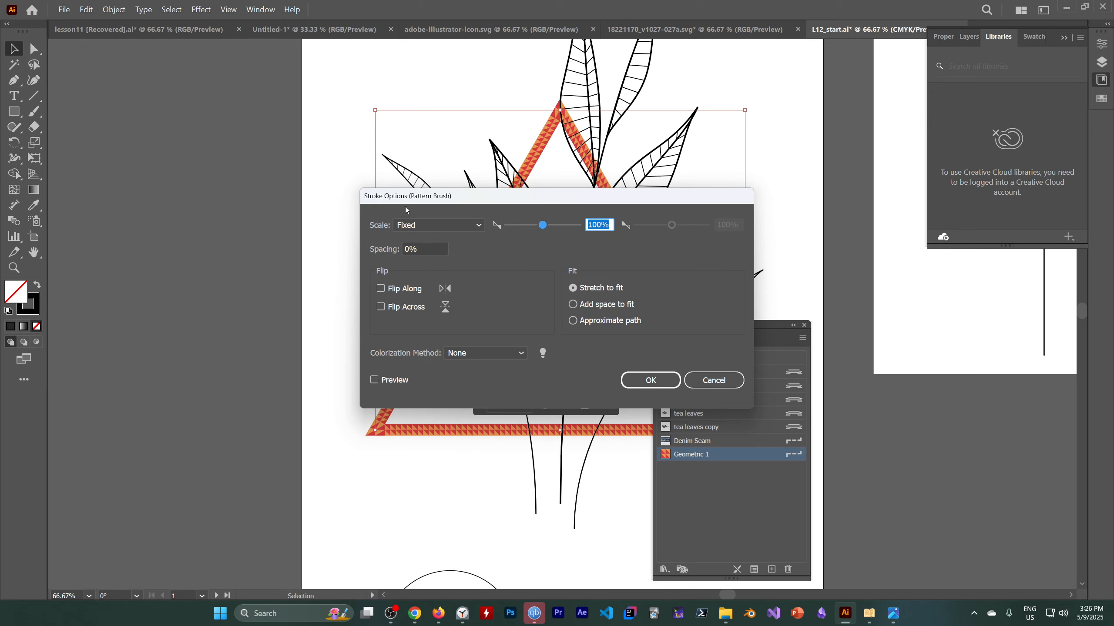
click(708, 379)
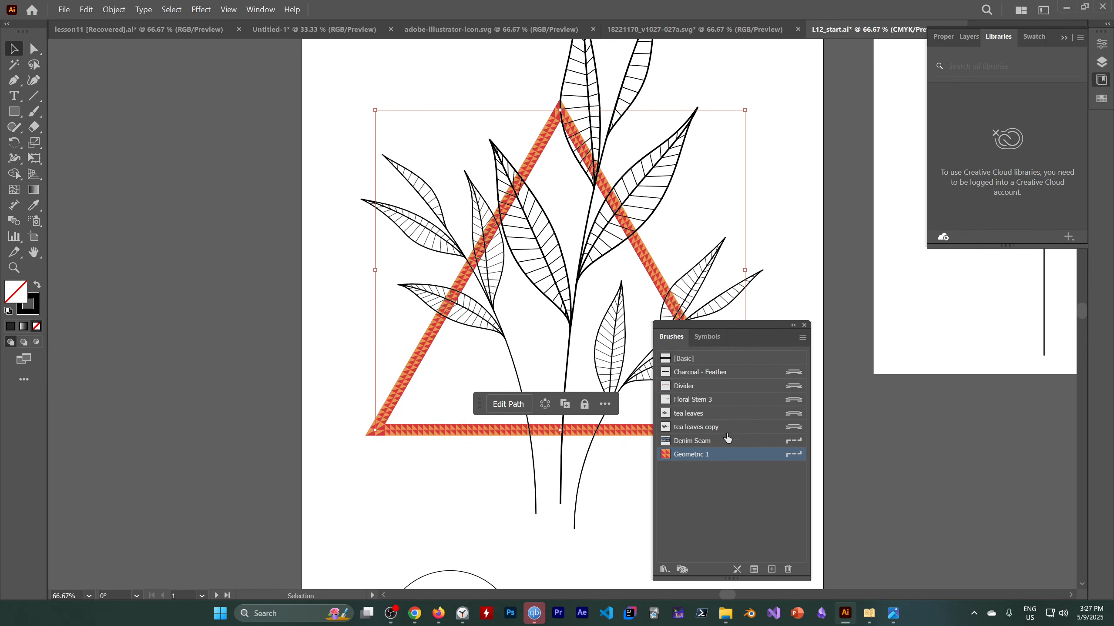
Open the Geometric 1 pattern brush options and try a spacing of up to 4%, then return it to 0%.
double_click(730, 455)
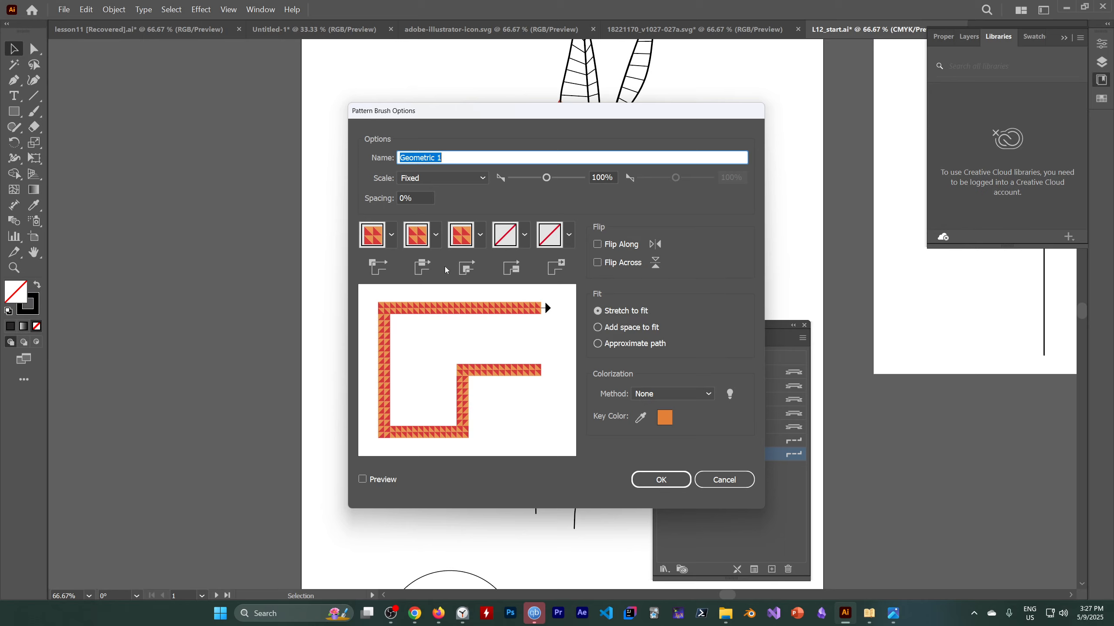
click(428, 198)
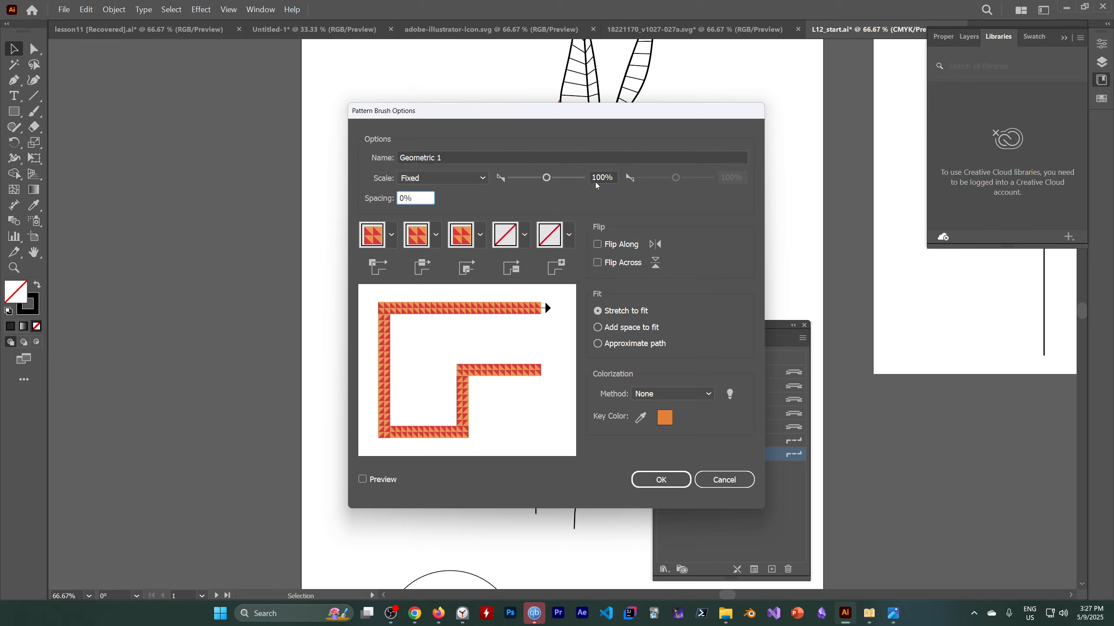
key(Up)
key(Up)
key(Up)
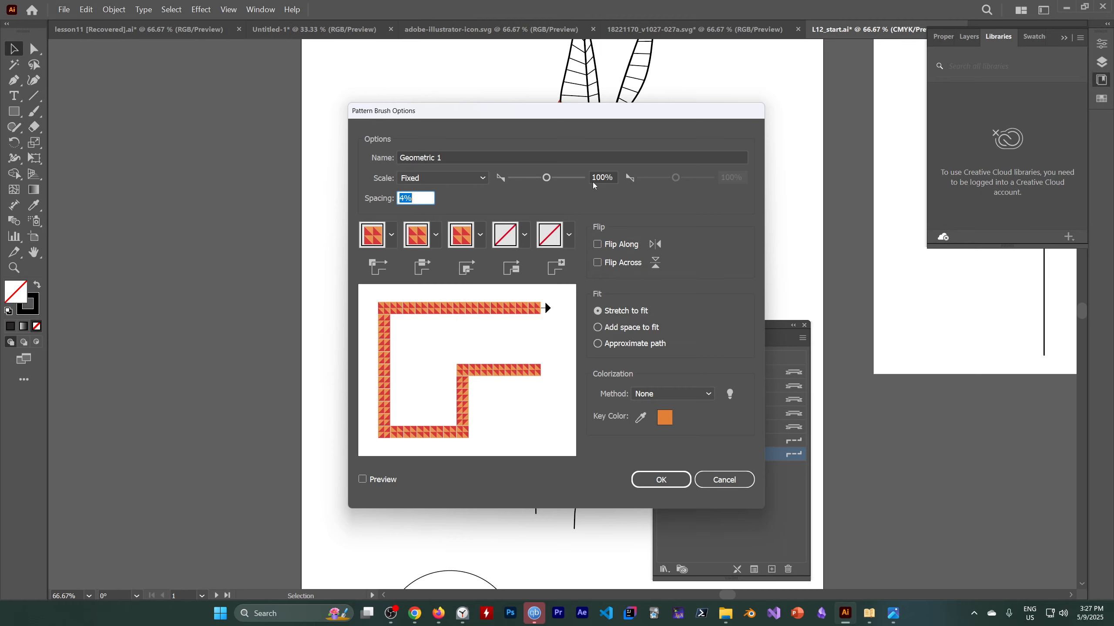
key(Down)
key(Down)
key(Down)
key(Down)
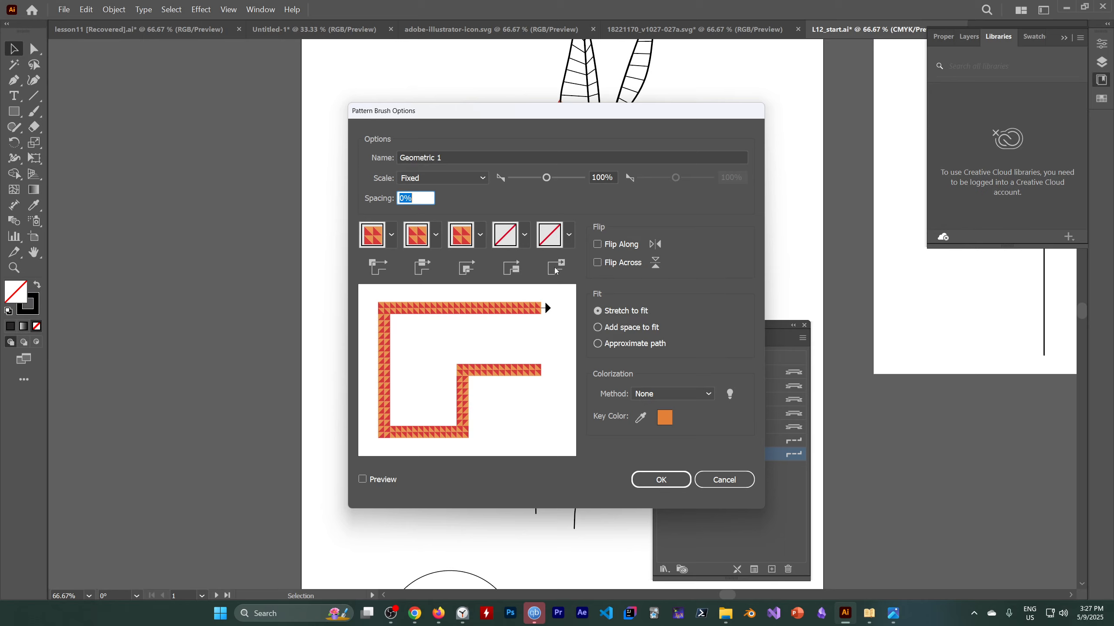
Try the Flip Along, Flip Across and Fit options, review the colorization methods, and cancel the Geometric 1 brush options.
click(598, 246)
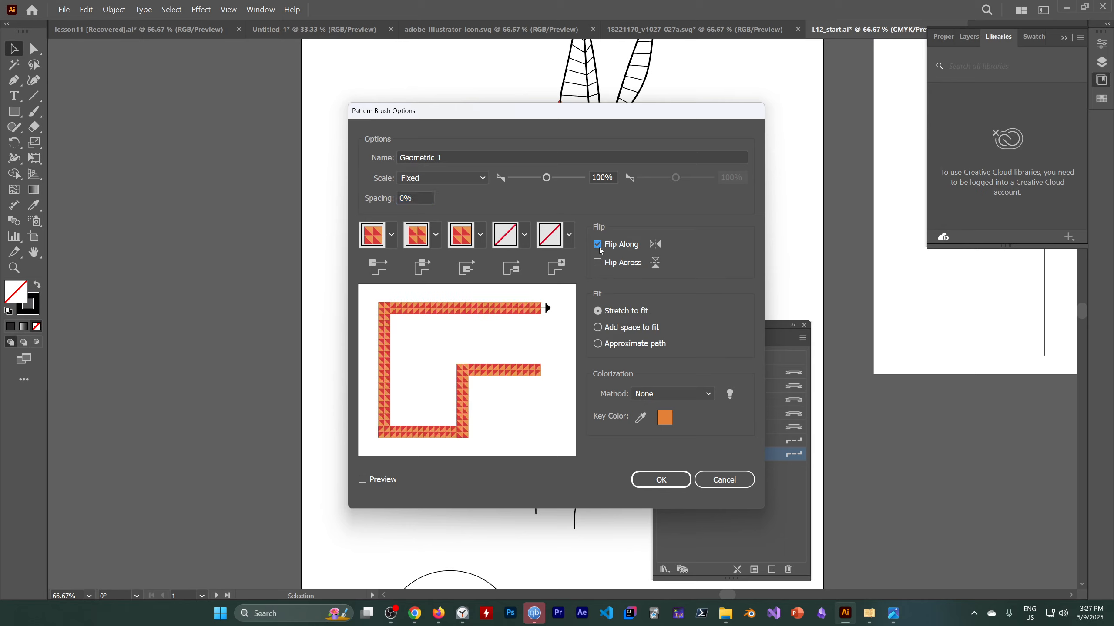
click(600, 247)
click(600, 265)
click(600, 265)
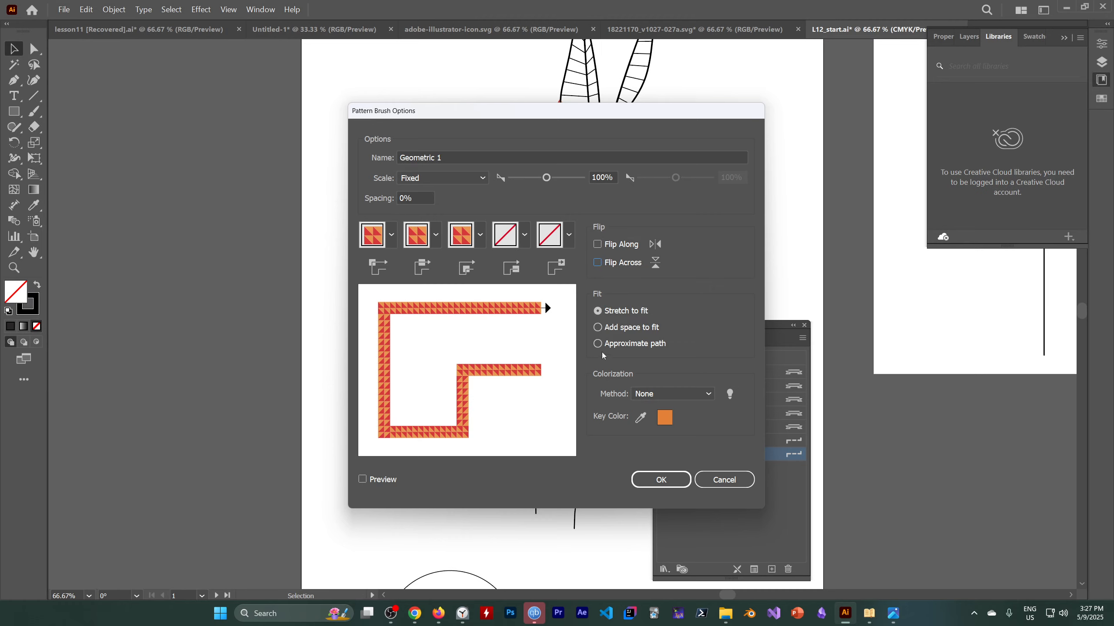
click(598, 328)
click(597, 314)
click(597, 344)
click(597, 311)
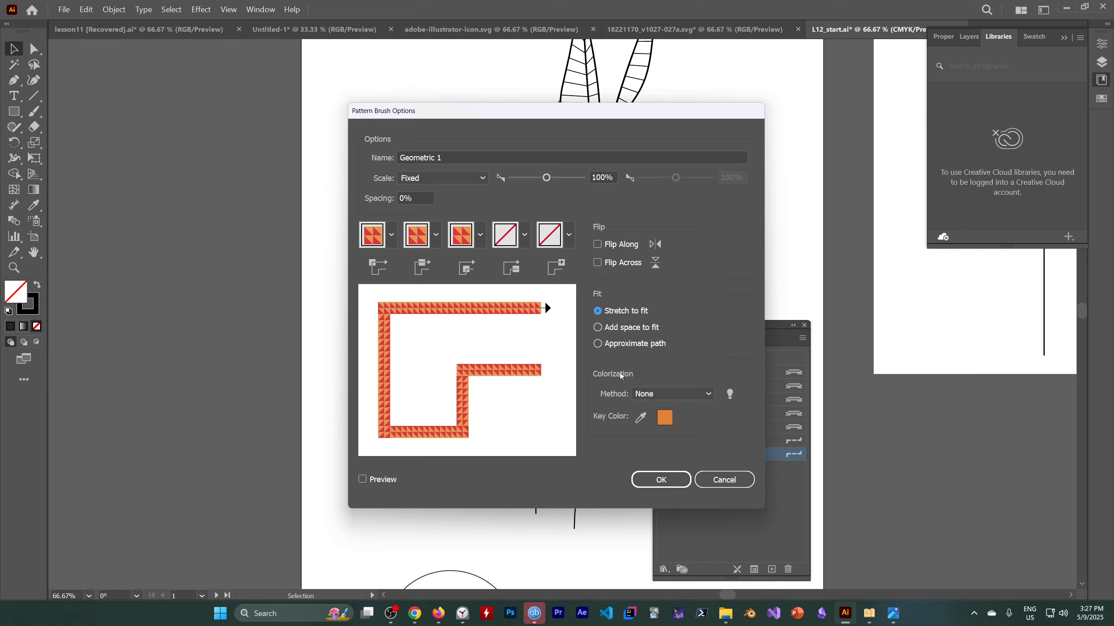
click(664, 398)
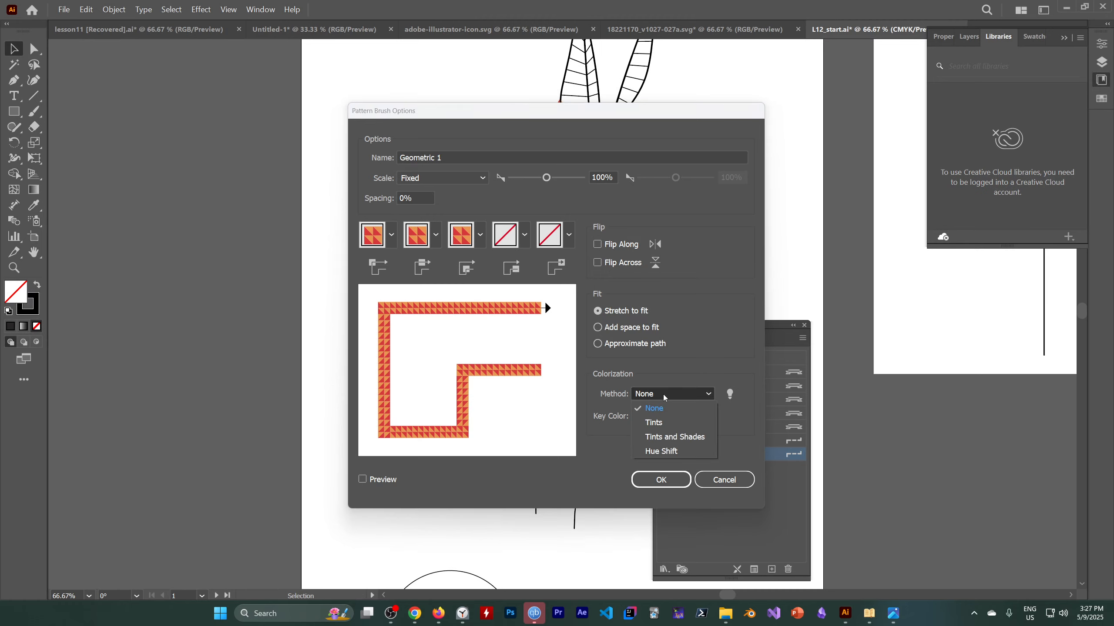
click(664, 398)
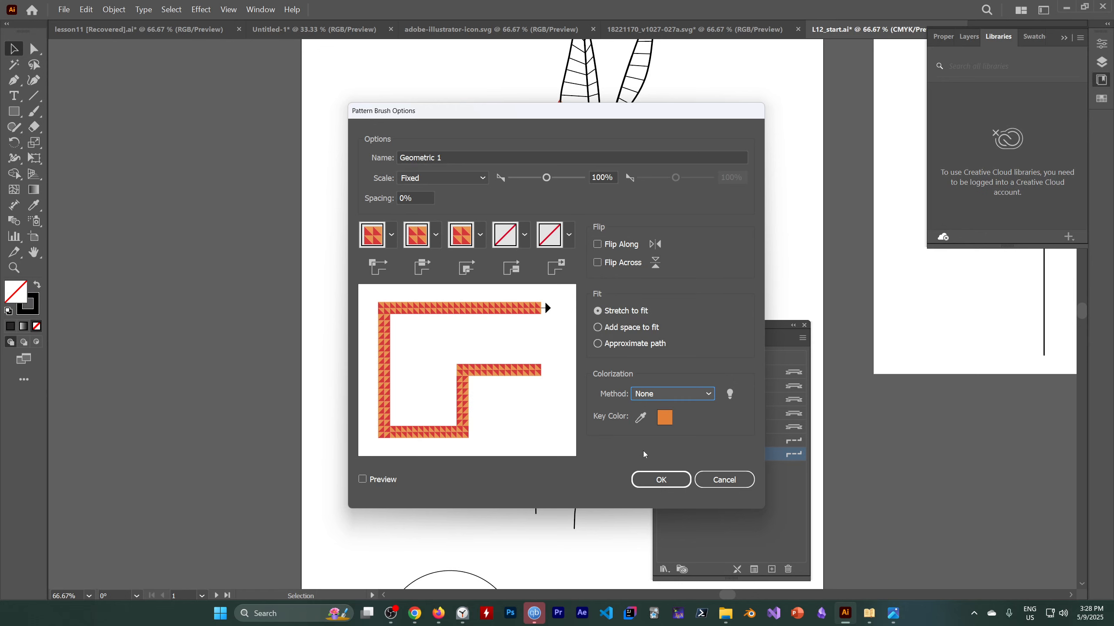
click(724, 479)
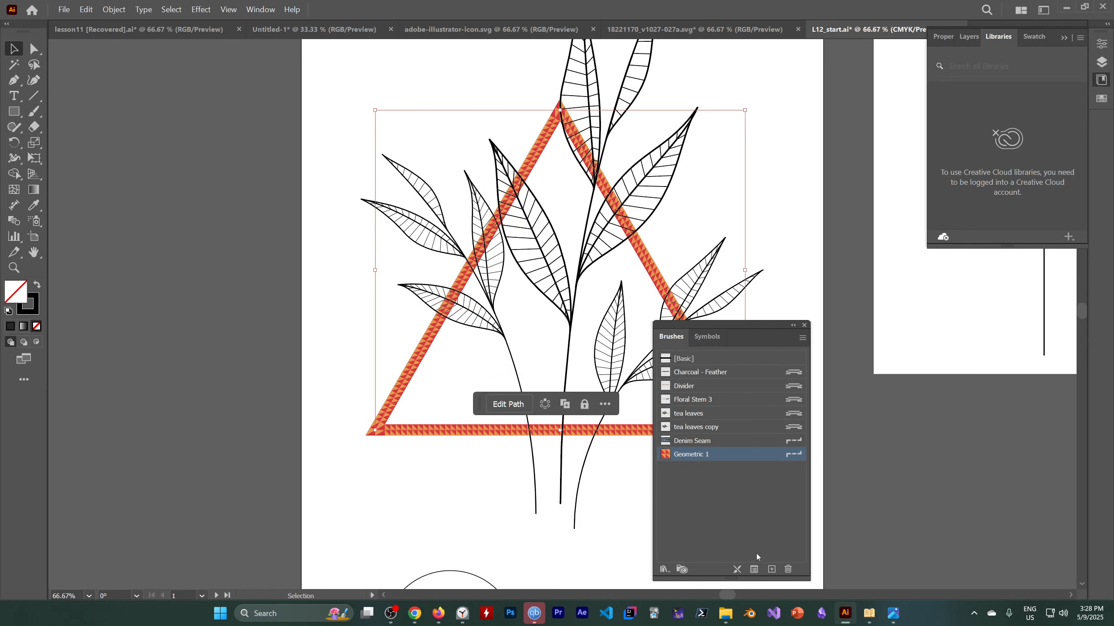
Scale the triangle's pattern brush stroke to 123% through the options of the selected object, with Preview on.
click(753, 571)
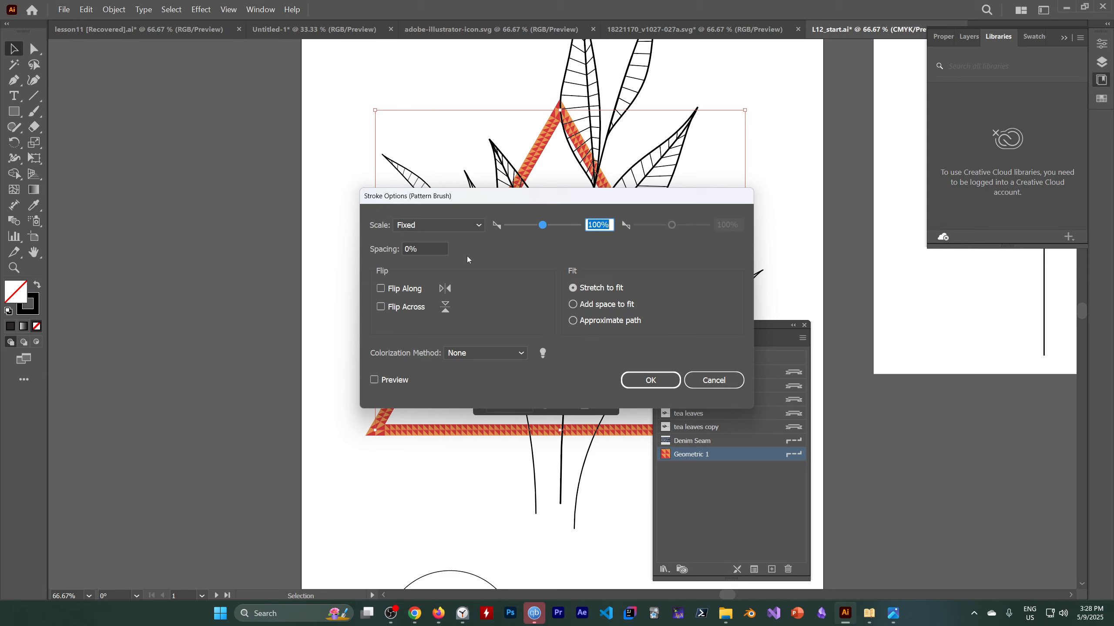
click(714, 380)
click(754, 570)
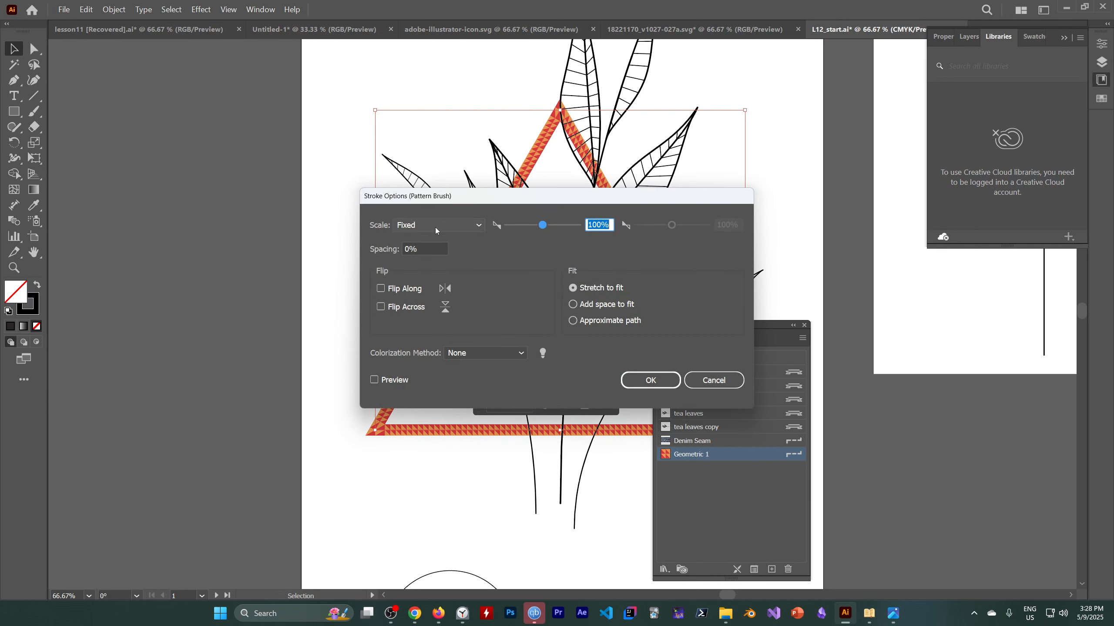
drag(544, 230, 546, 233)
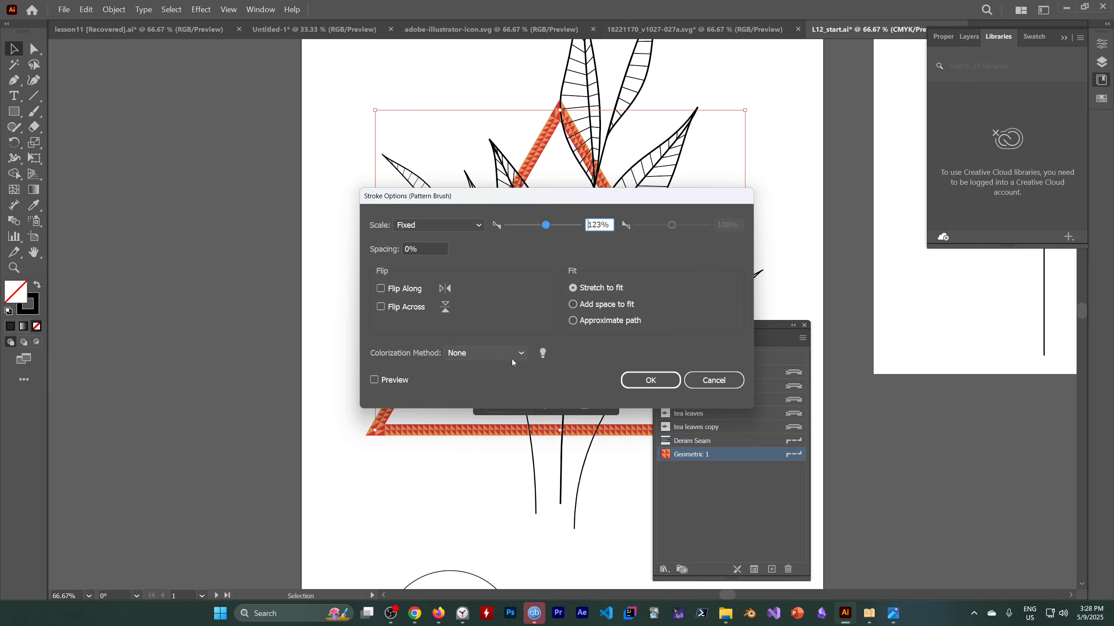
click(377, 381)
click(651, 381)
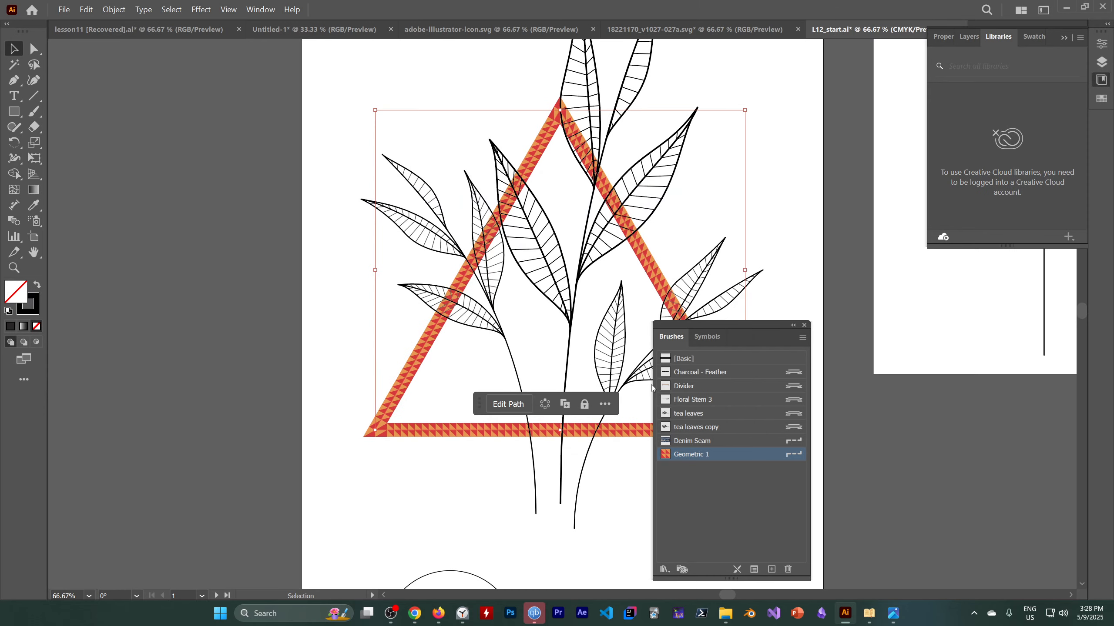
click(390, 614)
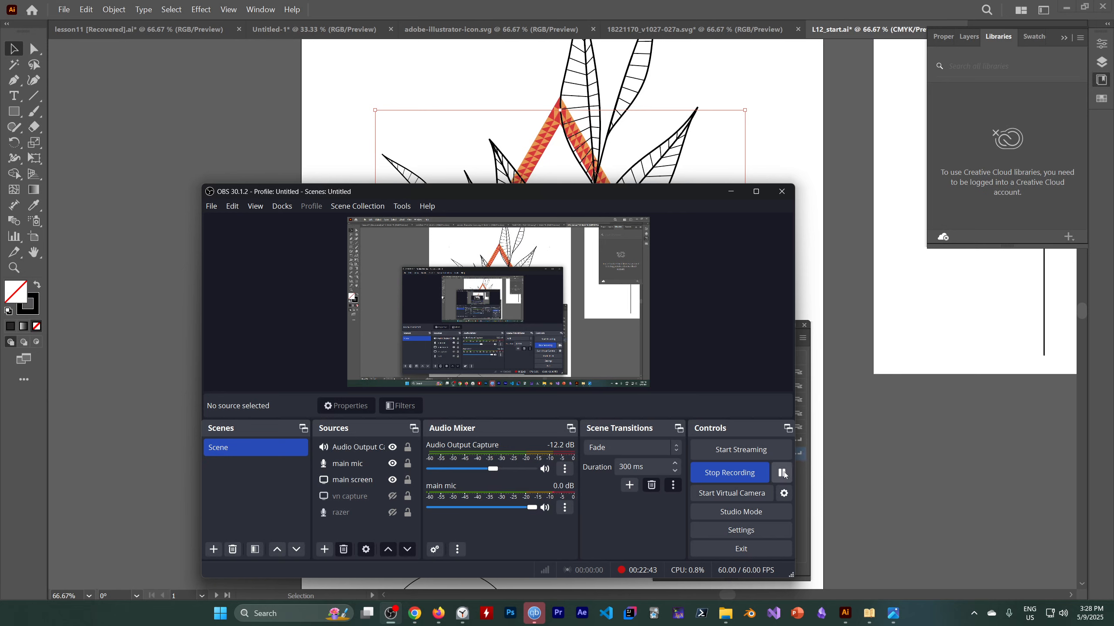
click(781, 473)
click(725, 193)
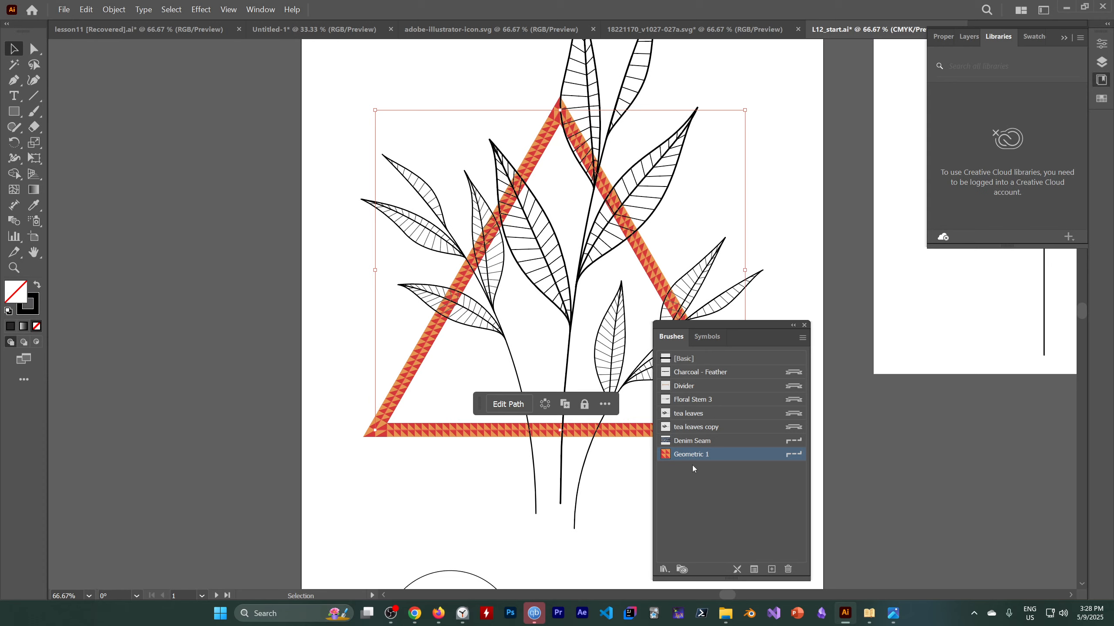
Open the Grunge brushes vector pack library and browse through its brushes.
click(664, 570)
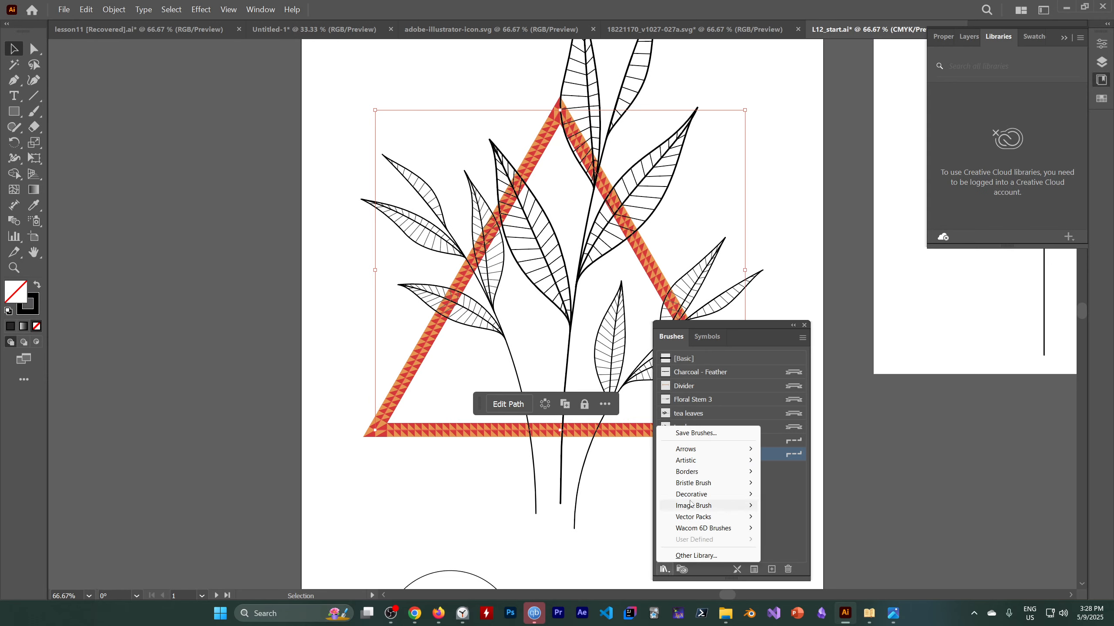
mouse_move(690, 500)
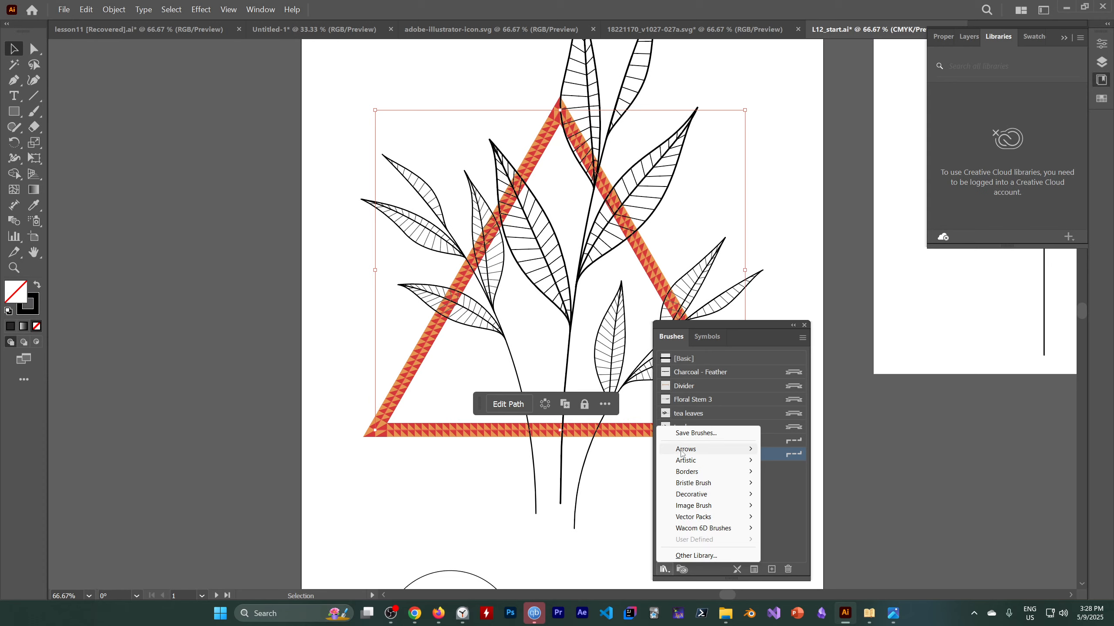
mouse_move(682, 453)
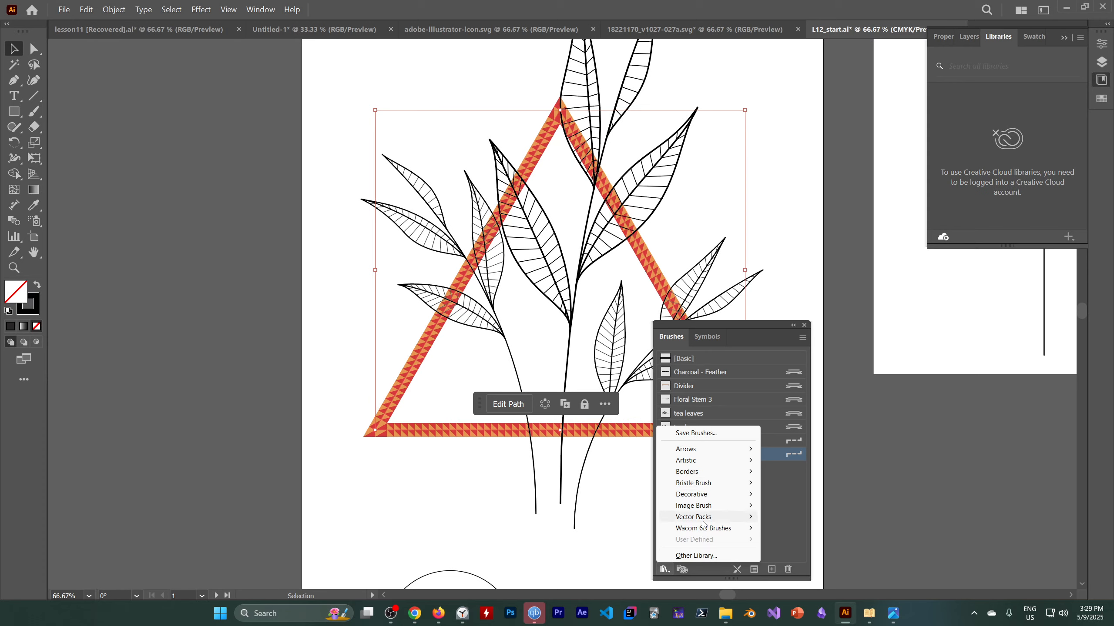
mouse_move(704, 522)
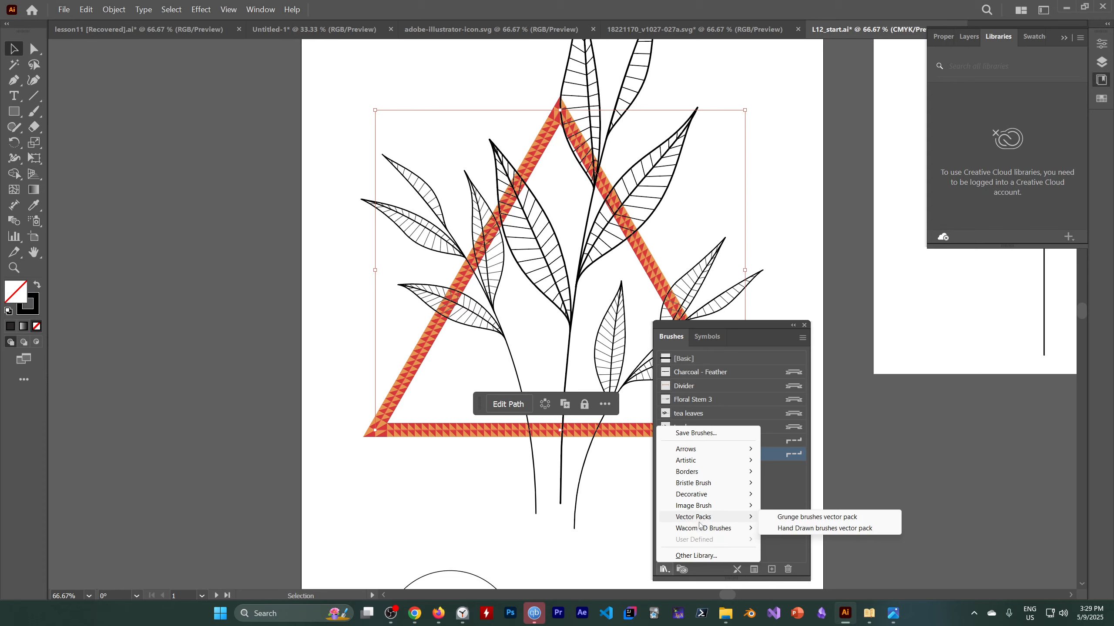
click(773, 518)
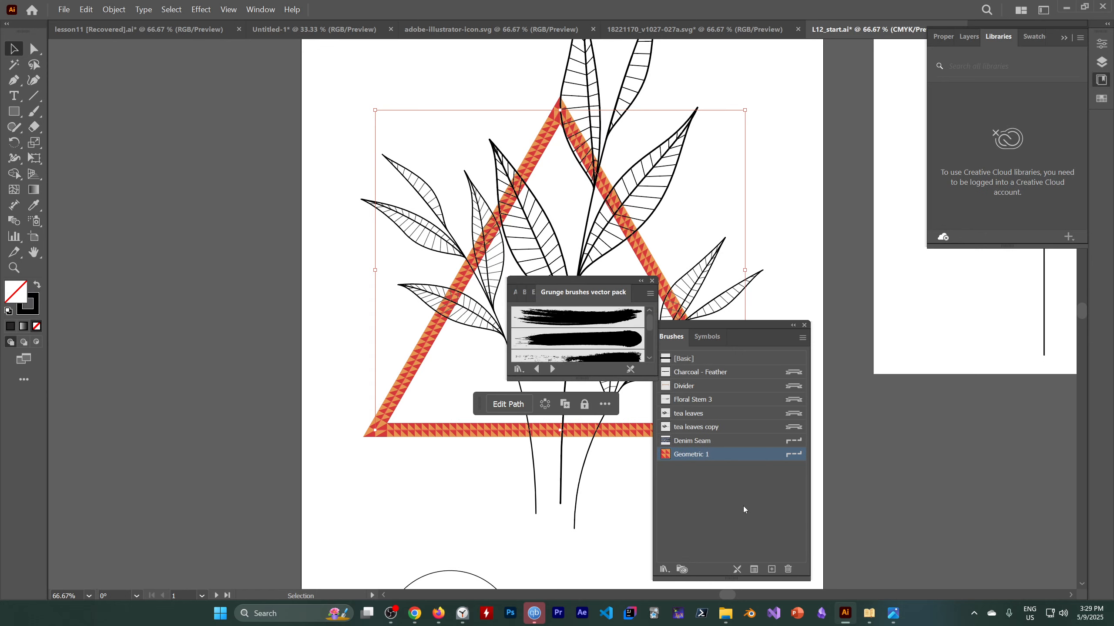
scroll(577, 346, down, 4)
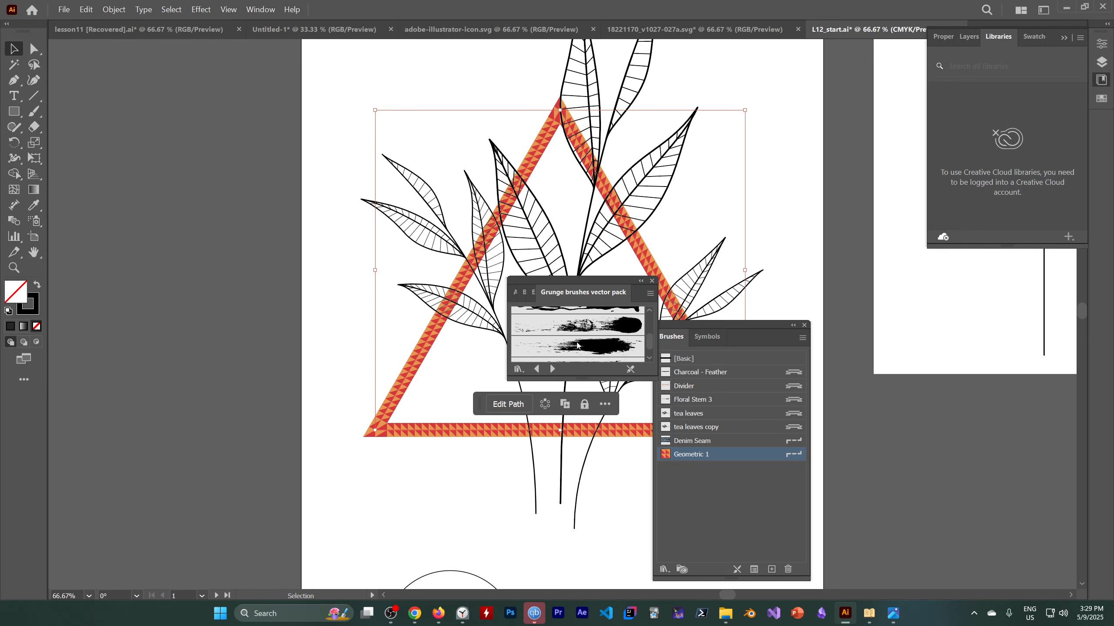
scroll(577, 346, down, 1)
scroll(577, 346, down, 2)
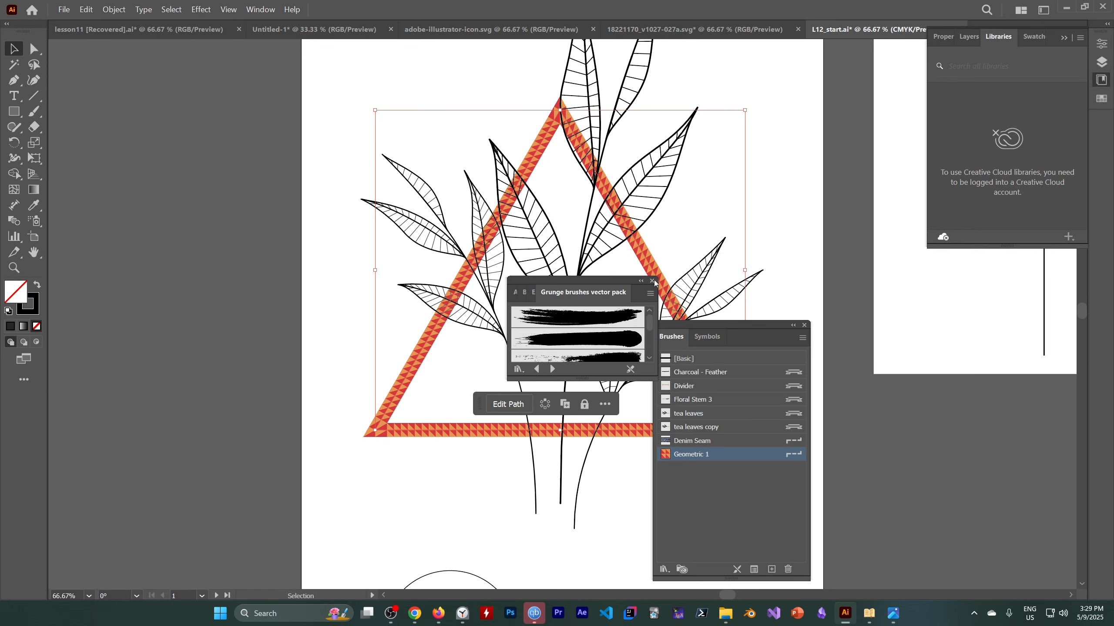